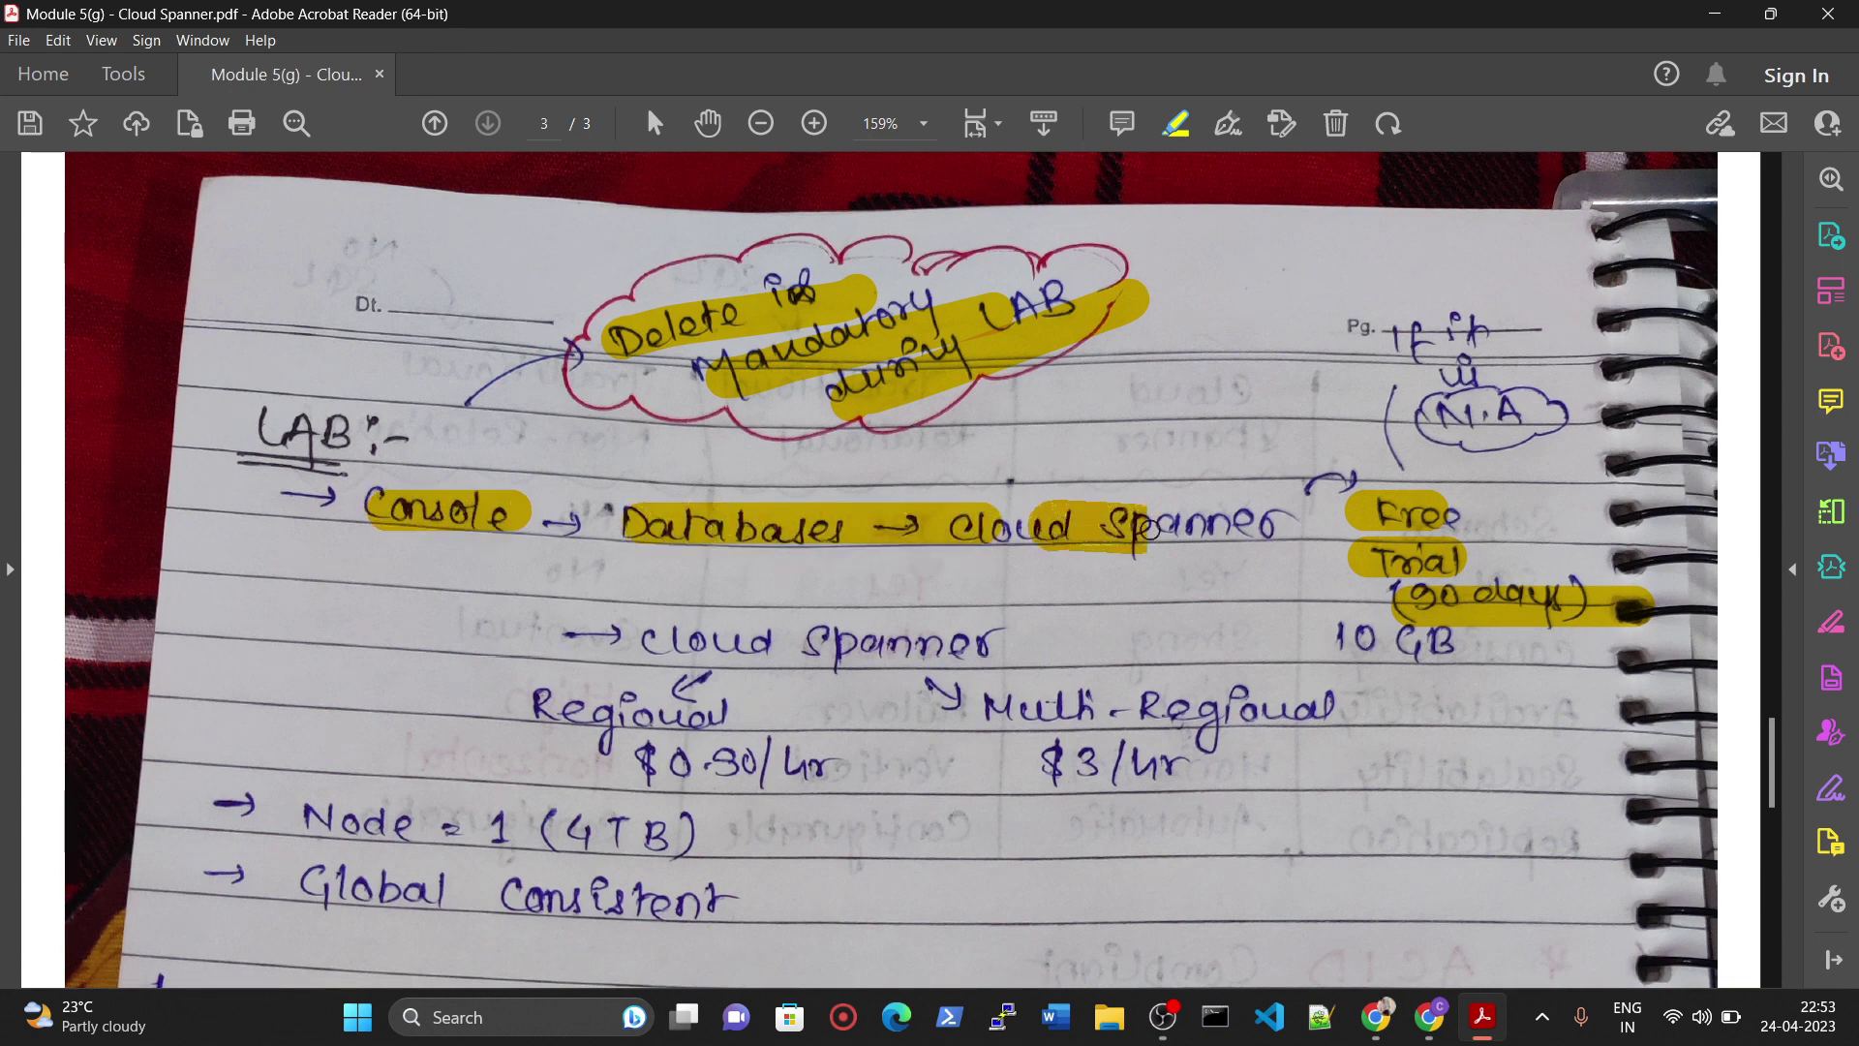
- Highlight "Cloud Spanner", "Regional" and "Multi-Regional" in the LAB section of the handwritten PDF notes
{"action": "left_click_drag", "start_coordinate": [668, 641], "coordinate": [963, 641]}
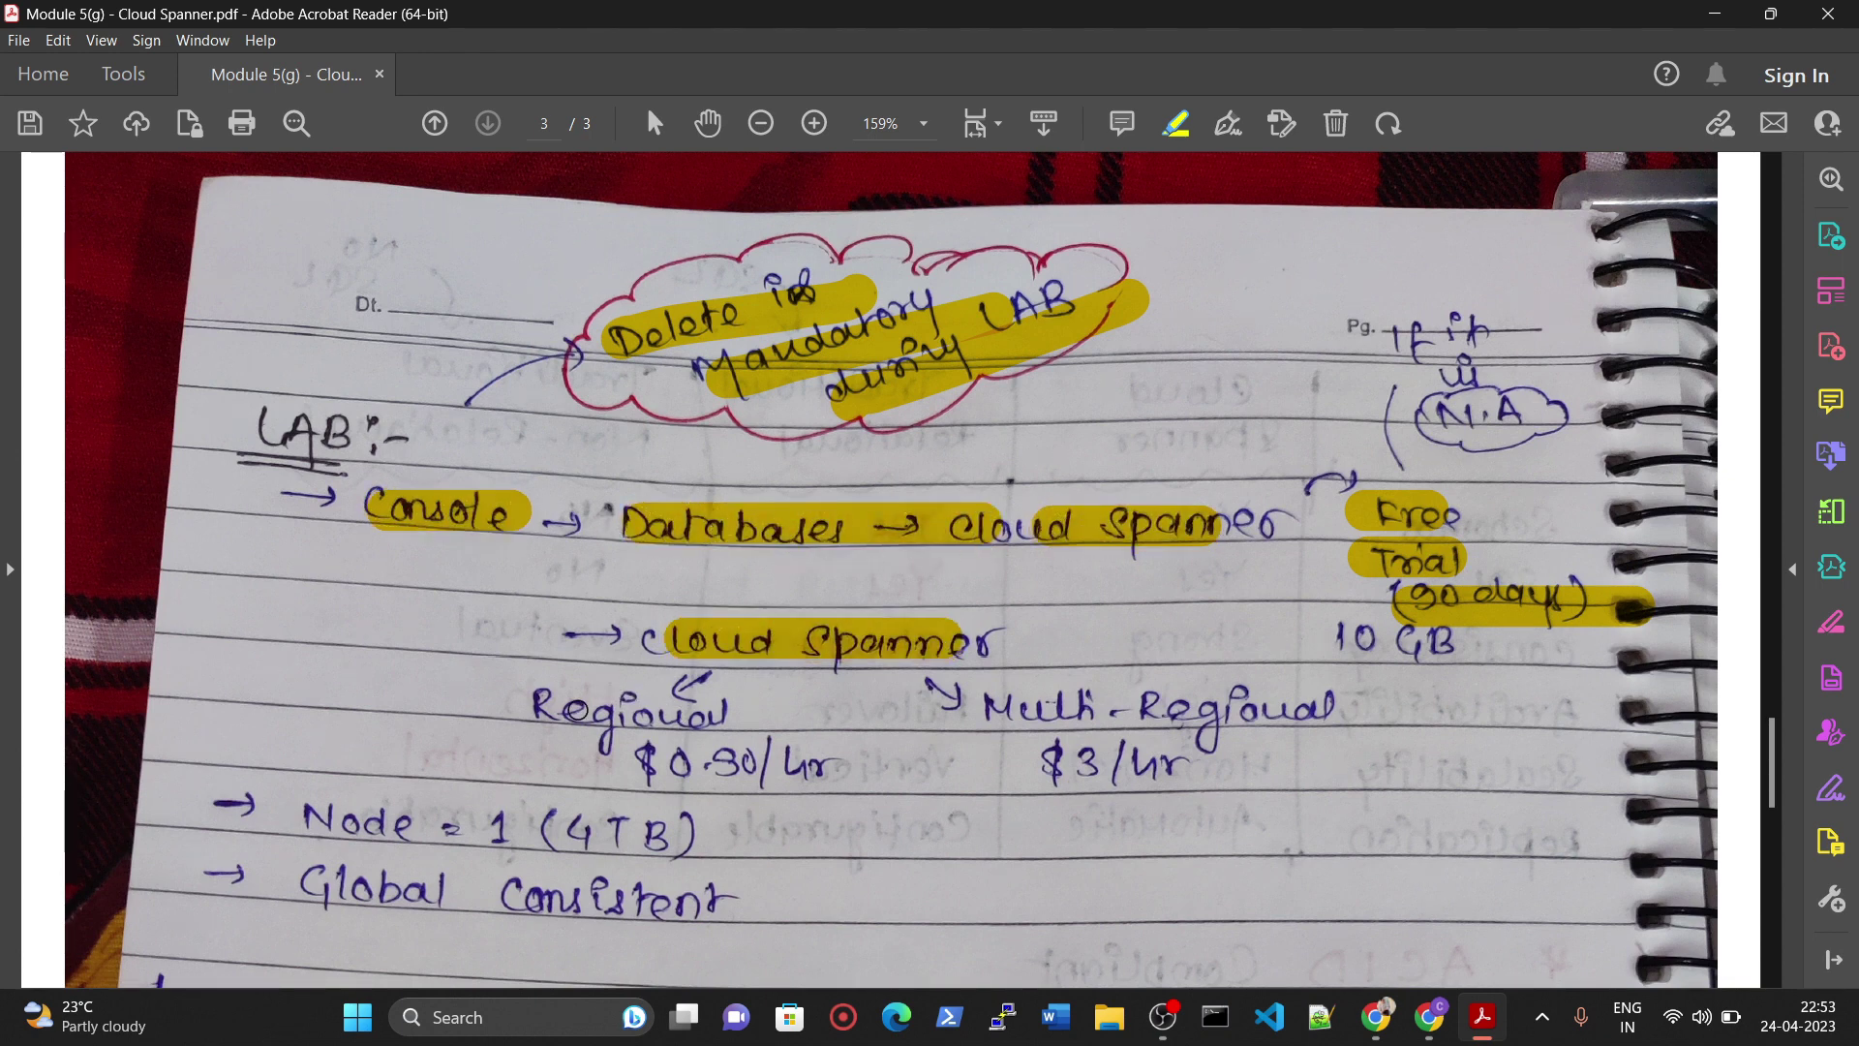
{"action": "left_click_drag", "start_coordinate": [537, 708], "coordinate": [726, 711]}
{"action": "left_click_drag", "start_coordinate": [1002, 710], "coordinate": [1187, 726]}
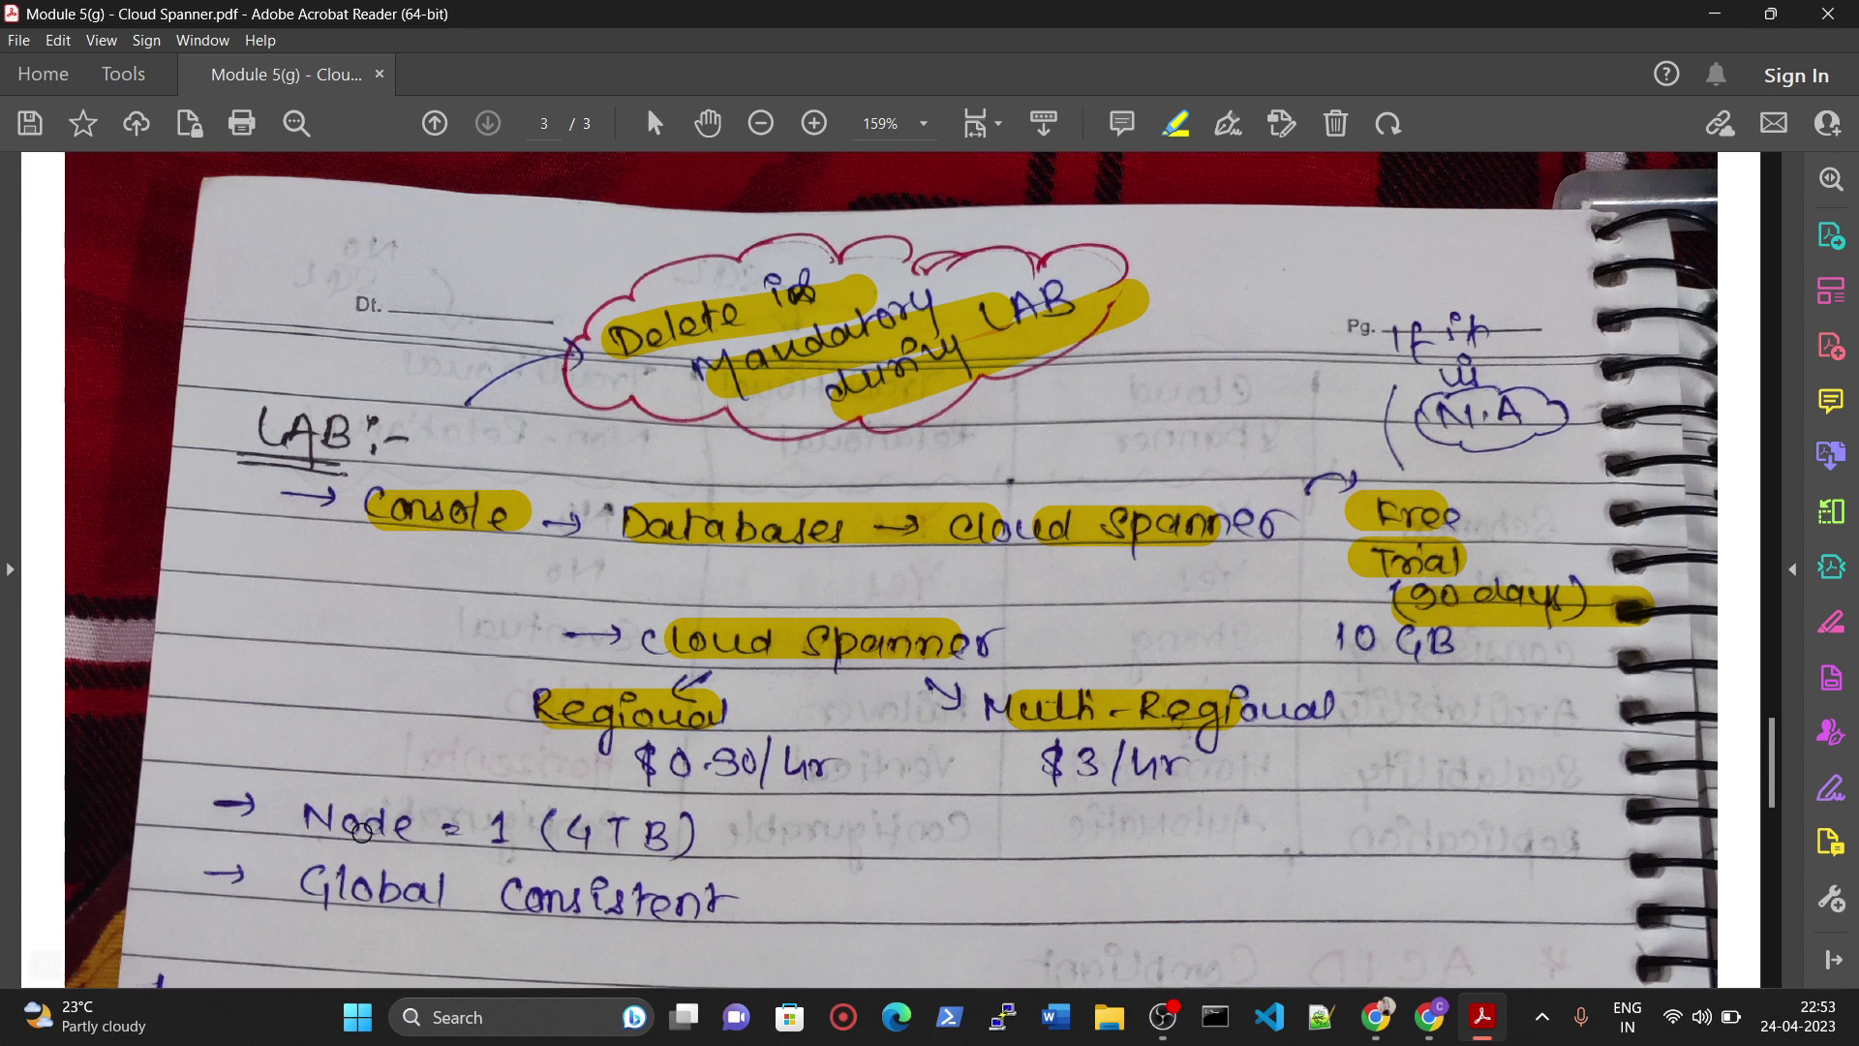
- Highlight the "Node = 1 (4TB)" and "Global Consistent" lines in the lab notes
{"action": "scroll", "coordinate": [361, 833], "scroll_direction": "down", "scroll_amount": 2}
{"action": "left_click_drag", "start_coordinate": [289, 728], "coordinate": [683, 733]}
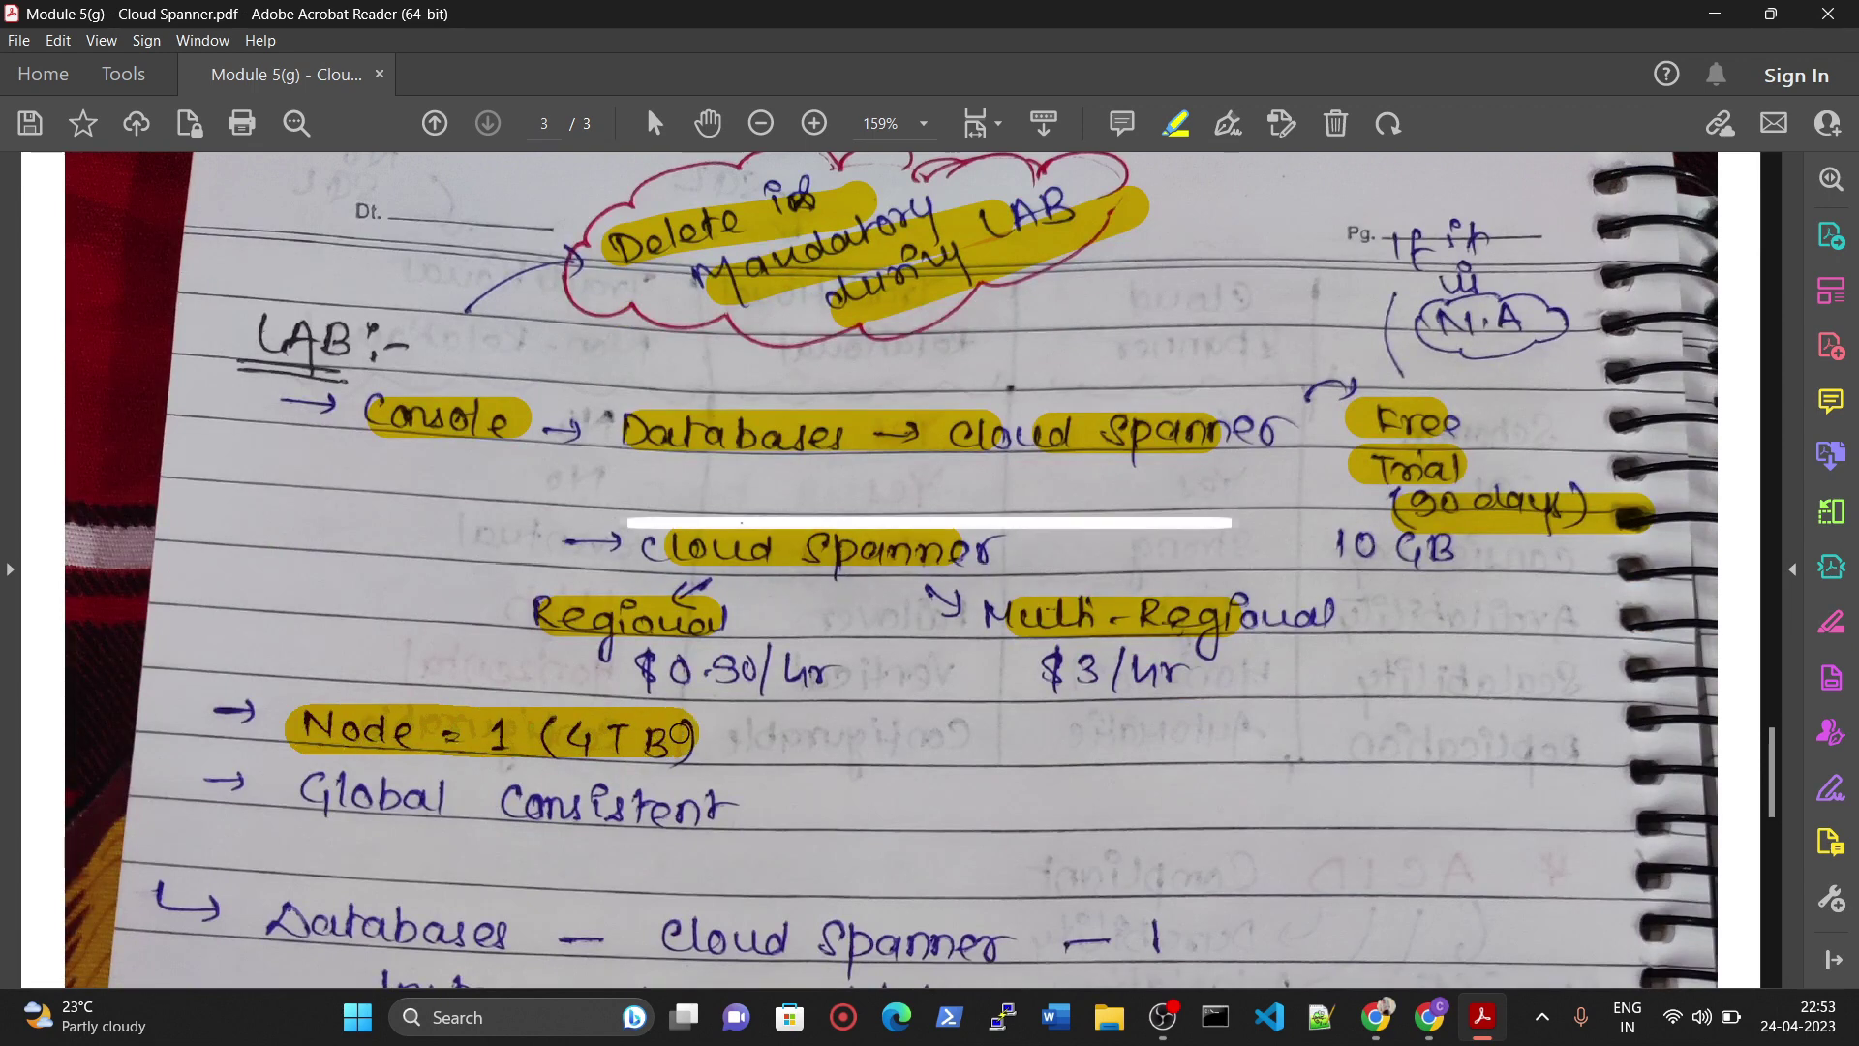
{"action": "scroll", "coordinate": [500, 700], "scroll_direction": "down", "scroll_amount": 2}
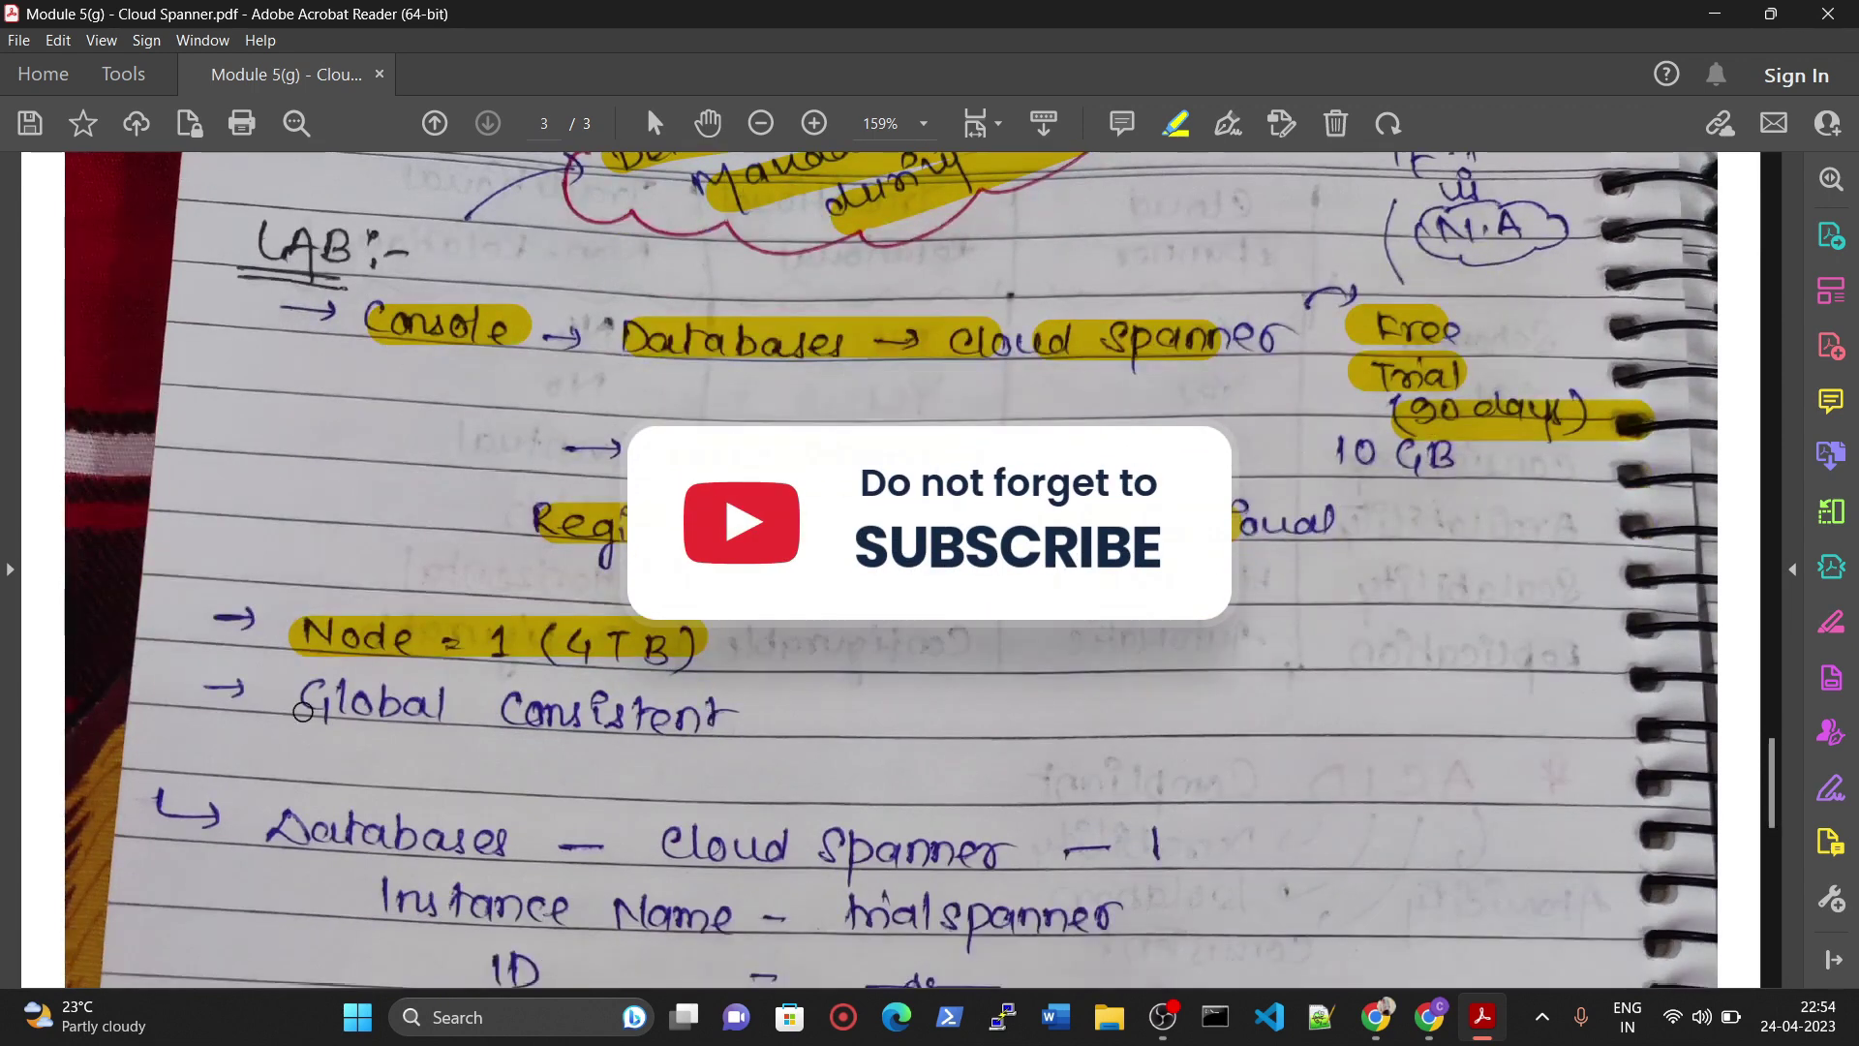
{"action": "left_click_drag", "start_coordinate": [302, 712], "coordinate": [745, 728]}
- Read through the remaining lab notes on creating the instance, database and table and deleting the instance
{"action": "scroll", "coordinate": [756, 740], "scroll_direction": "down", "scroll_amount": 7}
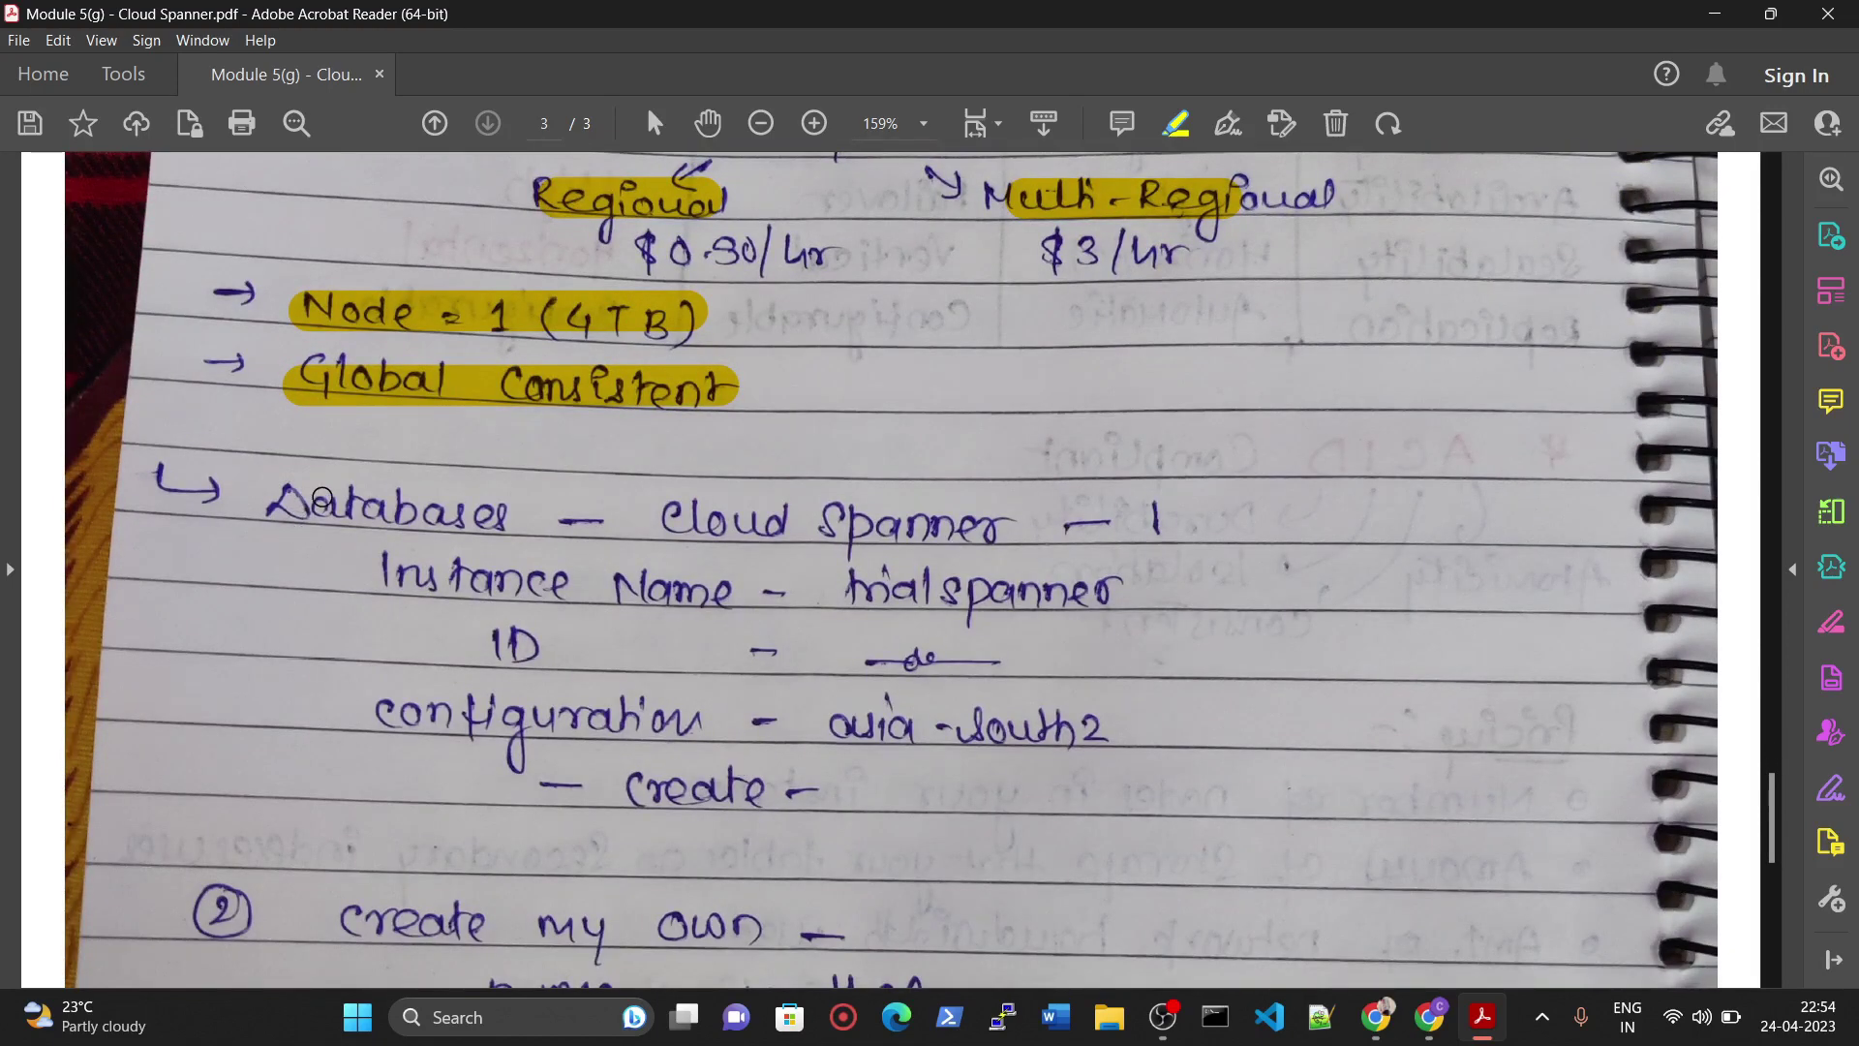
{"action": "scroll", "coordinate": [323, 496], "scroll_direction": "down", "scroll_amount": 20}
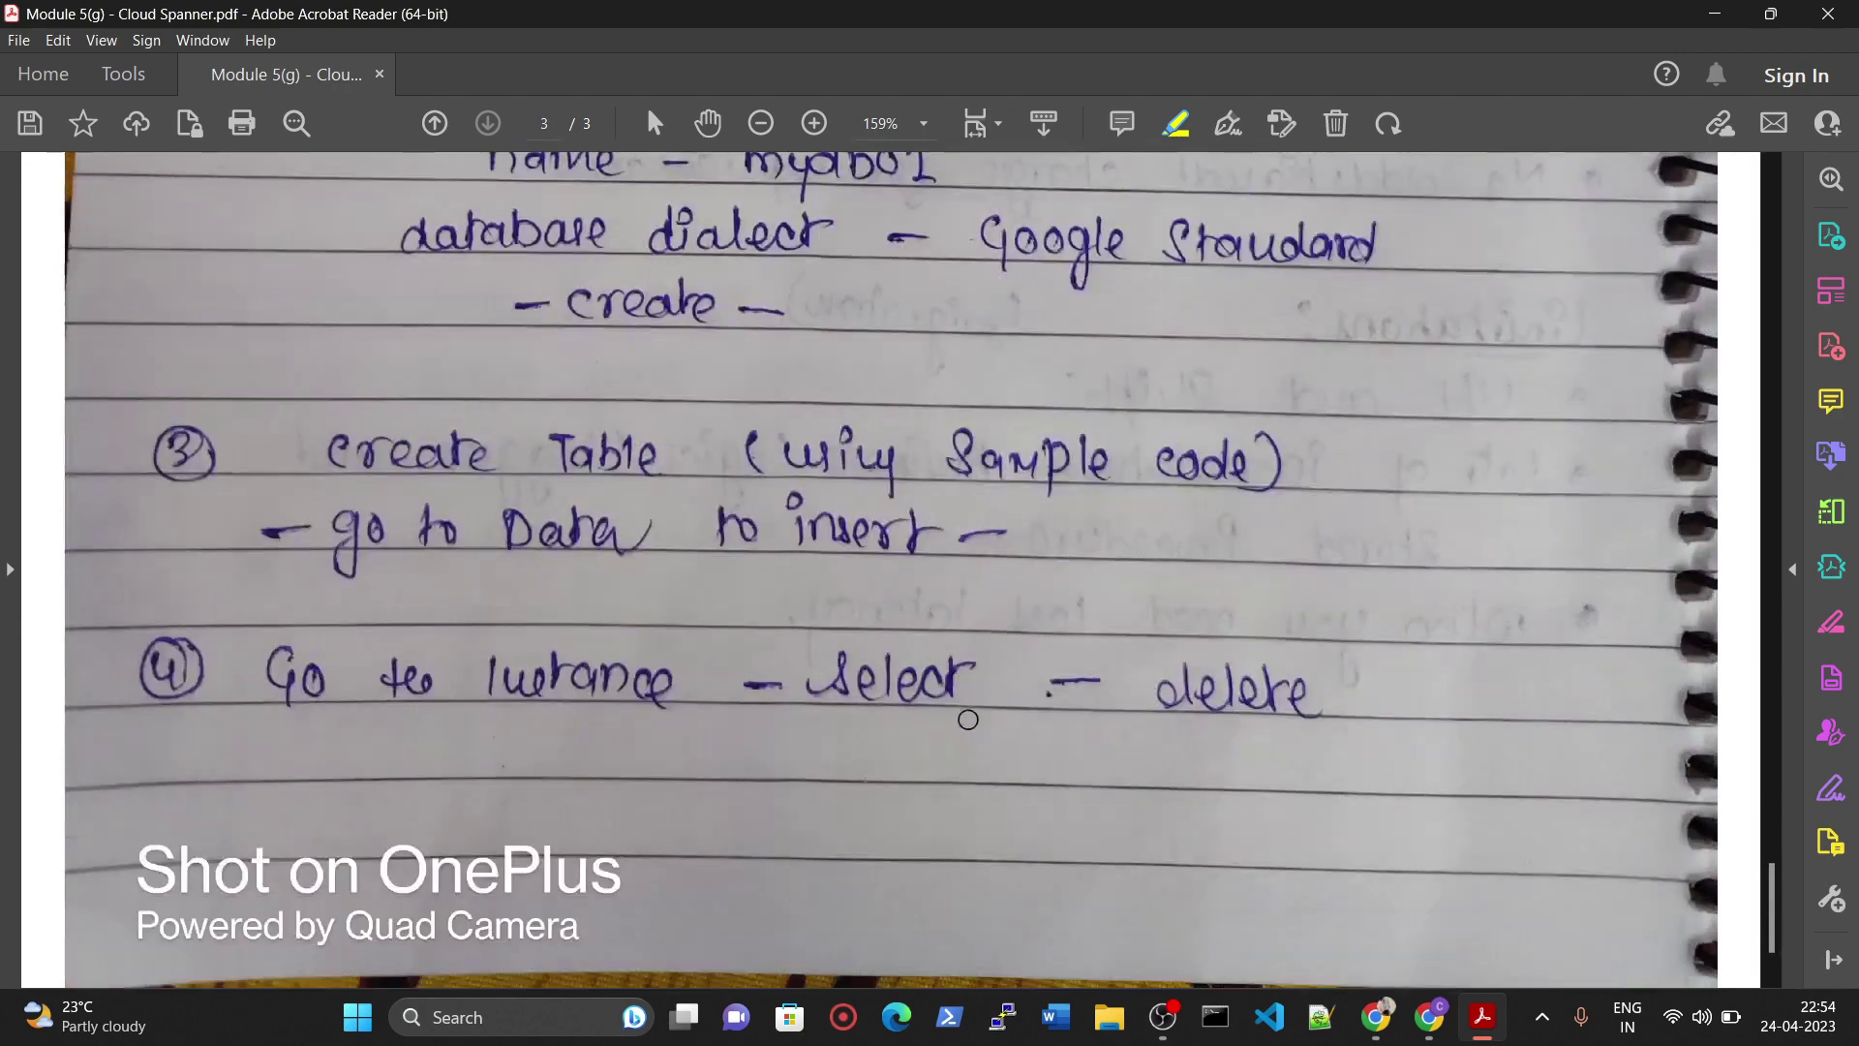
{"action": "scroll", "coordinate": [968, 720], "scroll_direction": "up", "scroll_amount": 20}
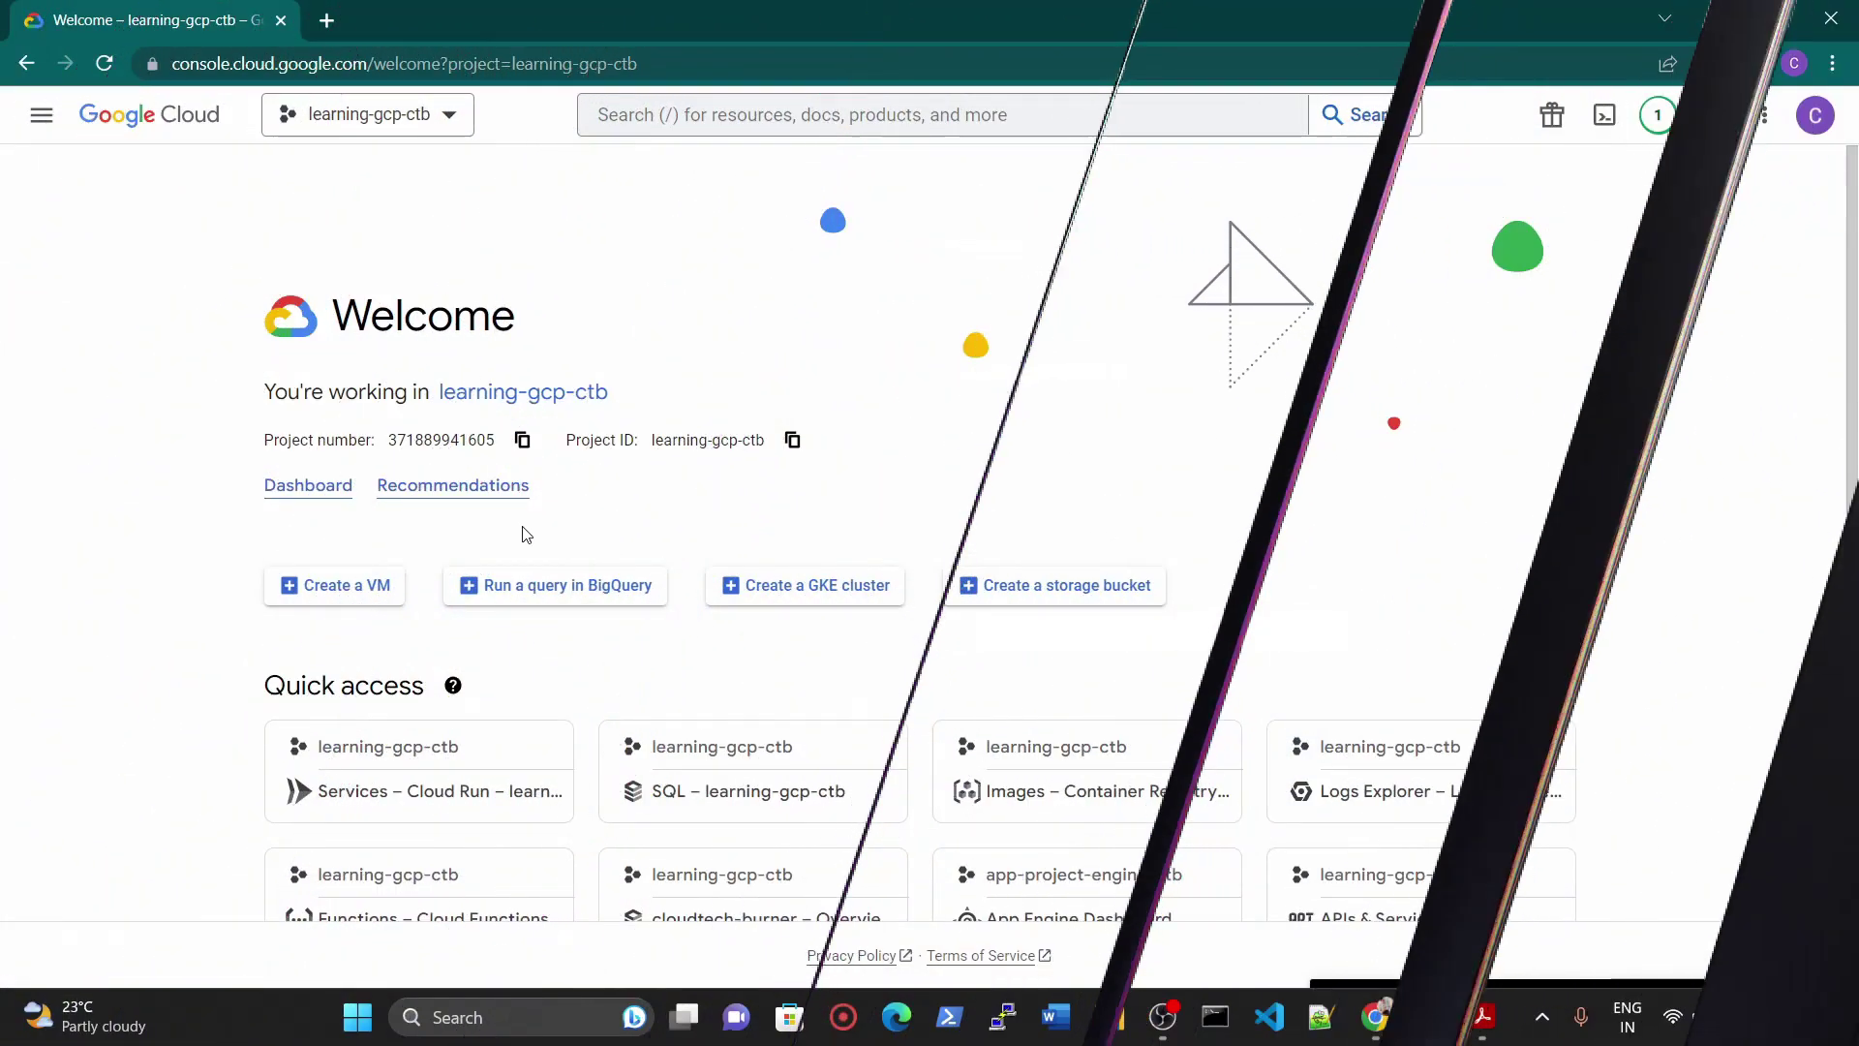
- In the Google Cloud console, view the learning-gcp-ctb project dashboard and open Spanner from the Databases products
{"action": "left_click", "coordinate": [321, 496]}
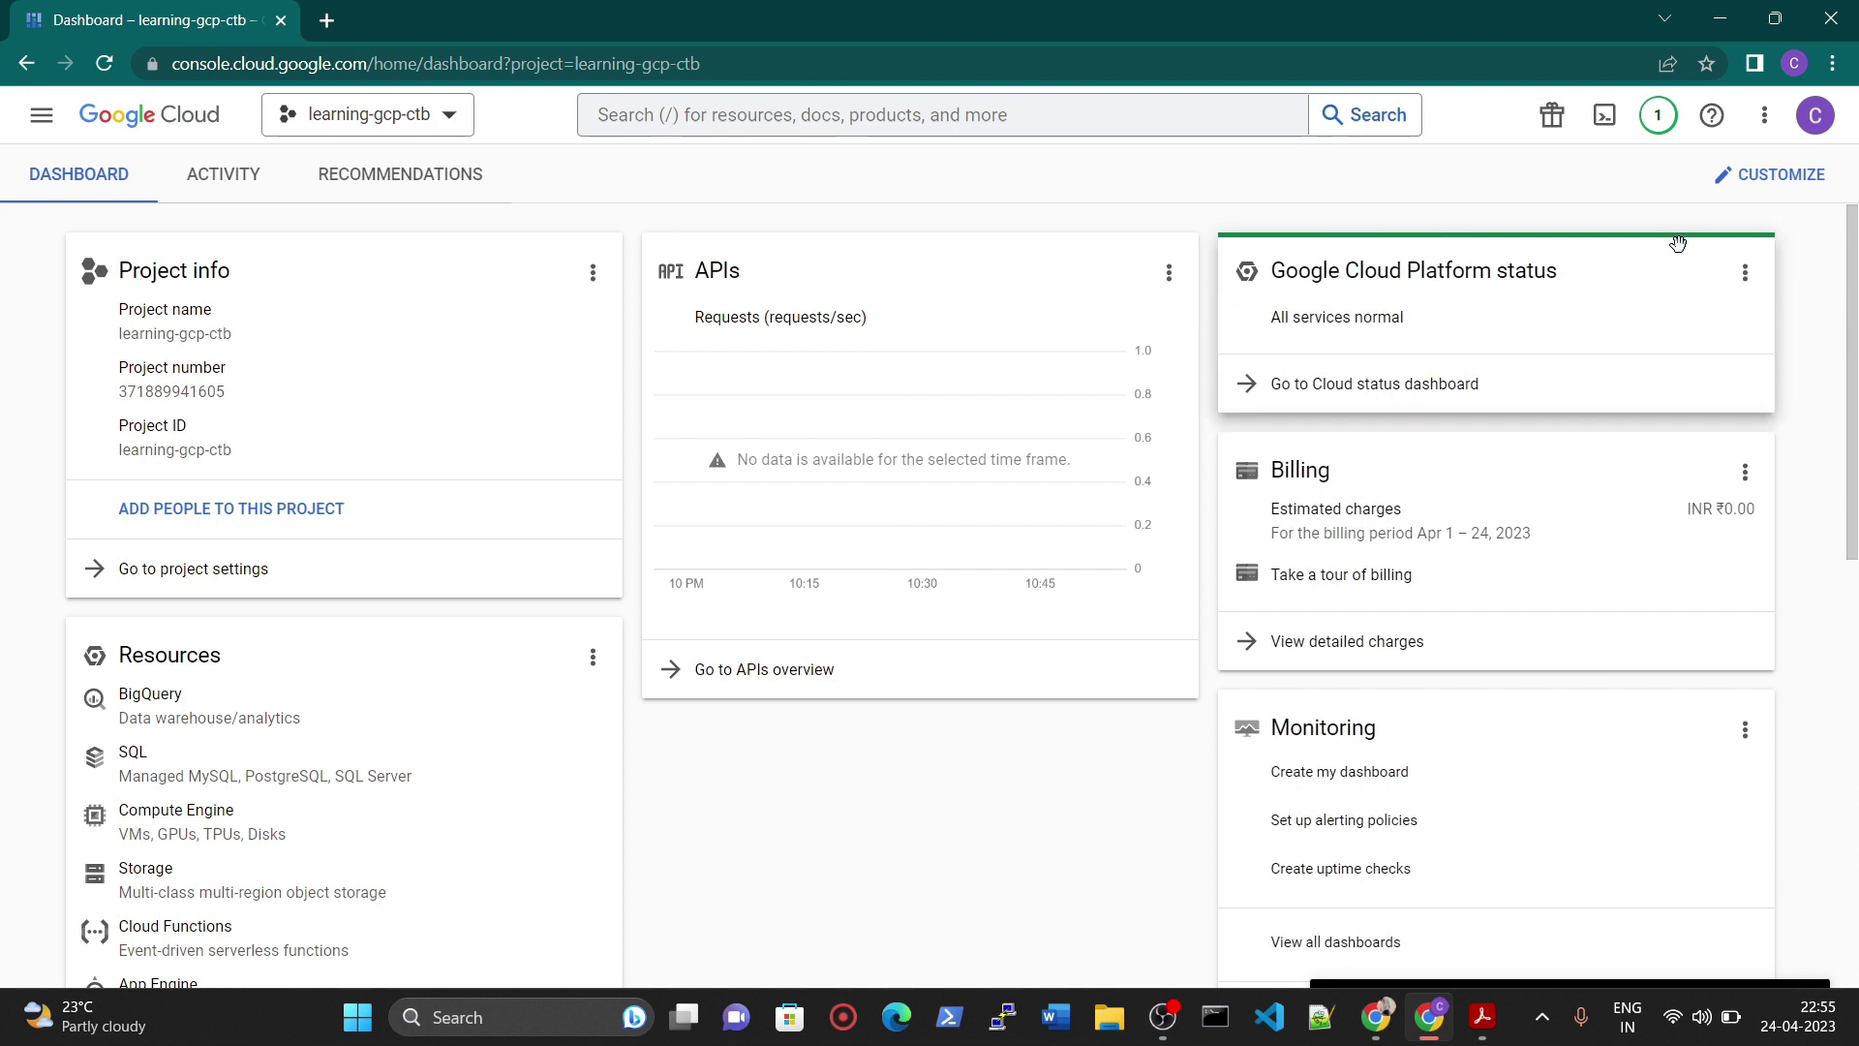
{"action": "left_click", "coordinate": [41, 115]}
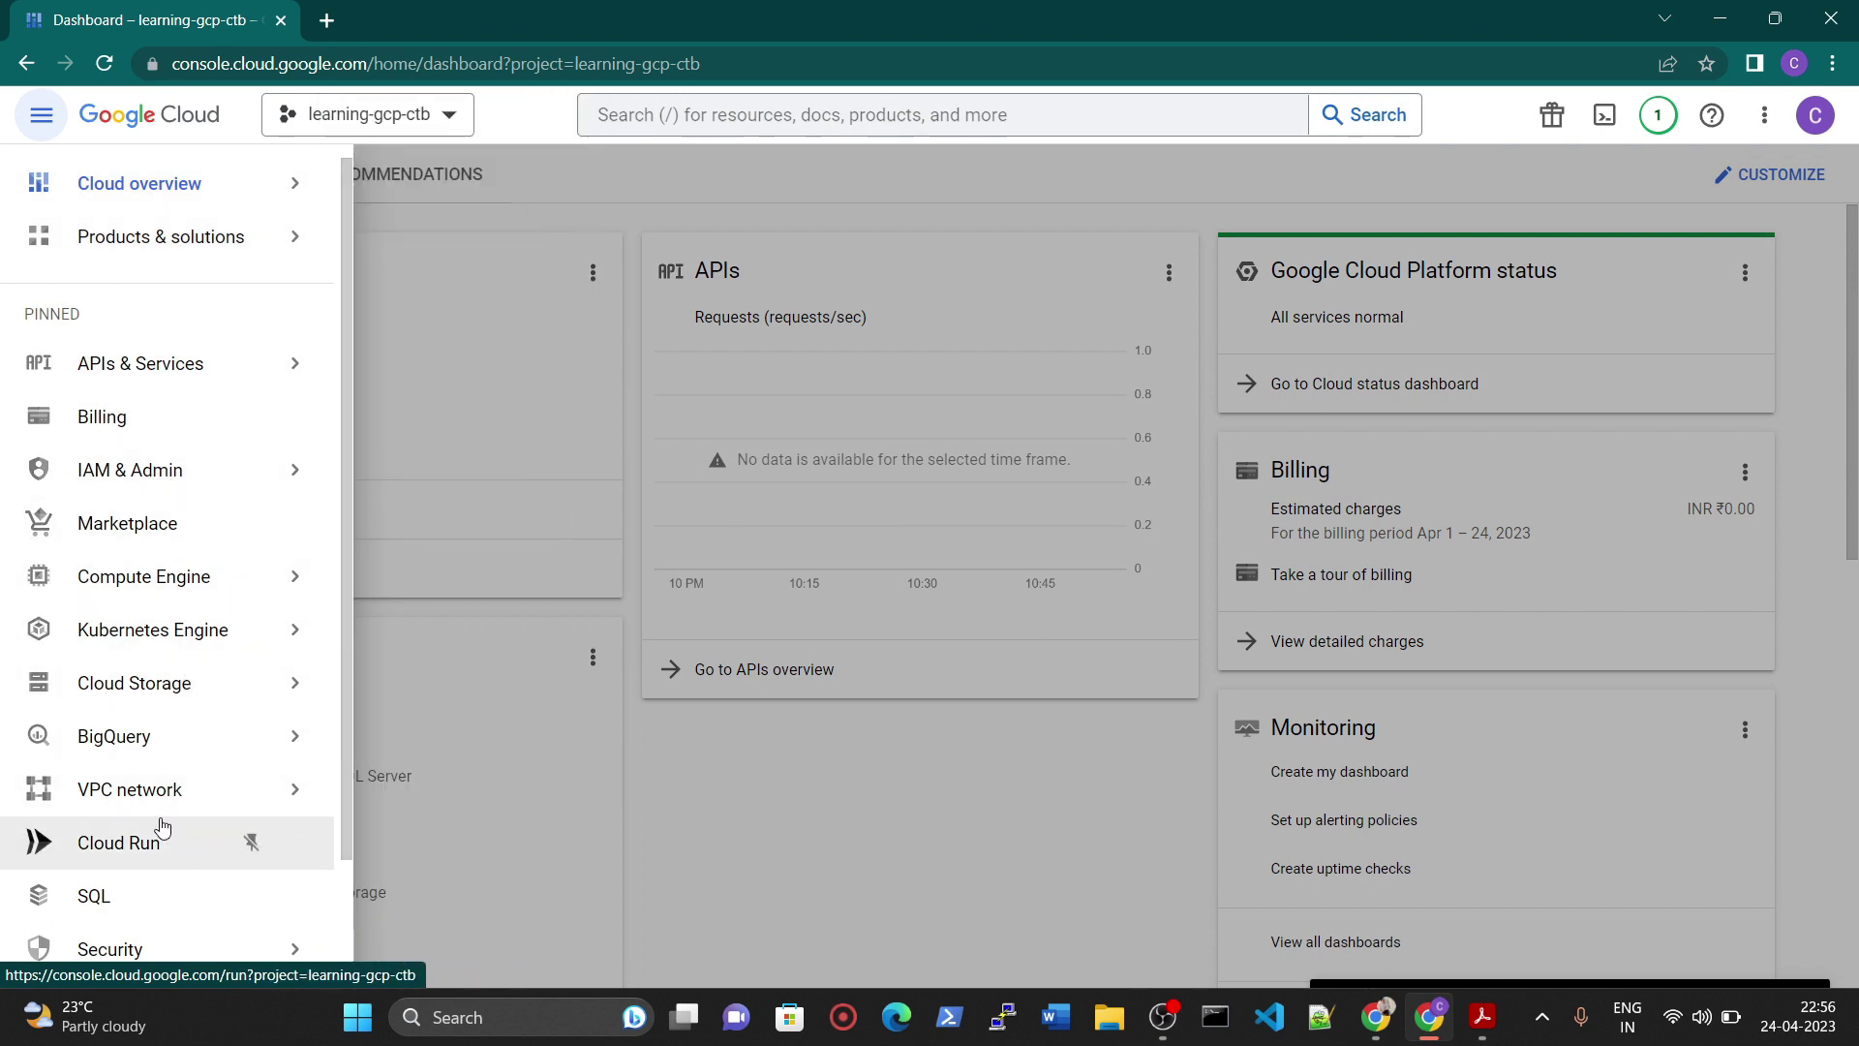
{"action": "scroll", "coordinate": [162, 825], "scroll_direction": "down", "scroll_amount": 2}
{"action": "mouse_move", "coordinate": [138, 896]}
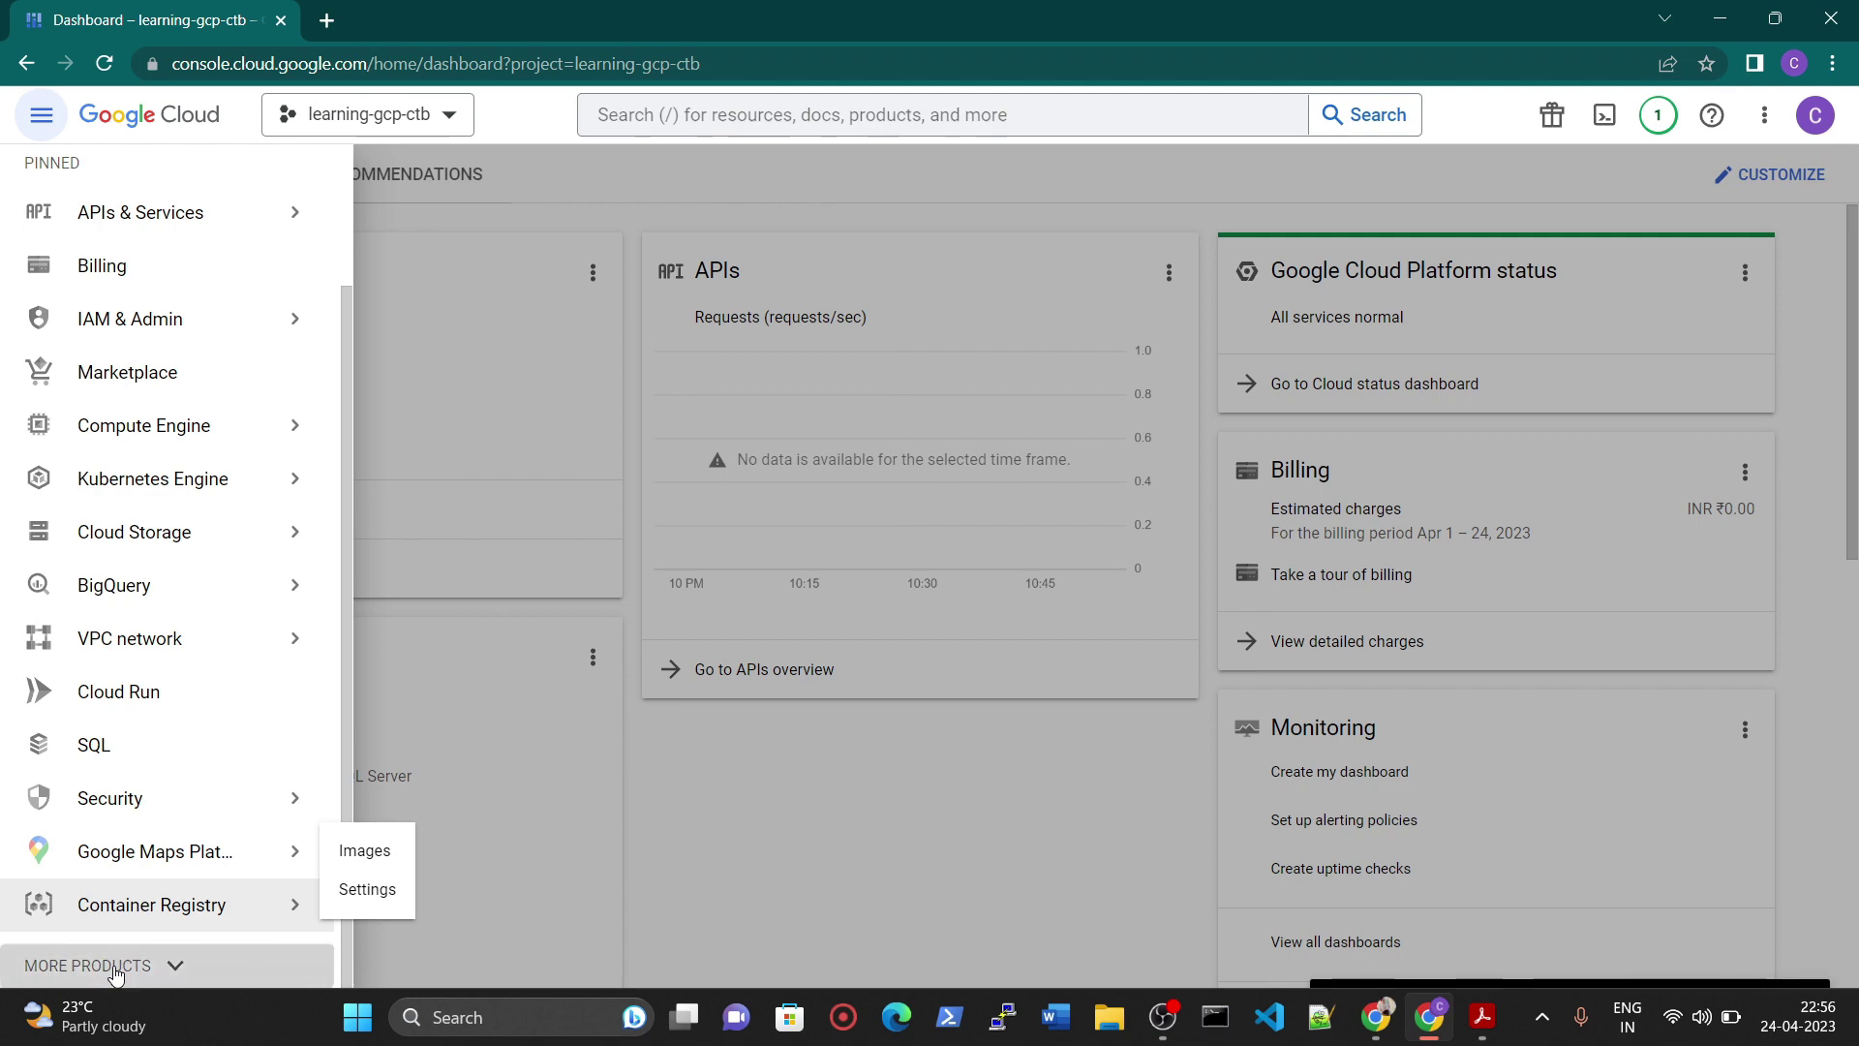
{"action": "left_click", "coordinate": [106, 965]}
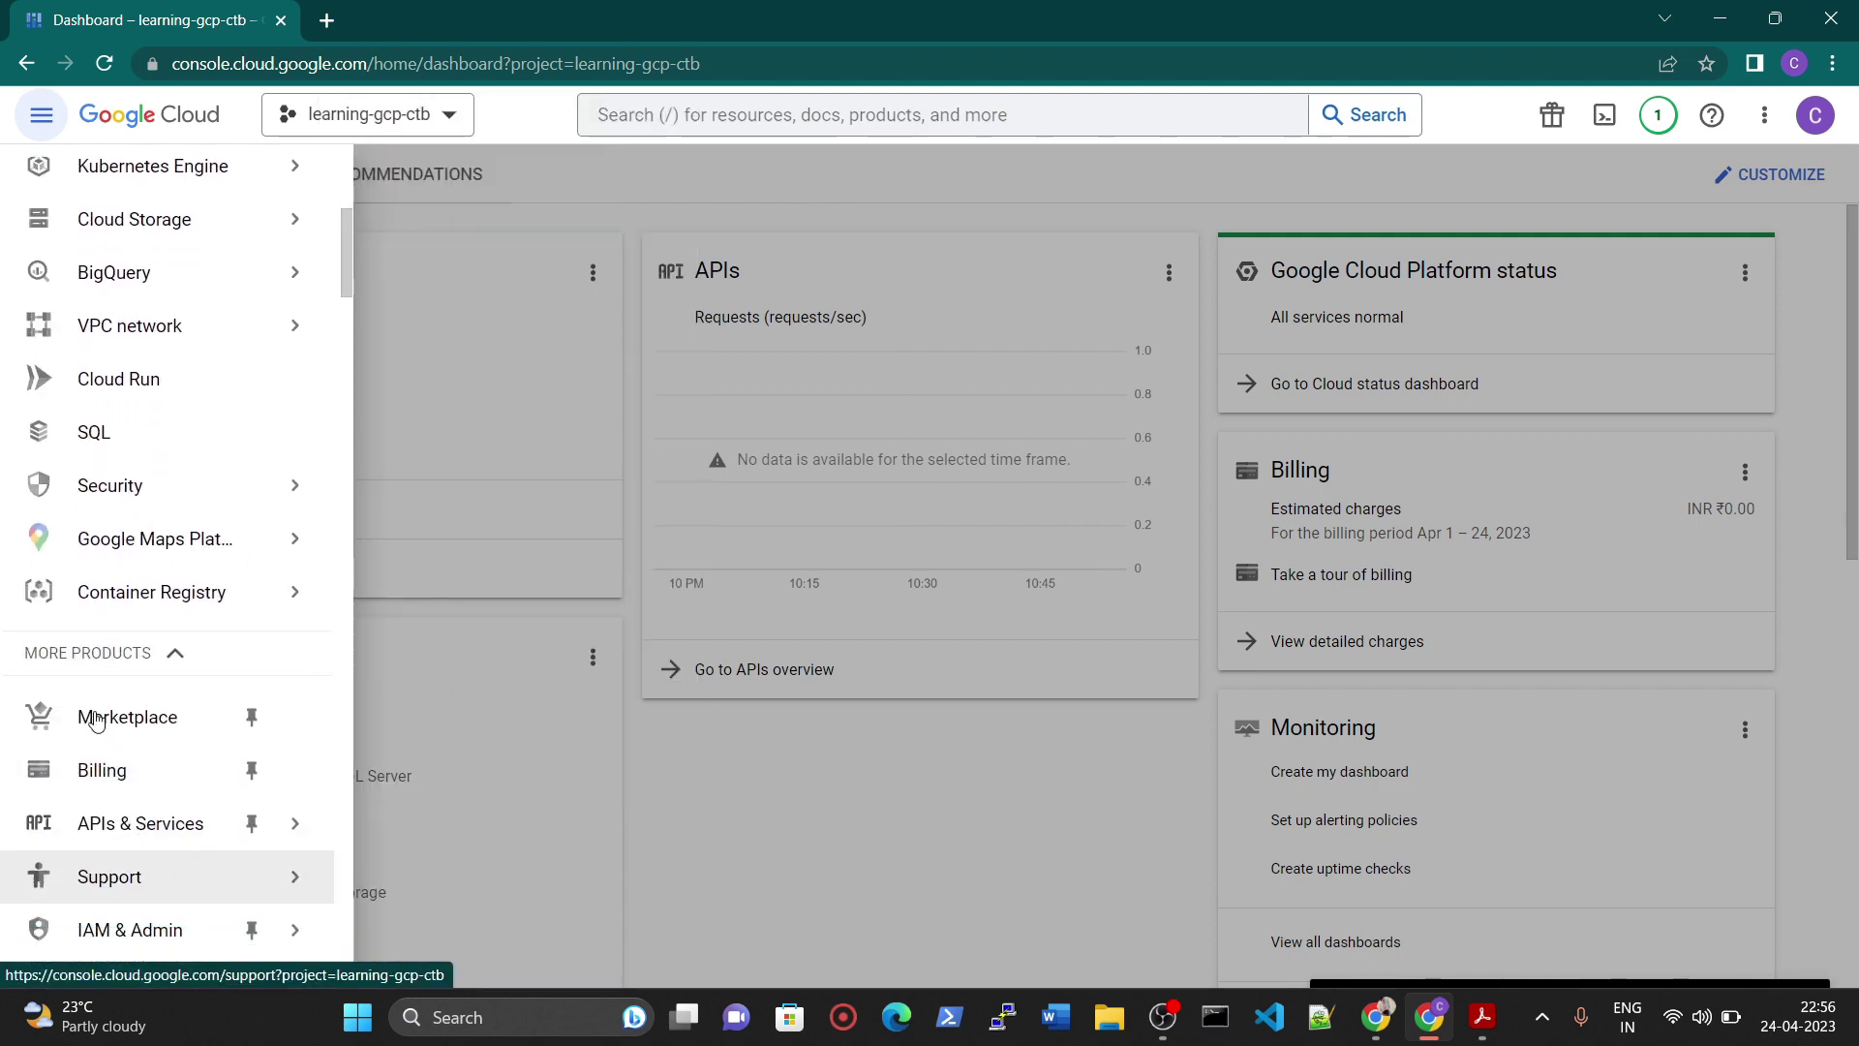
{"action": "scroll", "coordinate": [101, 736], "scroll_direction": "down", "scroll_amount": 8}
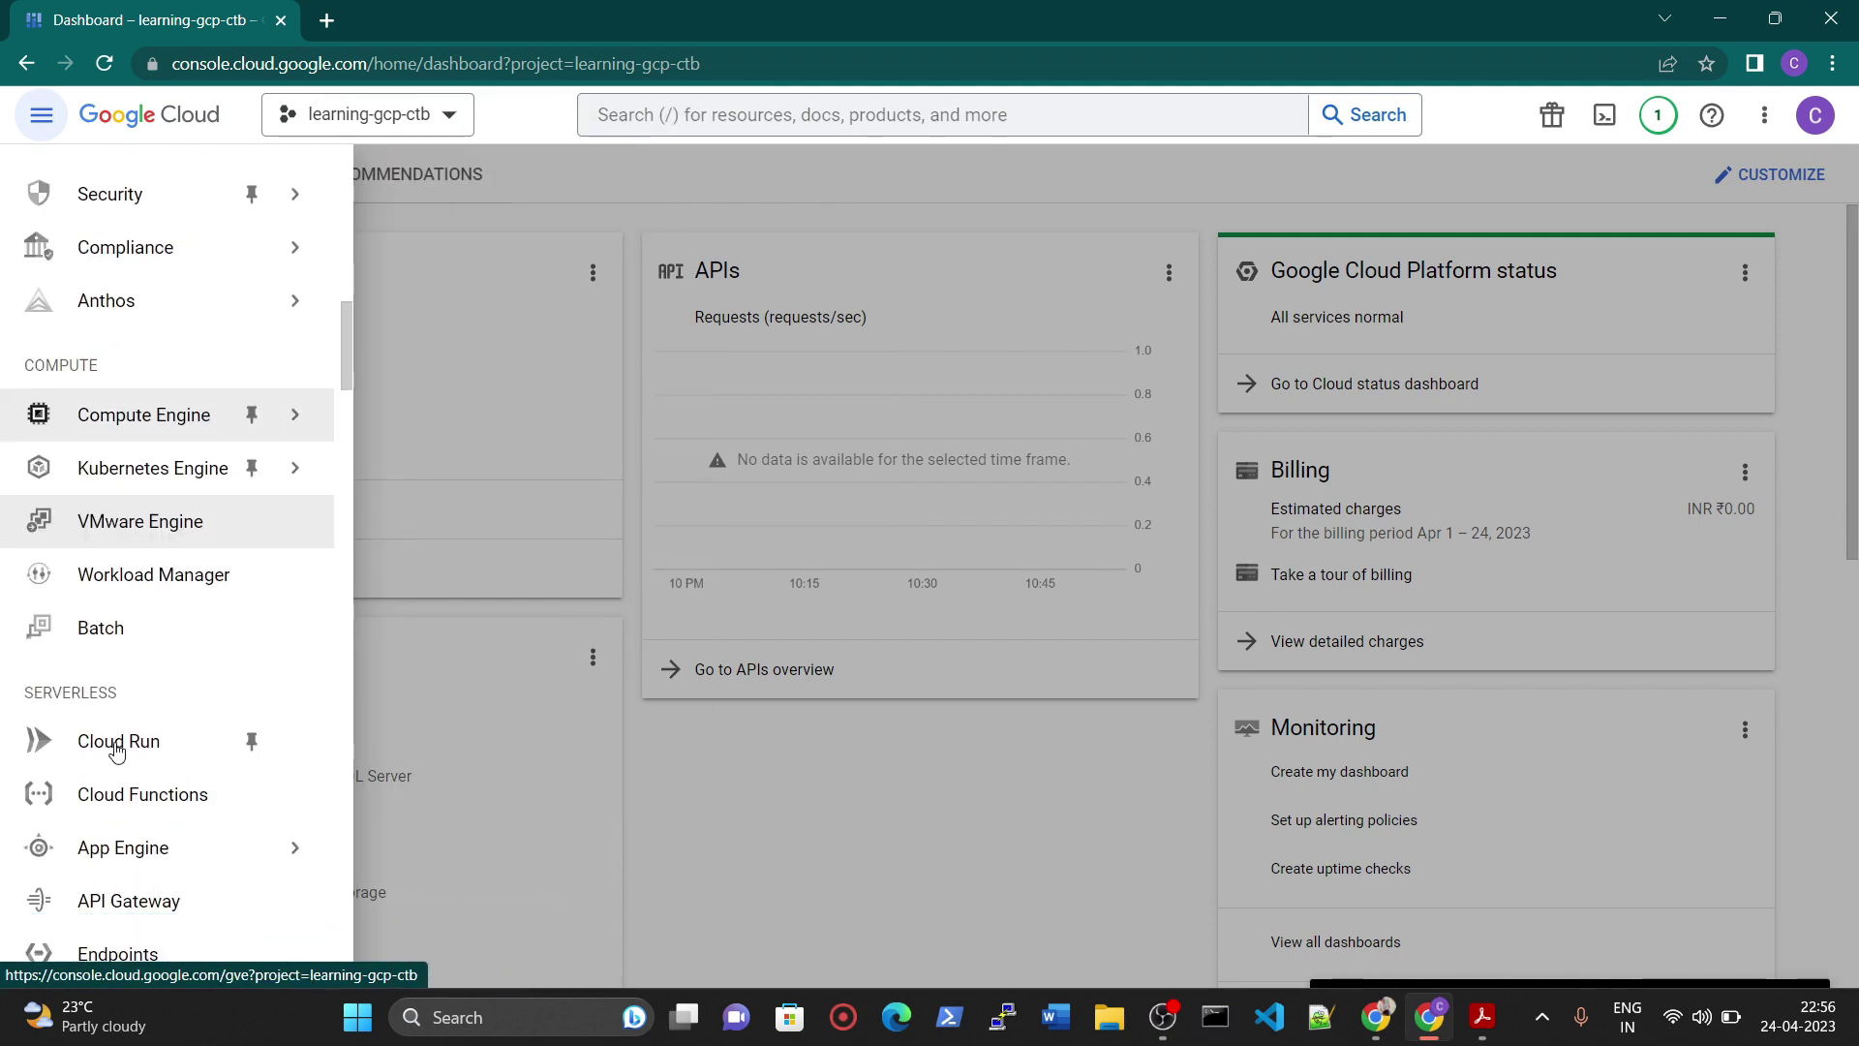
{"action": "scroll", "coordinate": [106, 740], "scroll_direction": "down", "scroll_amount": 4}
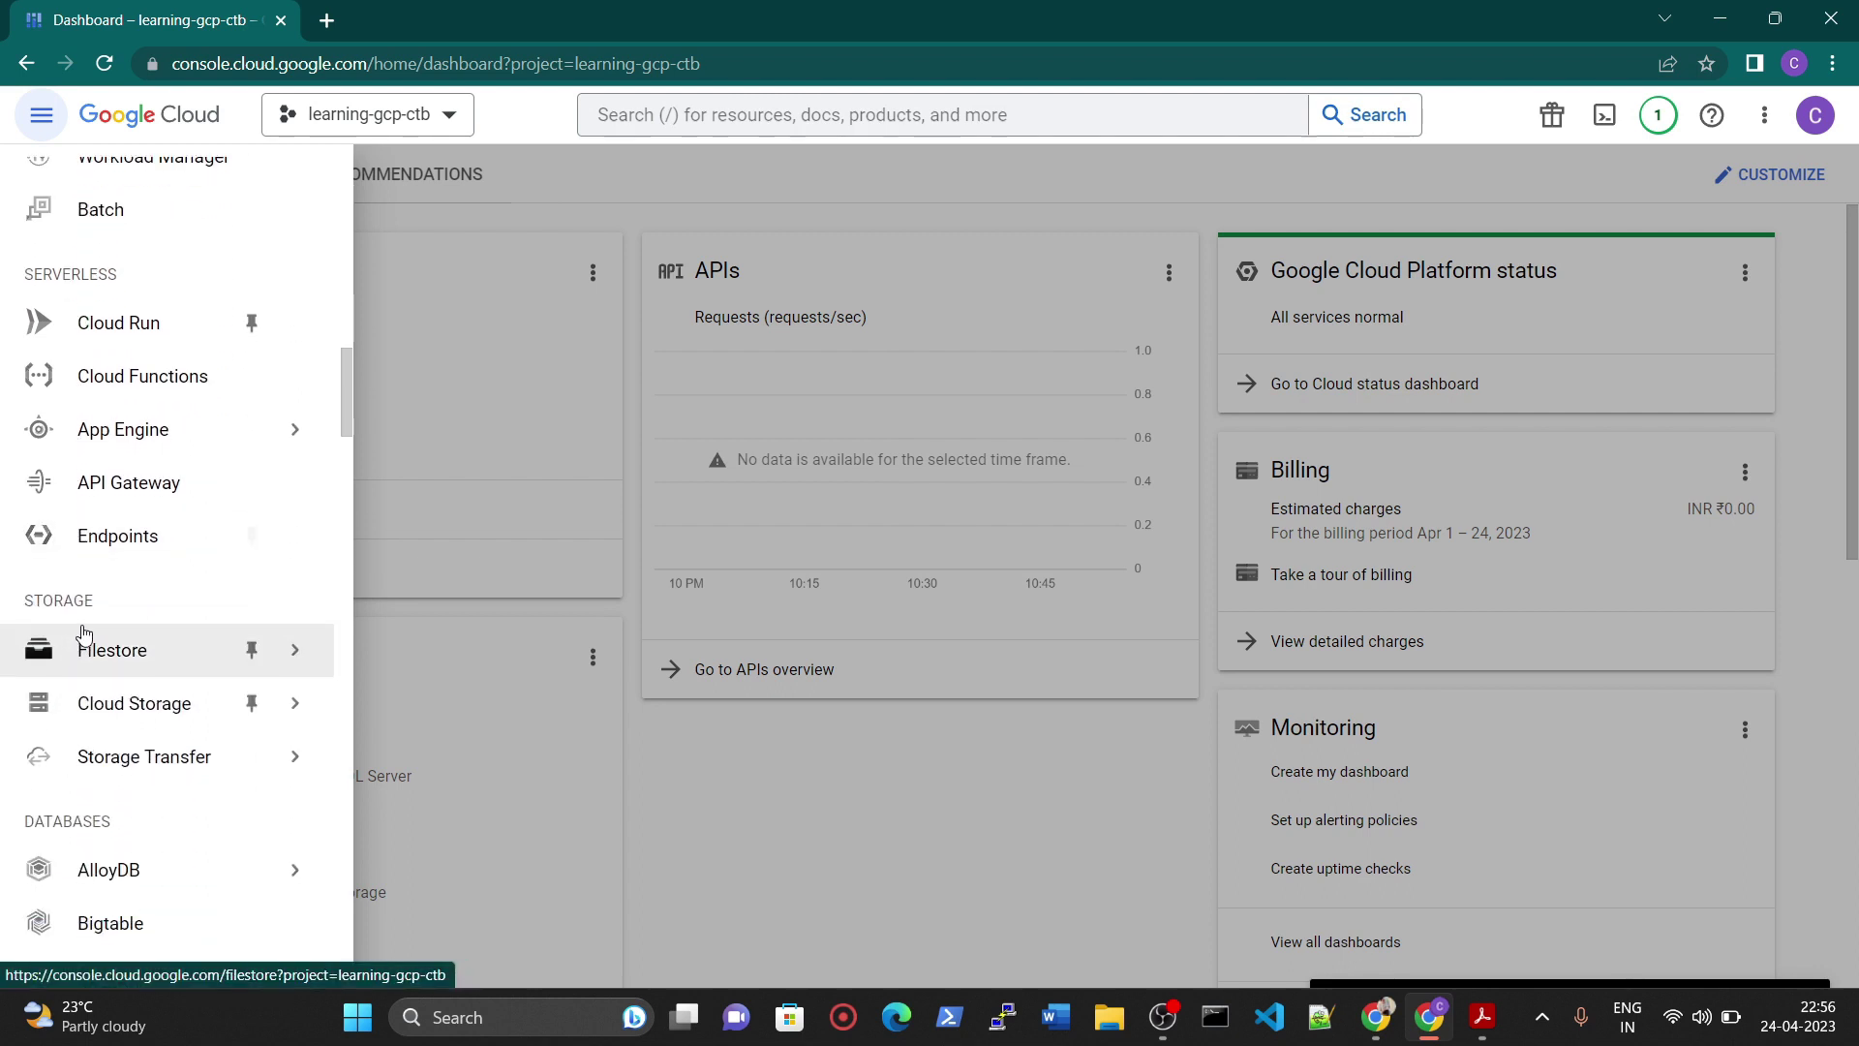
{"action": "scroll", "coordinate": [87, 678], "scroll_direction": "down", "scroll_amount": 1}
{"action": "scroll", "coordinate": [102, 668], "scroll_direction": "down", "scroll_amount": 3}
{"action": "mouse_move", "coordinate": [106, 620]}
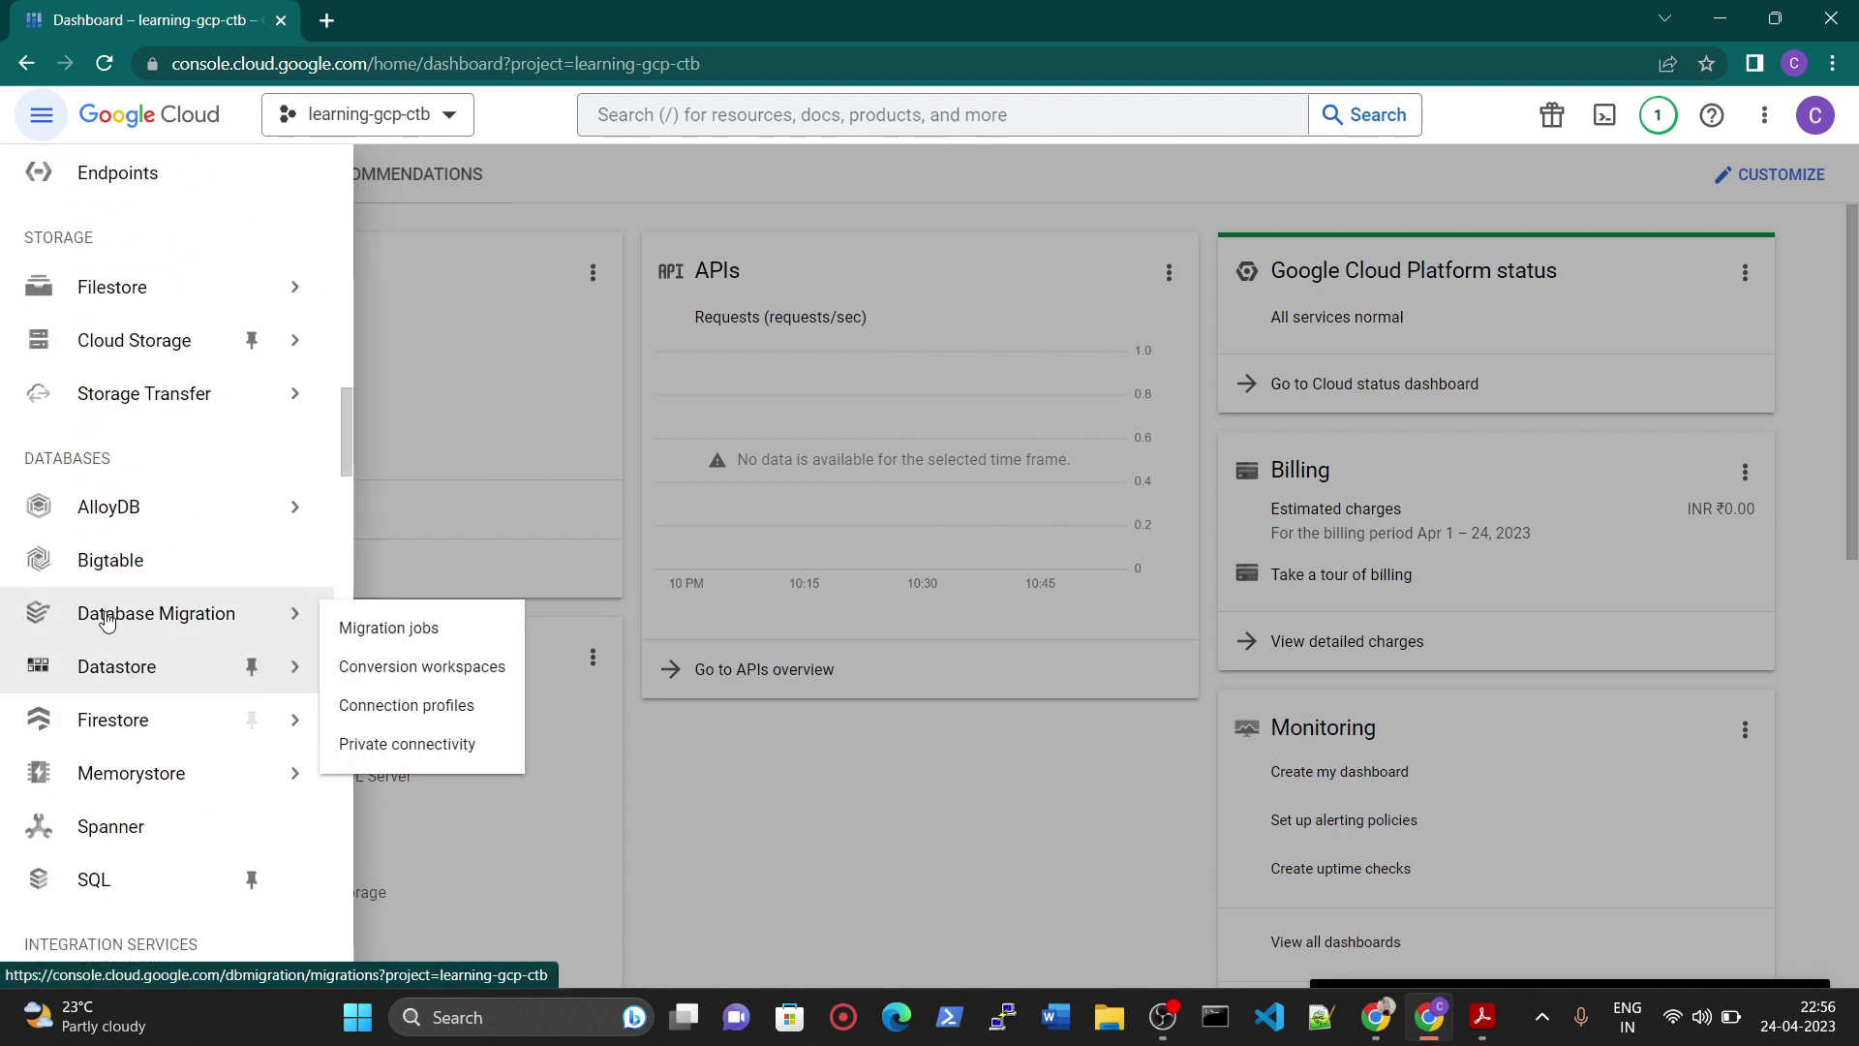
{"action": "left_click", "coordinate": [118, 828]}
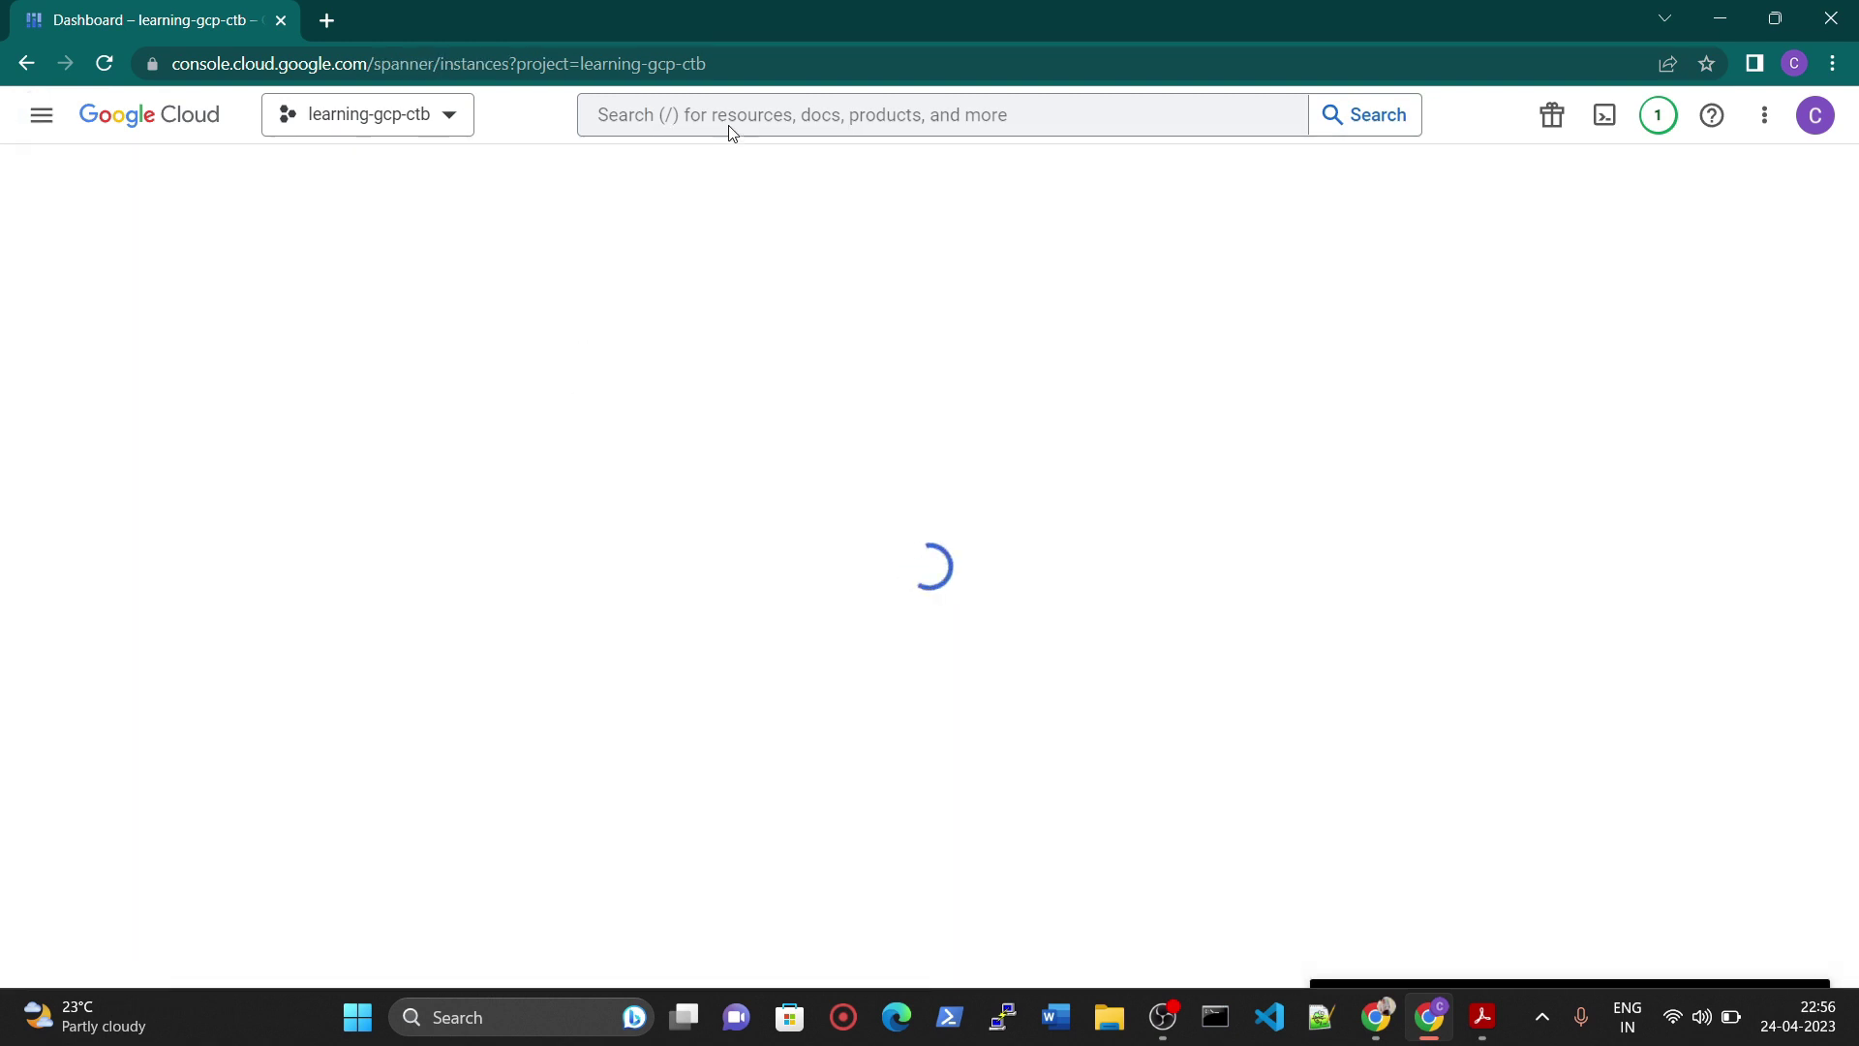
- Search the console for "Spanner" and open the Spanner product page from the results
{"action": "left_click", "coordinate": [728, 125]}
{"action": "type", "text": "S"}
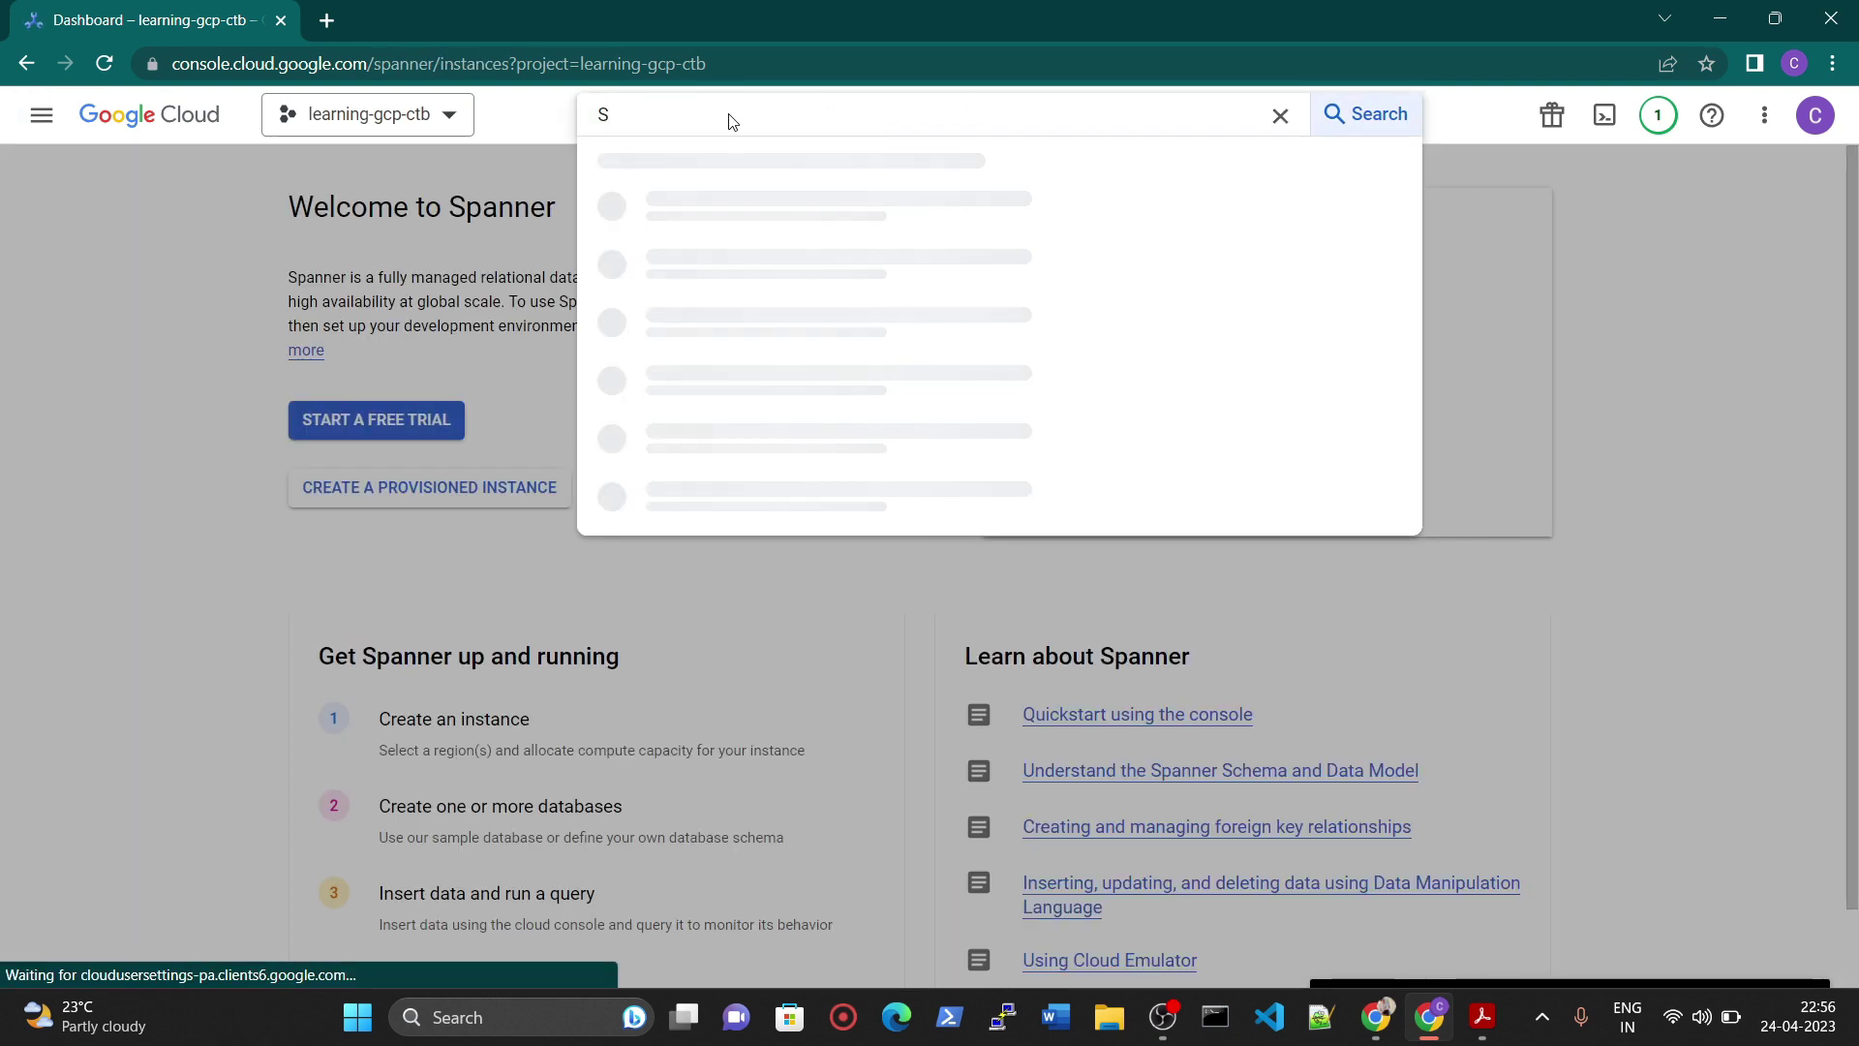
{"action": "type", "text": "panner"}
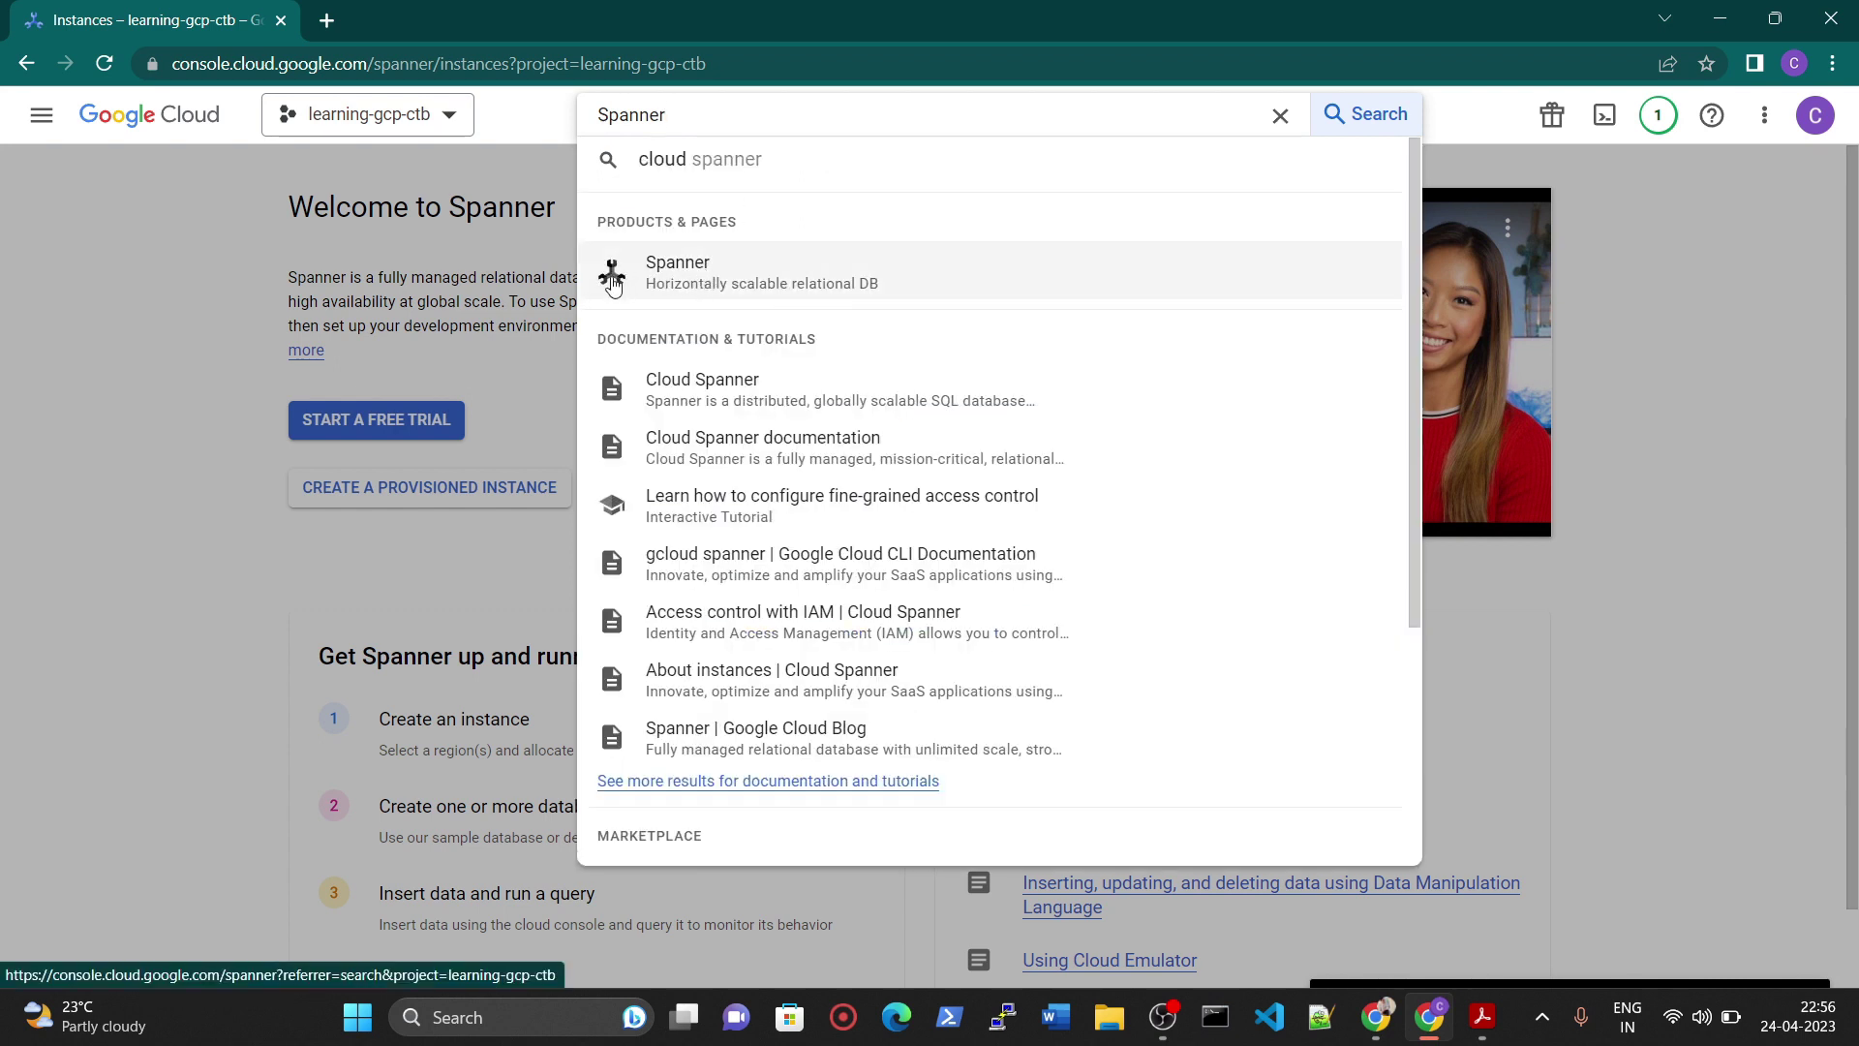
{"action": "left_click", "coordinate": [793, 282]}
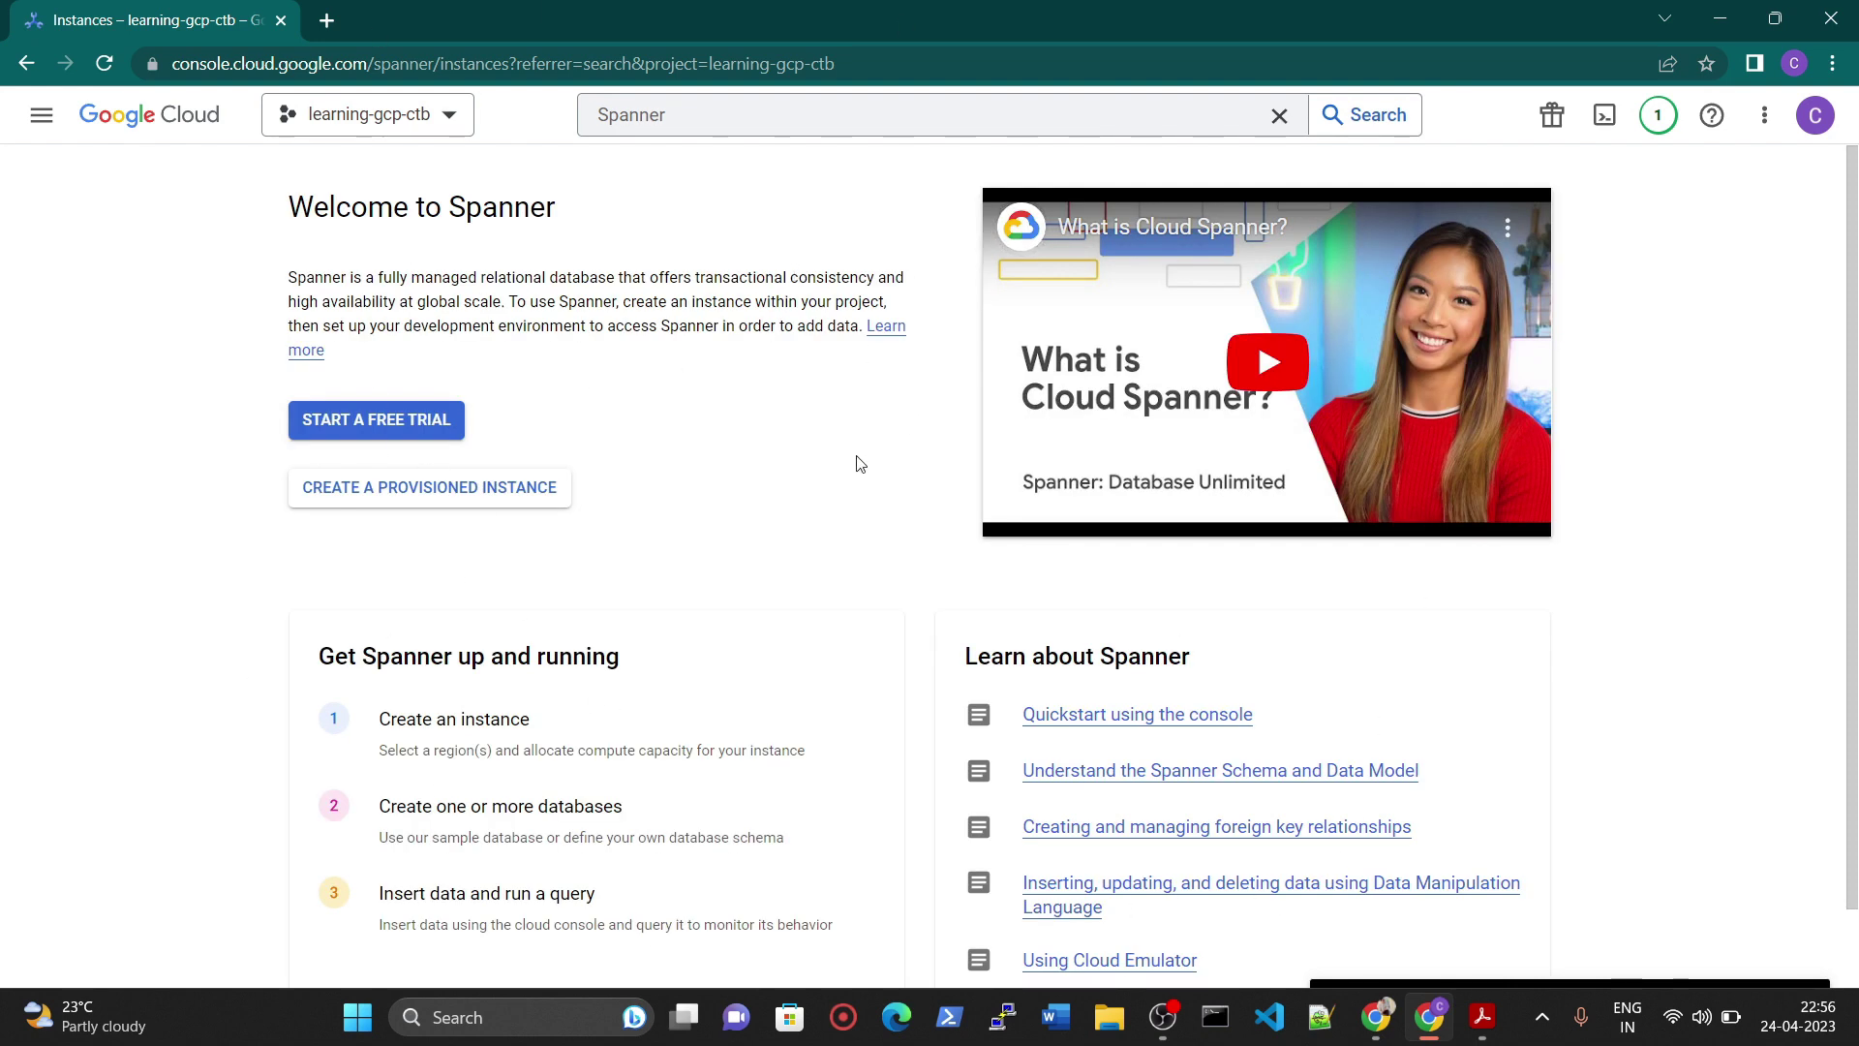
- Start a Spanner free trial and name the new instance samplespanner
{"action": "left_click", "coordinate": [399, 430]}
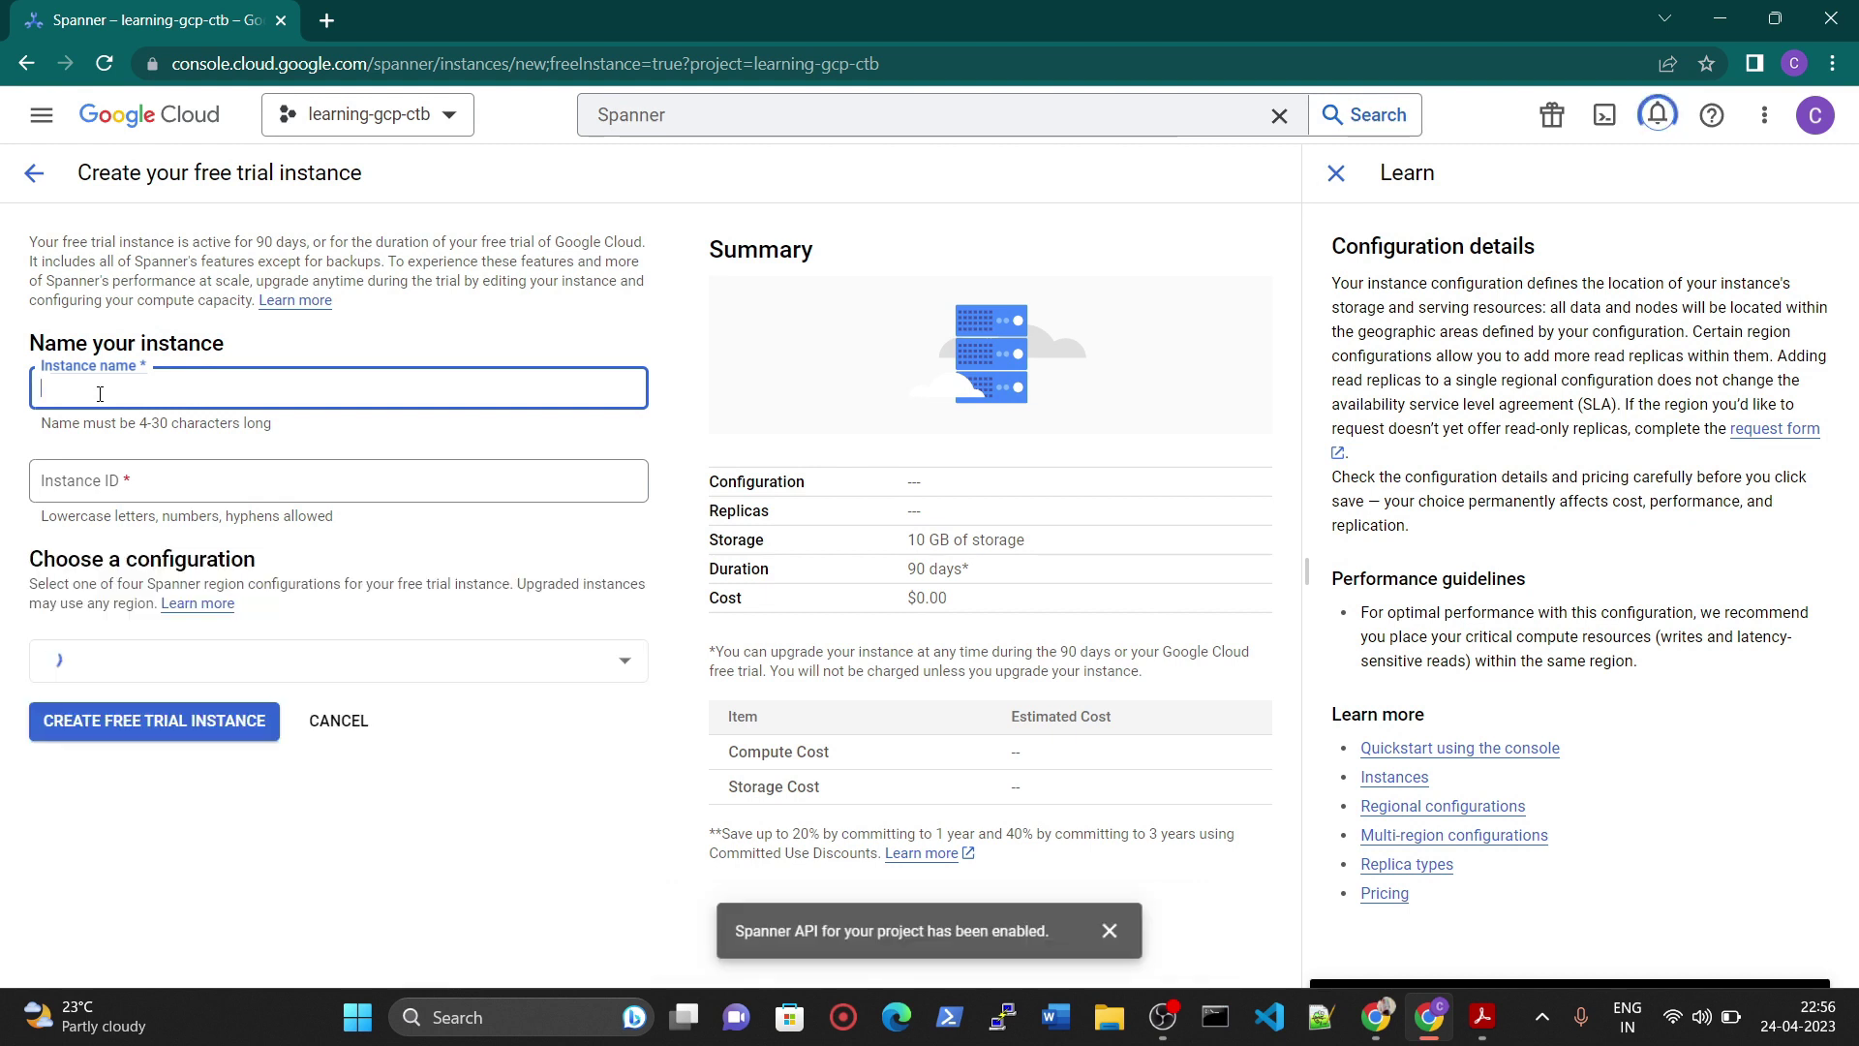
{"action": "type", "text": "sample"}
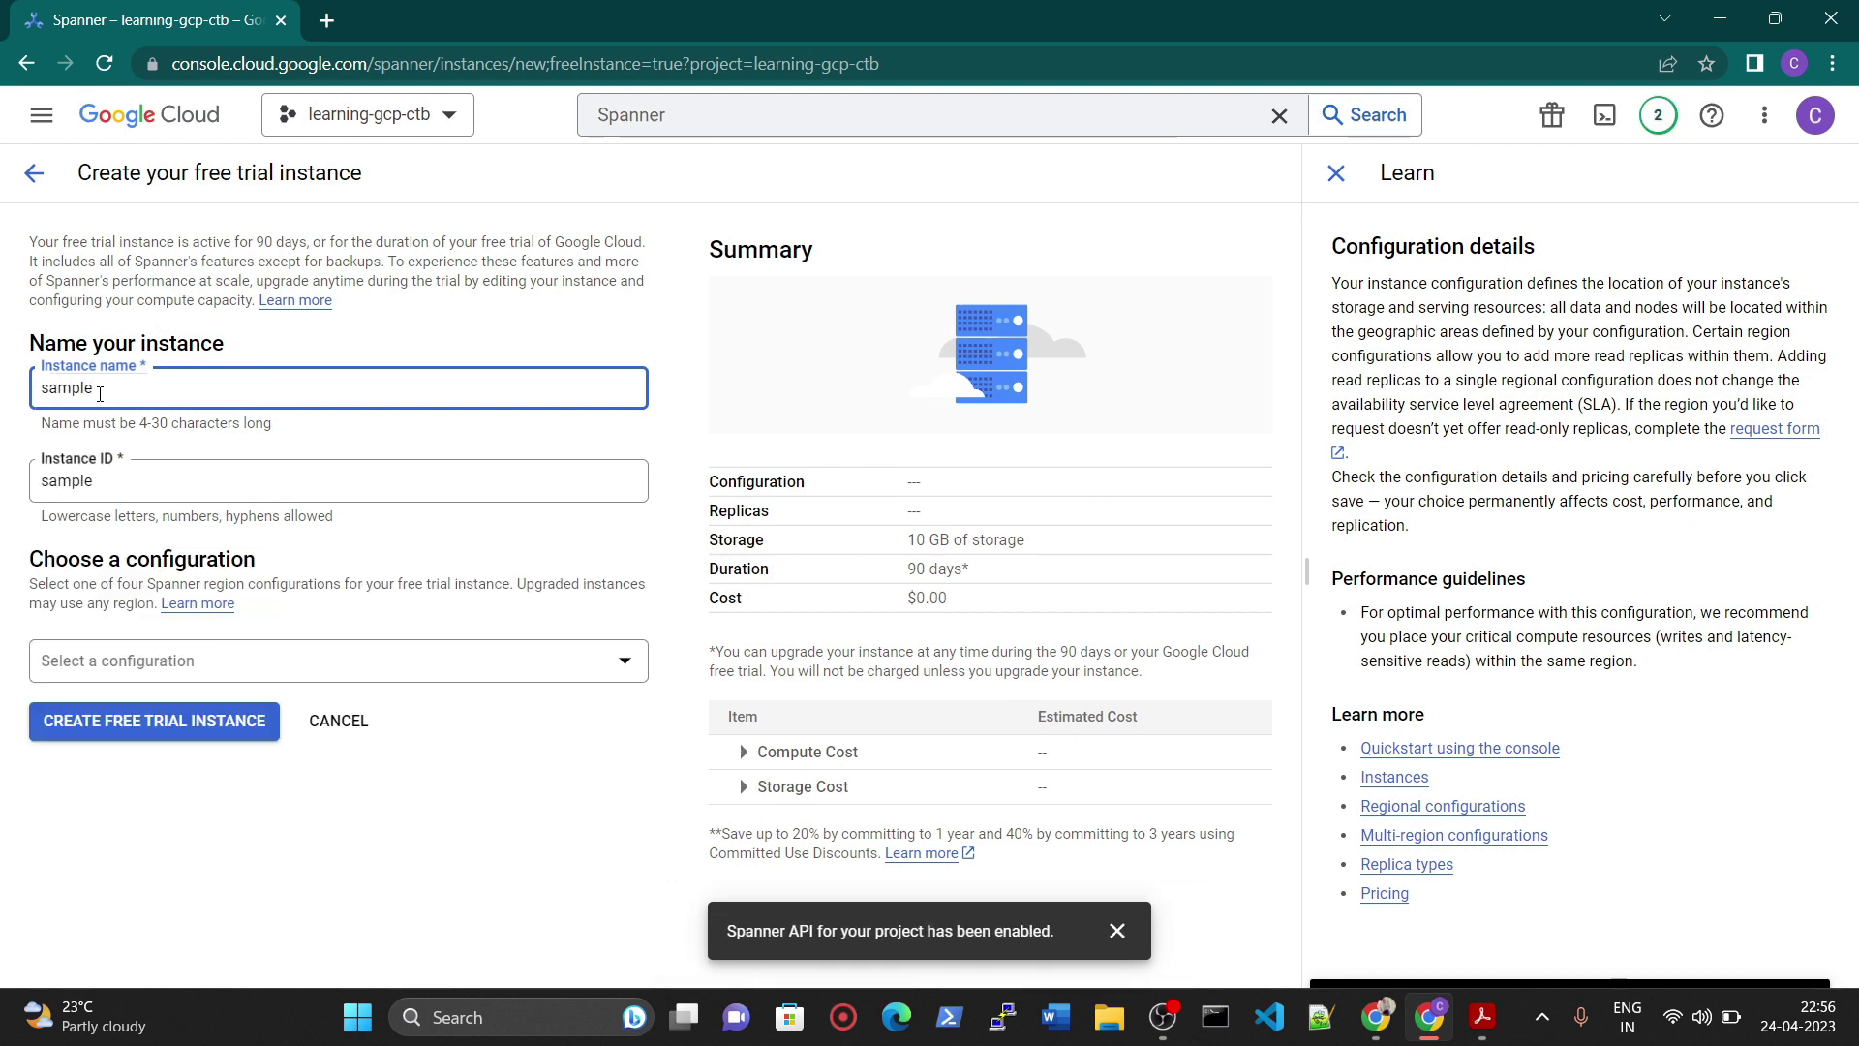
{"action": "type", "text": "spanner"}
{"action": "key", "text": "Tab"}
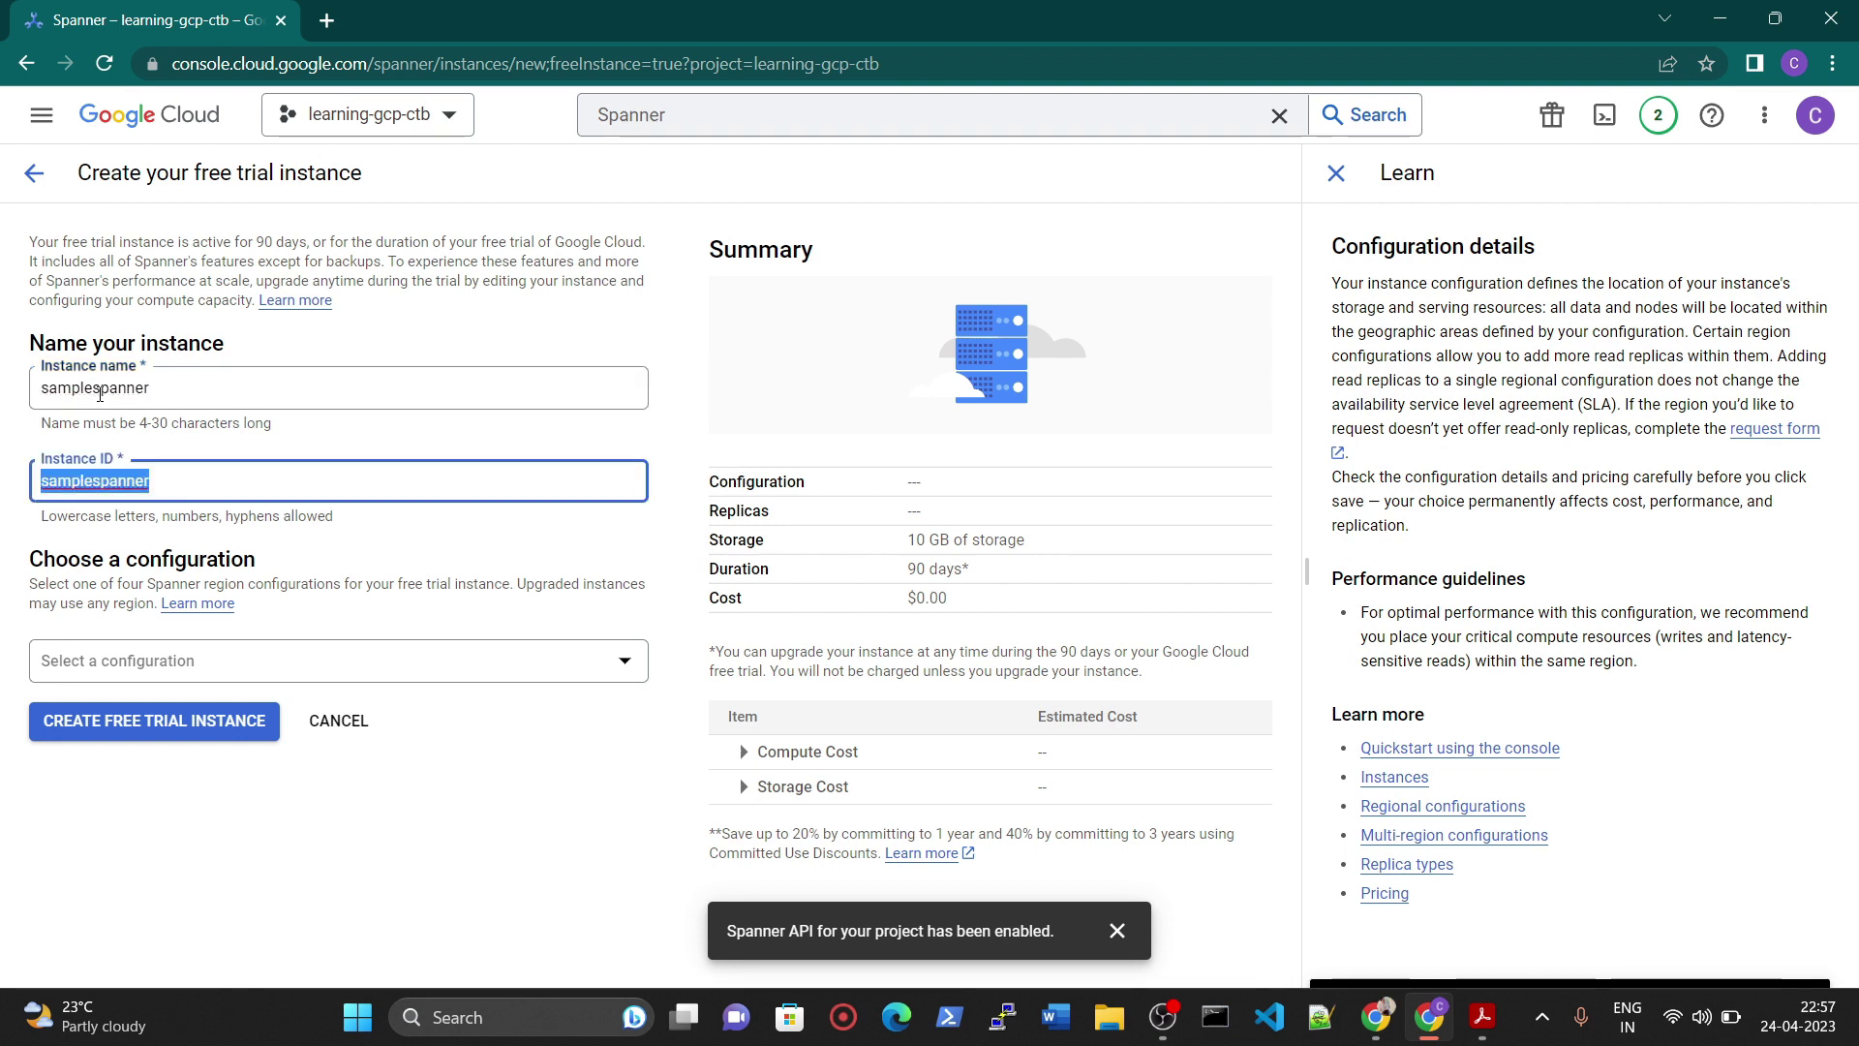
- Choose asia-south2 (Delhi) as the configuration of the free trial instance
{"action": "left_click", "coordinate": [203, 647]}
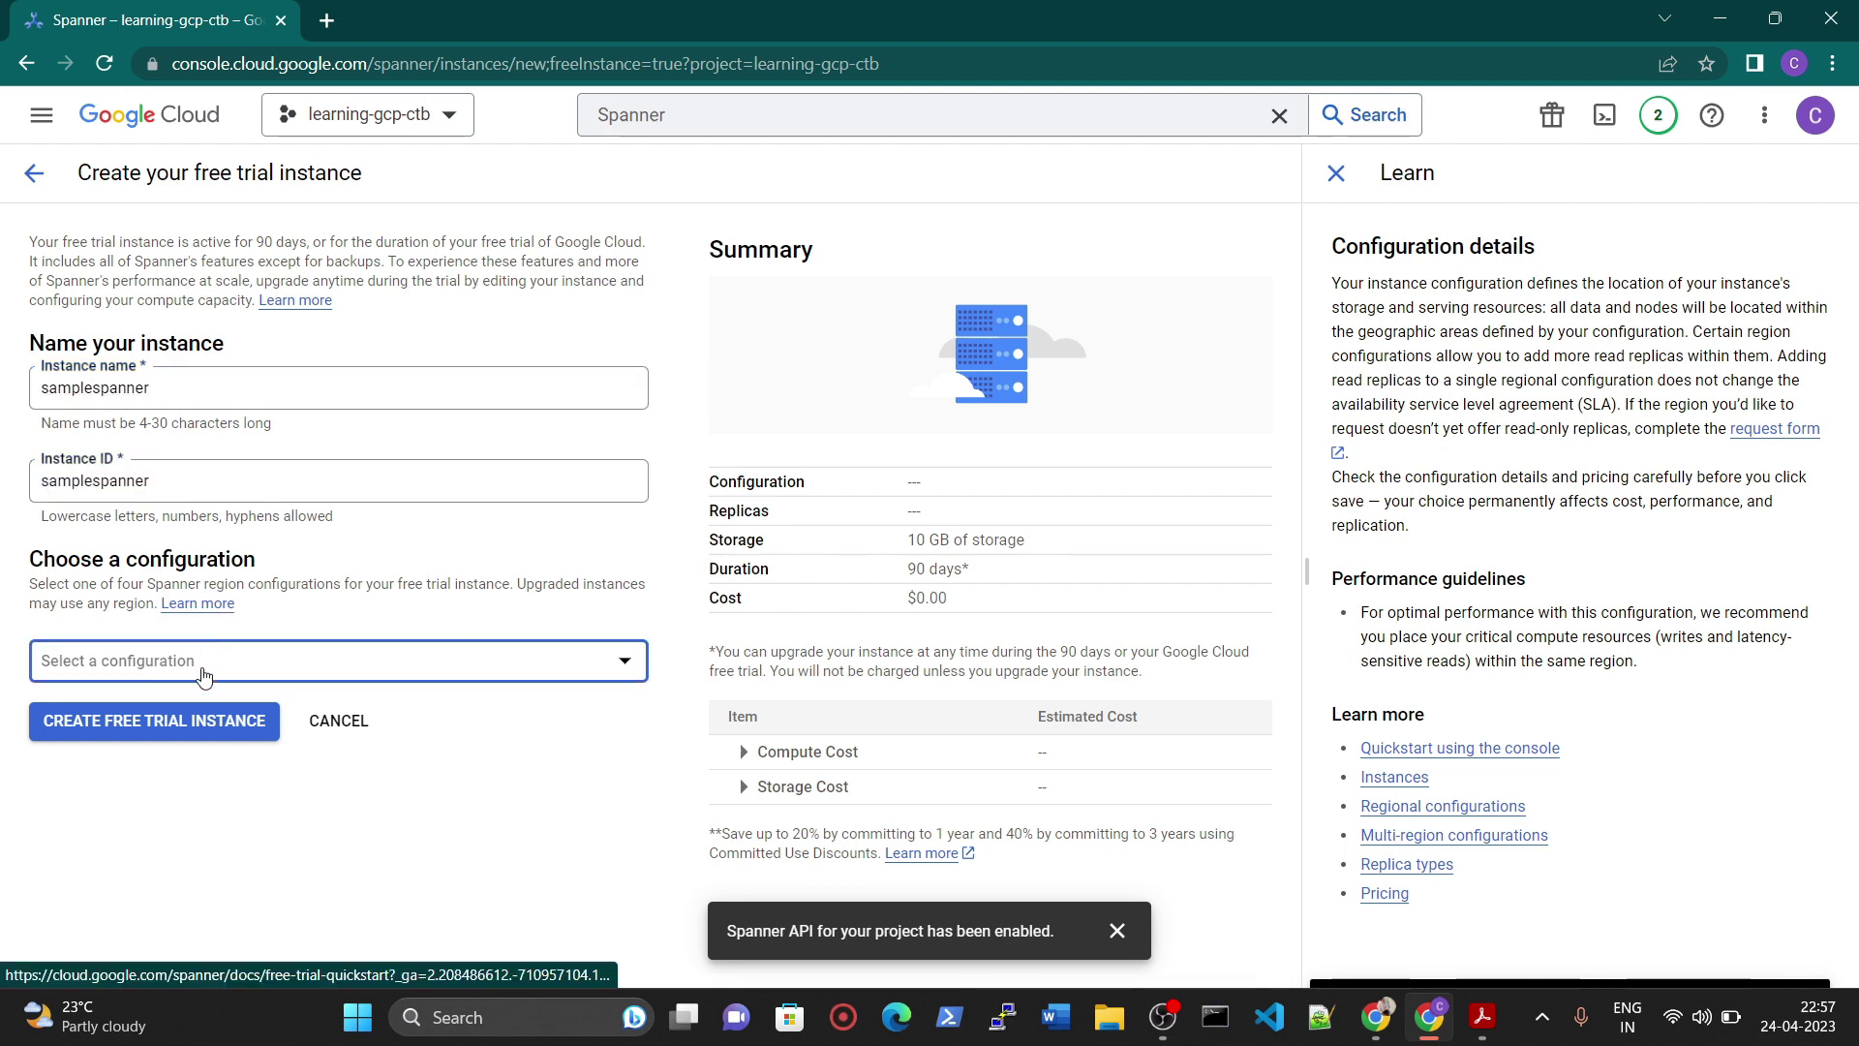
{"action": "left_click", "coordinate": [204, 675]}
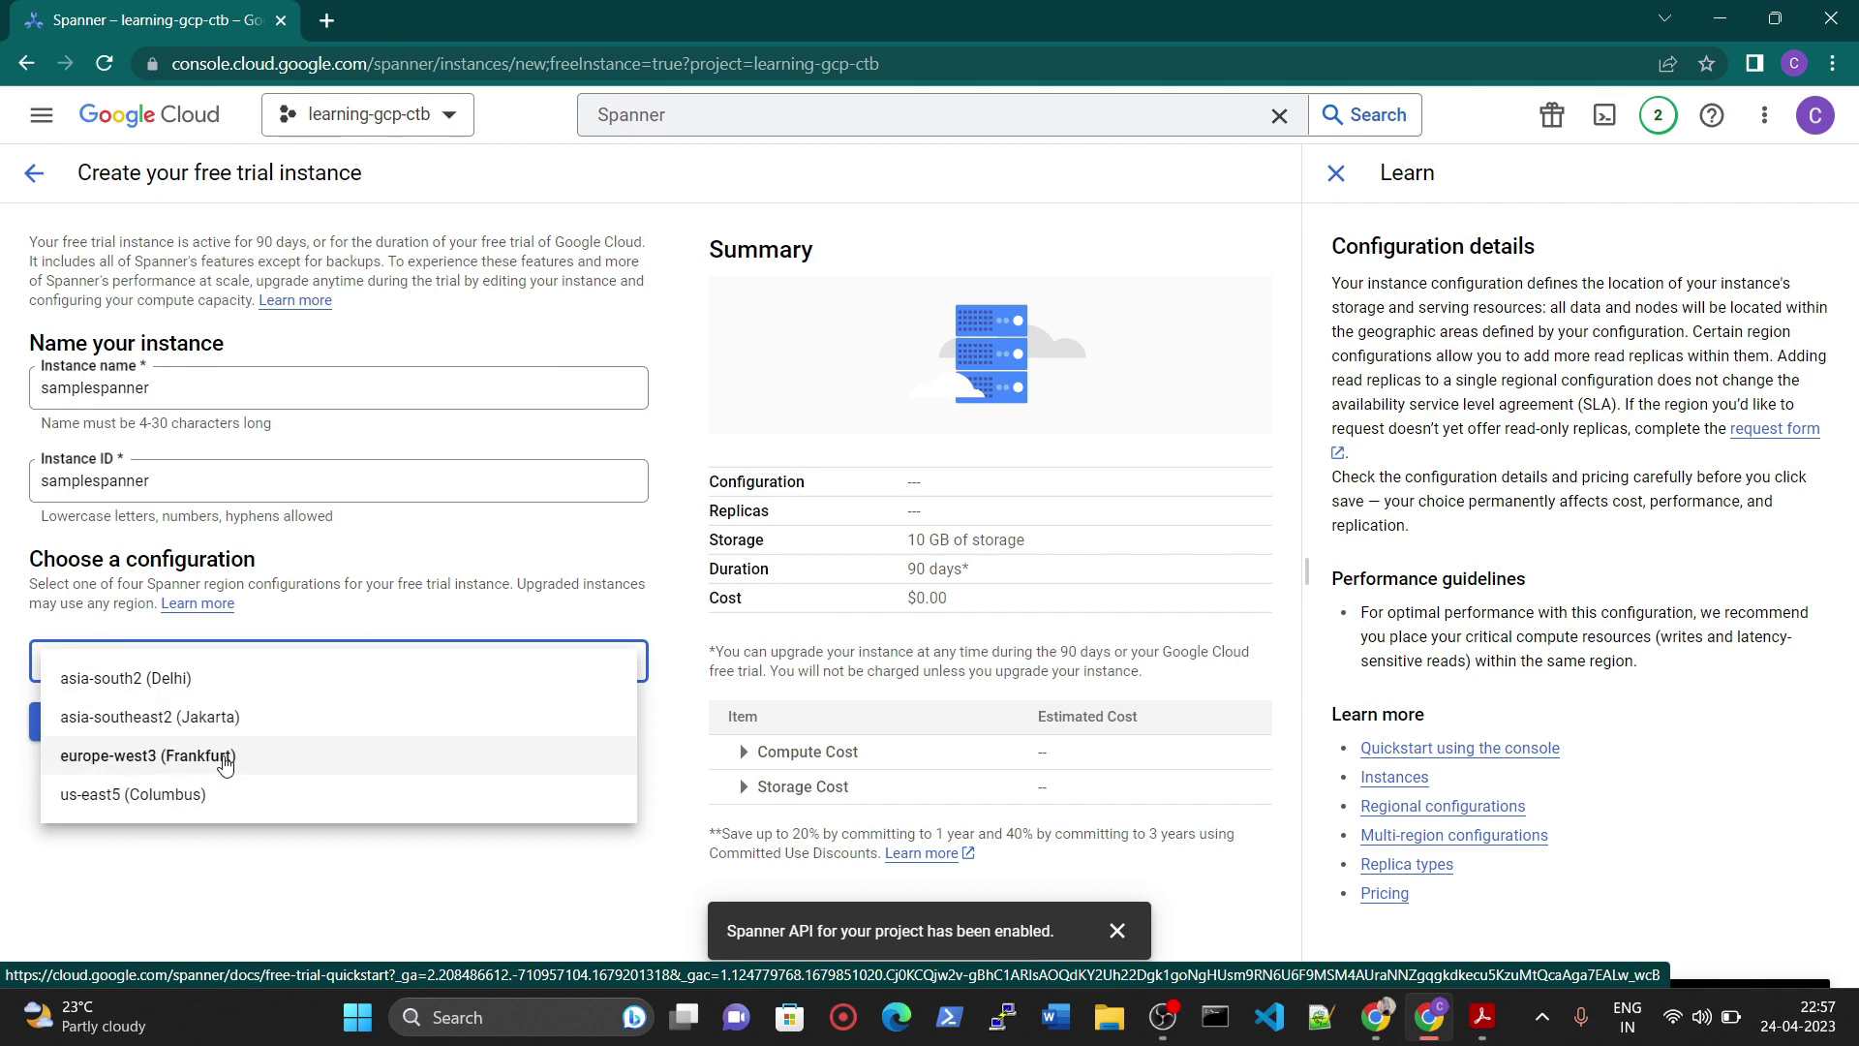
{"action": "left_click", "coordinate": [174, 681]}
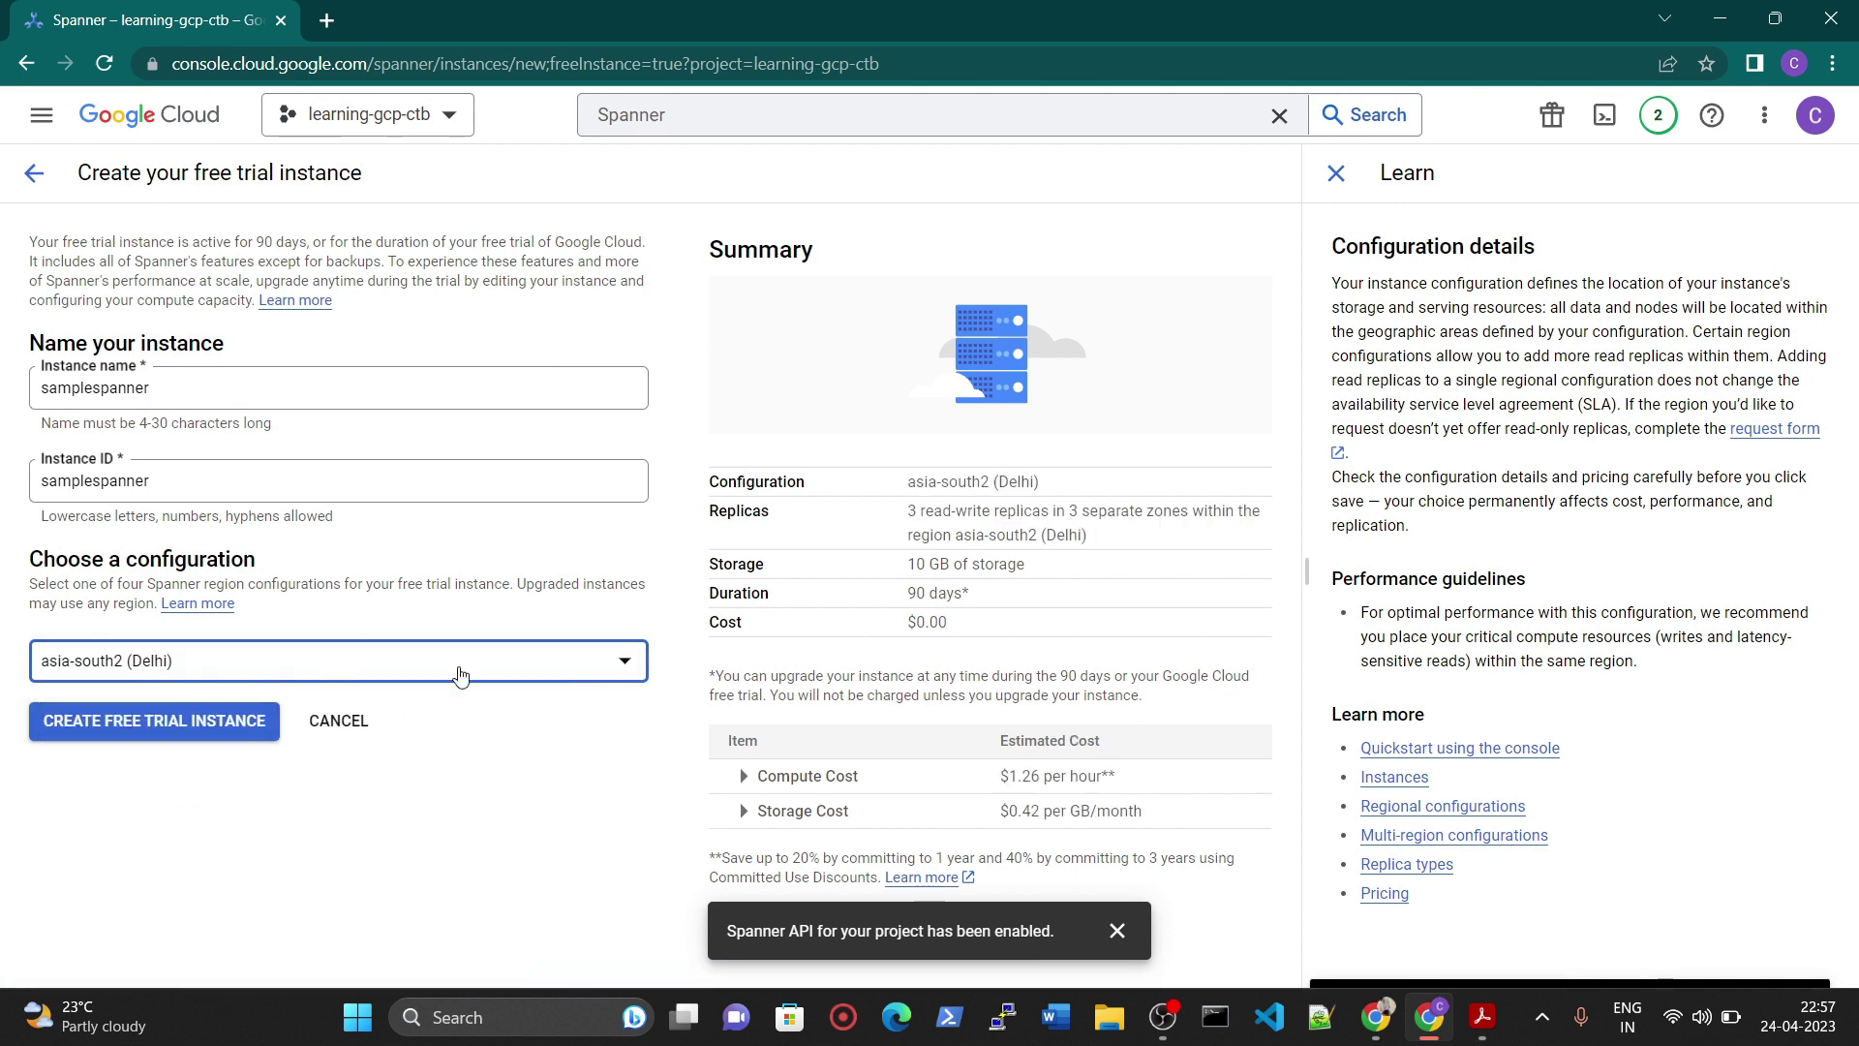
{"action": "left_click", "coordinate": [240, 681]}
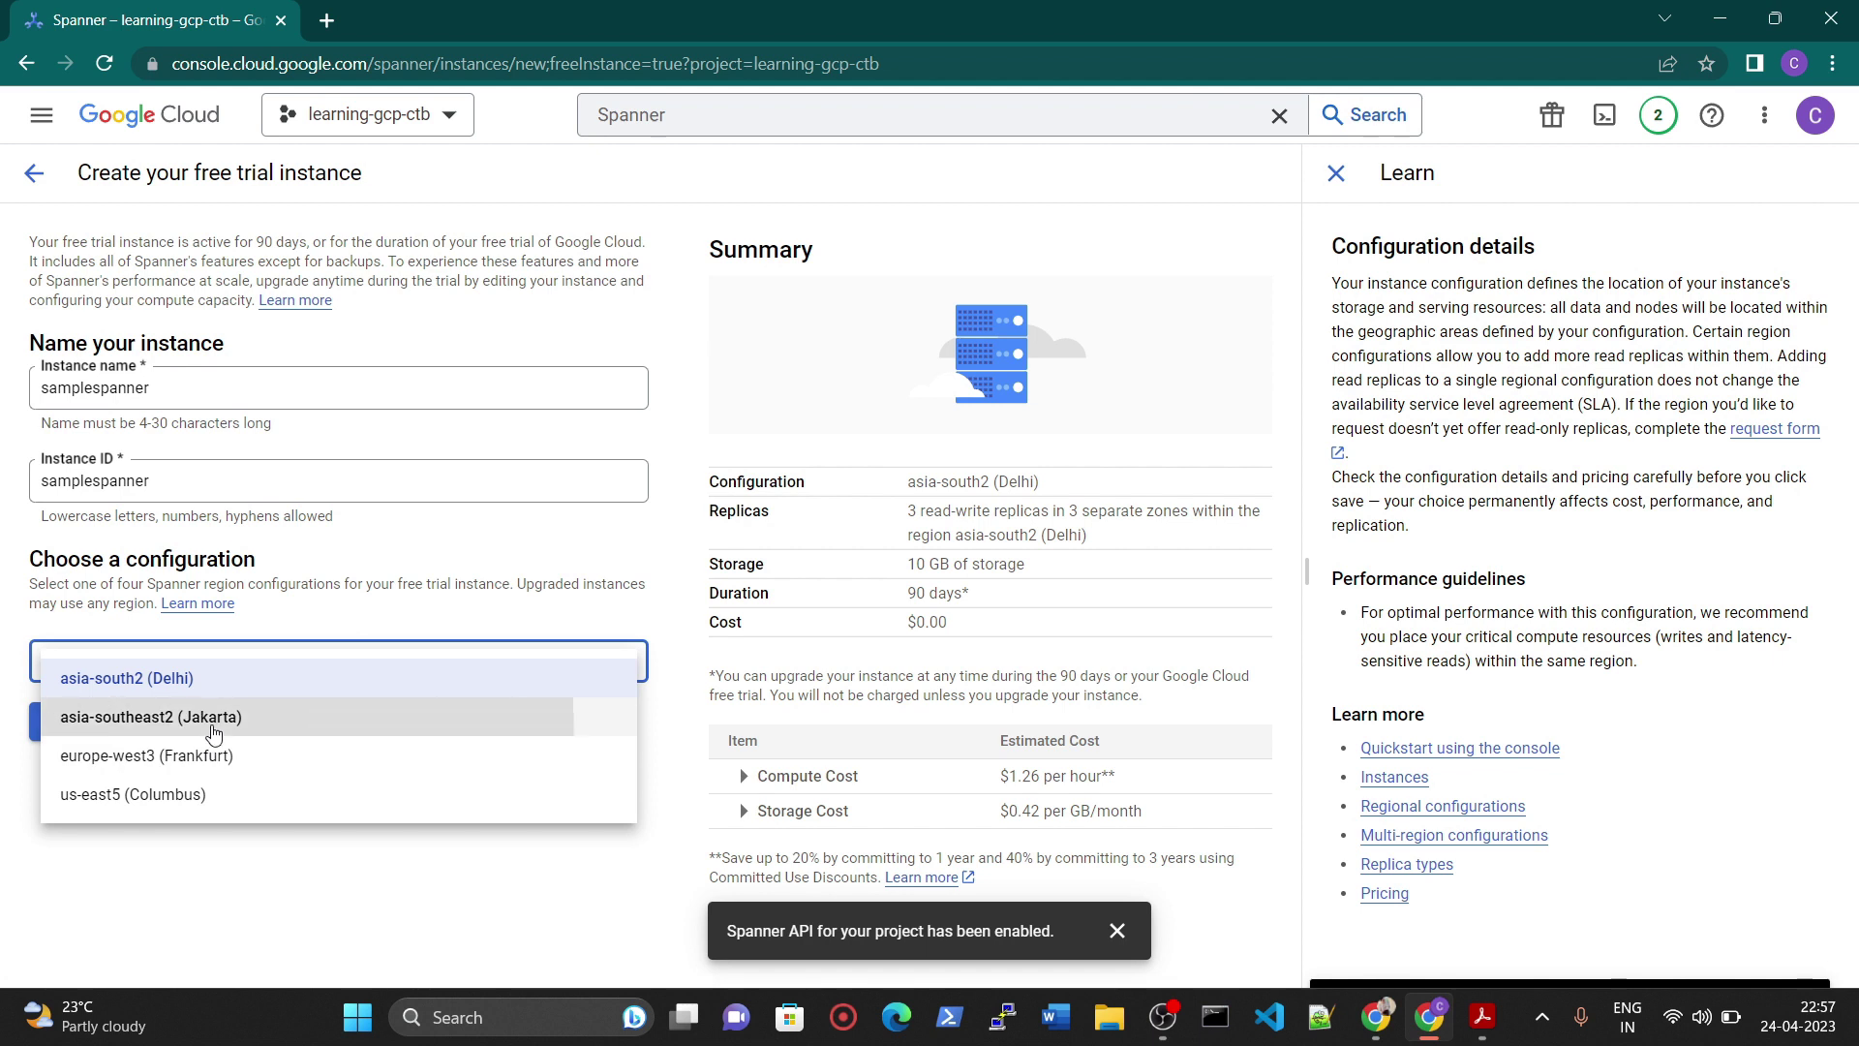
{"action": "left_click", "coordinate": [233, 714]}
{"action": "left_click", "coordinate": [199, 650]}
{"action": "left_click", "coordinate": [200, 662]}
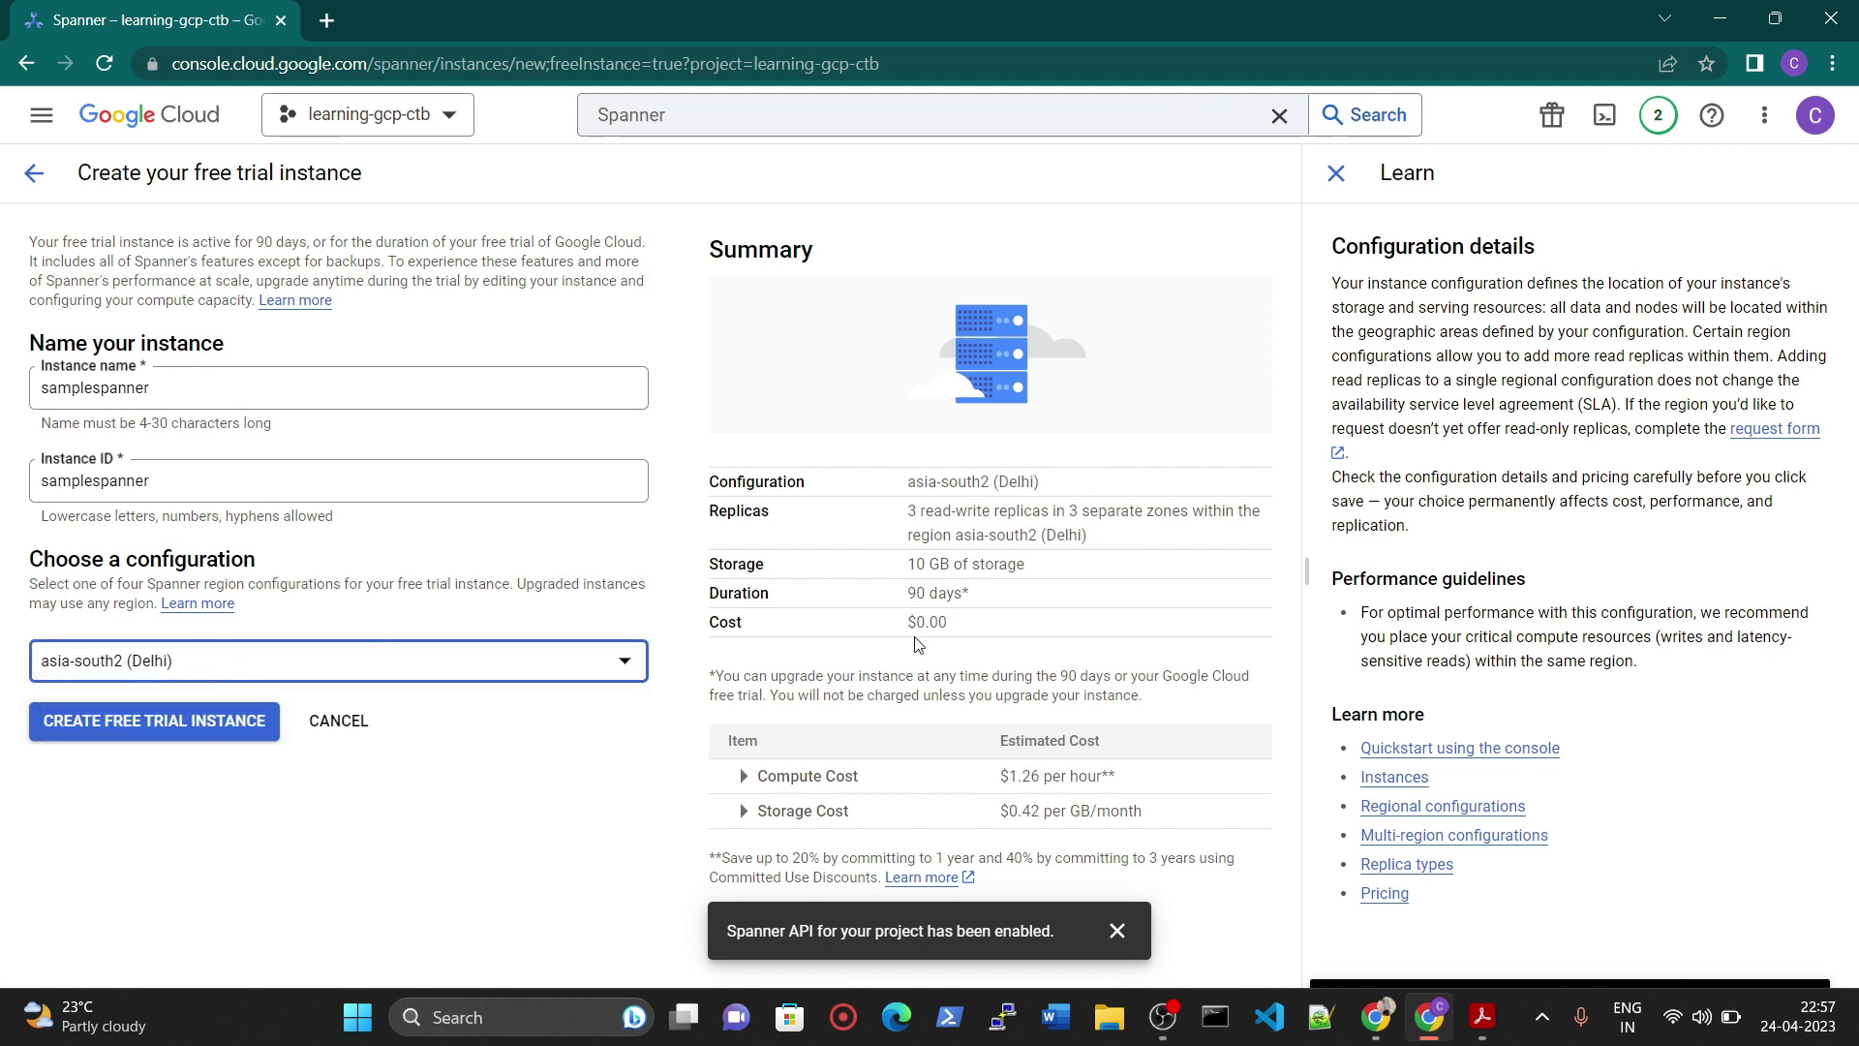
- Examine the cost, storage and replica details in the free trial instance's summary
{"action": "left_click_drag", "start_coordinate": [959, 631], "coordinate": [866, 635]}
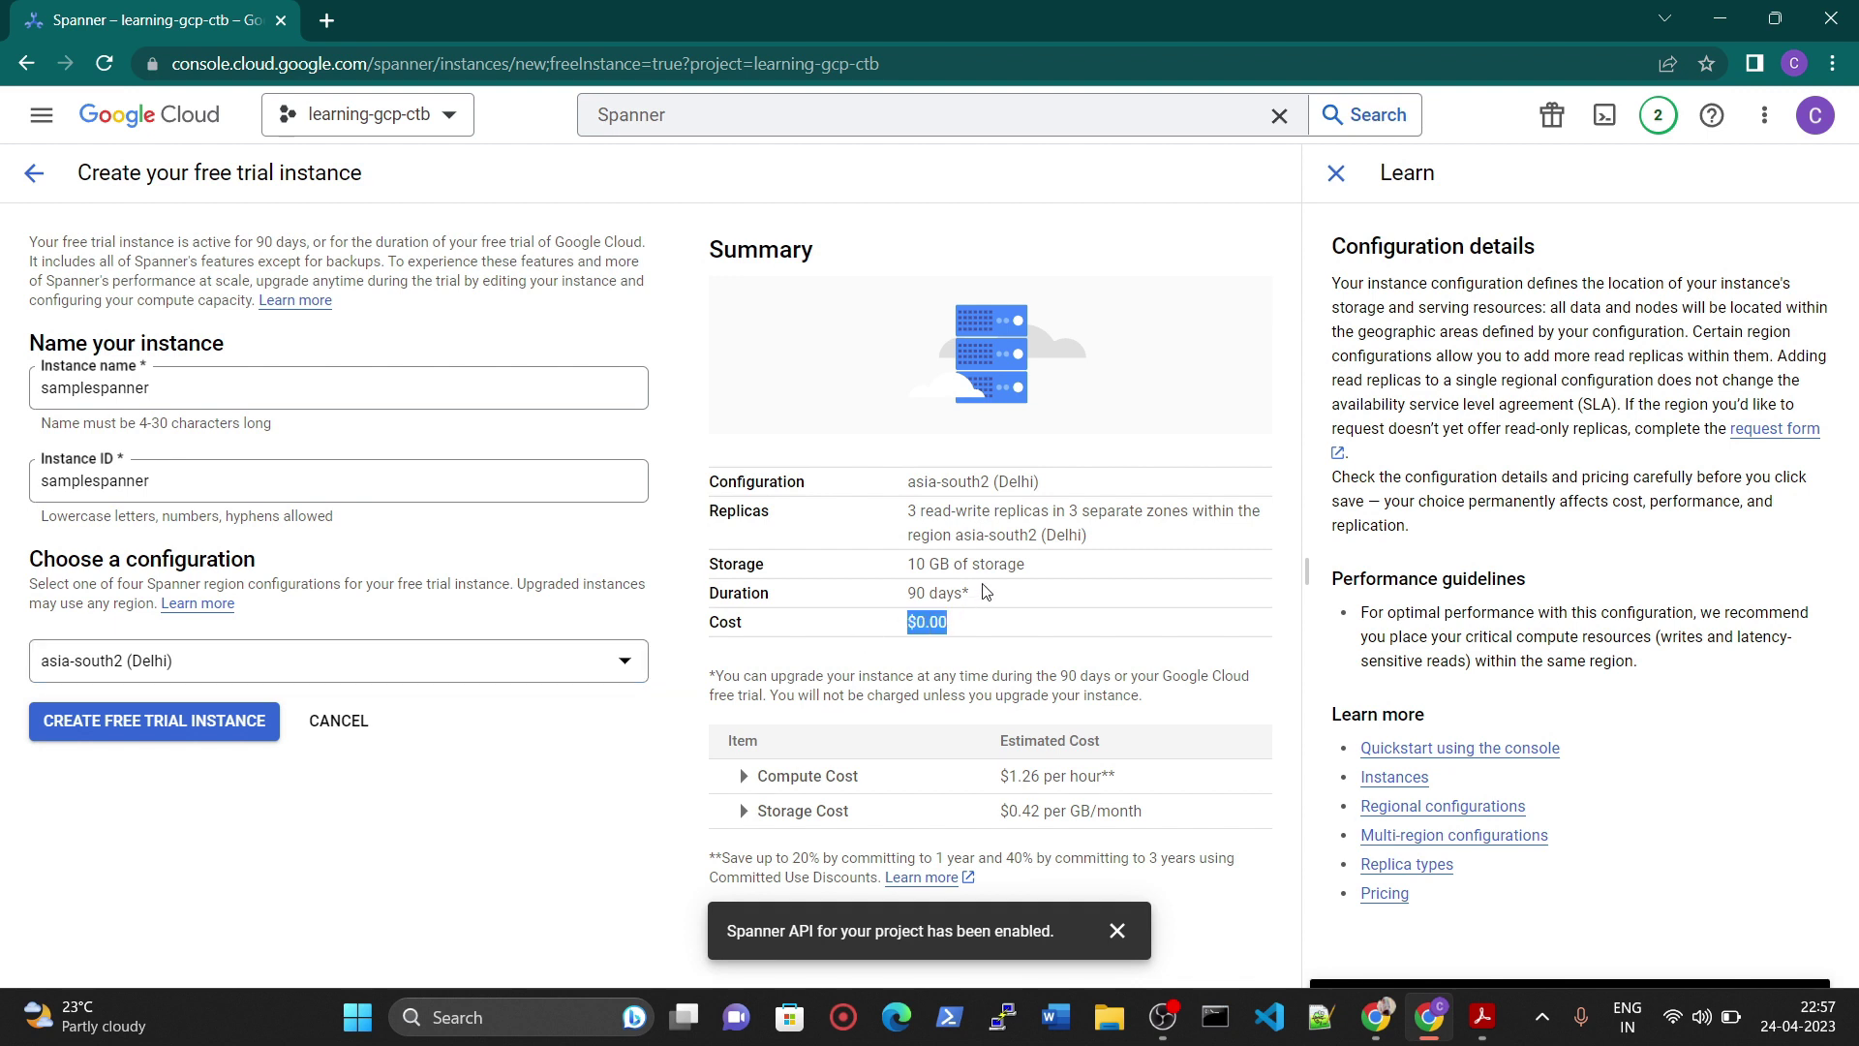
{"action": "left_click_drag", "start_coordinate": [984, 592], "coordinate": [1055, 575]}
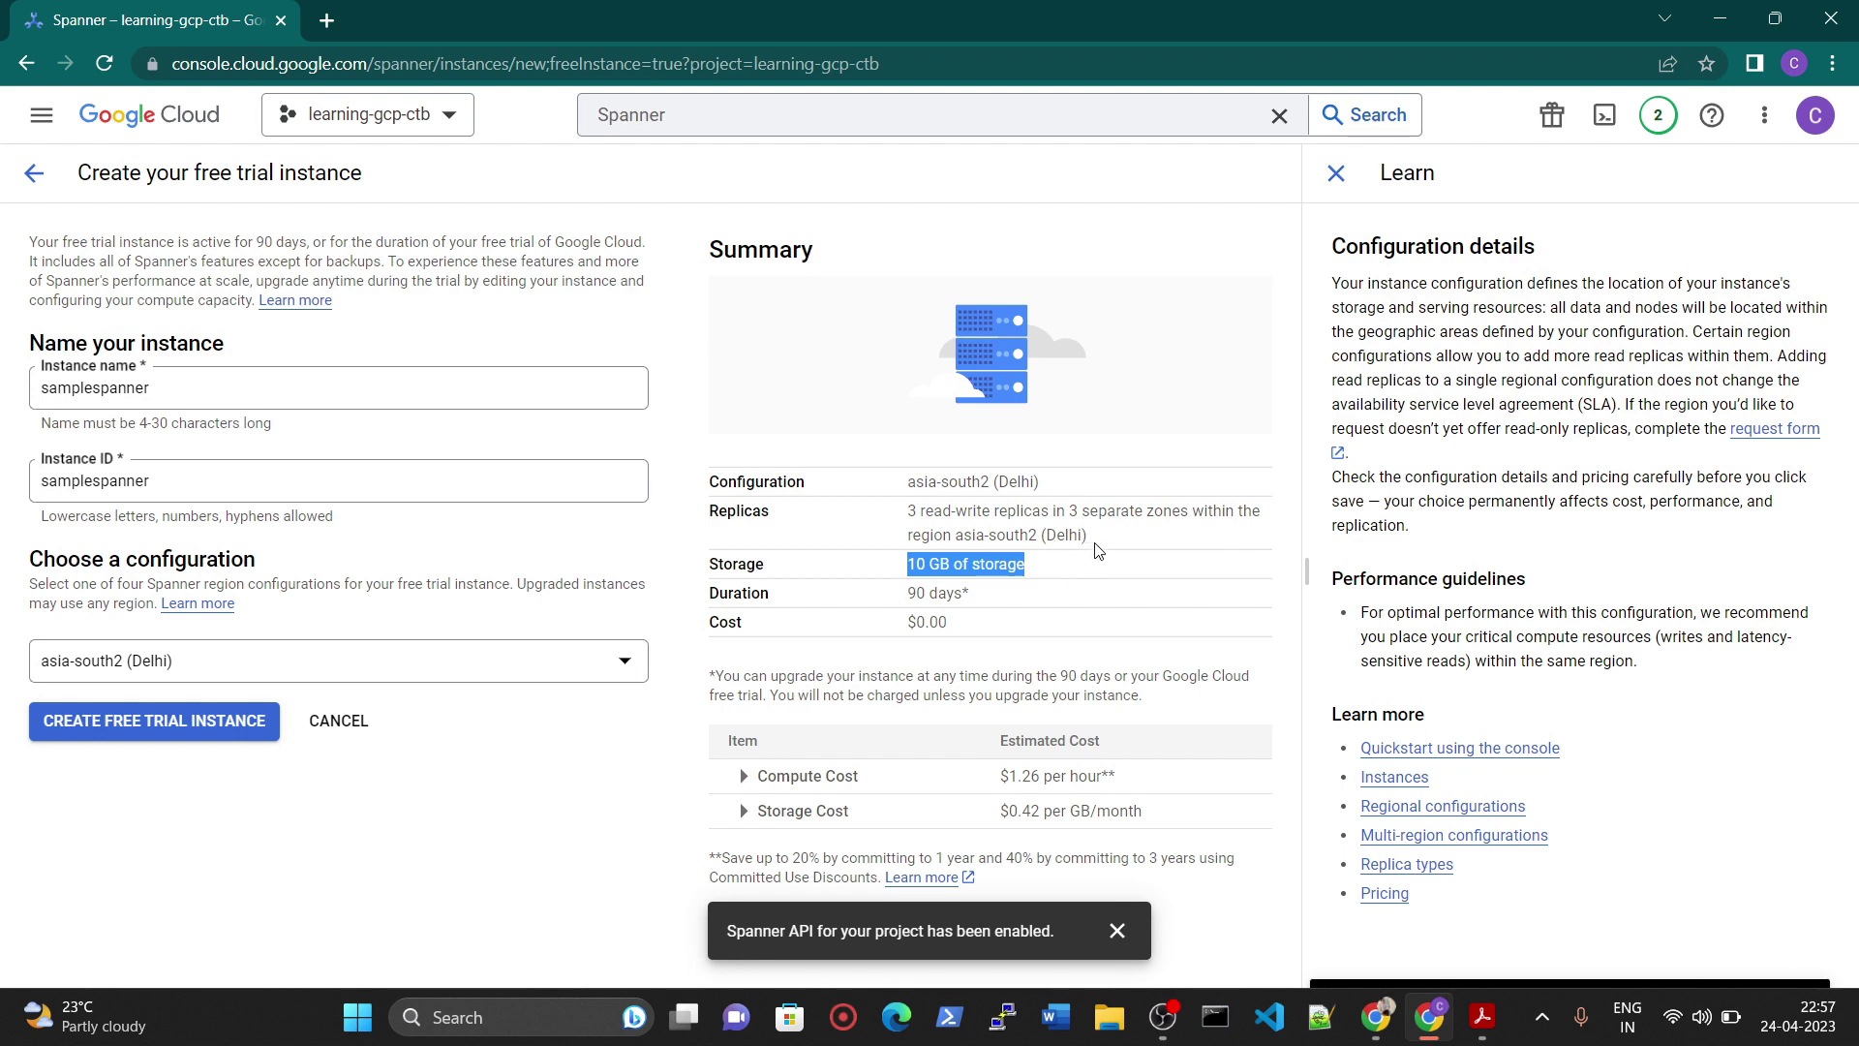
{"action": "left_click_drag", "start_coordinate": [910, 518], "coordinate": [1197, 534]}
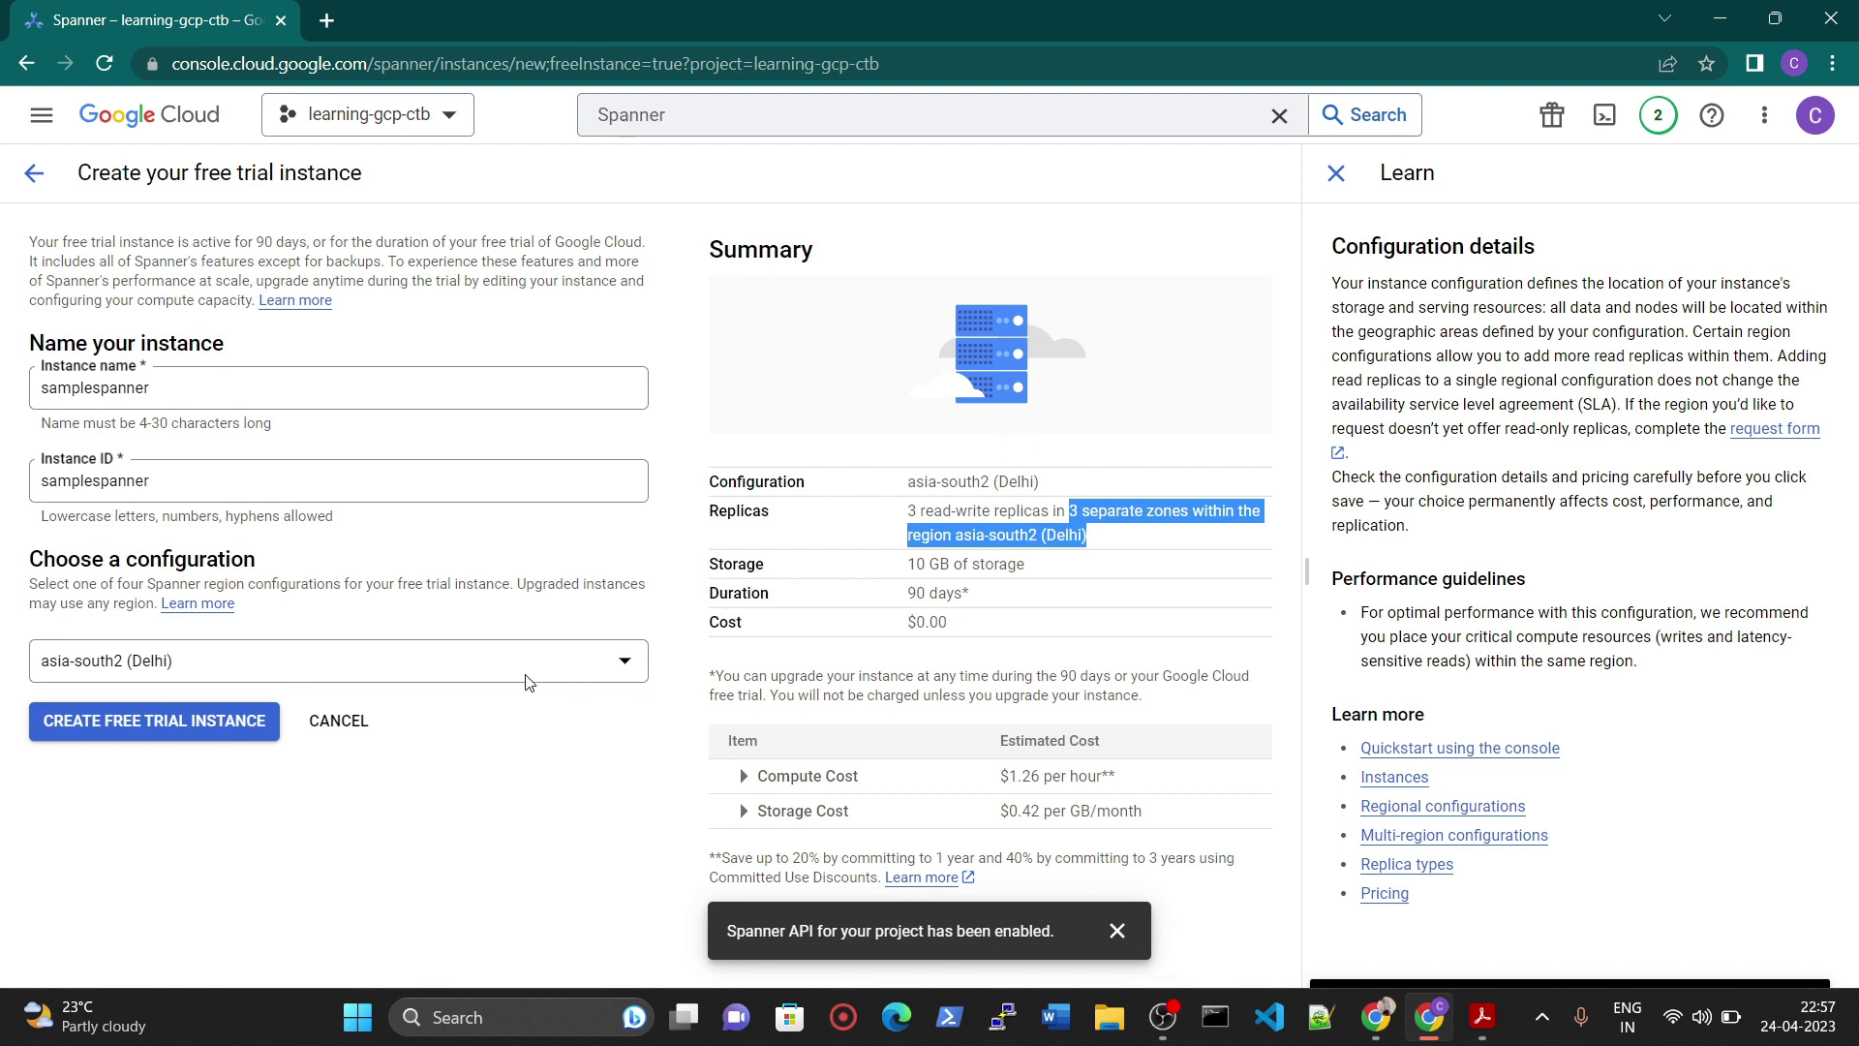
- Compare the estimated costs of the asia-southeast2 (Jakarta), us-east5 (Columbus) and europe-west3 (Frankfurt) configurations by selecting each in turn
{"action": "left_click", "coordinate": [396, 654]}
{"action": "left_click", "coordinate": [291, 714]}
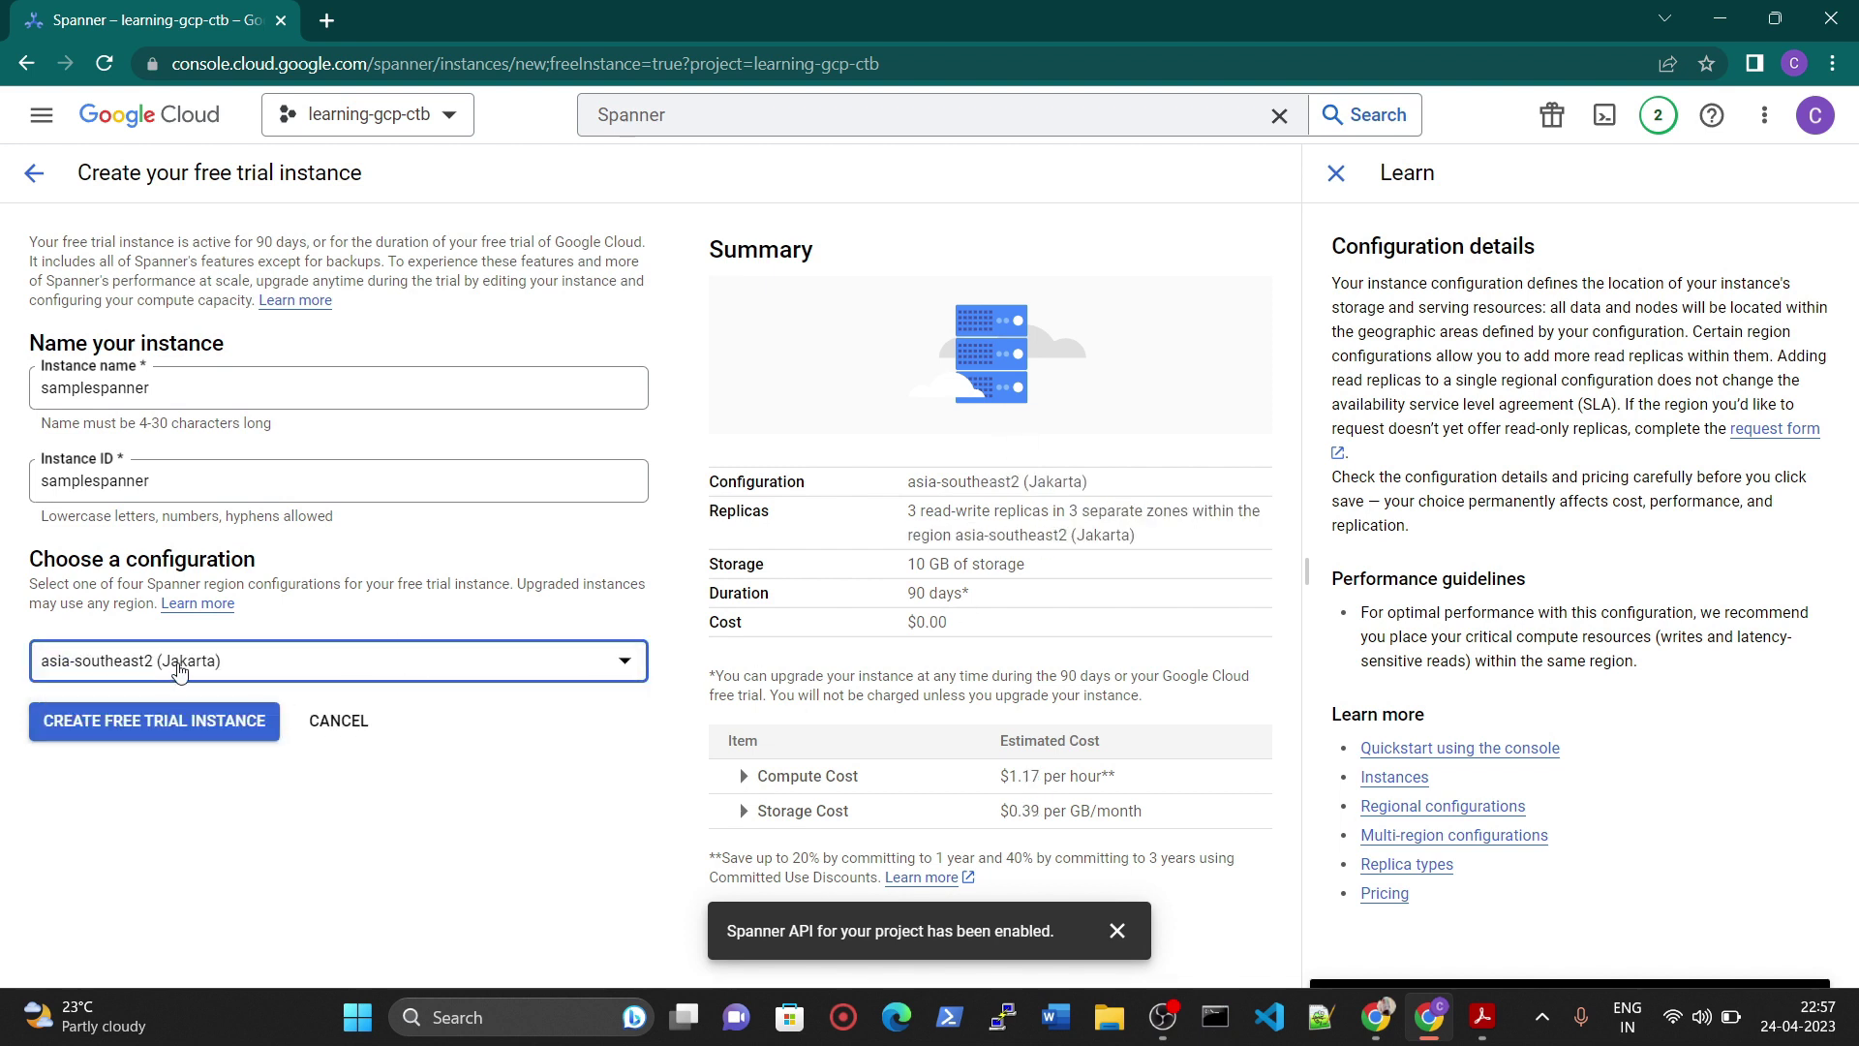
{"action": "left_click", "coordinate": [114, 668]}
{"action": "left_click", "coordinate": [213, 794]}
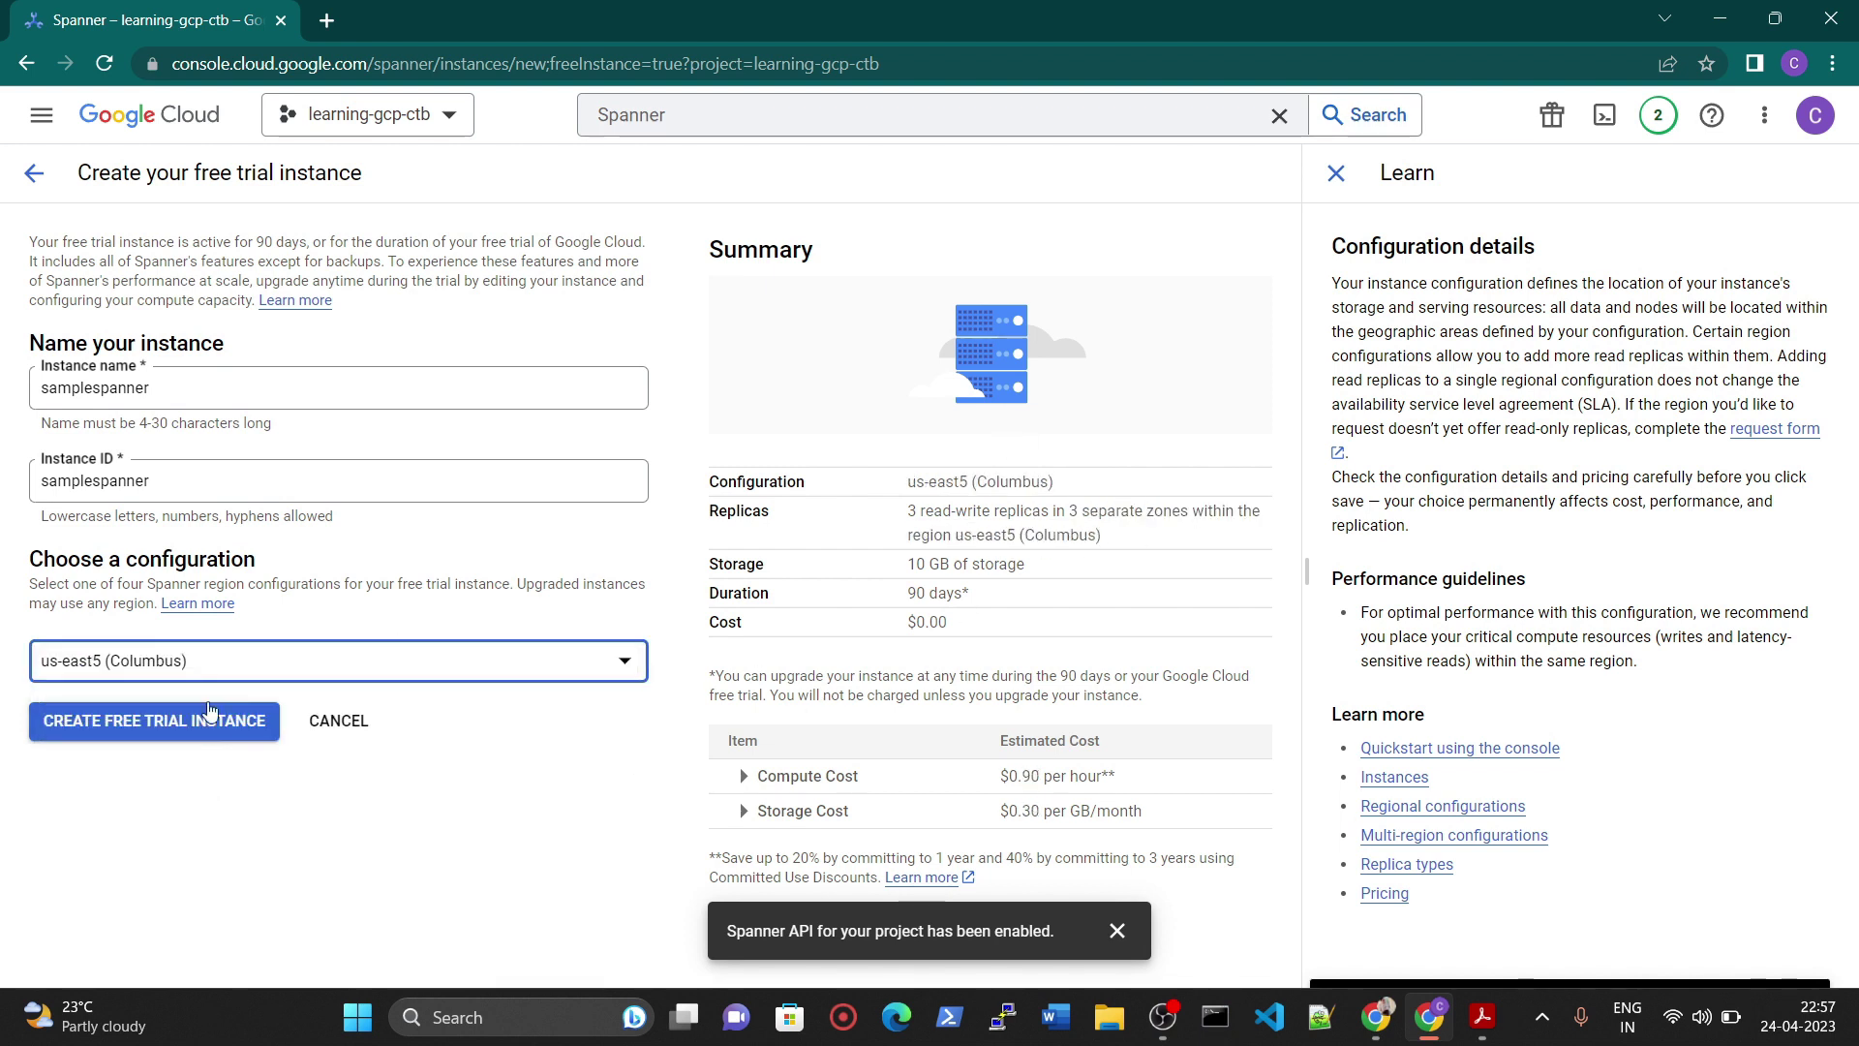
{"action": "left_click", "coordinate": [194, 666]}
{"action": "left_click", "coordinate": [135, 752]}
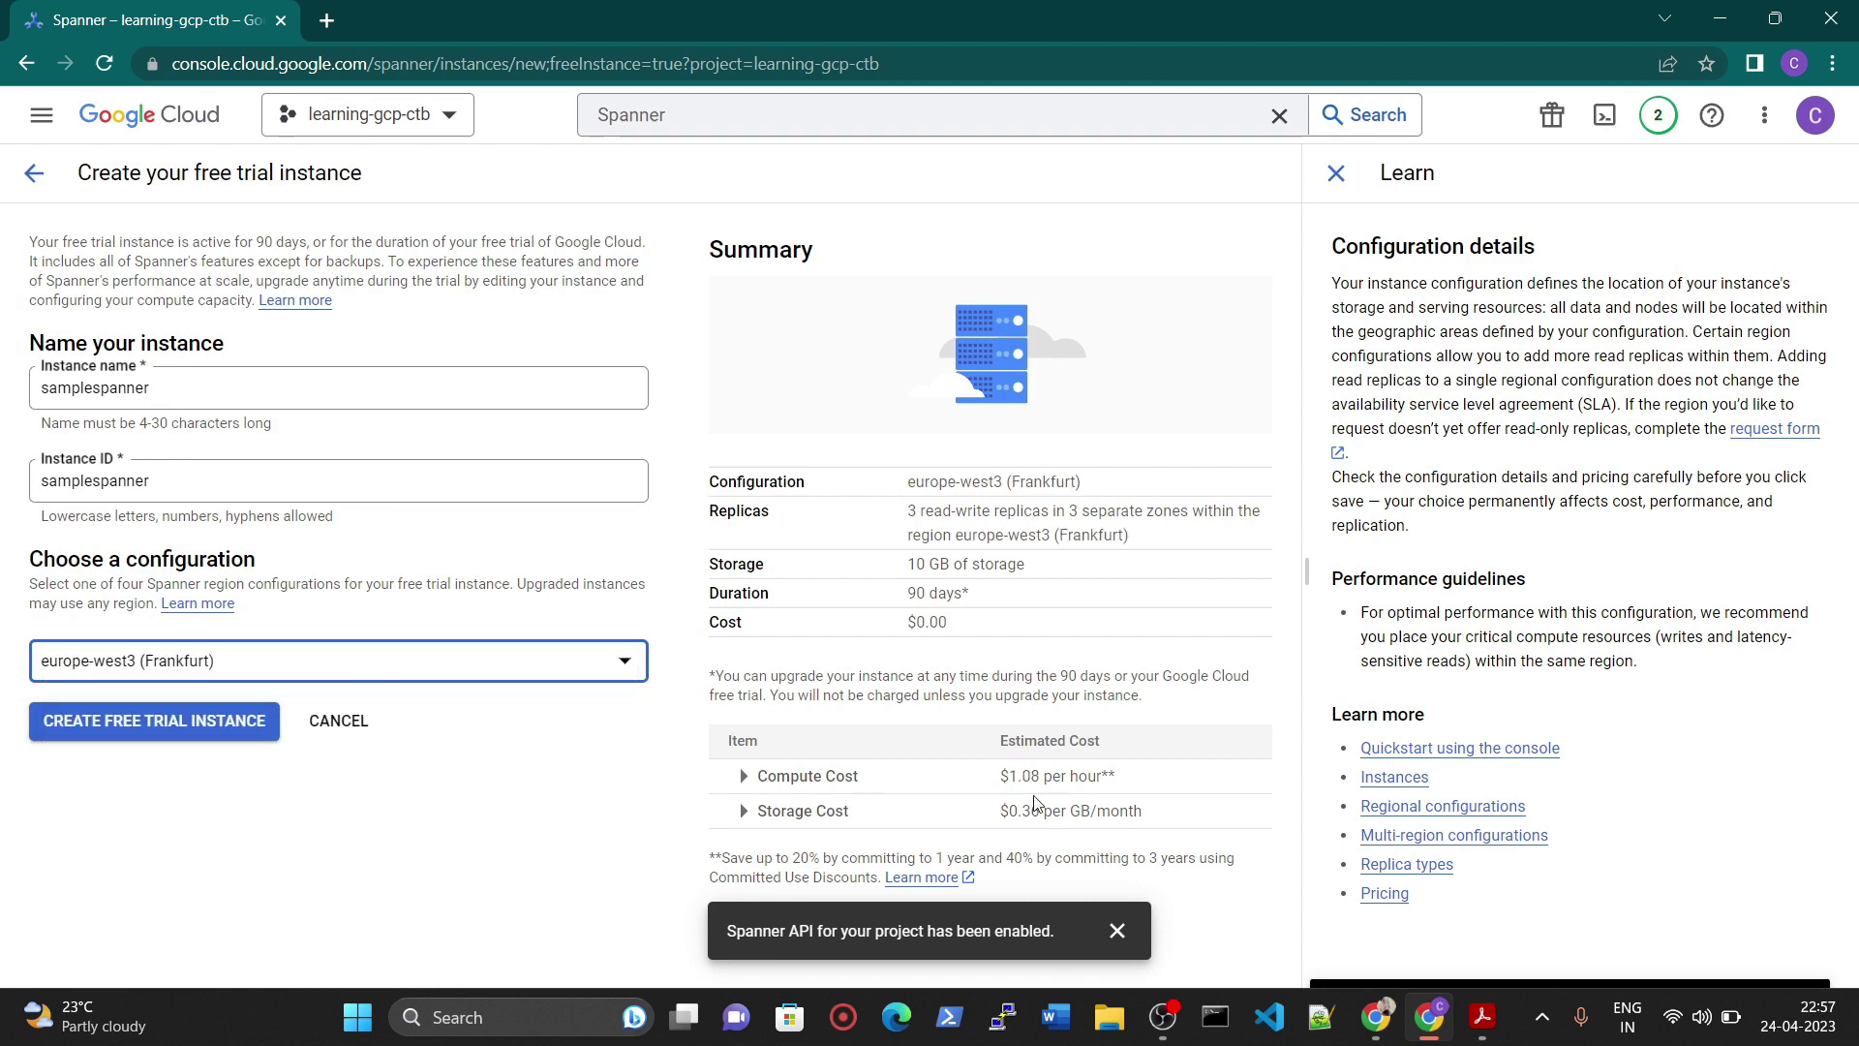
{"action": "left_click_drag", "start_coordinate": [987, 788], "coordinate": [1191, 792]}
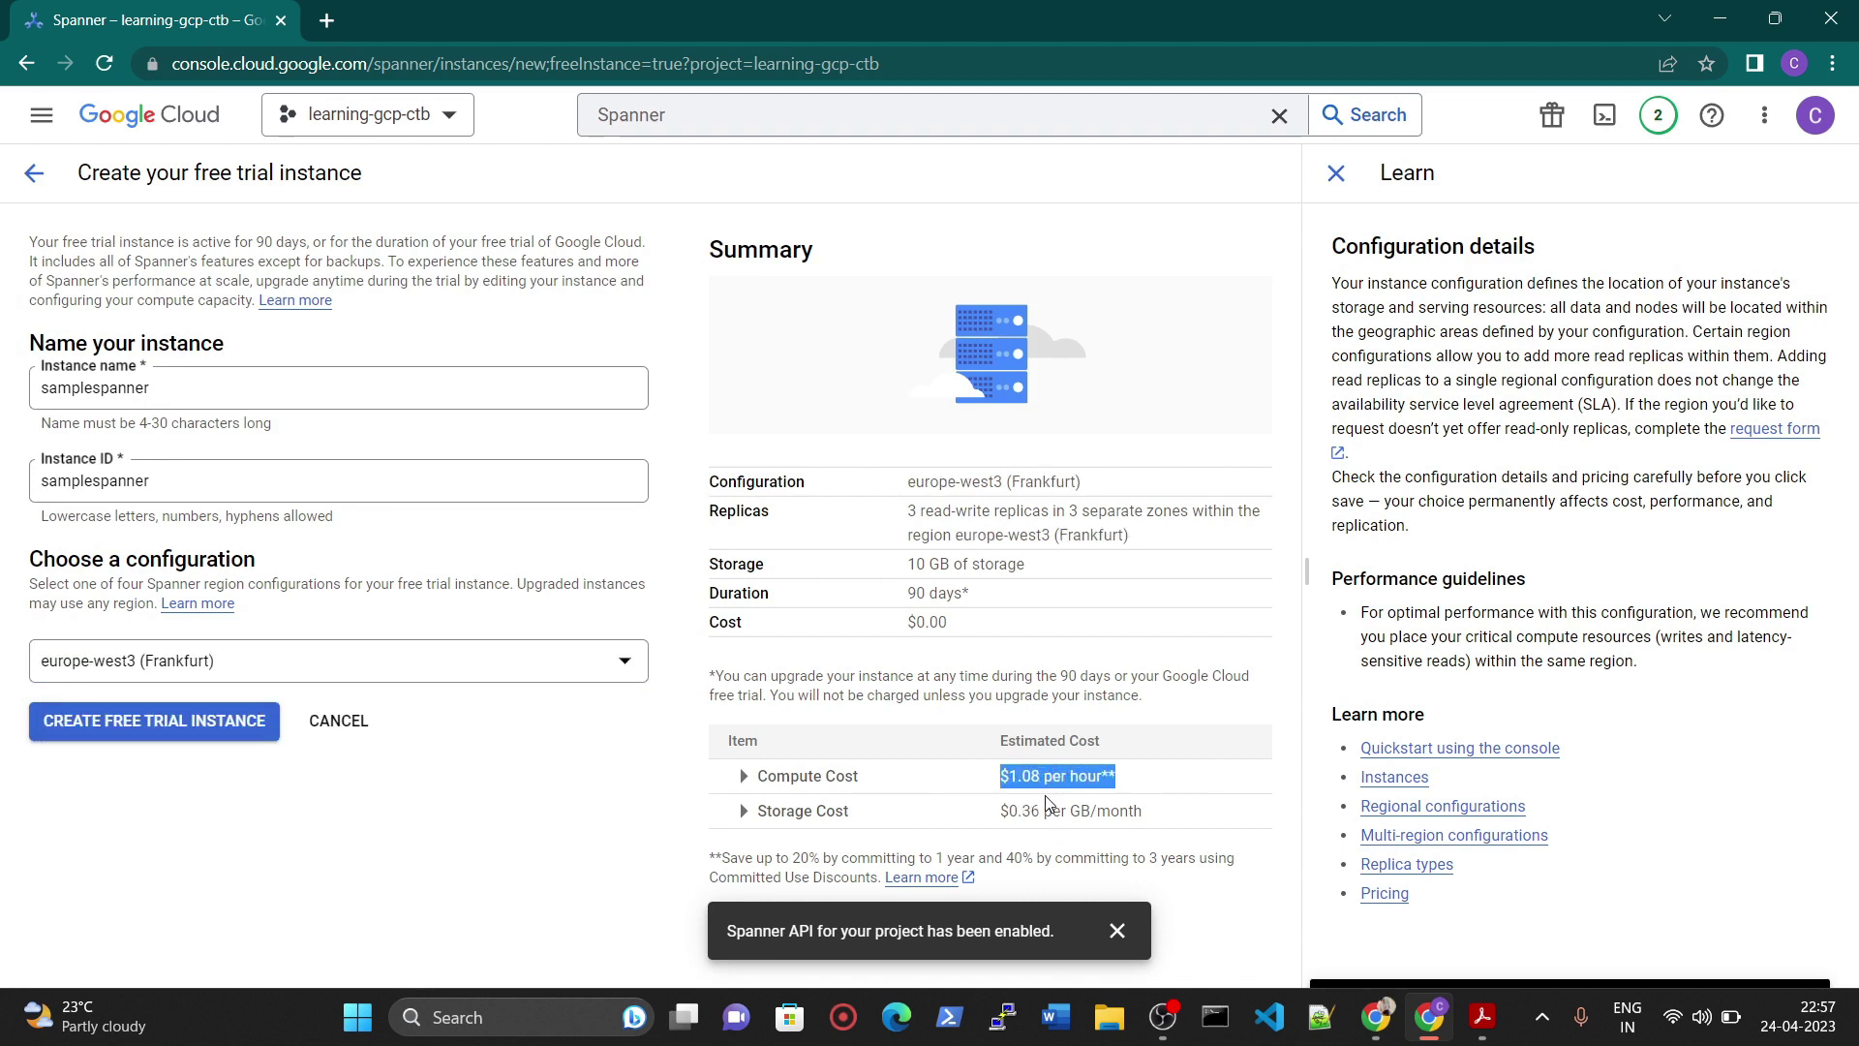
- Set the configuration back to asia-south2 (Delhi) and create the free trial instance
{"action": "left_click", "coordinate": [222, 666]}
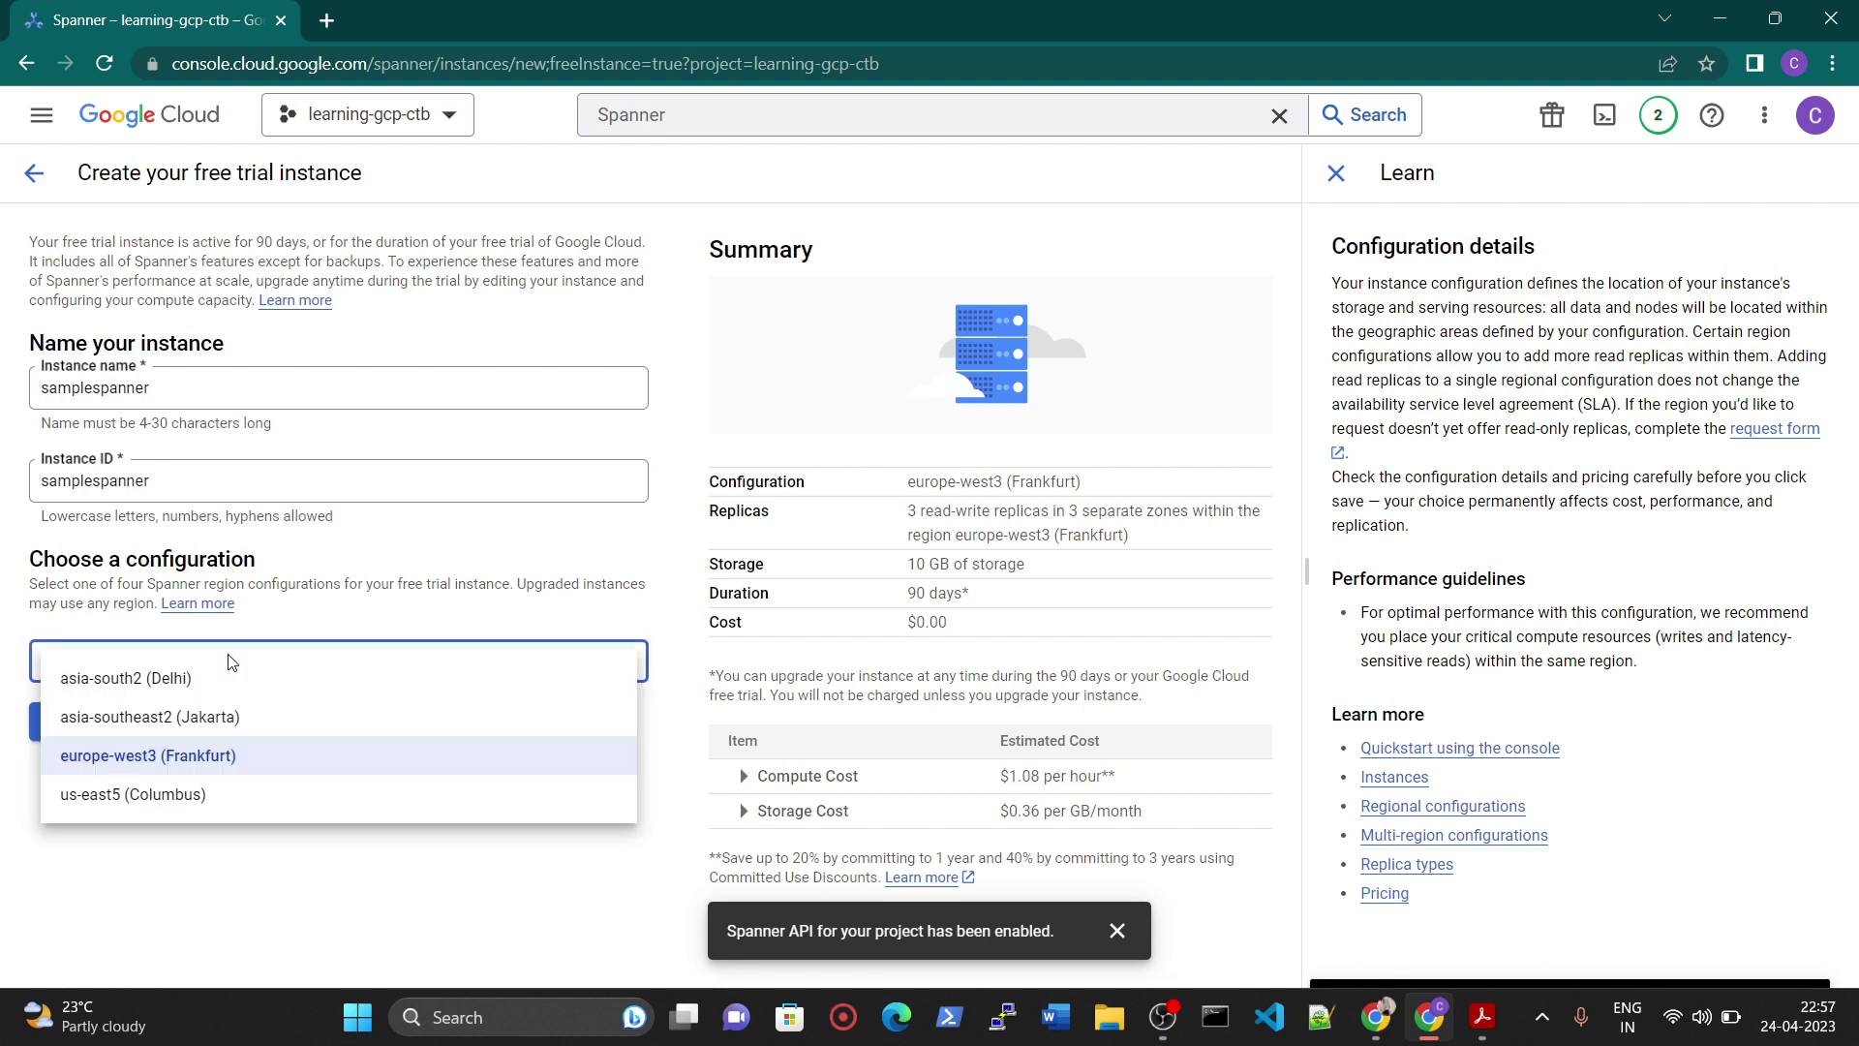
{"action": "left_click", "coordinate": [217, 560]}
{"action": "left_click", "coordinate": [157, 731]}
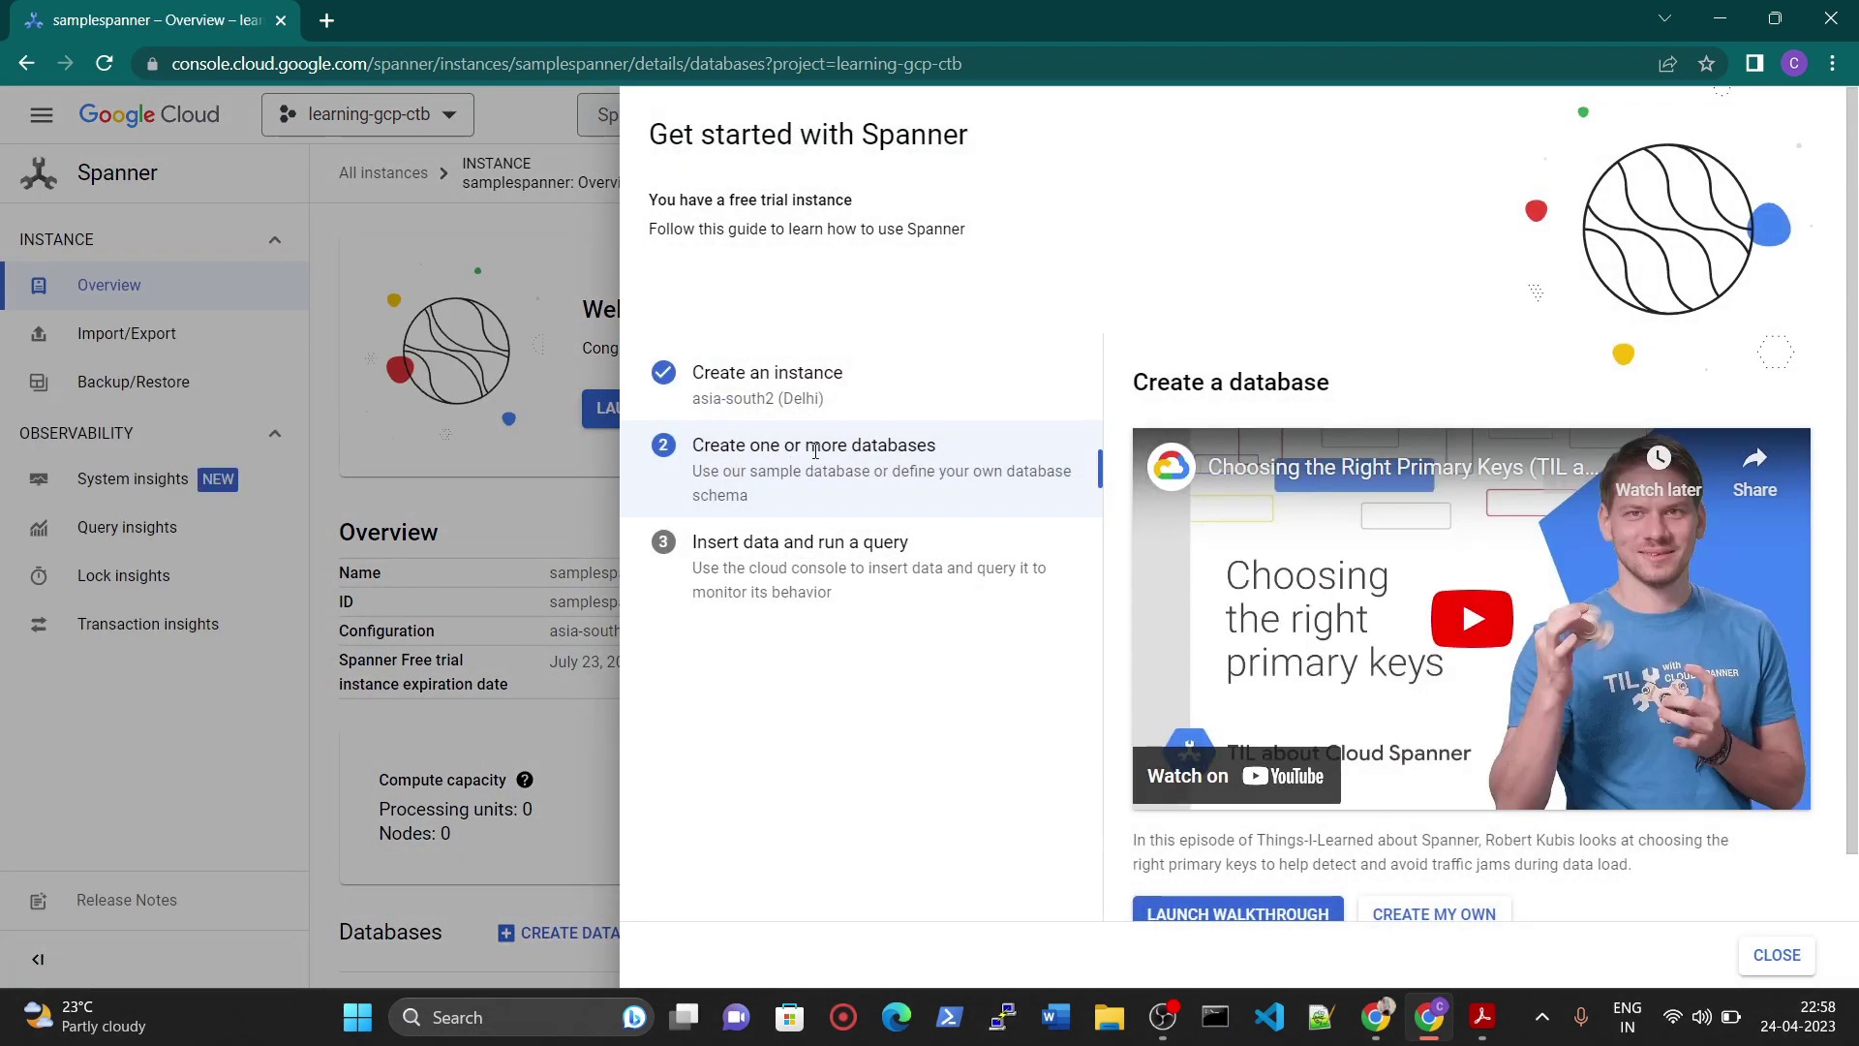
- Start creating a custom database in the samplespanner instance and name it trialdatabase
{"action": "scroll", "coordinate": [946, 493], "scroll_direction": "down", "scroll_amount": 1}
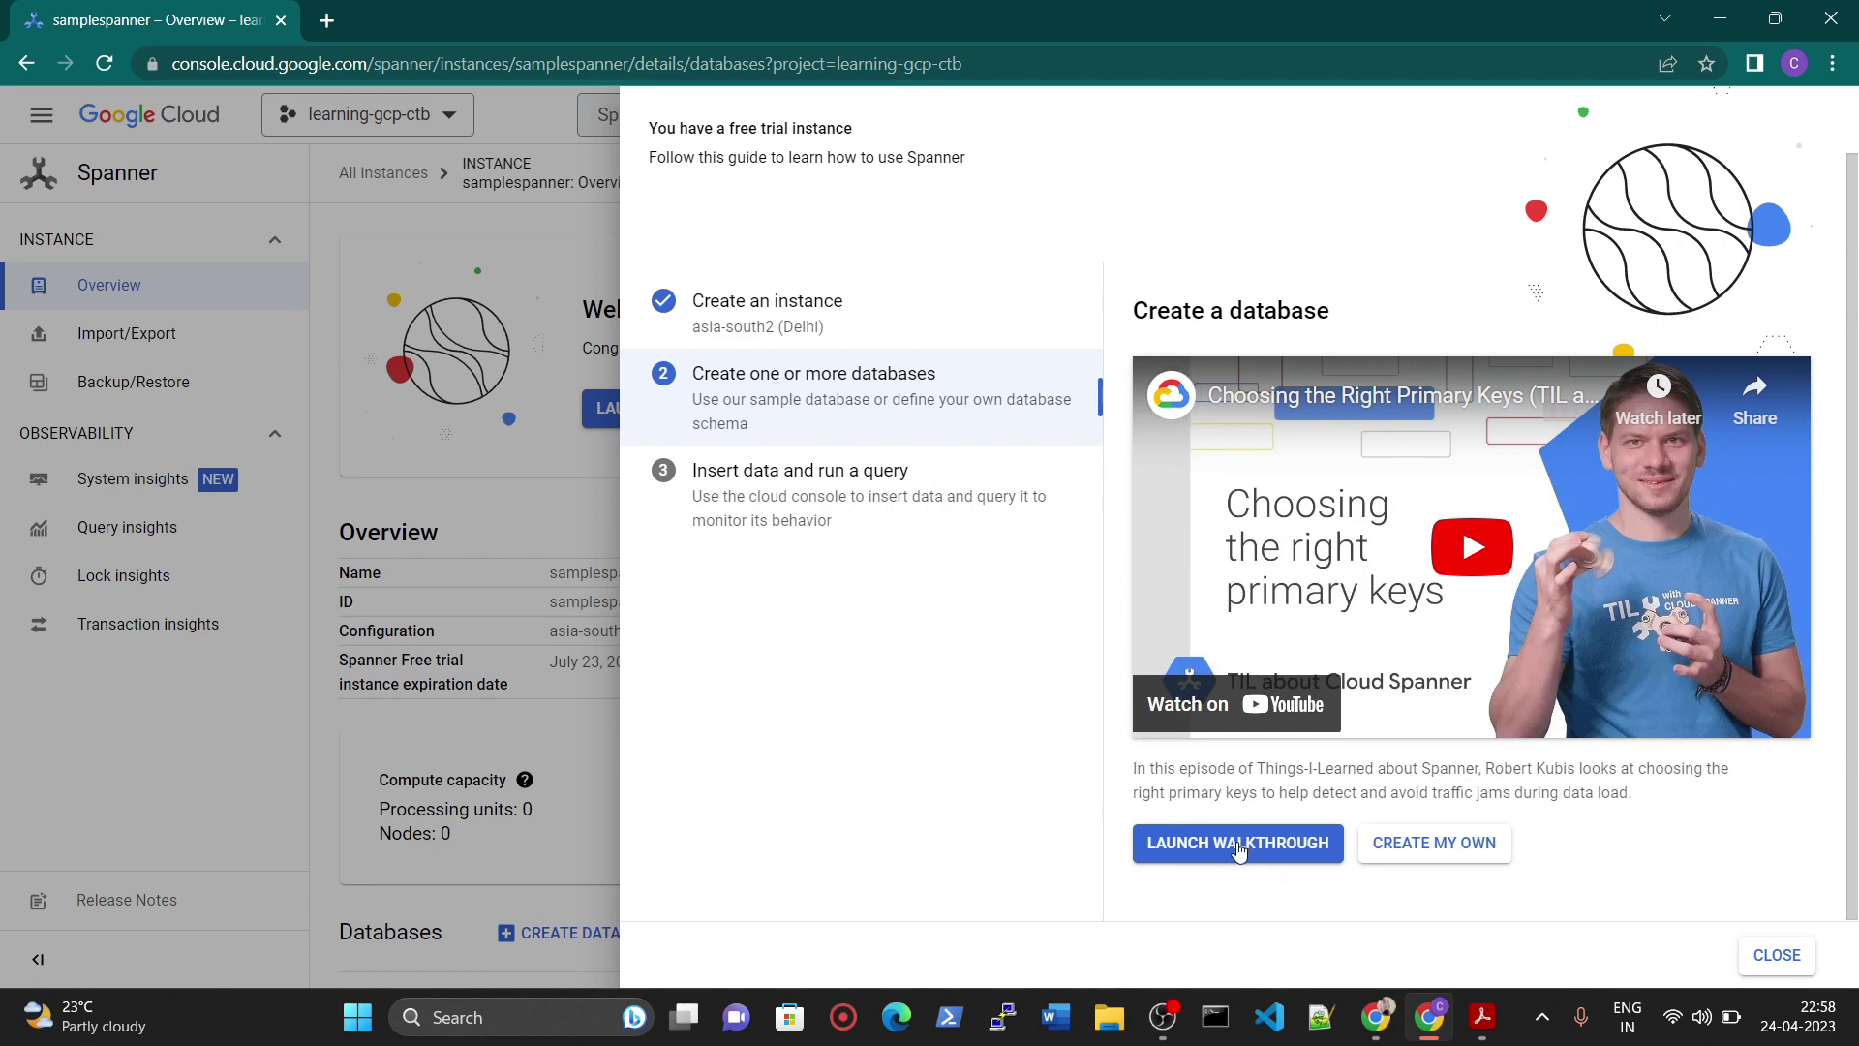
{"action": "left_click", "coordinate": [1434, 861]}
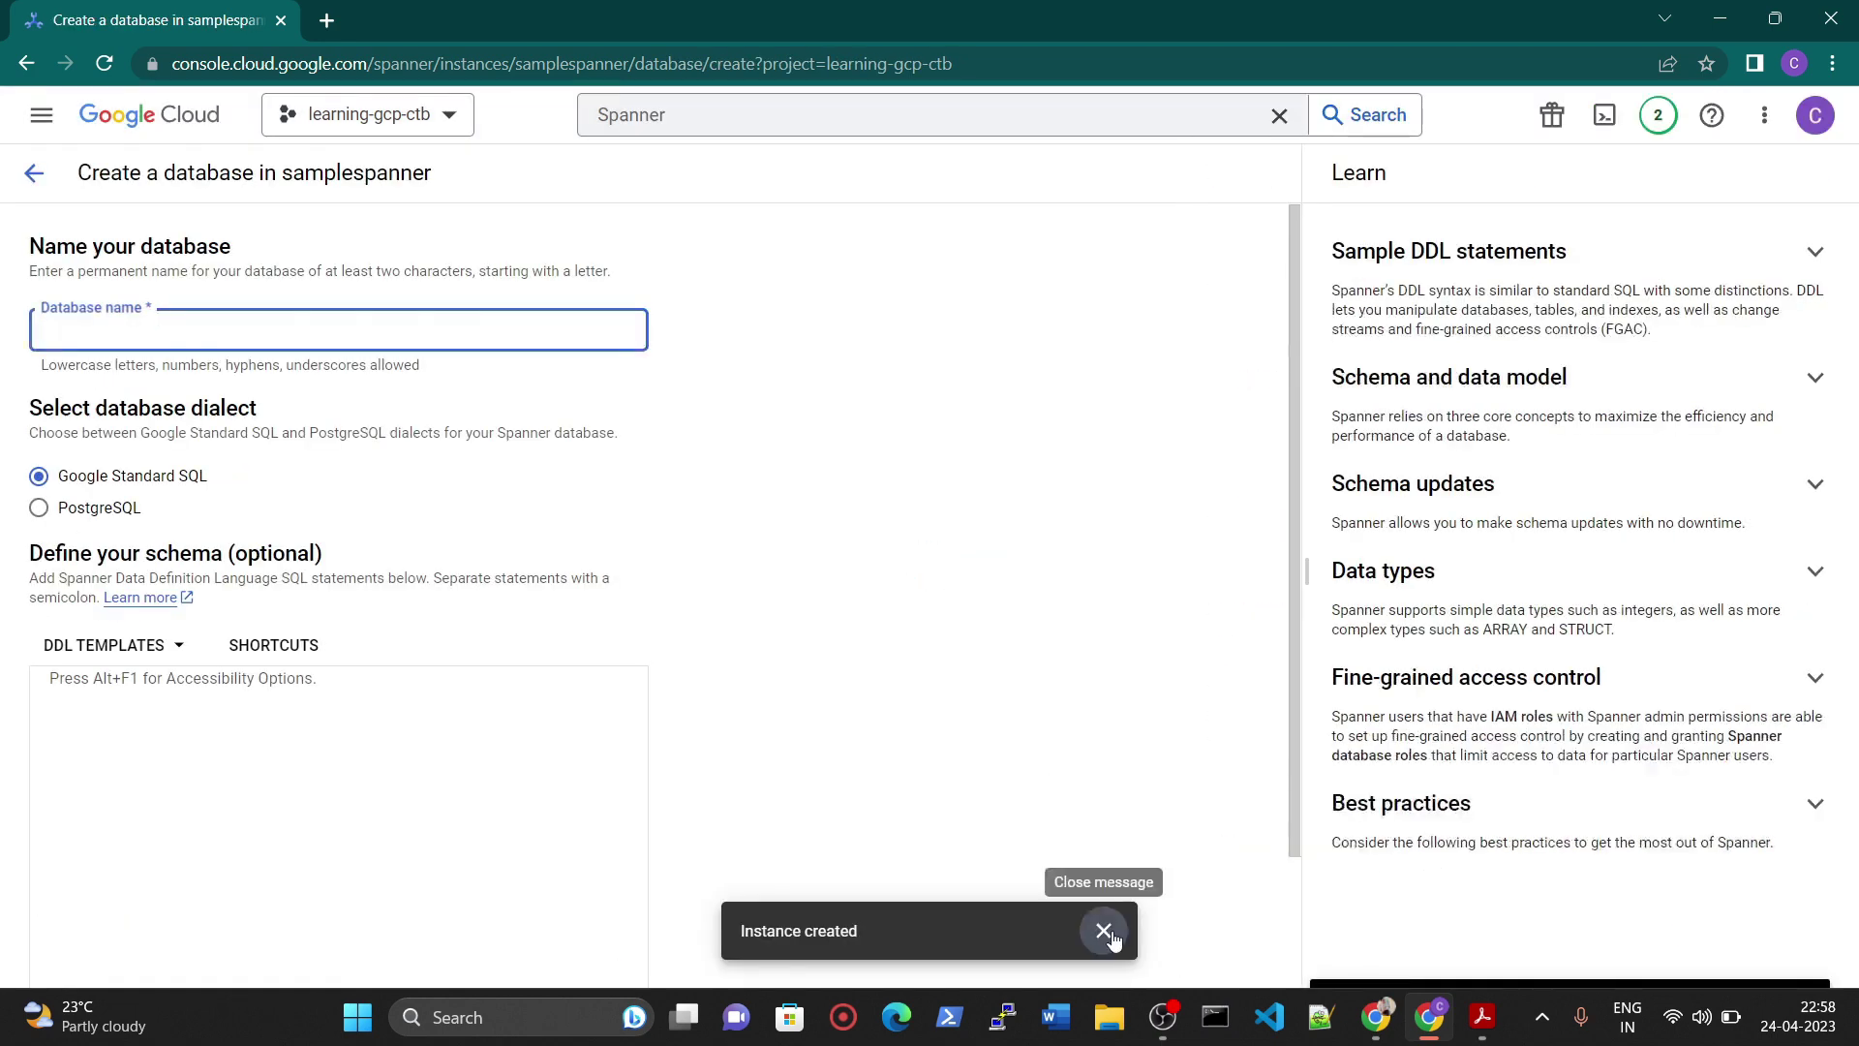
{"action": "left_click", "coordinate": [1103, 930]}
{"action": "left_click", "coordinate": [237, 332]}
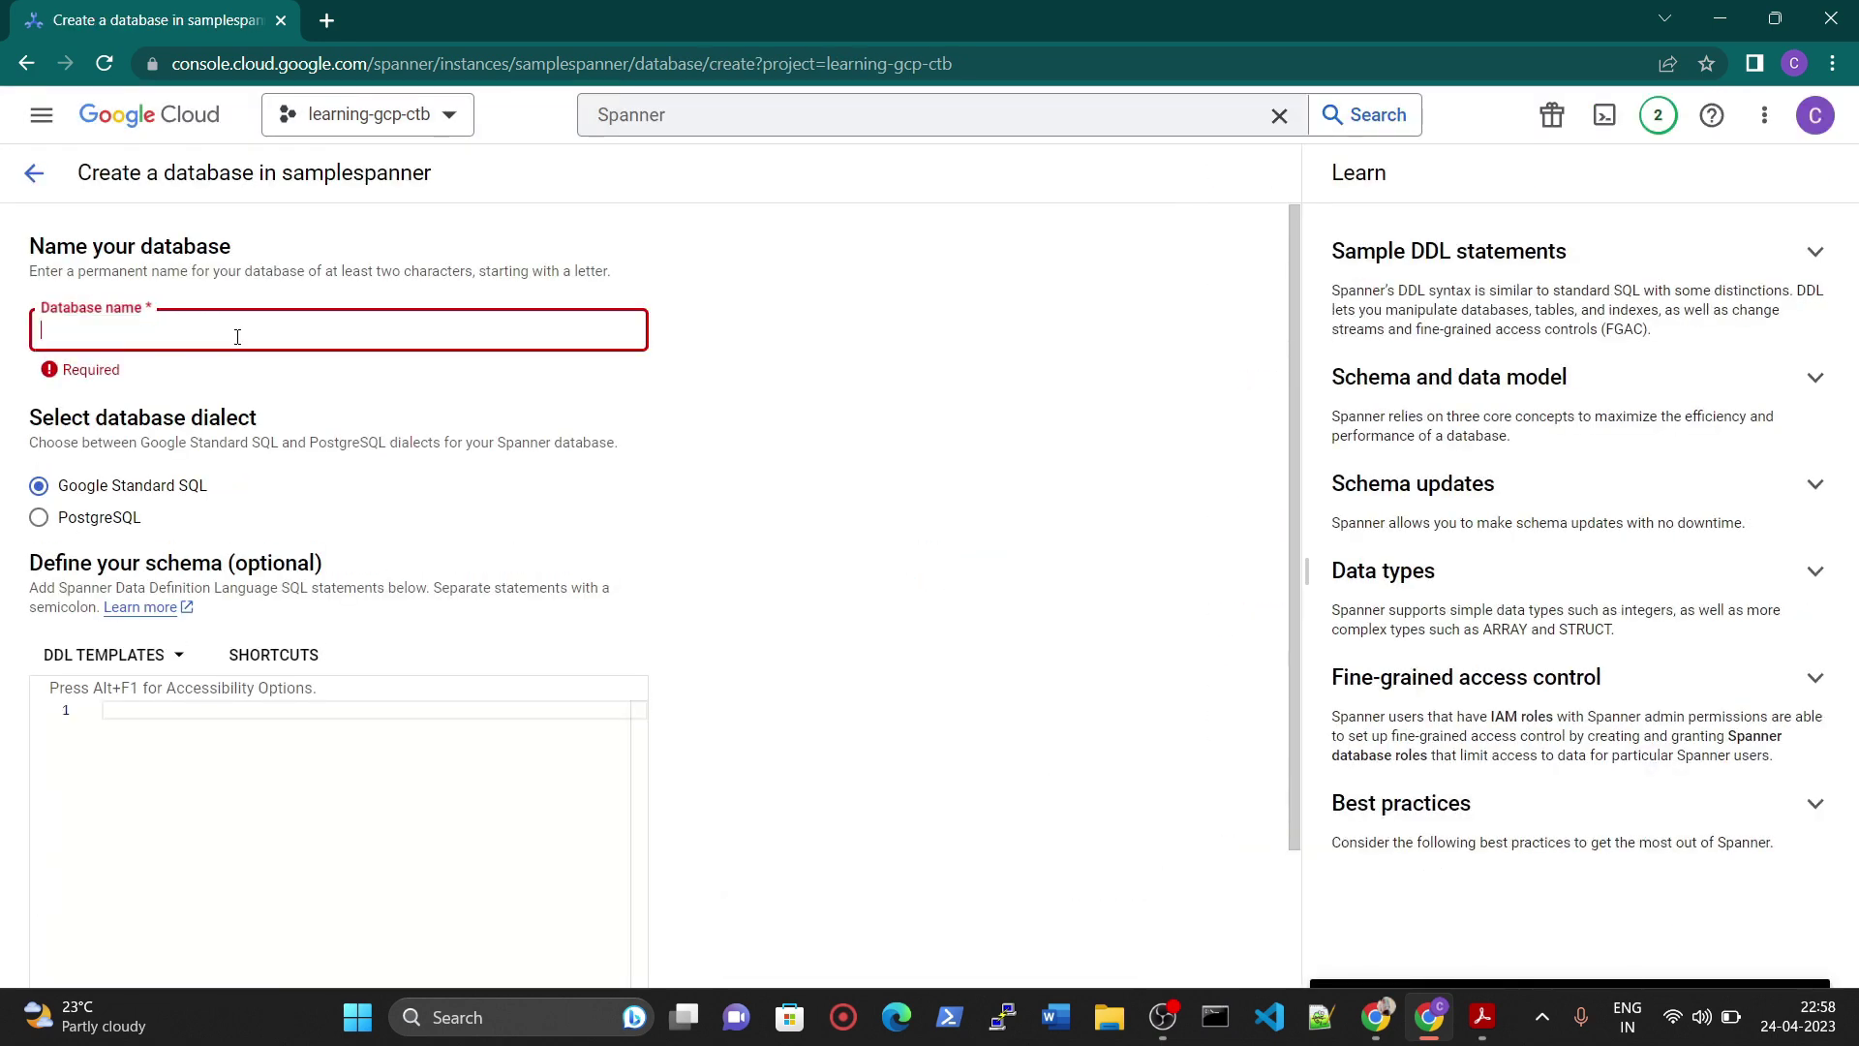
{"action": "type", "text": "tr"}
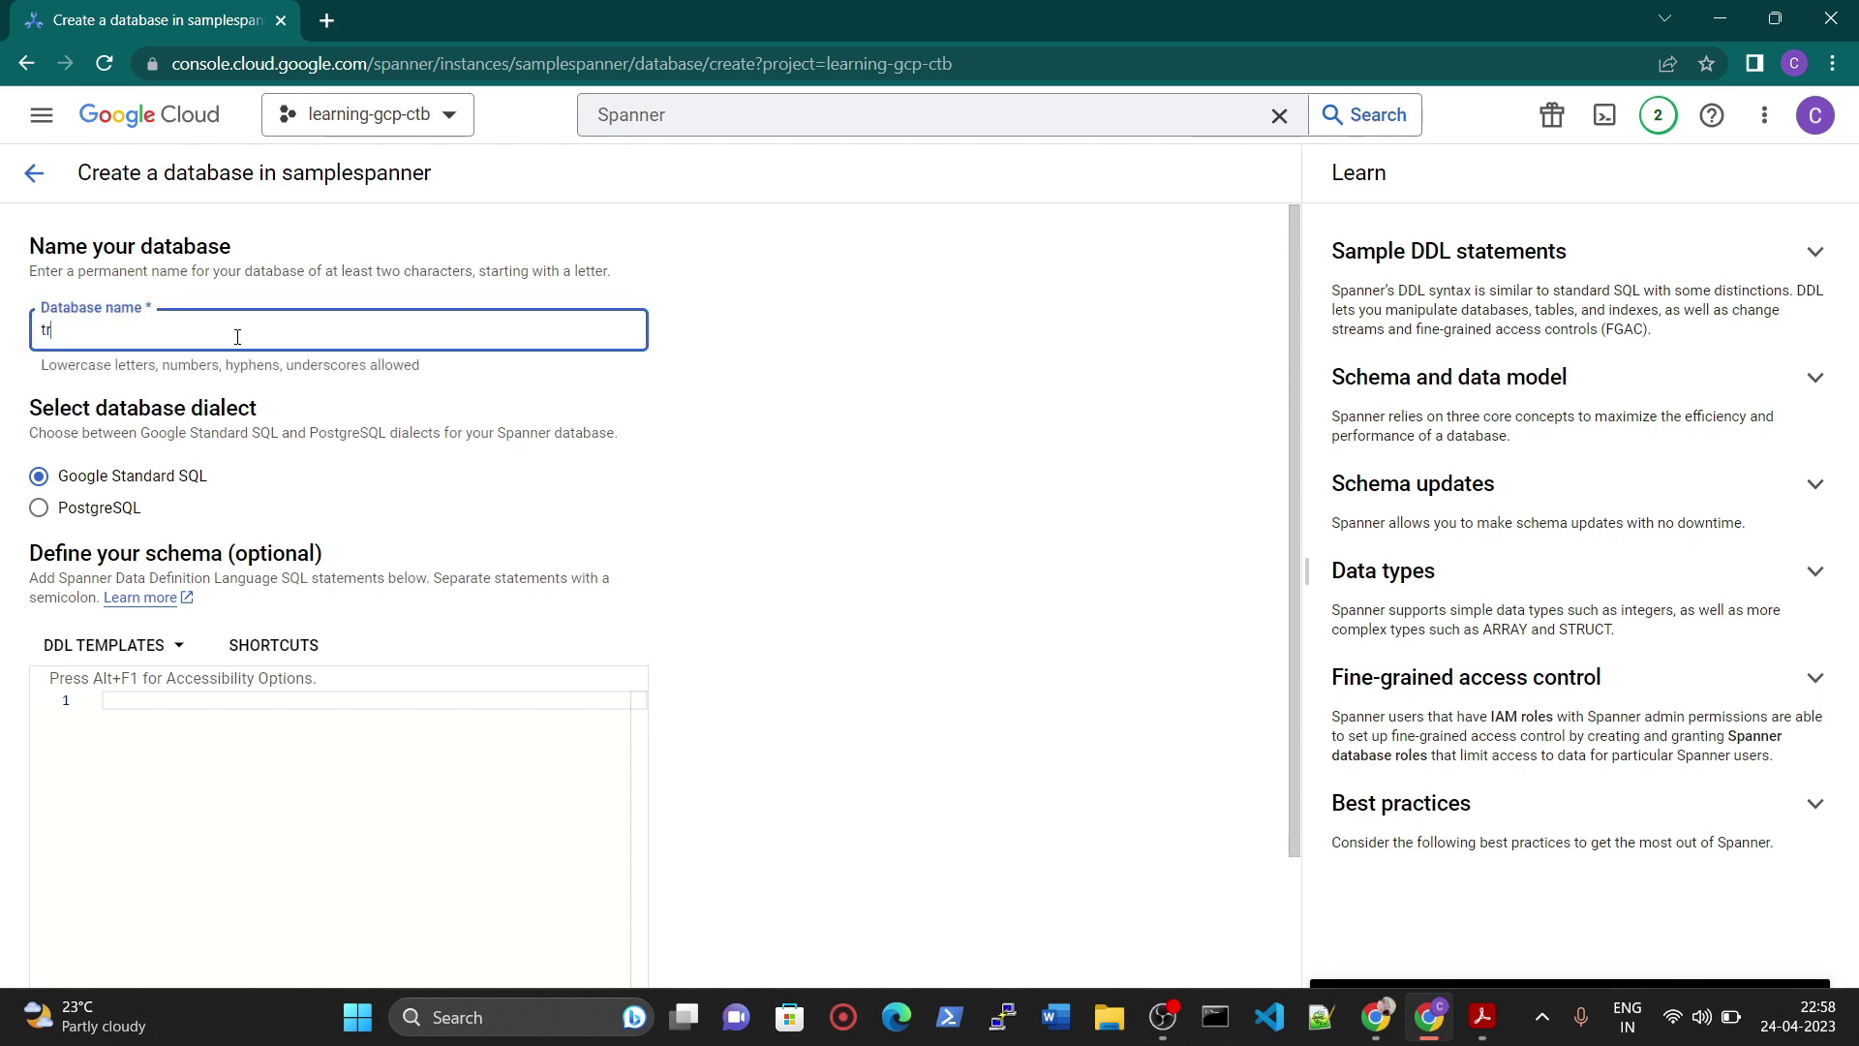
{"action": "type", "text": "ial"}
{"action": "type", "text": "da"}
{"action": "type", "text": "tab"}
{"action": "key", "text": "BackSpace"}
{"action": "type", "text": "aba"}
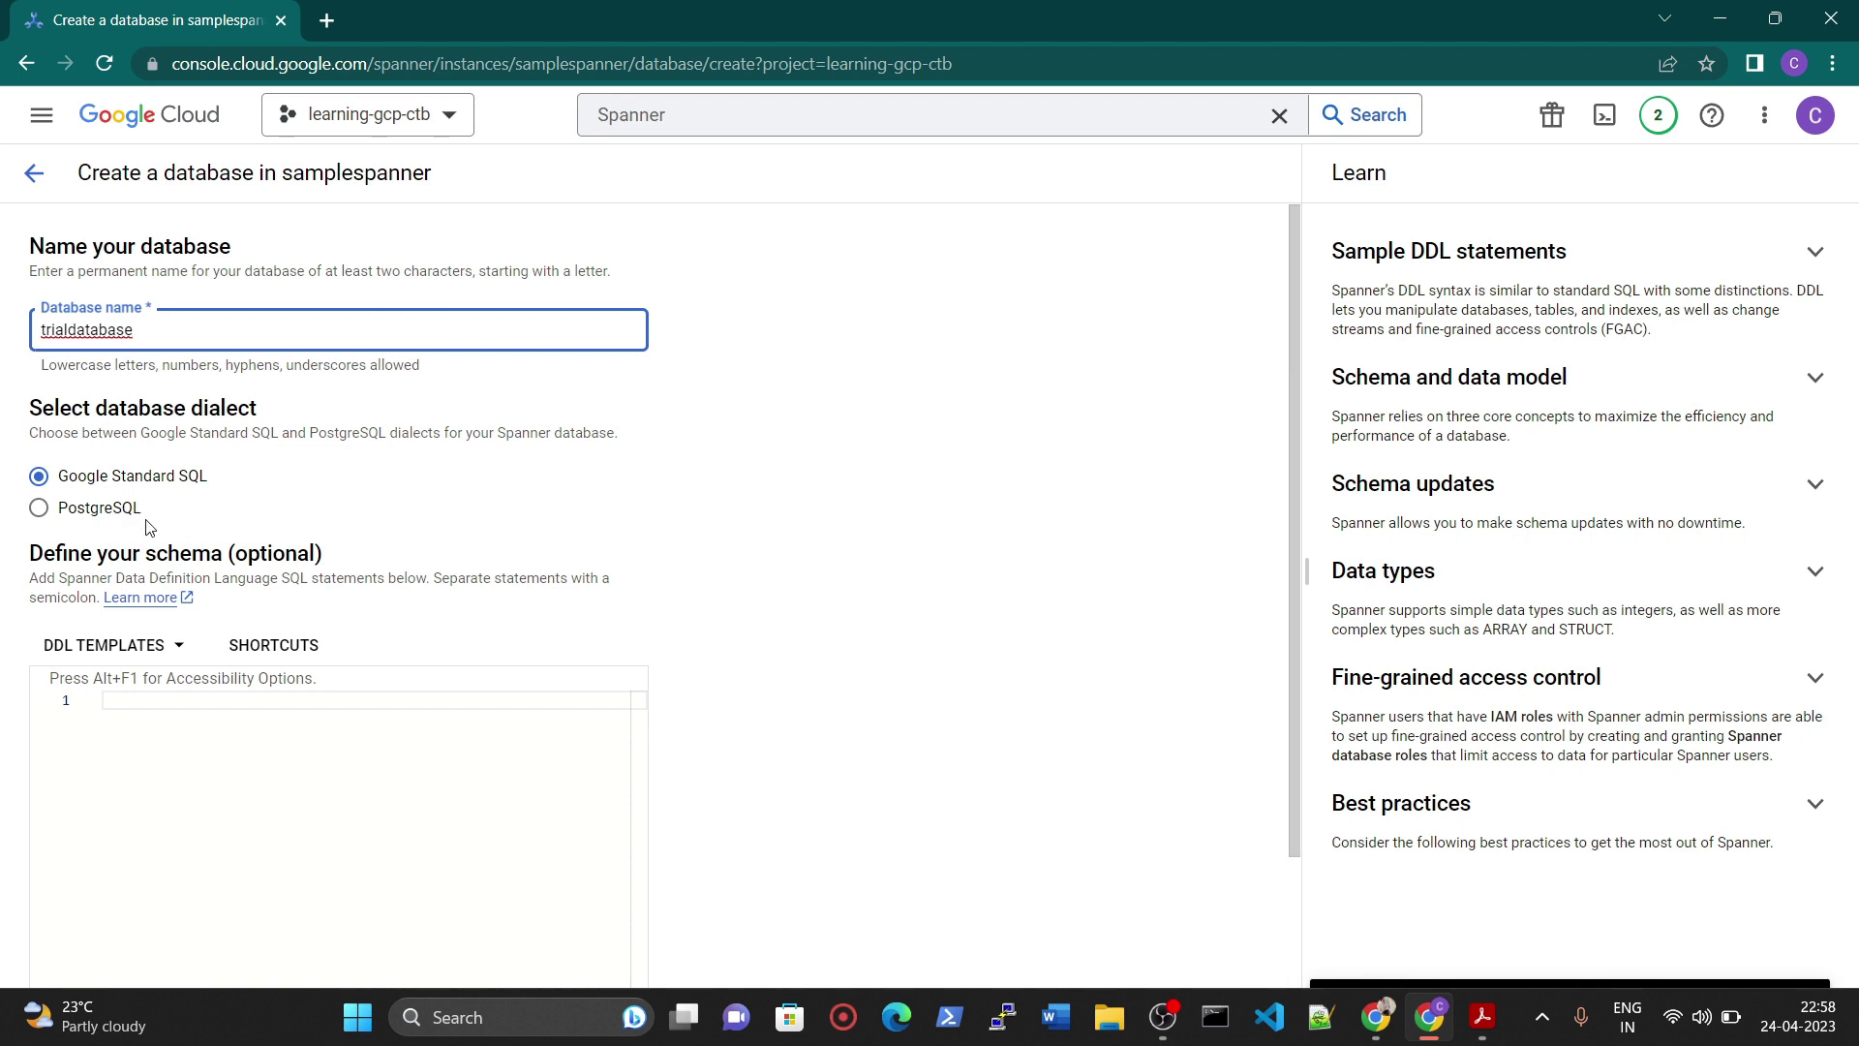
- Show the encryption options and create the database with Google Standard SQL and the Google-managed encryption key
{"action": "scroll", "coordinate": [219, 524], "scroll_direction": "down", "scroll_amount": 1}
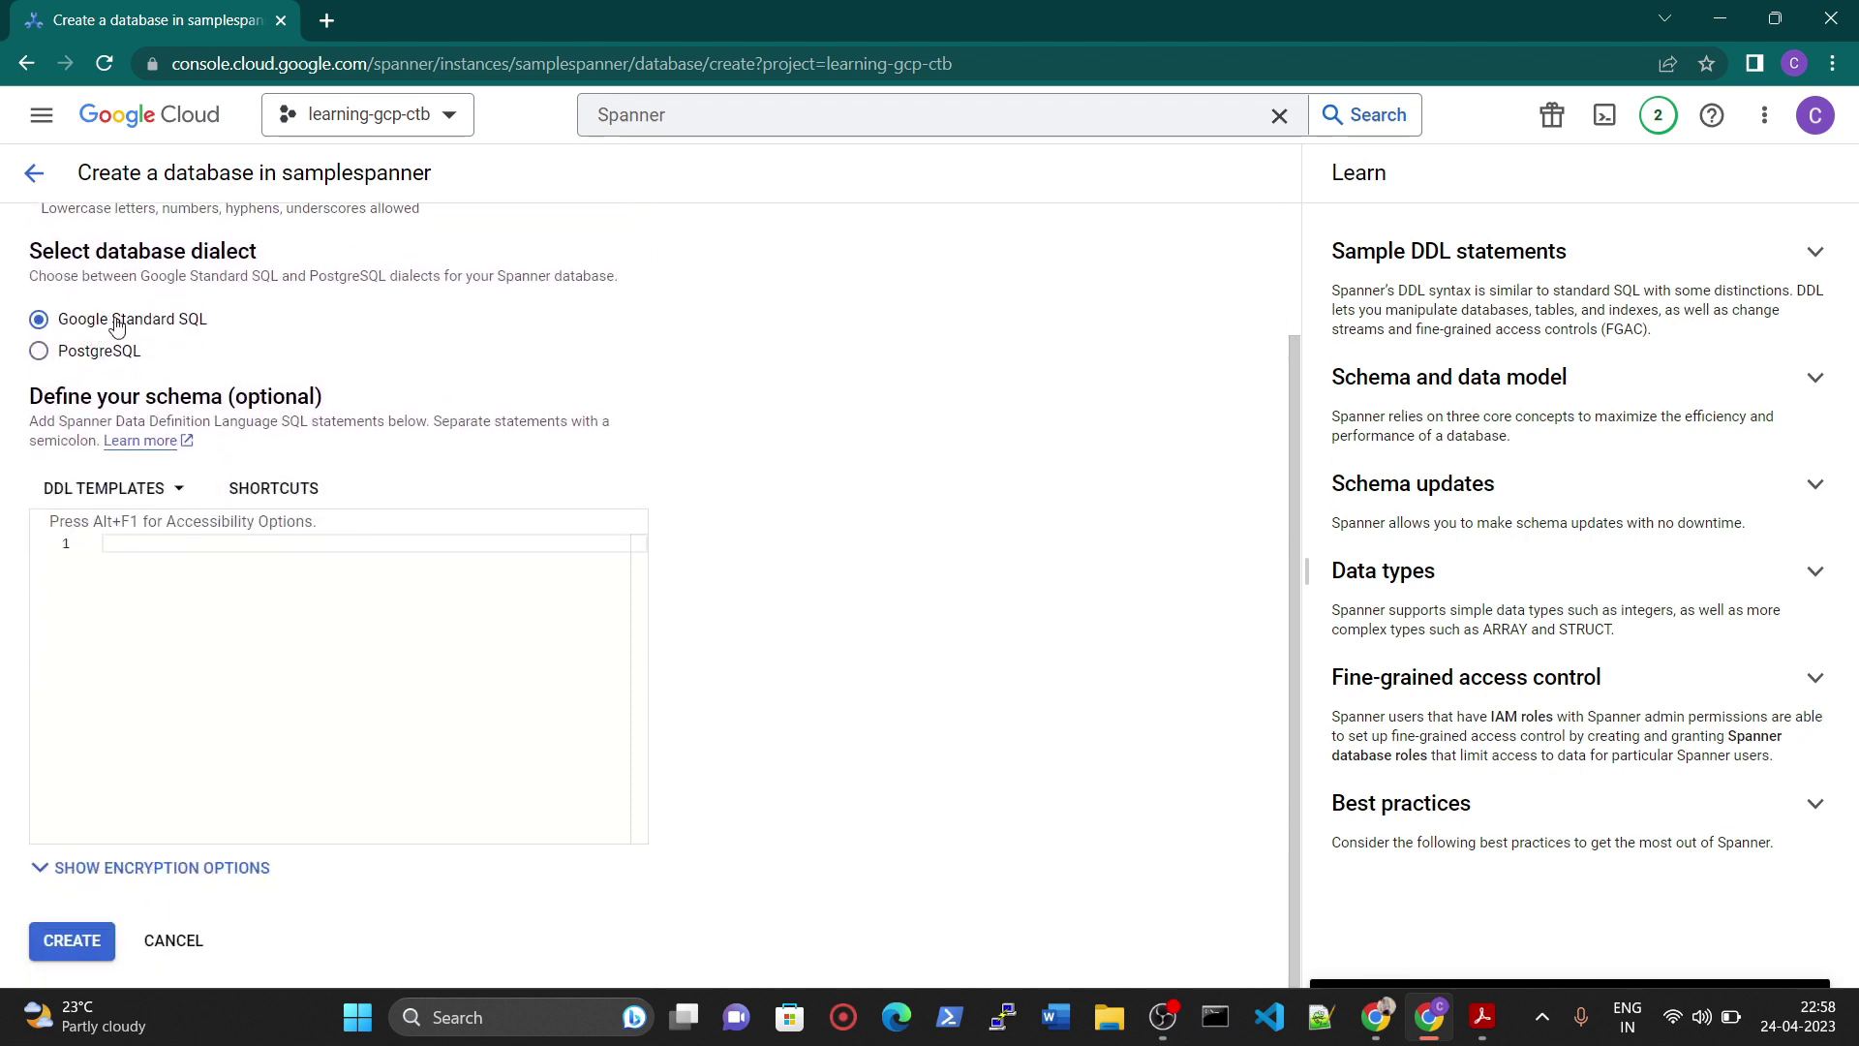
{"action": "left_click", "coordinate": [117, 867]}
{"action": "scroll", "coordinate": [263, 745], "scroll_direction": "down", "scroll_amount": 2}
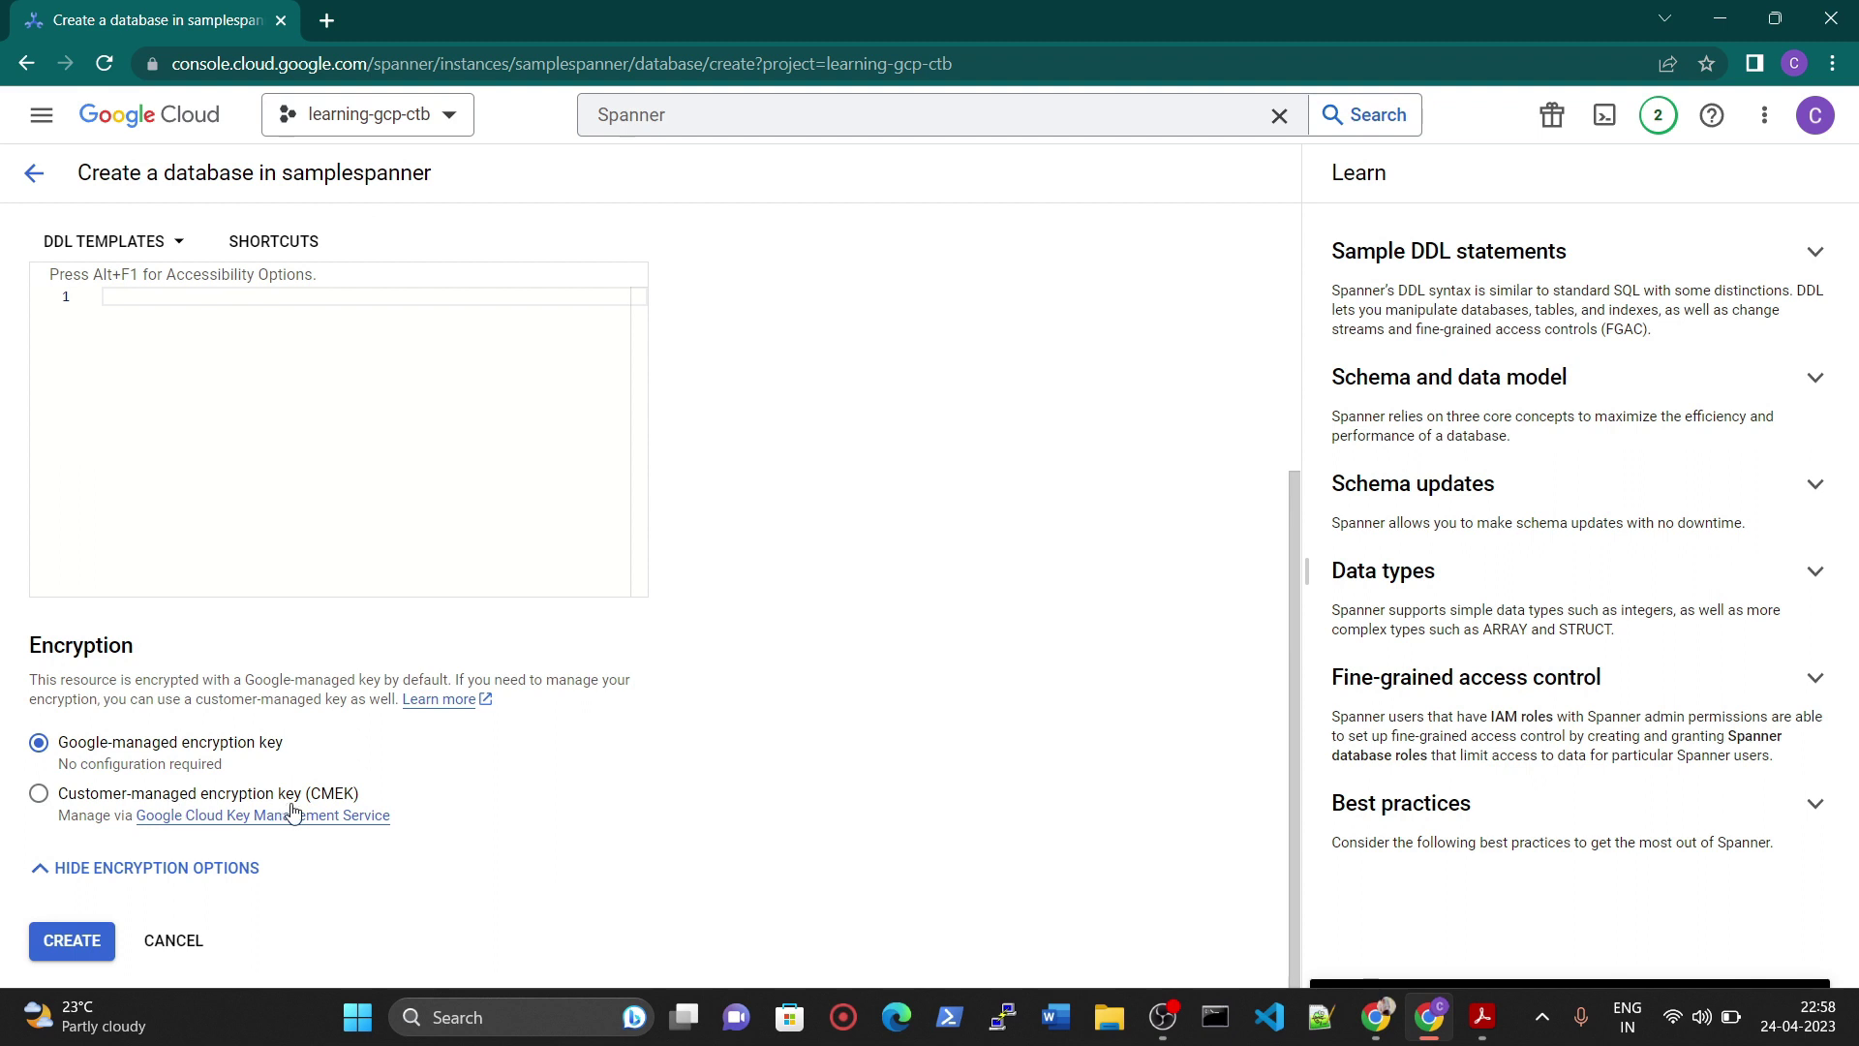
{"action": "left_click", "coordinate": [62, 944]}
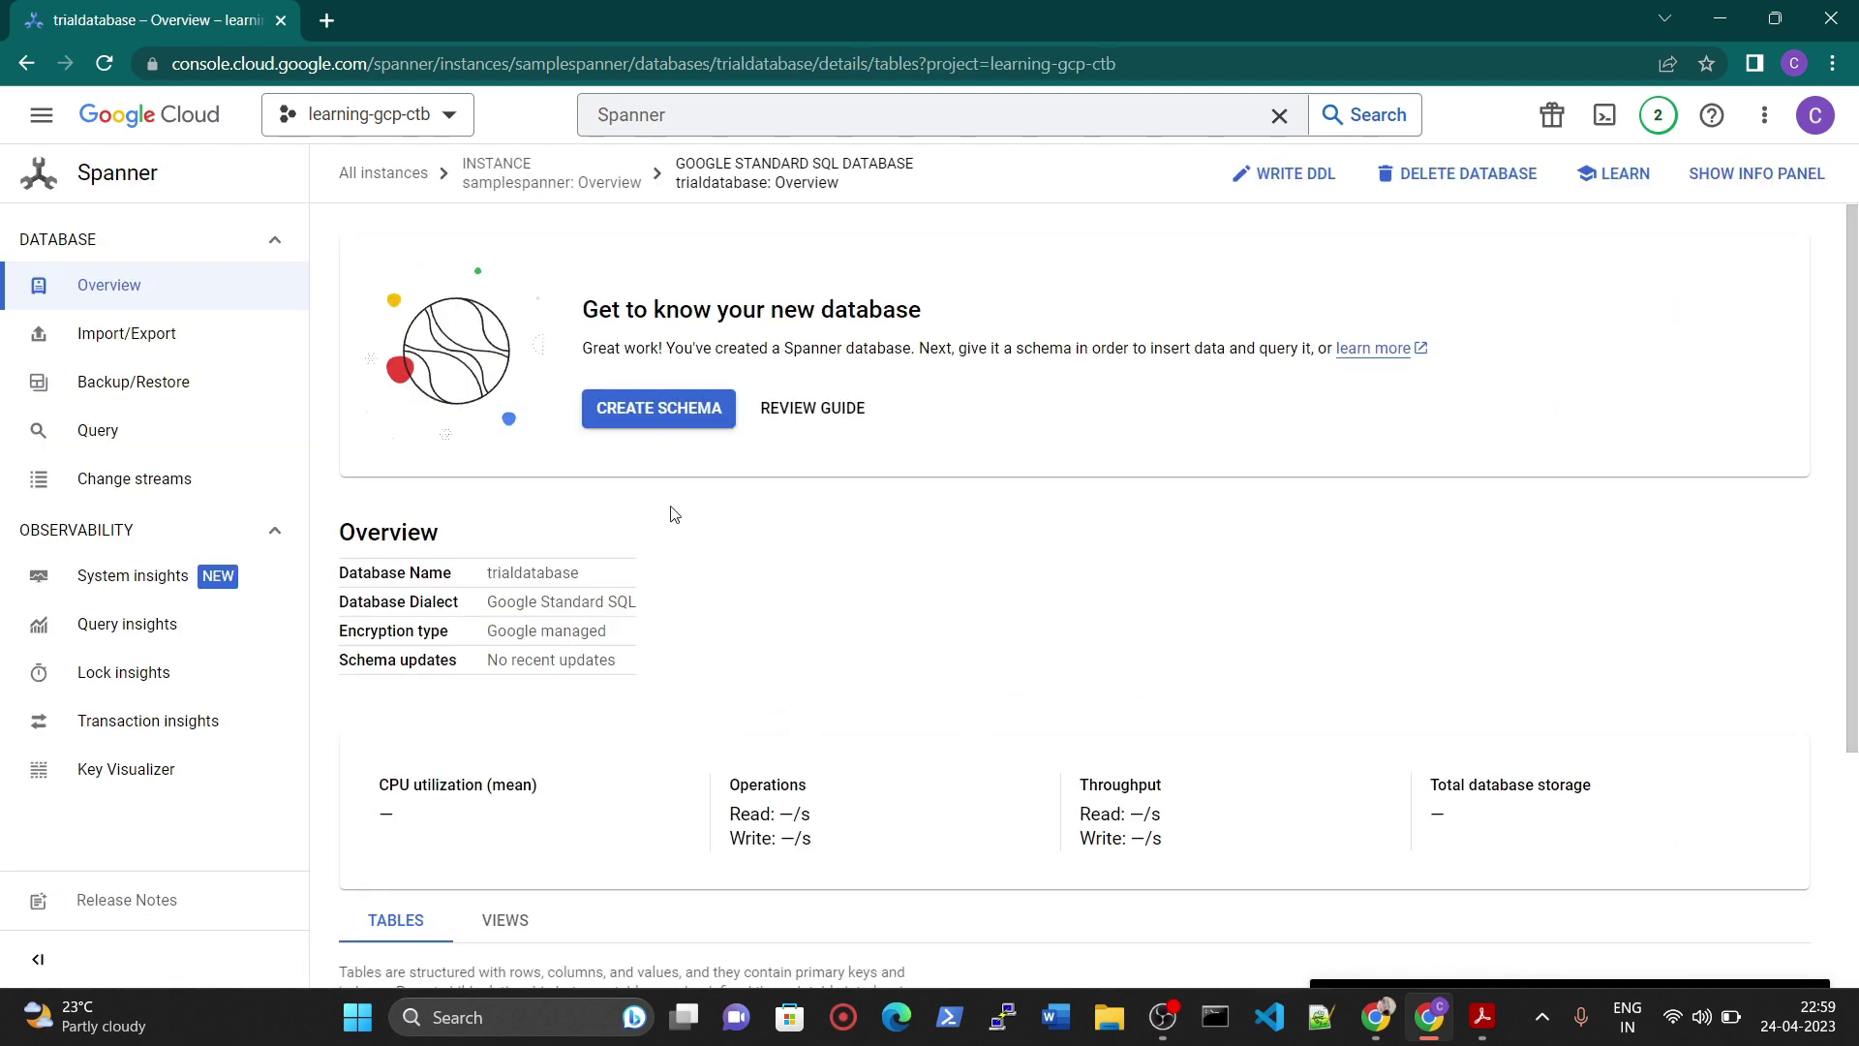
- Look over the trialdatabase overview, start creating a table and select the whole CREATE TABLE template
{"action": "scroll", "coordinate": [680, 522], "scroll_direction": "down", "scroll_amount": 3}
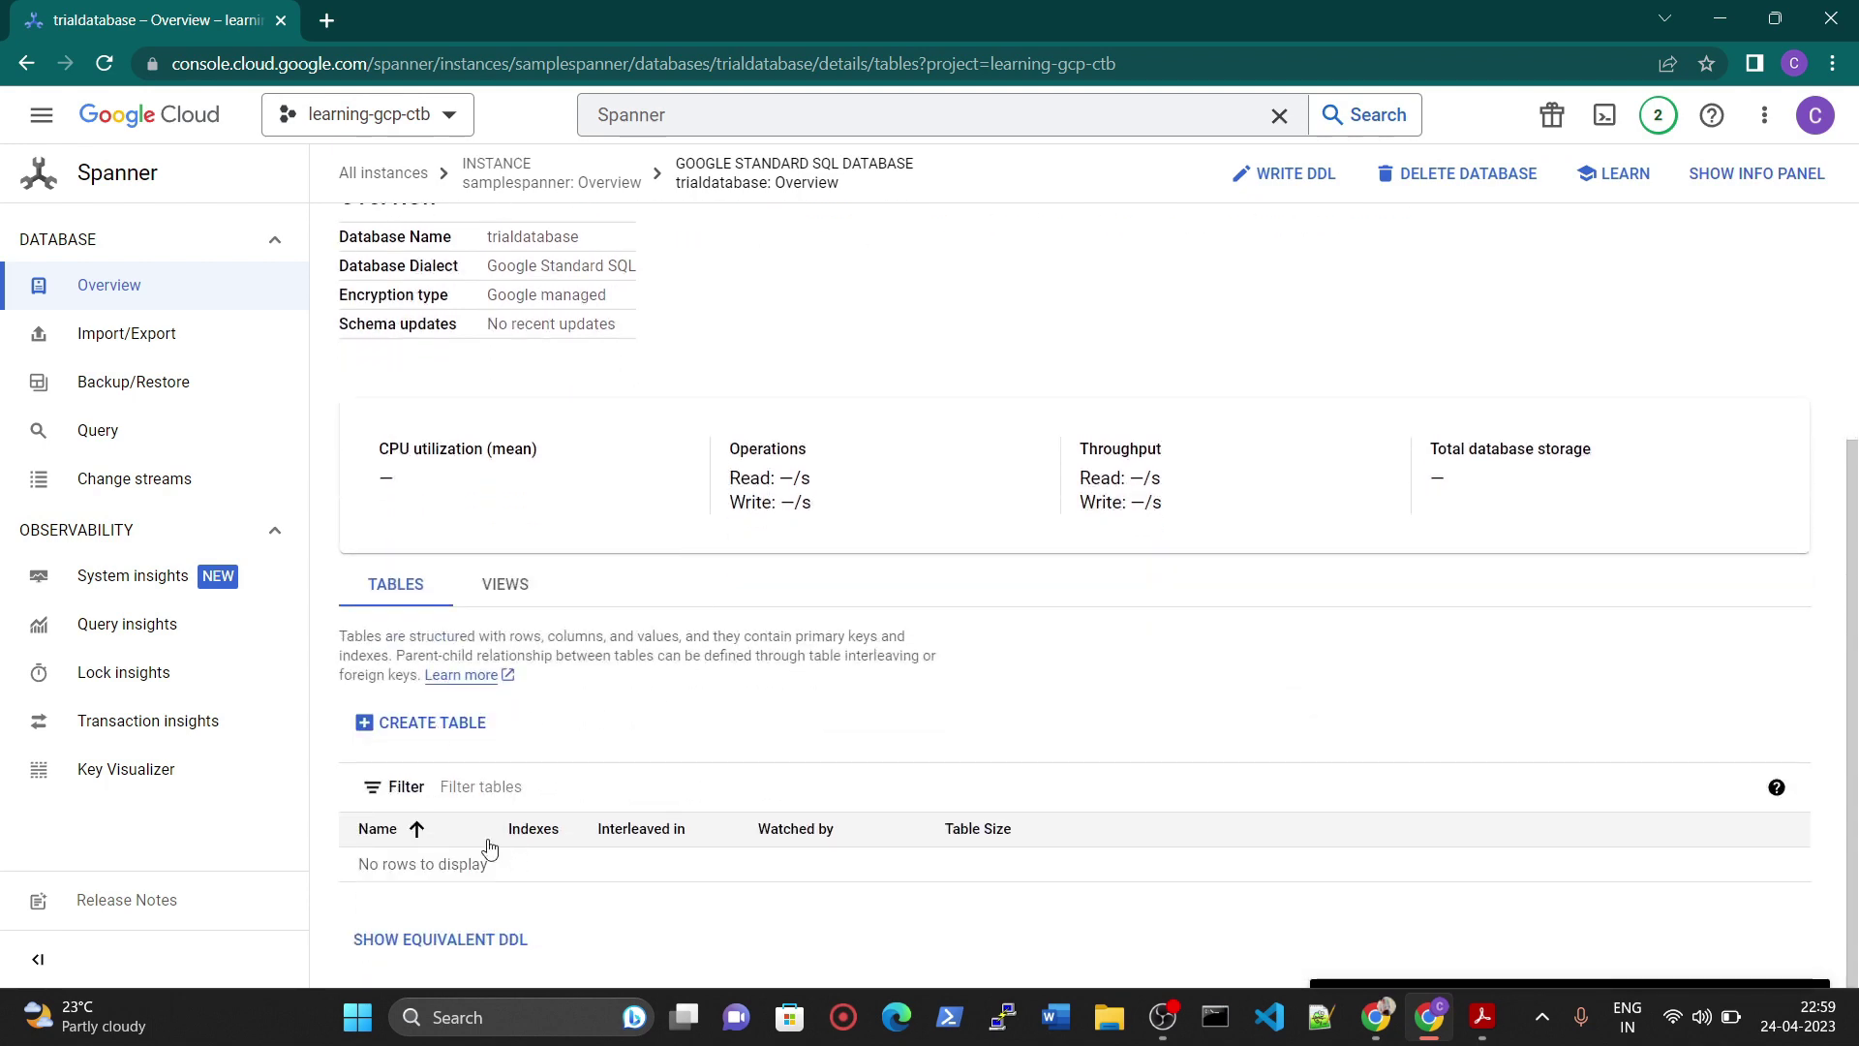
{"action": "scroll", "coordinate": [503, 658], "scroll_direction": "up", "scroll_amount": 3}
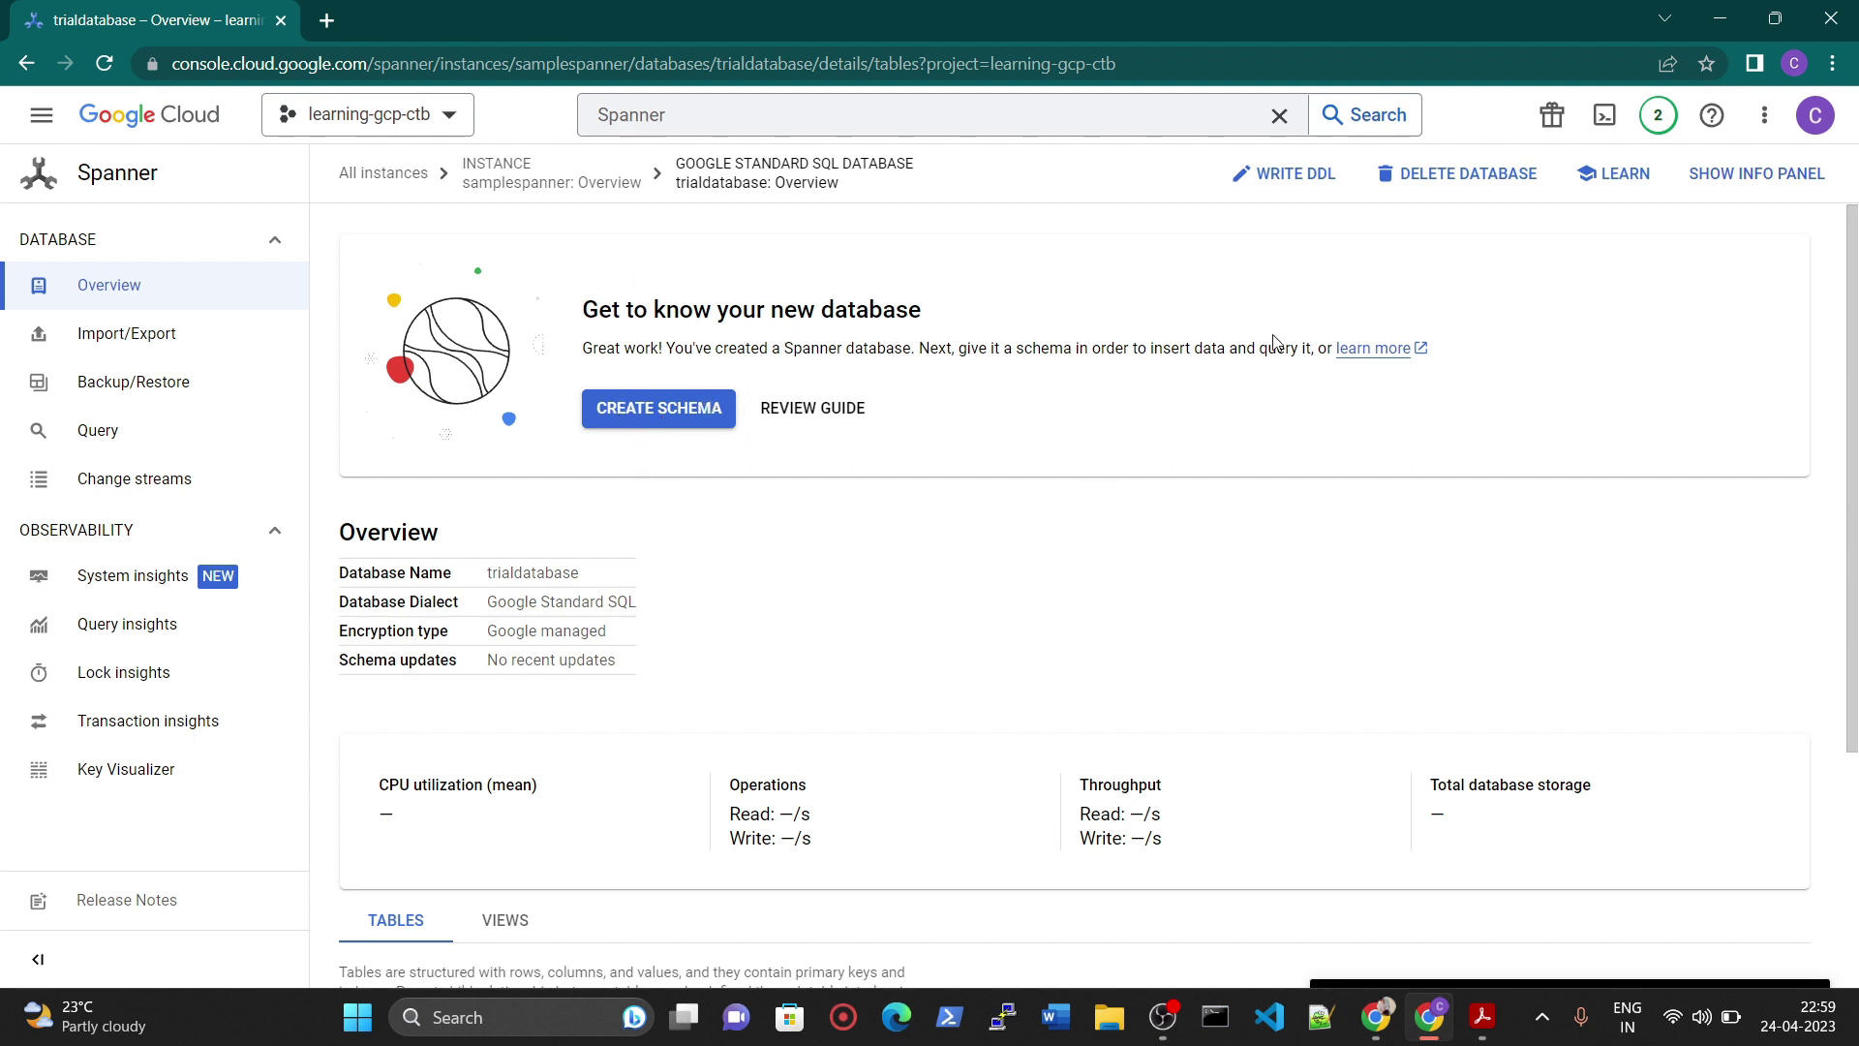
{"action": "scroll", "coordinate": [1552, 369], "scroll_direction": "down", "scroll_amount": 4}
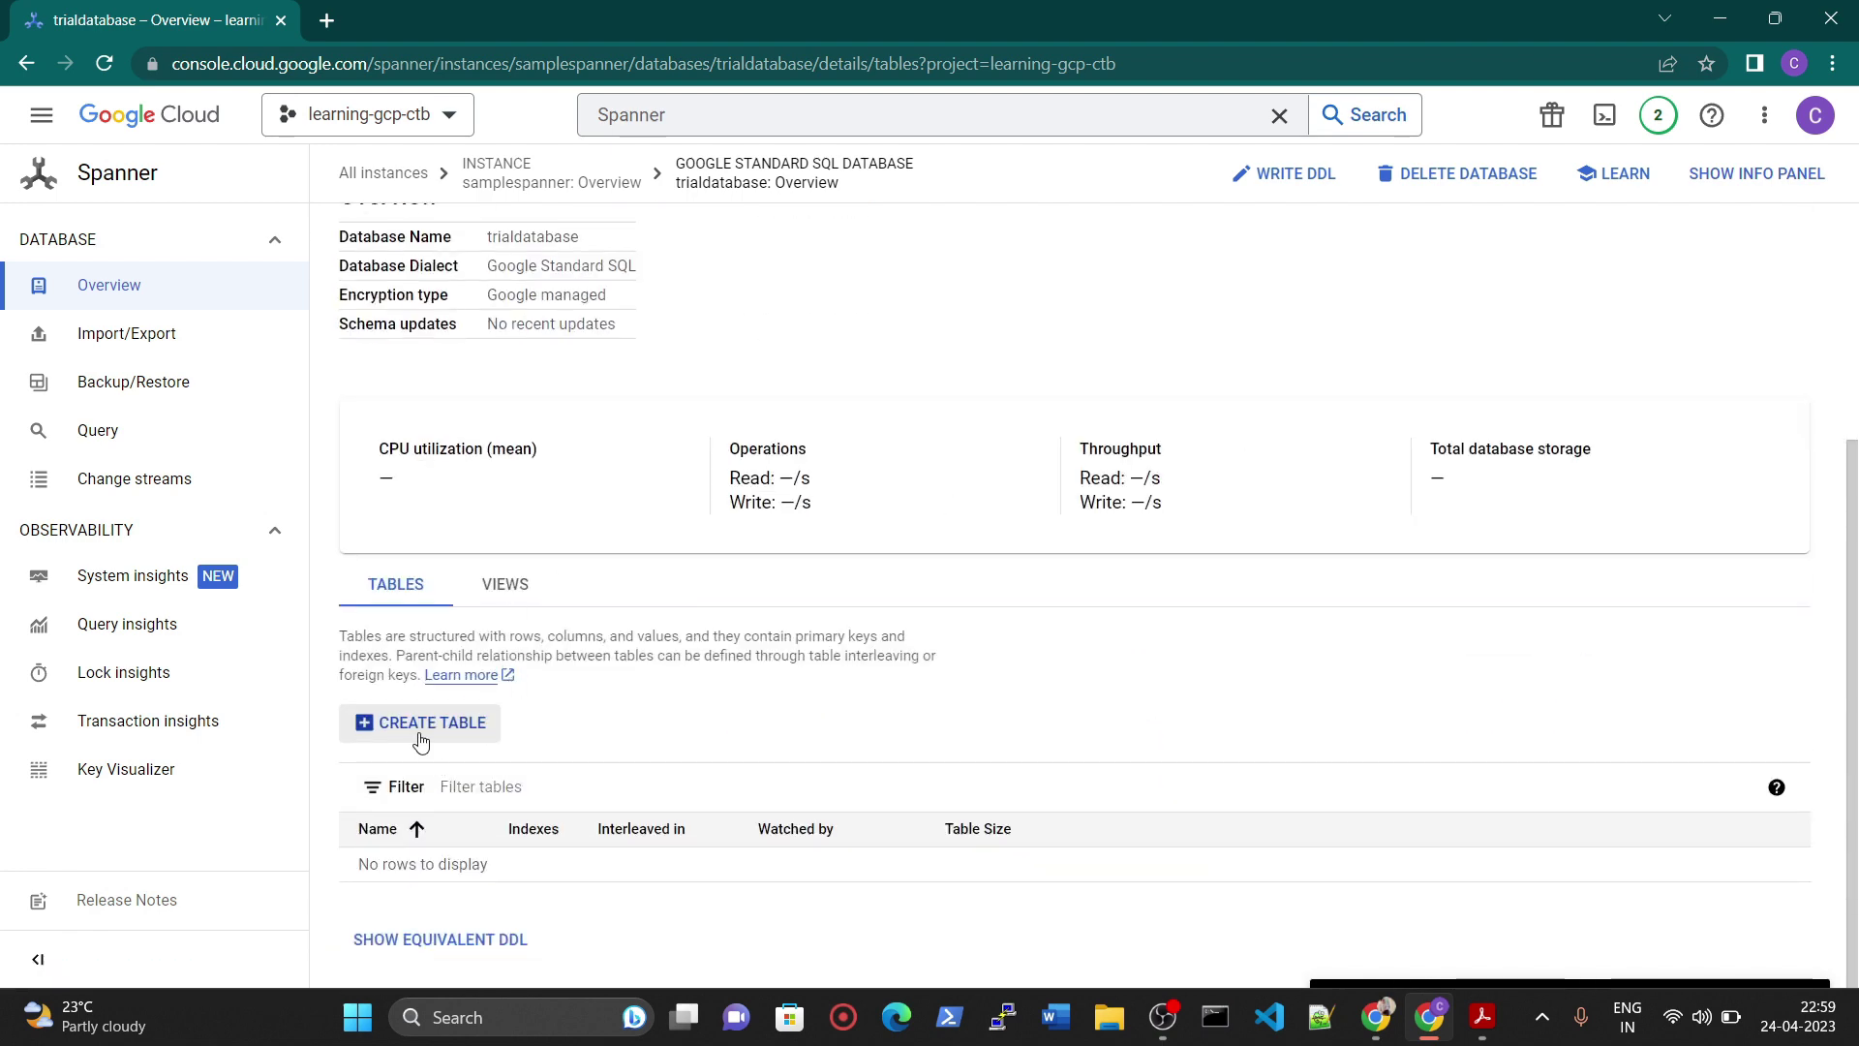
{"action": "left_click", "coordinate": [420, 741]}
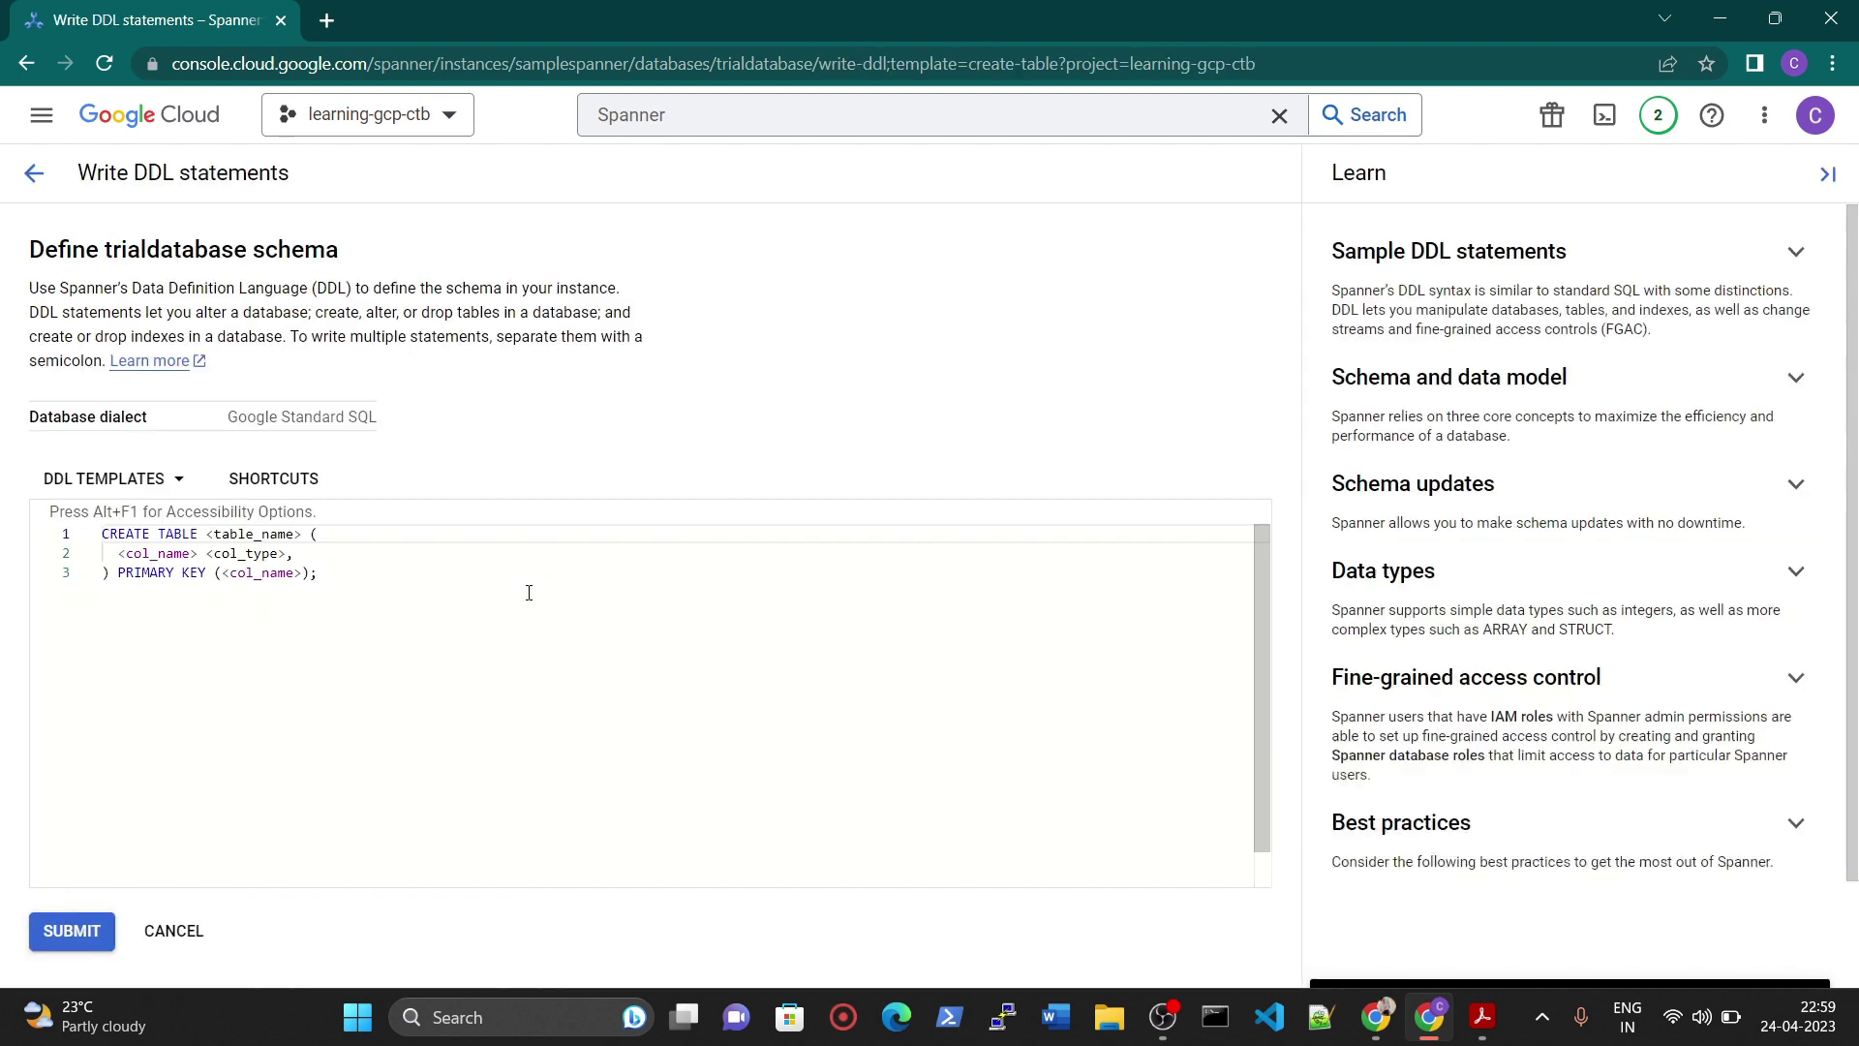
{"action": "key", "text": "ctrl+a"}
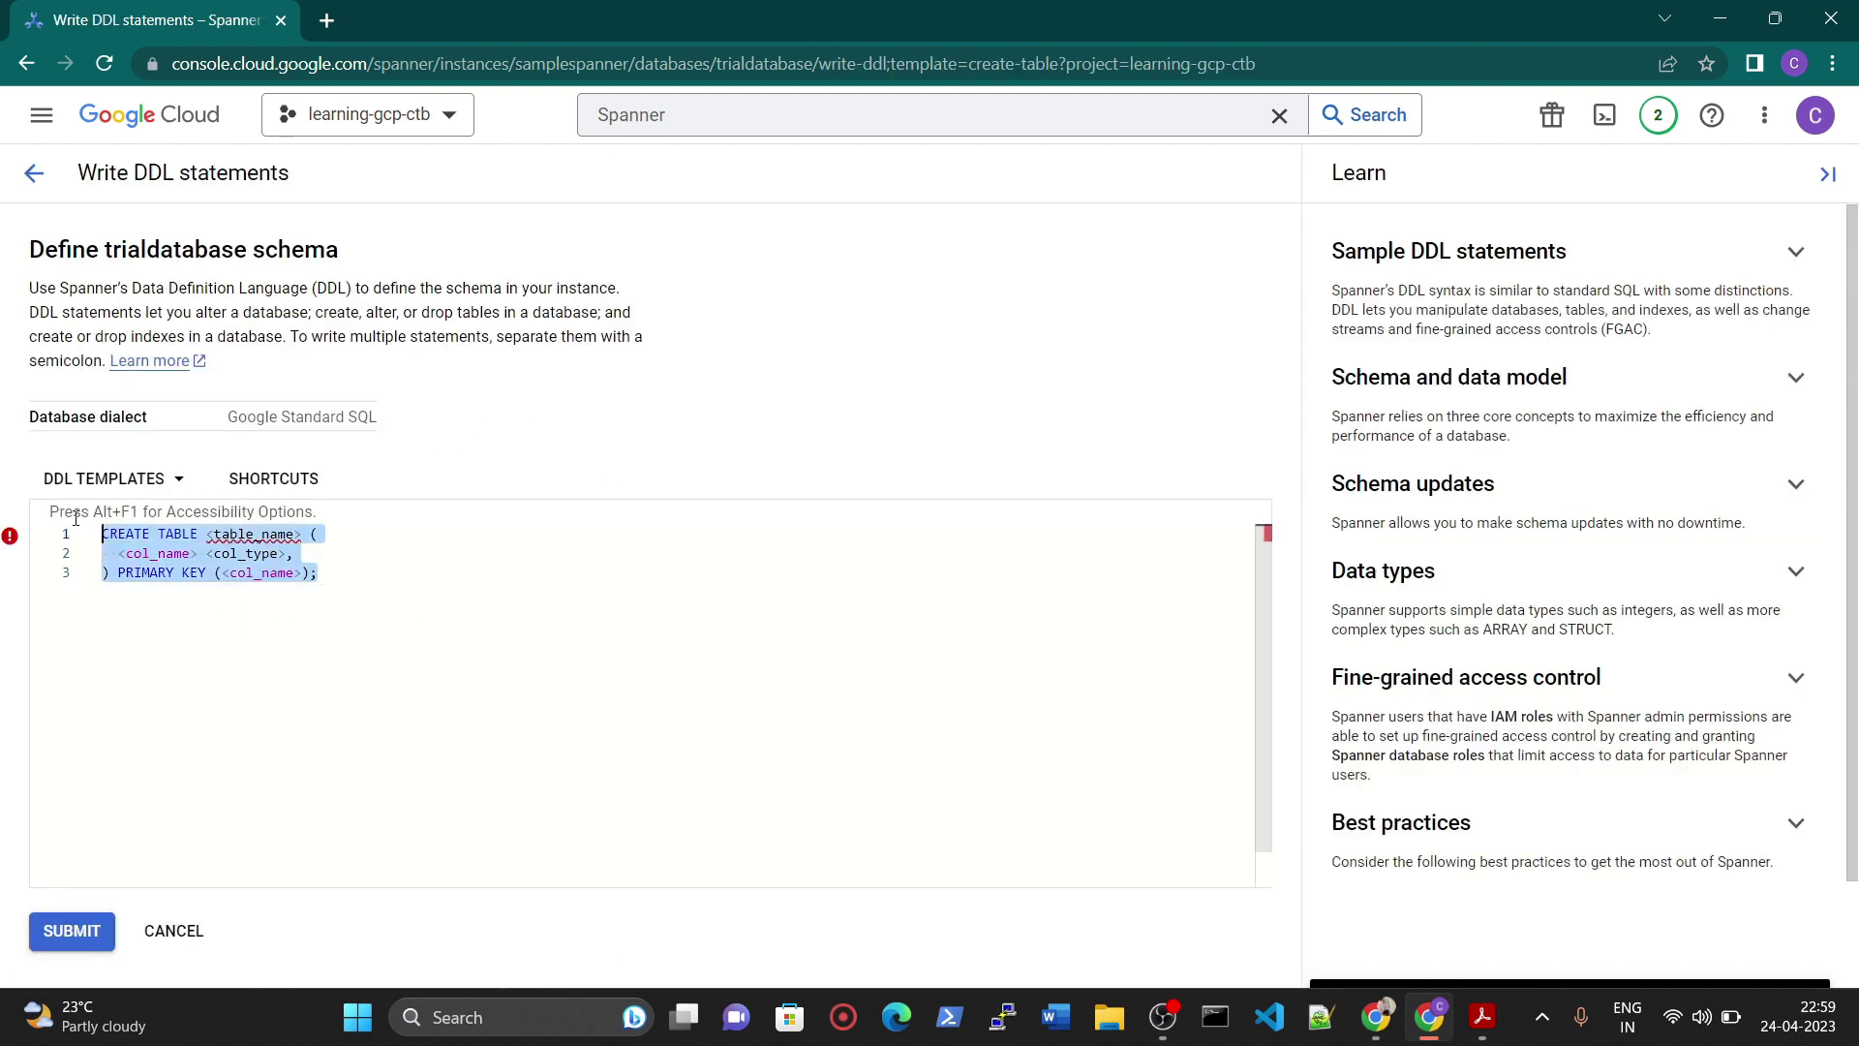
- Search Google in a new browser tab for "create singer table in cloud spanner"
{"action": "left_click", "coordinate": [327, 20]}
{"action": "left_click", "coordinate": [350, 60]}
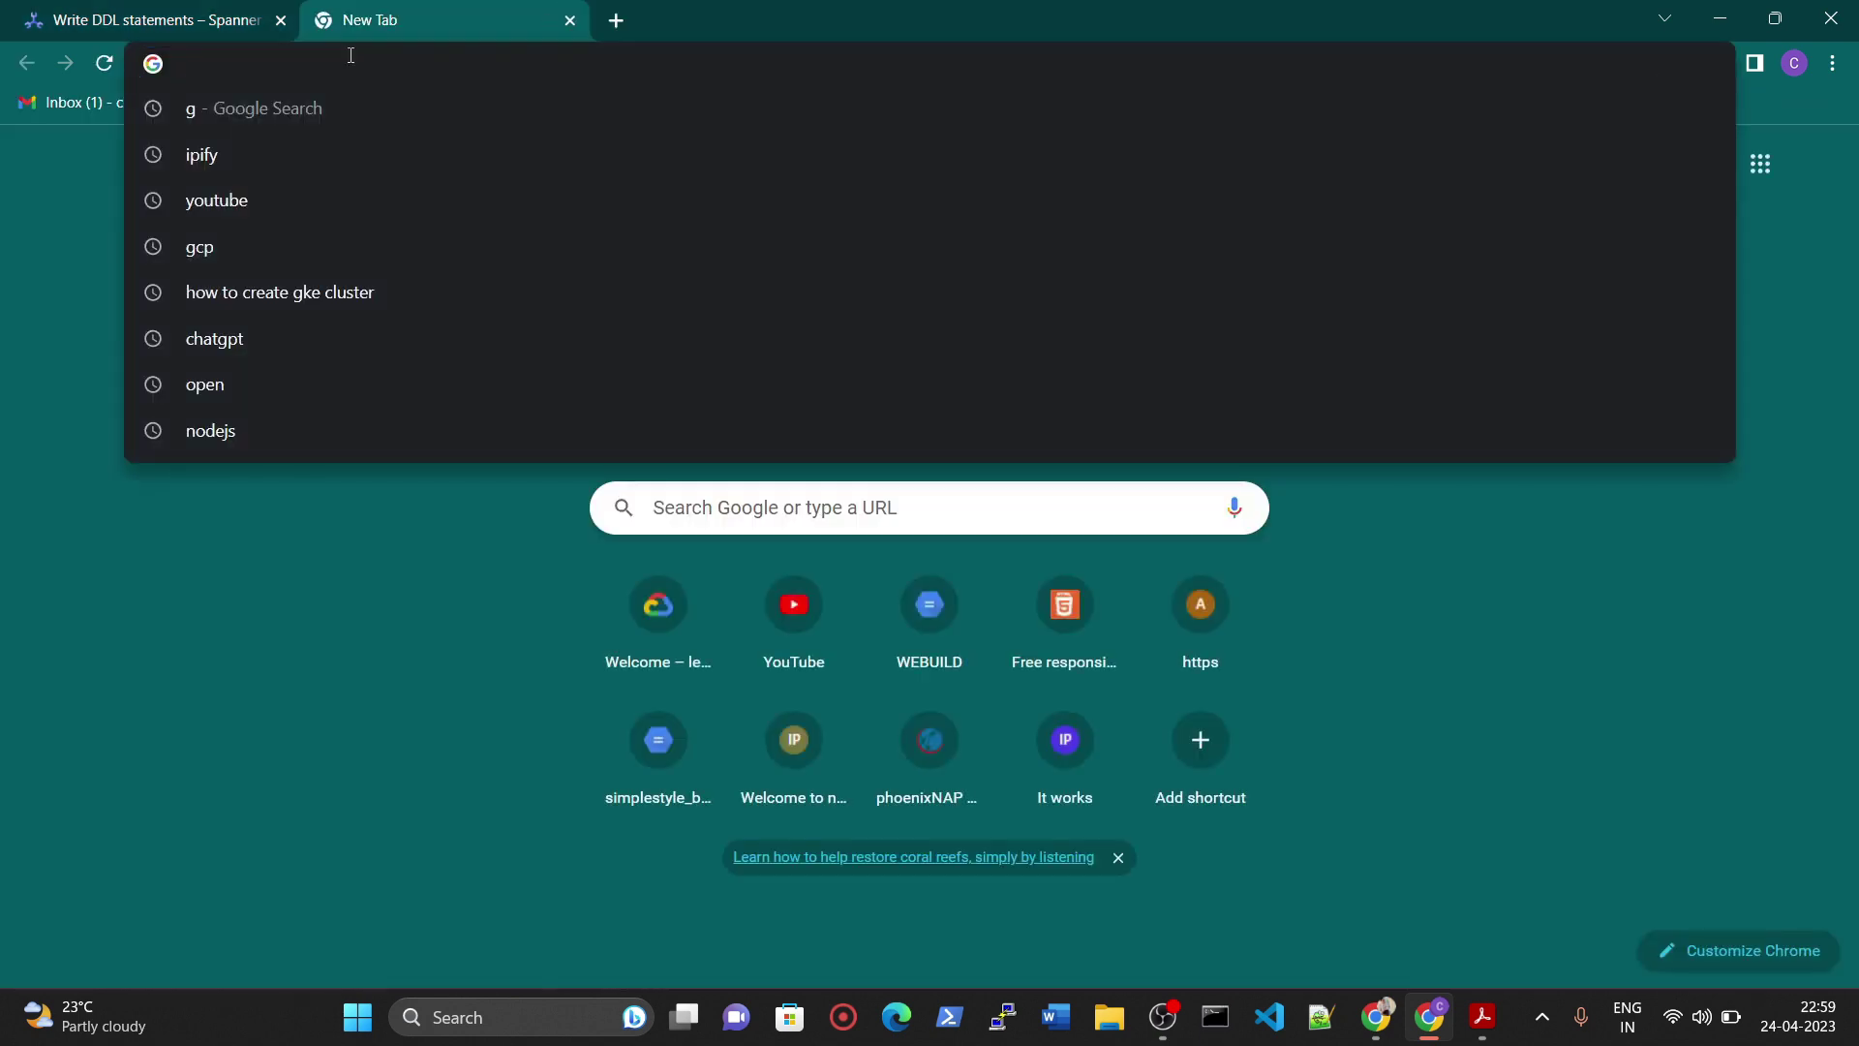
{"action": "type", "text": "g"}
{"action": "key", "text": "Return"}
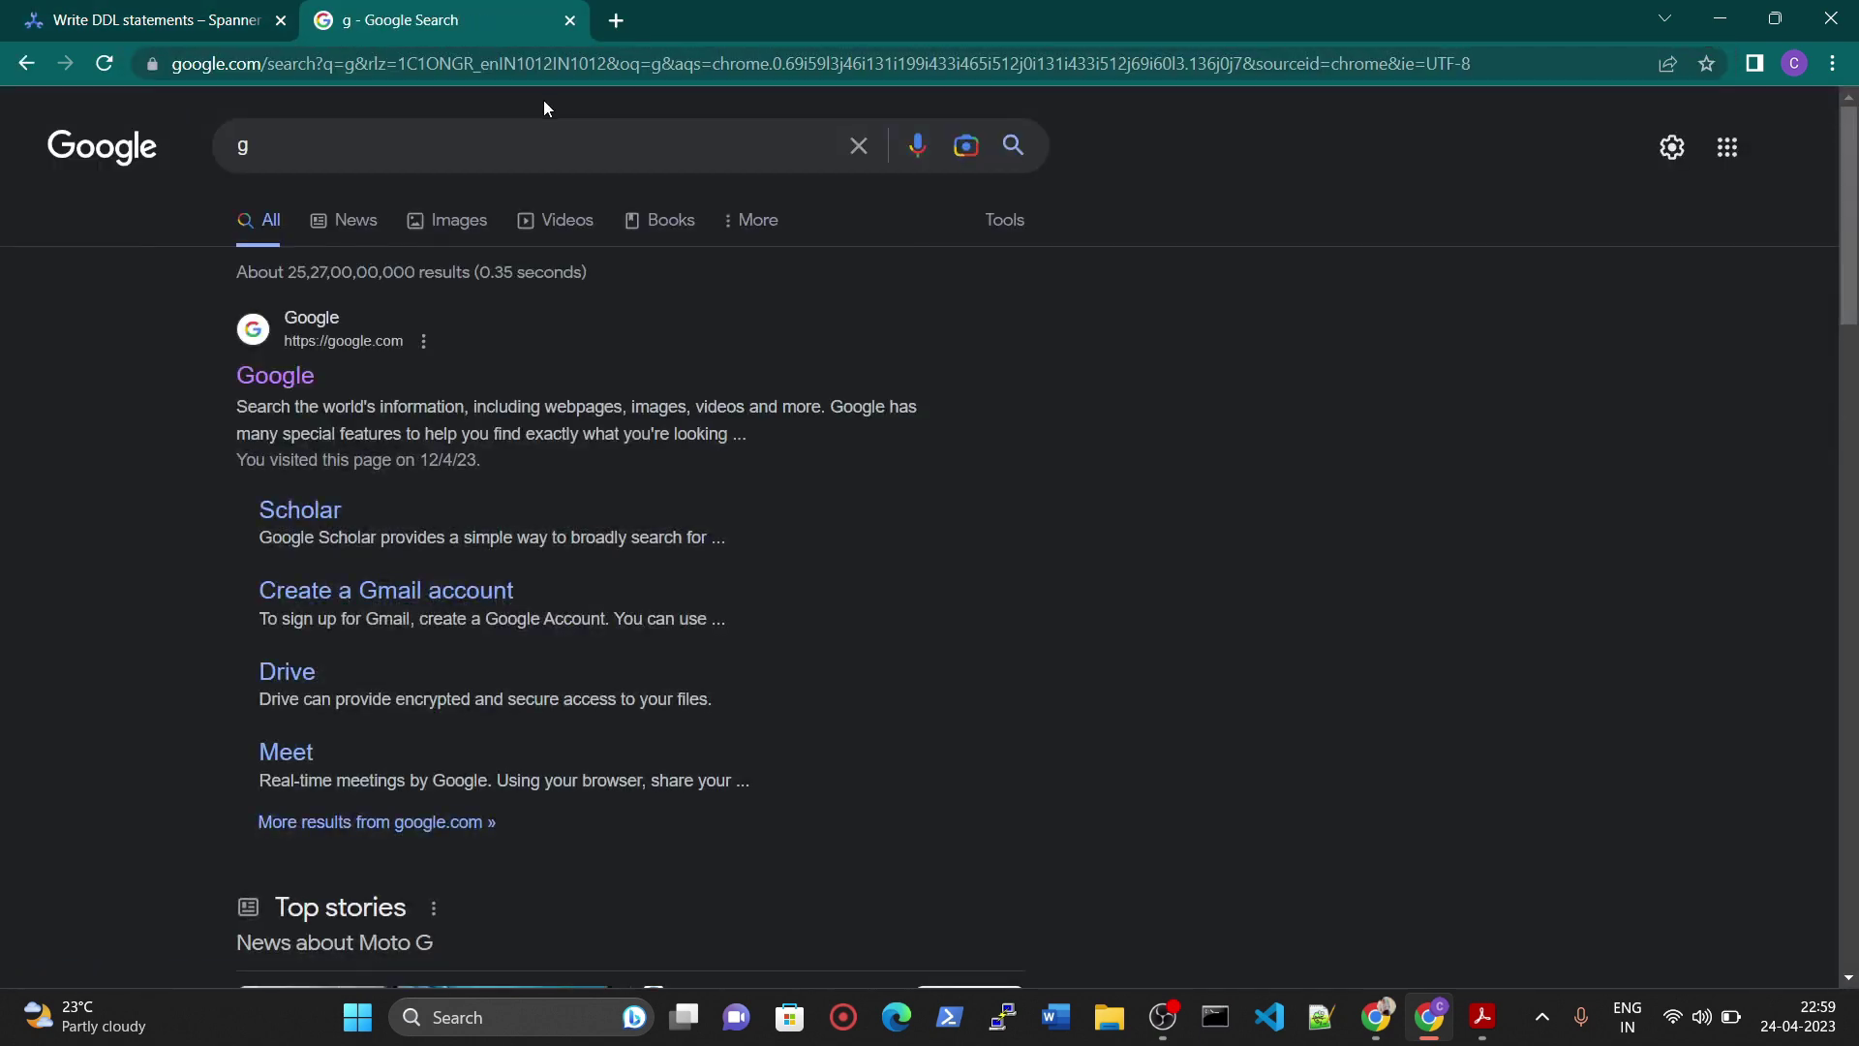
{"action": "left_click", "coordinate": [509, 145]}
{"action": "key", "text": "BackSpace"}
{"action": "type", "text": "cr"}
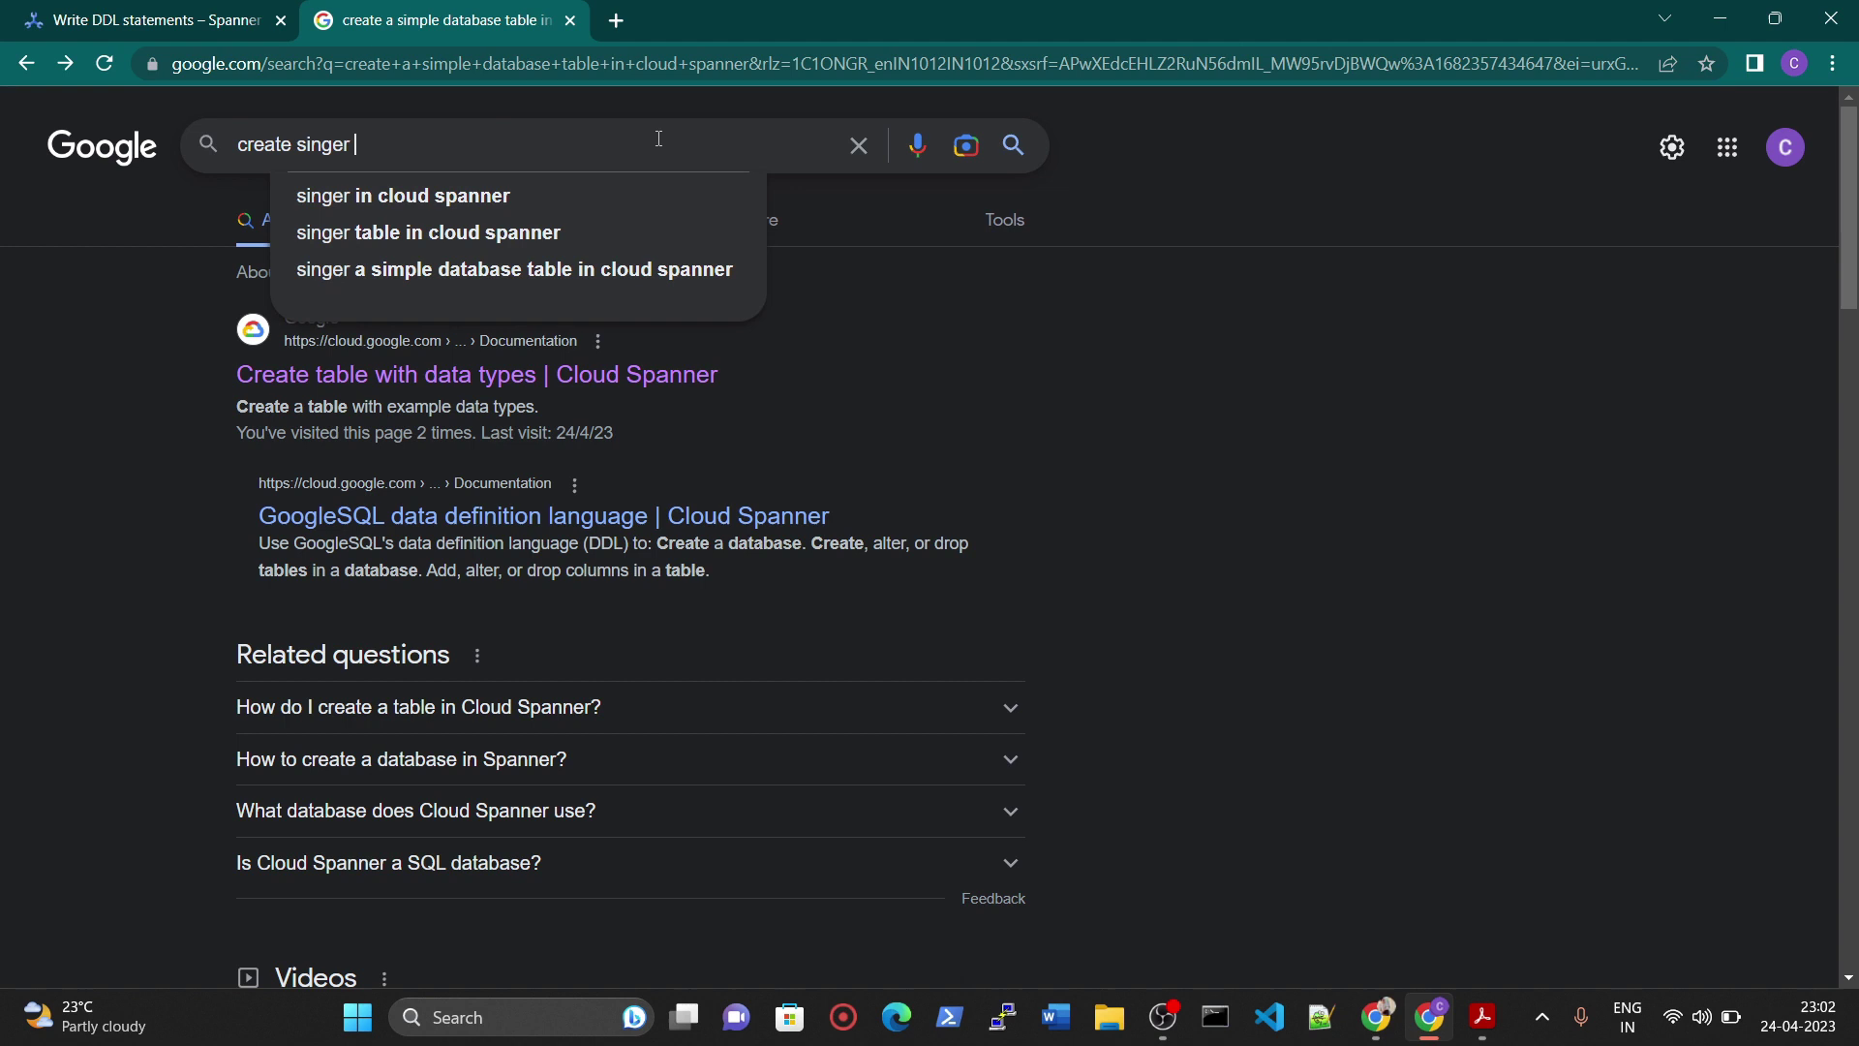
{"action": "key", "text": "Down"}
{"action": "key", "text": "Down"}
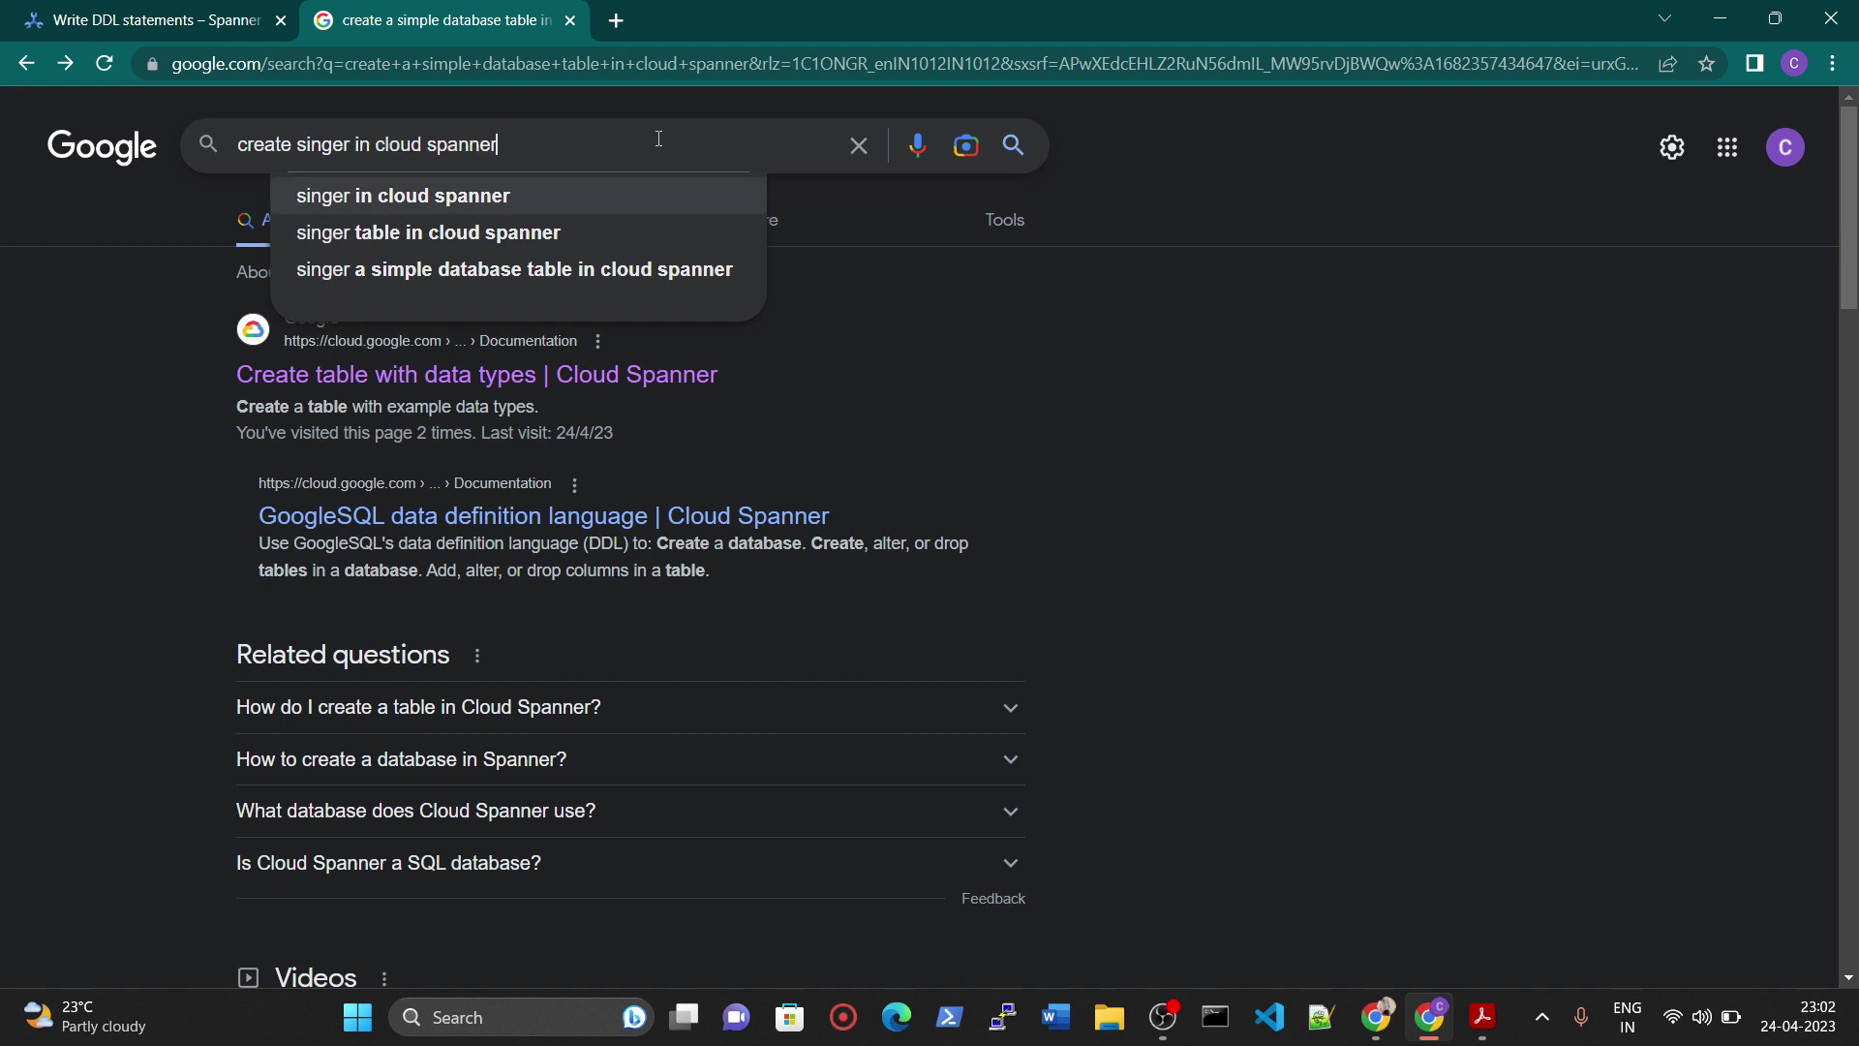
{"action": "key", "text": "Return"}
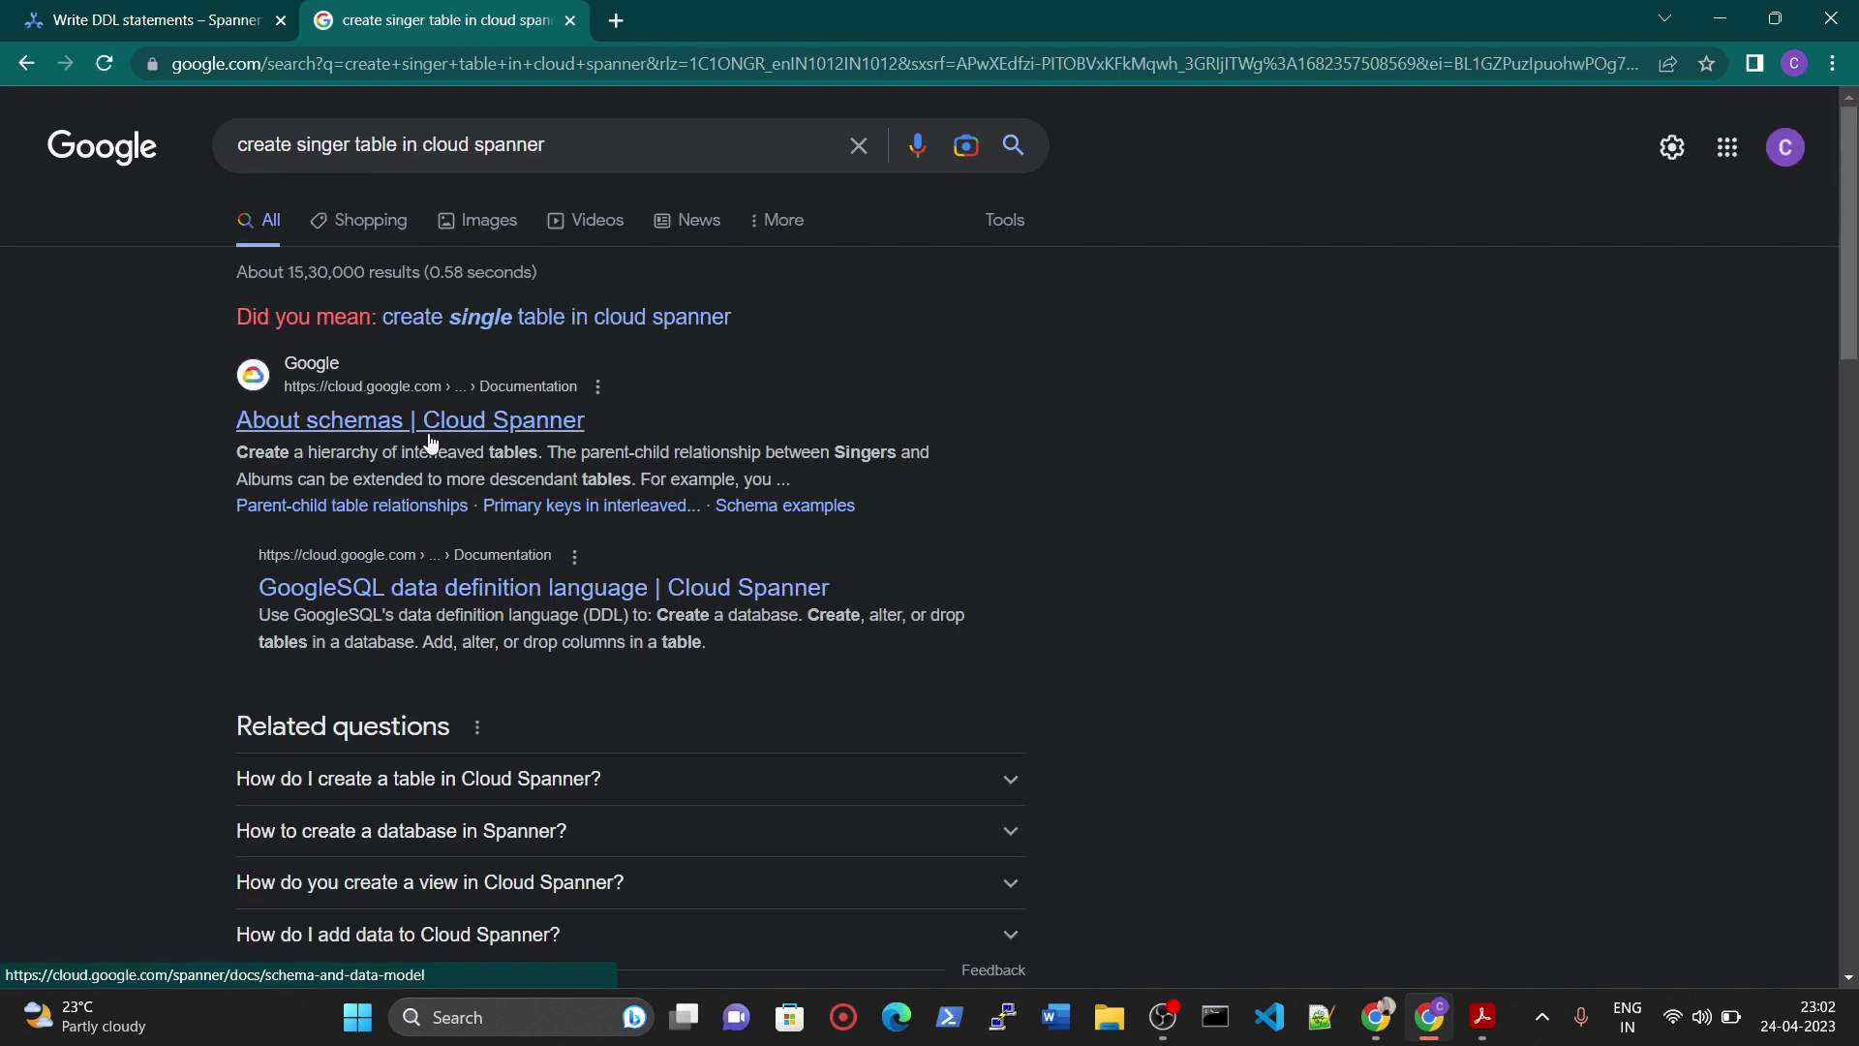
- Open the "About schemas" Cloud Spanner documentation and copy the GoogleSQL CREATE TABLE Singers statement from the parent table example
{"action": "left_click", "coordinate": [432, 442]}
{"action": "scroll", "coordinate": [939, 660], "scroll_direction": "down", "scroll_amount": 10}
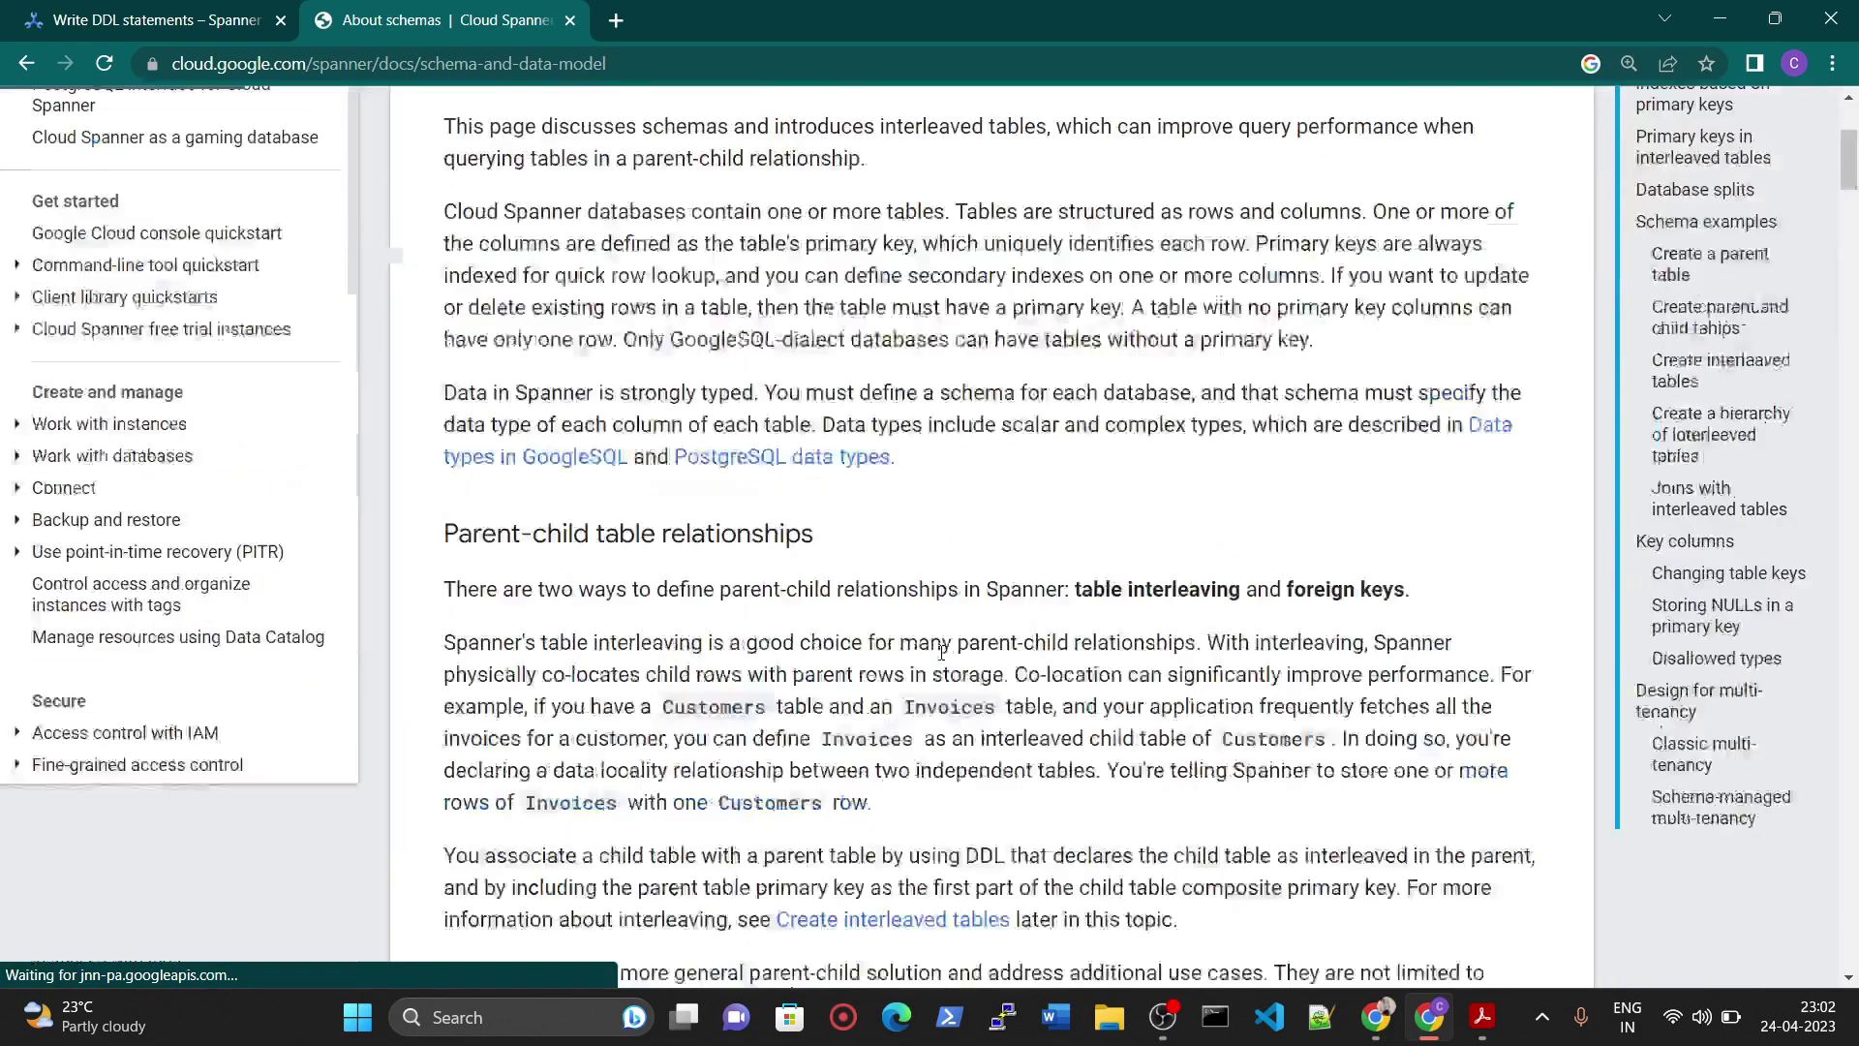
{"action": "scroll", "coordinate": [939, 659], "scroll_direction": "down", "scroll_amount": 15}
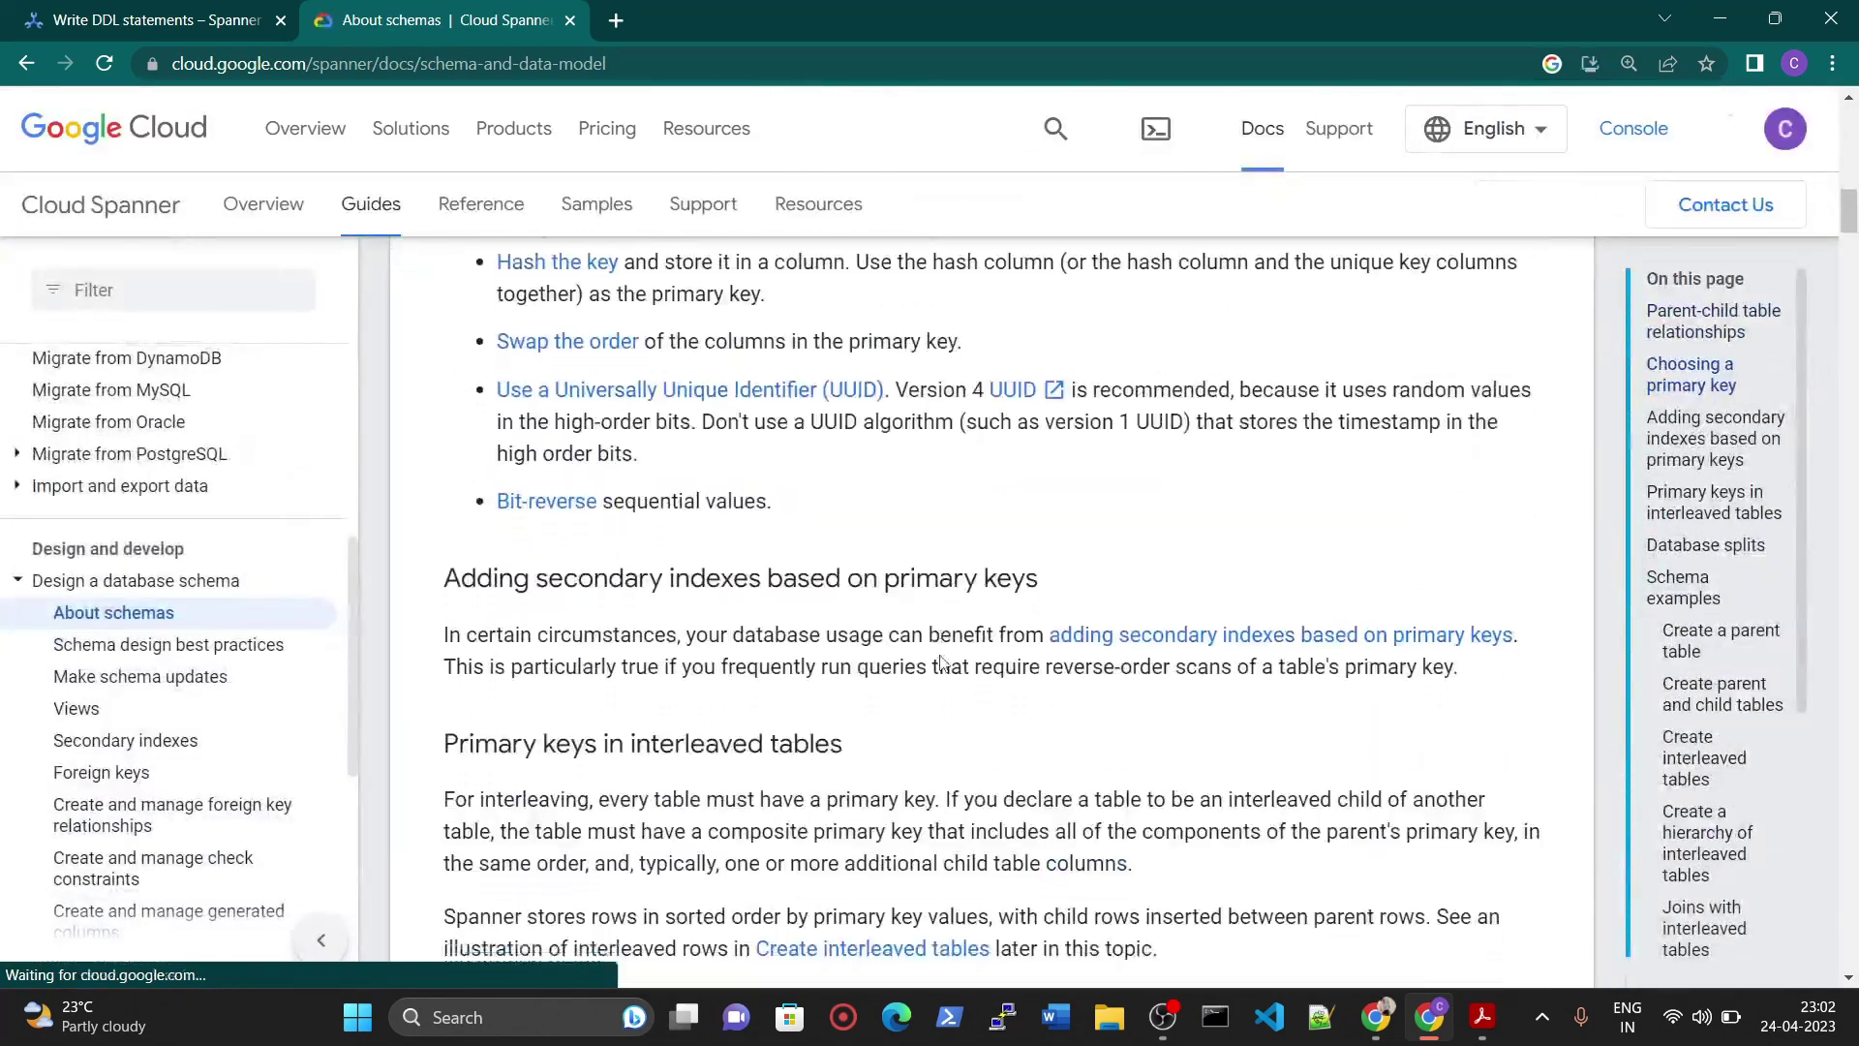
{"action": "scroll", "coordinate": [939, 659], "scroll_direction": "down", "scroll_amount": 15}
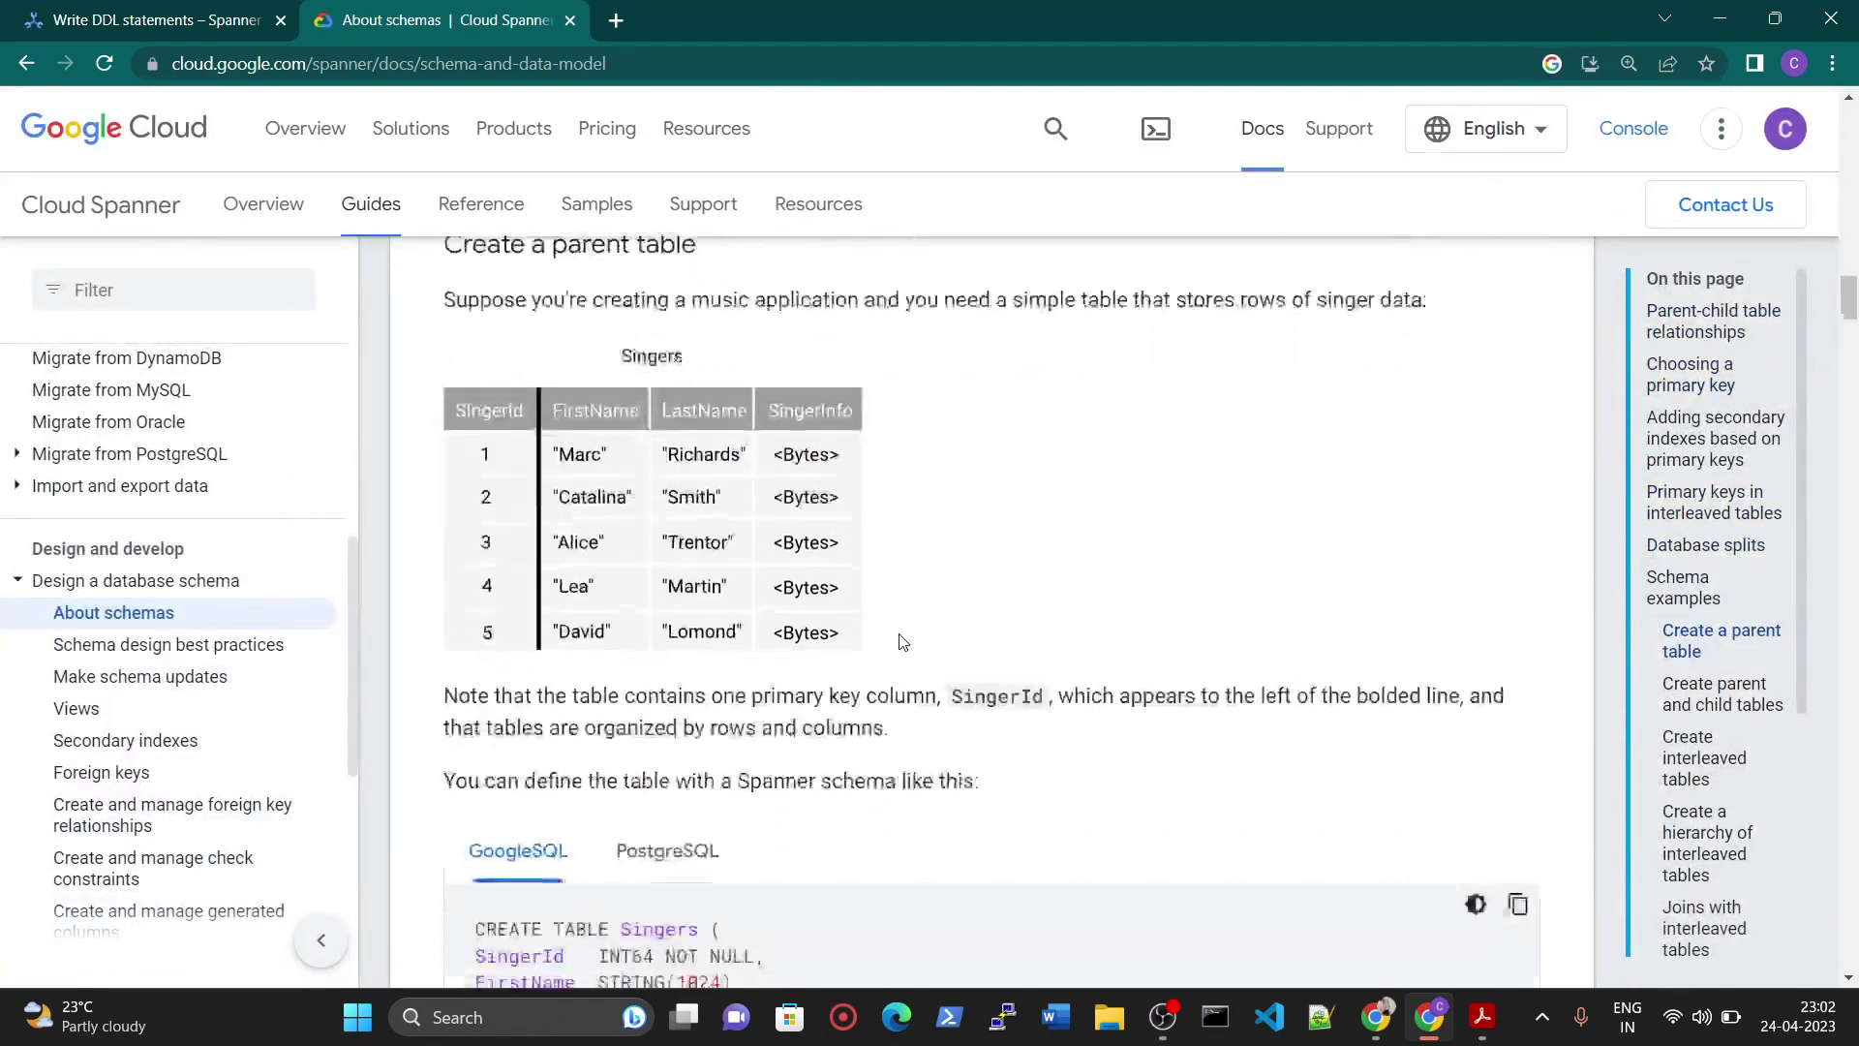
{"action": "scroll", "coordinate": [901, 643], "scroll_direction": "down", "scroll_amount": 3}
{"action": "scroll", "coordinate": [891, 652], "scroll_direction": "up", "scroll_amount": 1}
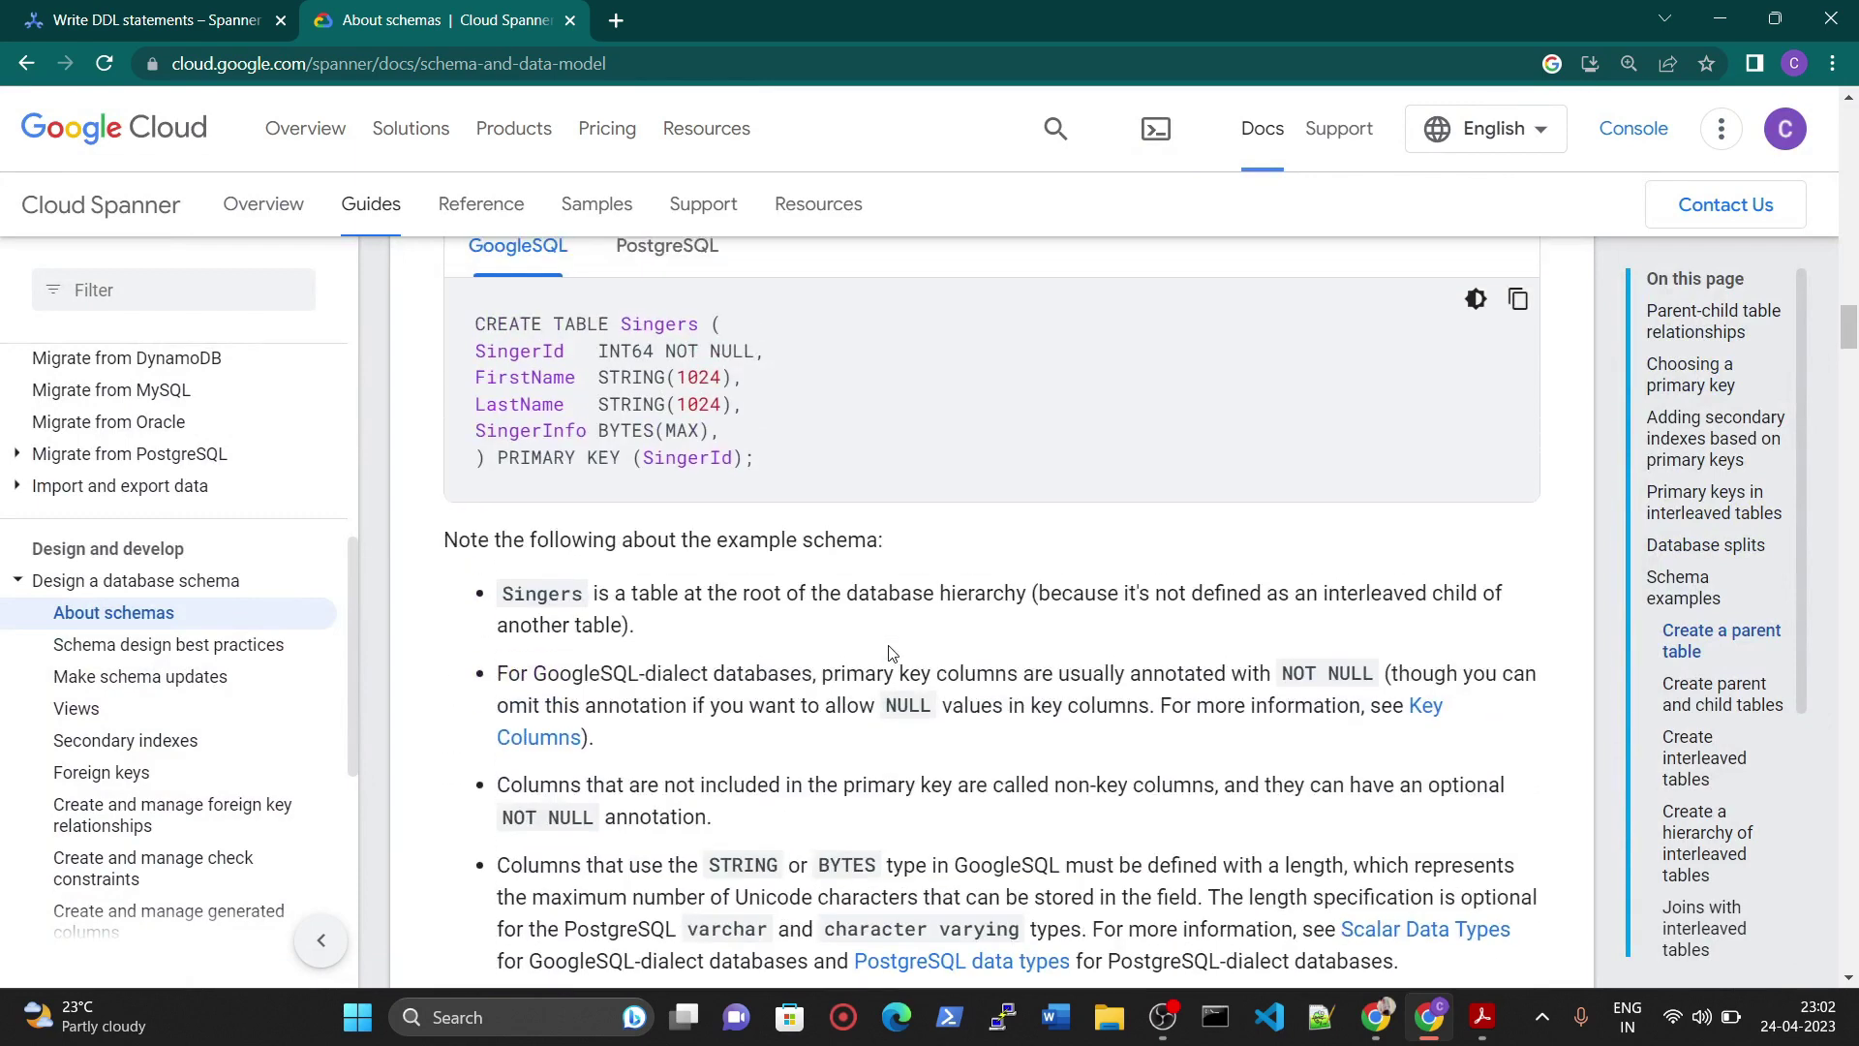
{"action": "scroll", "coordinate": [871, 647], "scroll_direction": "up", "scroll_amount": 1}
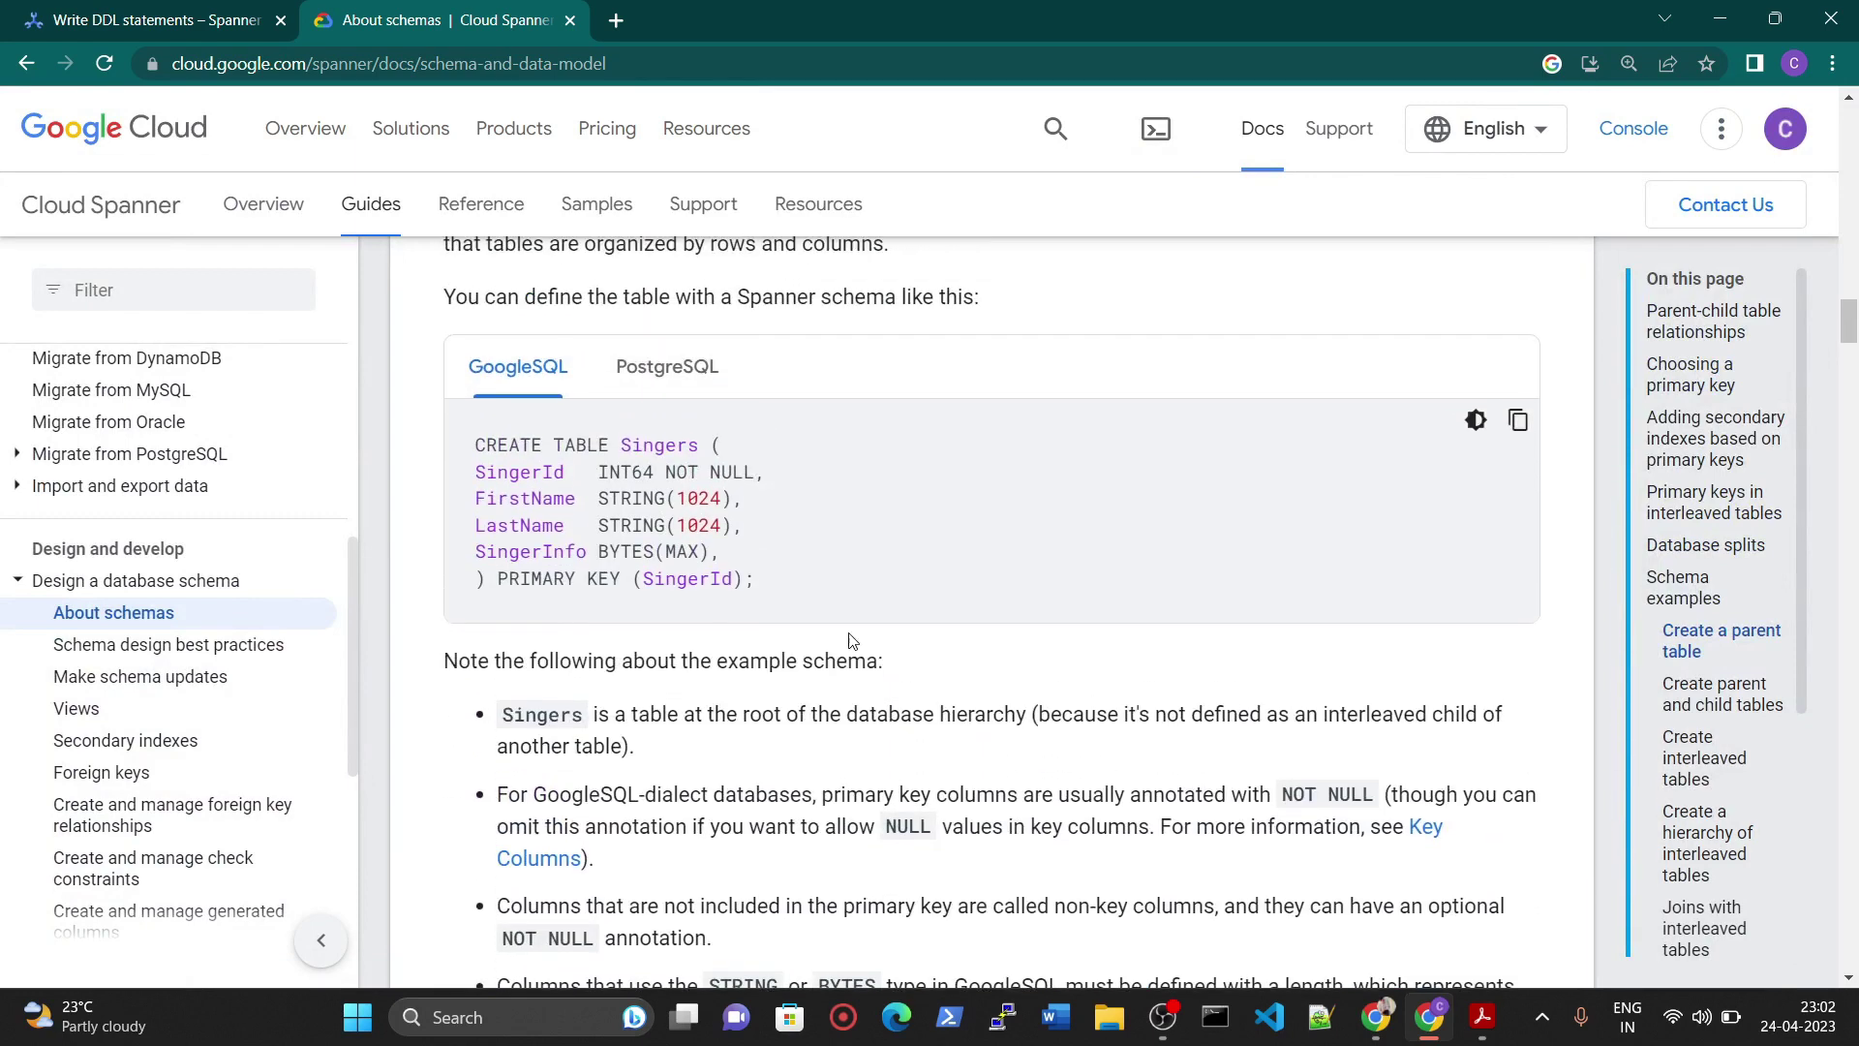
{"action": "left_click", "coordinate": [1518, 422]}
- Replace the DDL text for trialdatabase with the copied CREATE TABLE Singers statement and submit it
{"action": "left_click", "coordinate": [155, 20]}
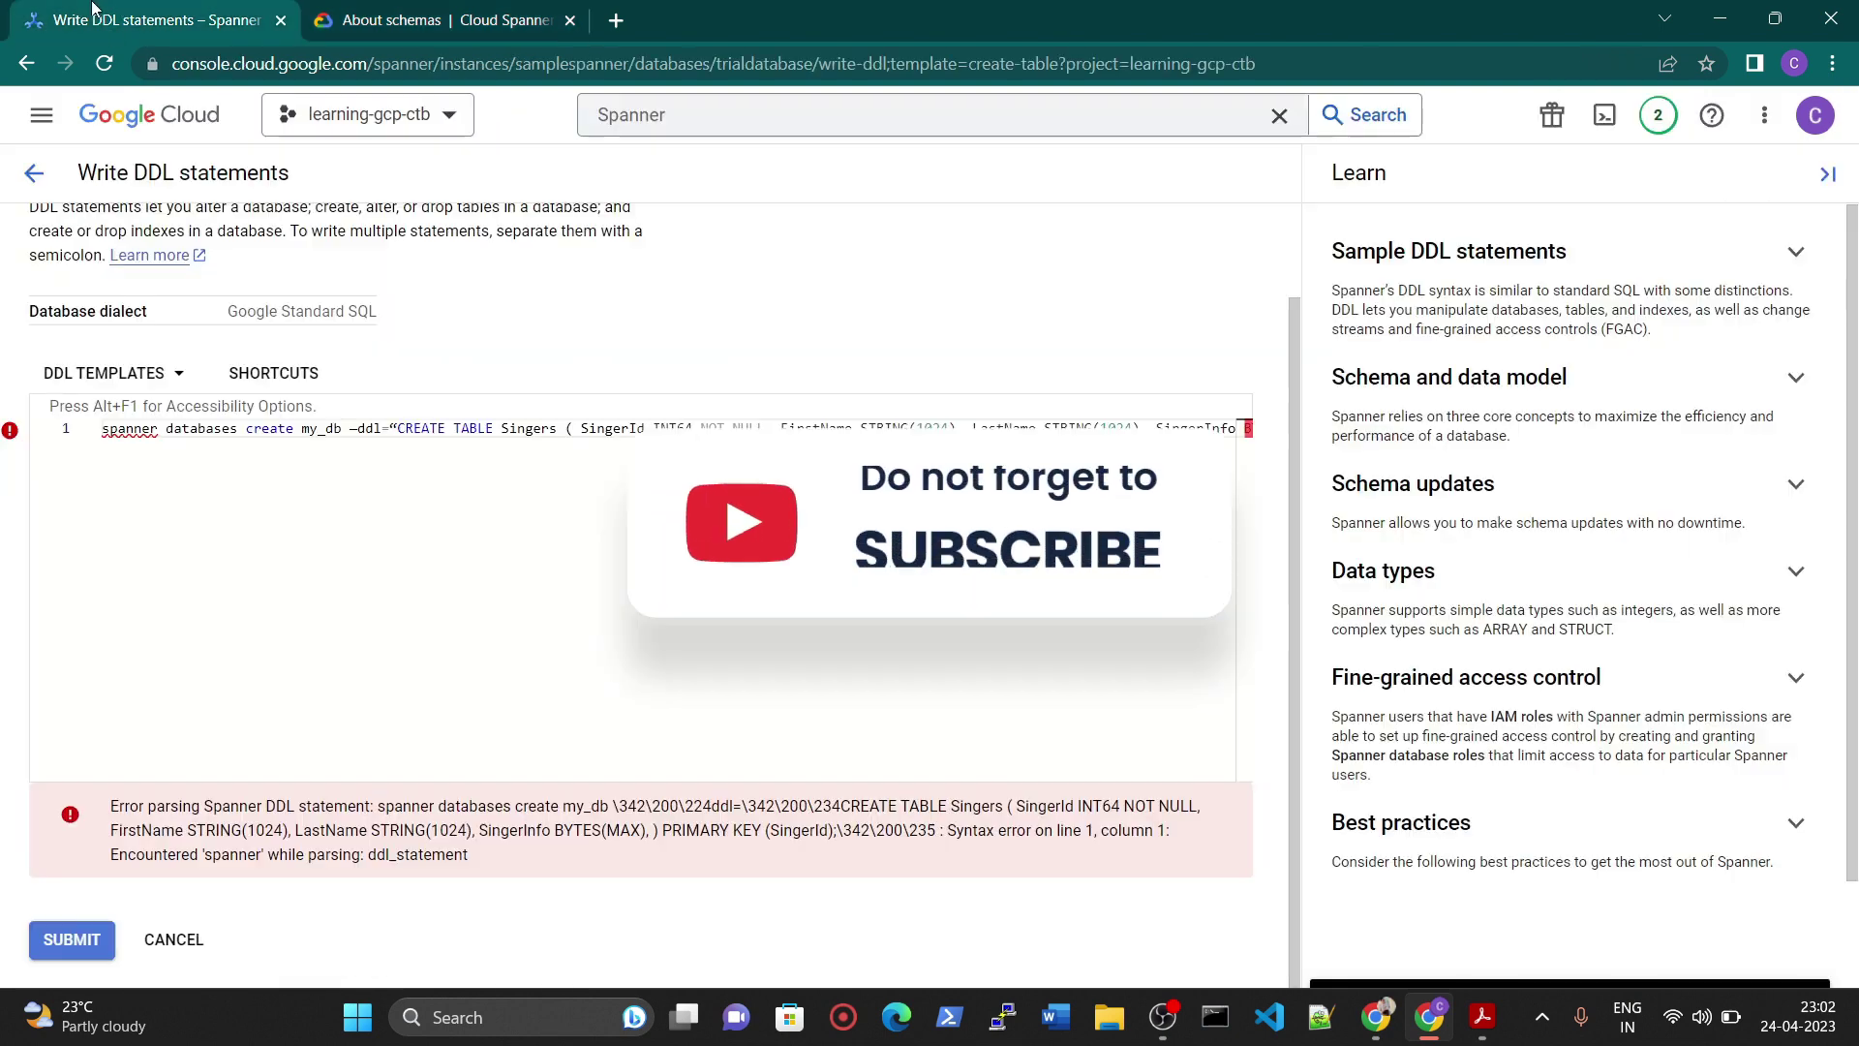
{"action": "left_click", "coordinate": [286, 536]}
{"action": "key", "text": "ctrl+a"}
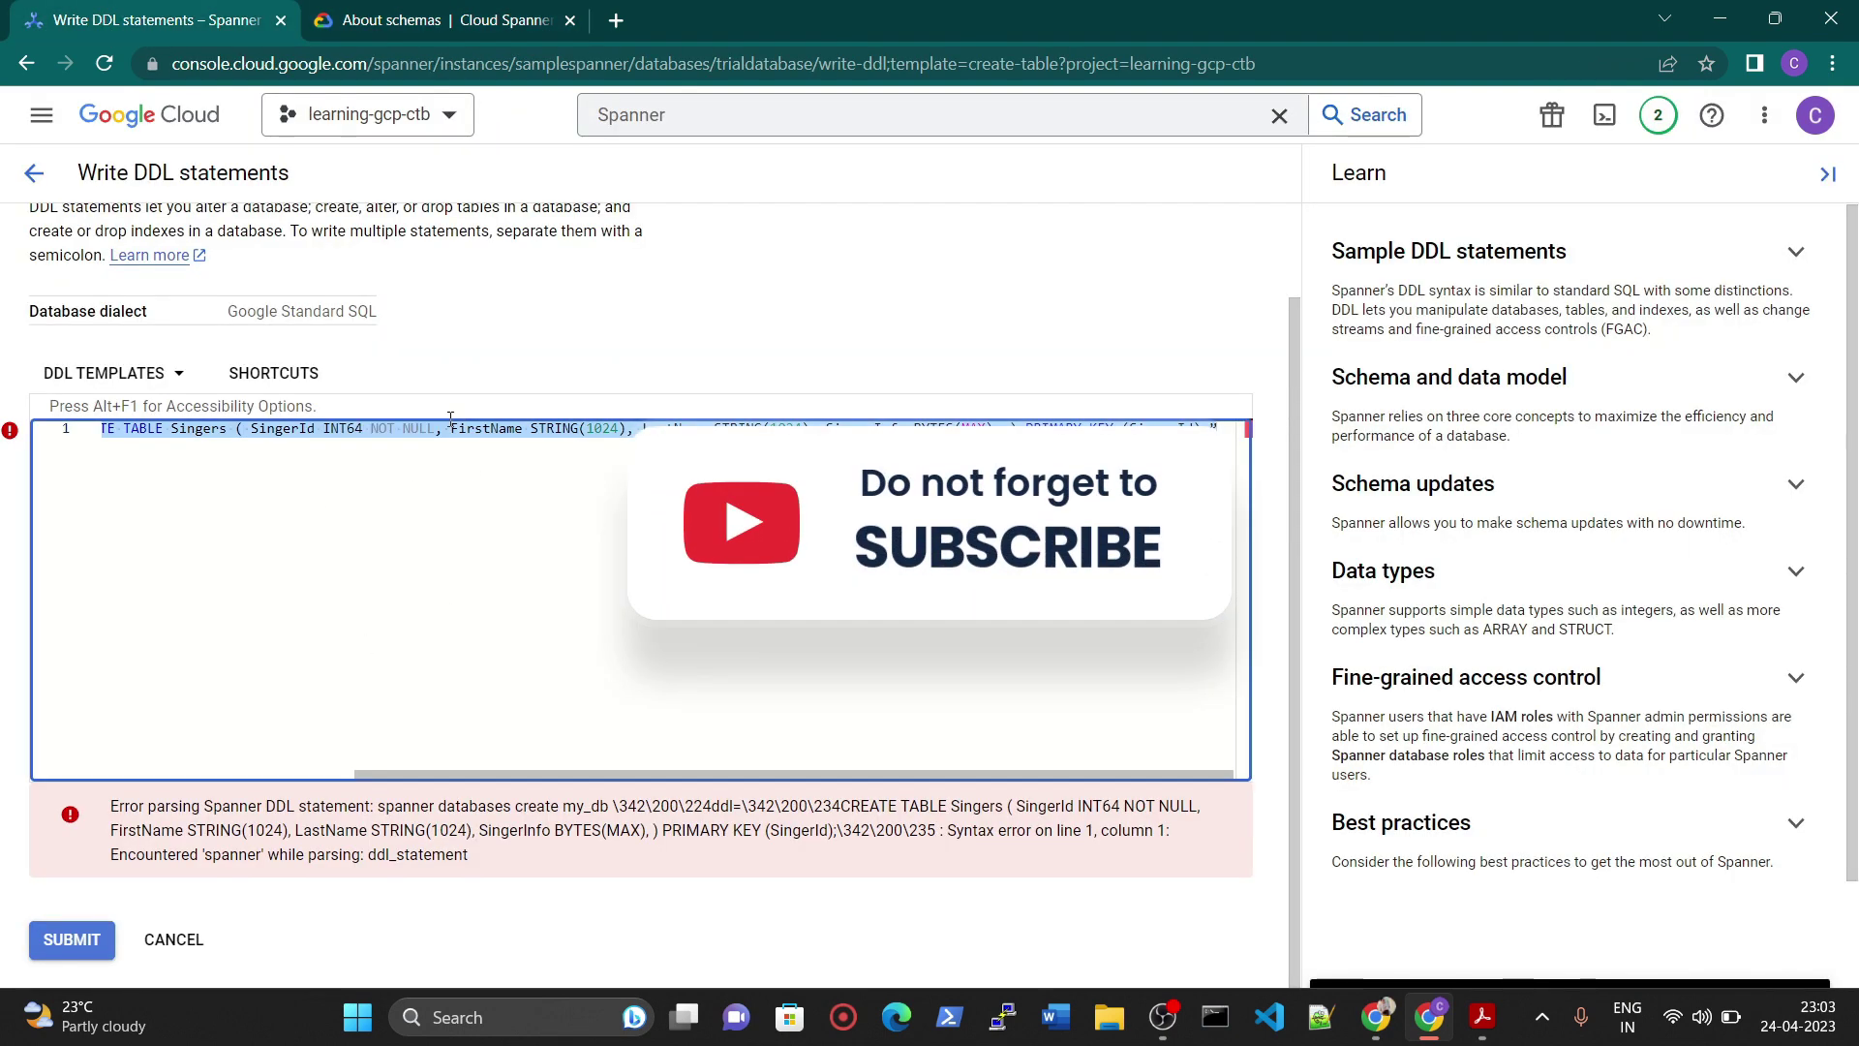
{"action": "key", "text": "BackSpace"}
{"action": "key", "text": "ctrl+v"}
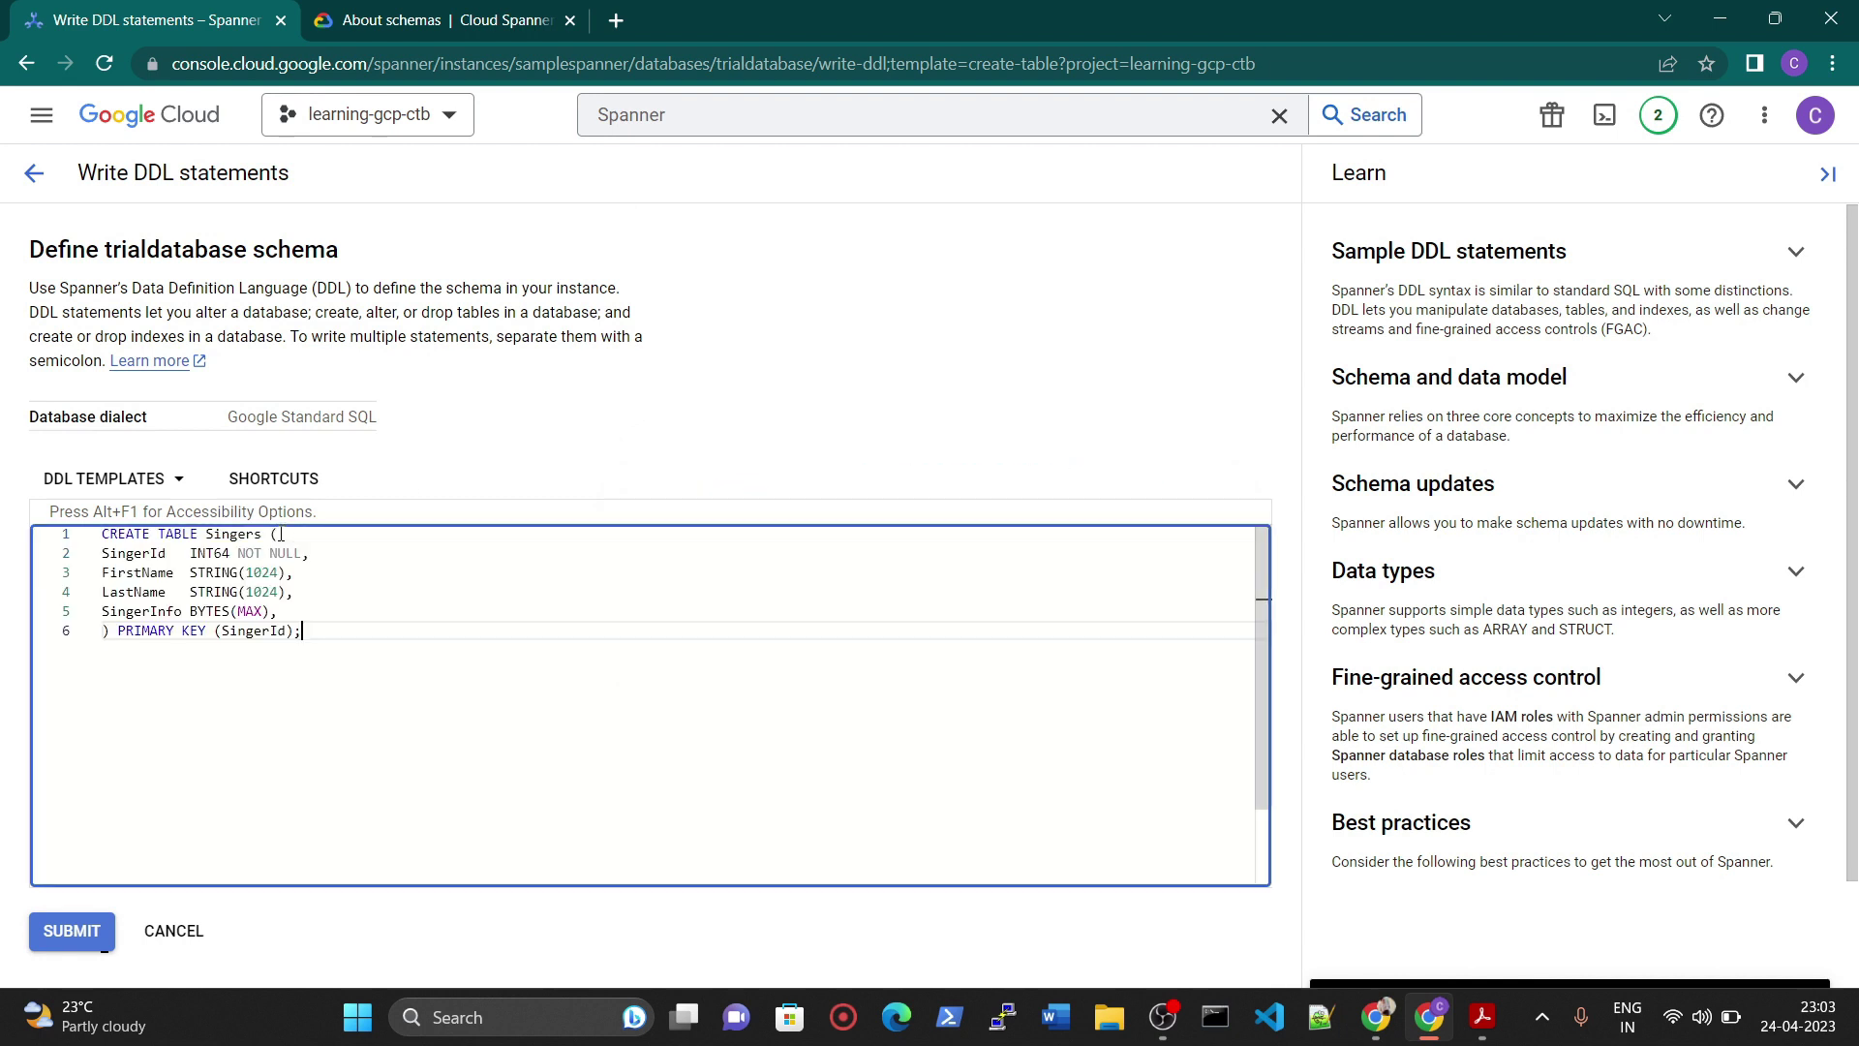
{"action": "left_click", "coordinate": [107, 919]}
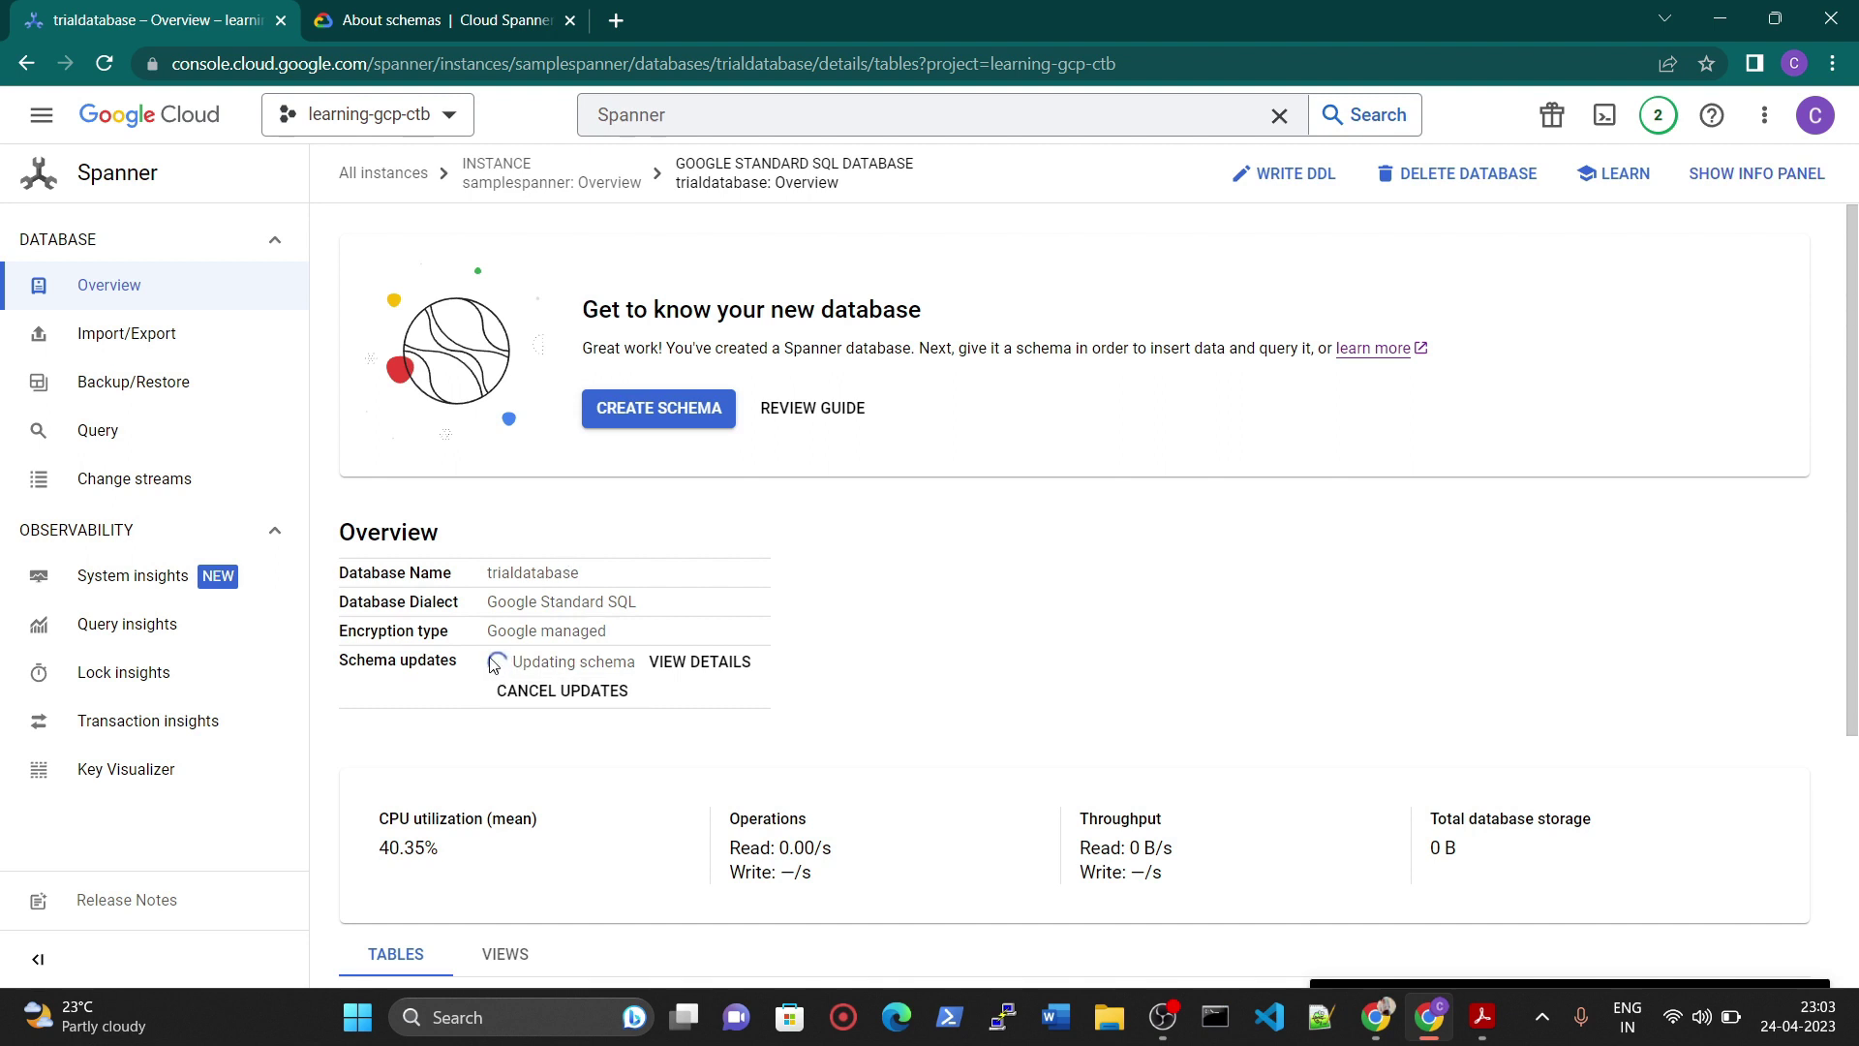
- Examine the Singers table's schema and the DDL template for adding an interleaved table, and leave the template unsubmitted
{"action": "scroll", "coordinate": [775, 692], "scroll_direction": "down", "scroll_amount": 3}
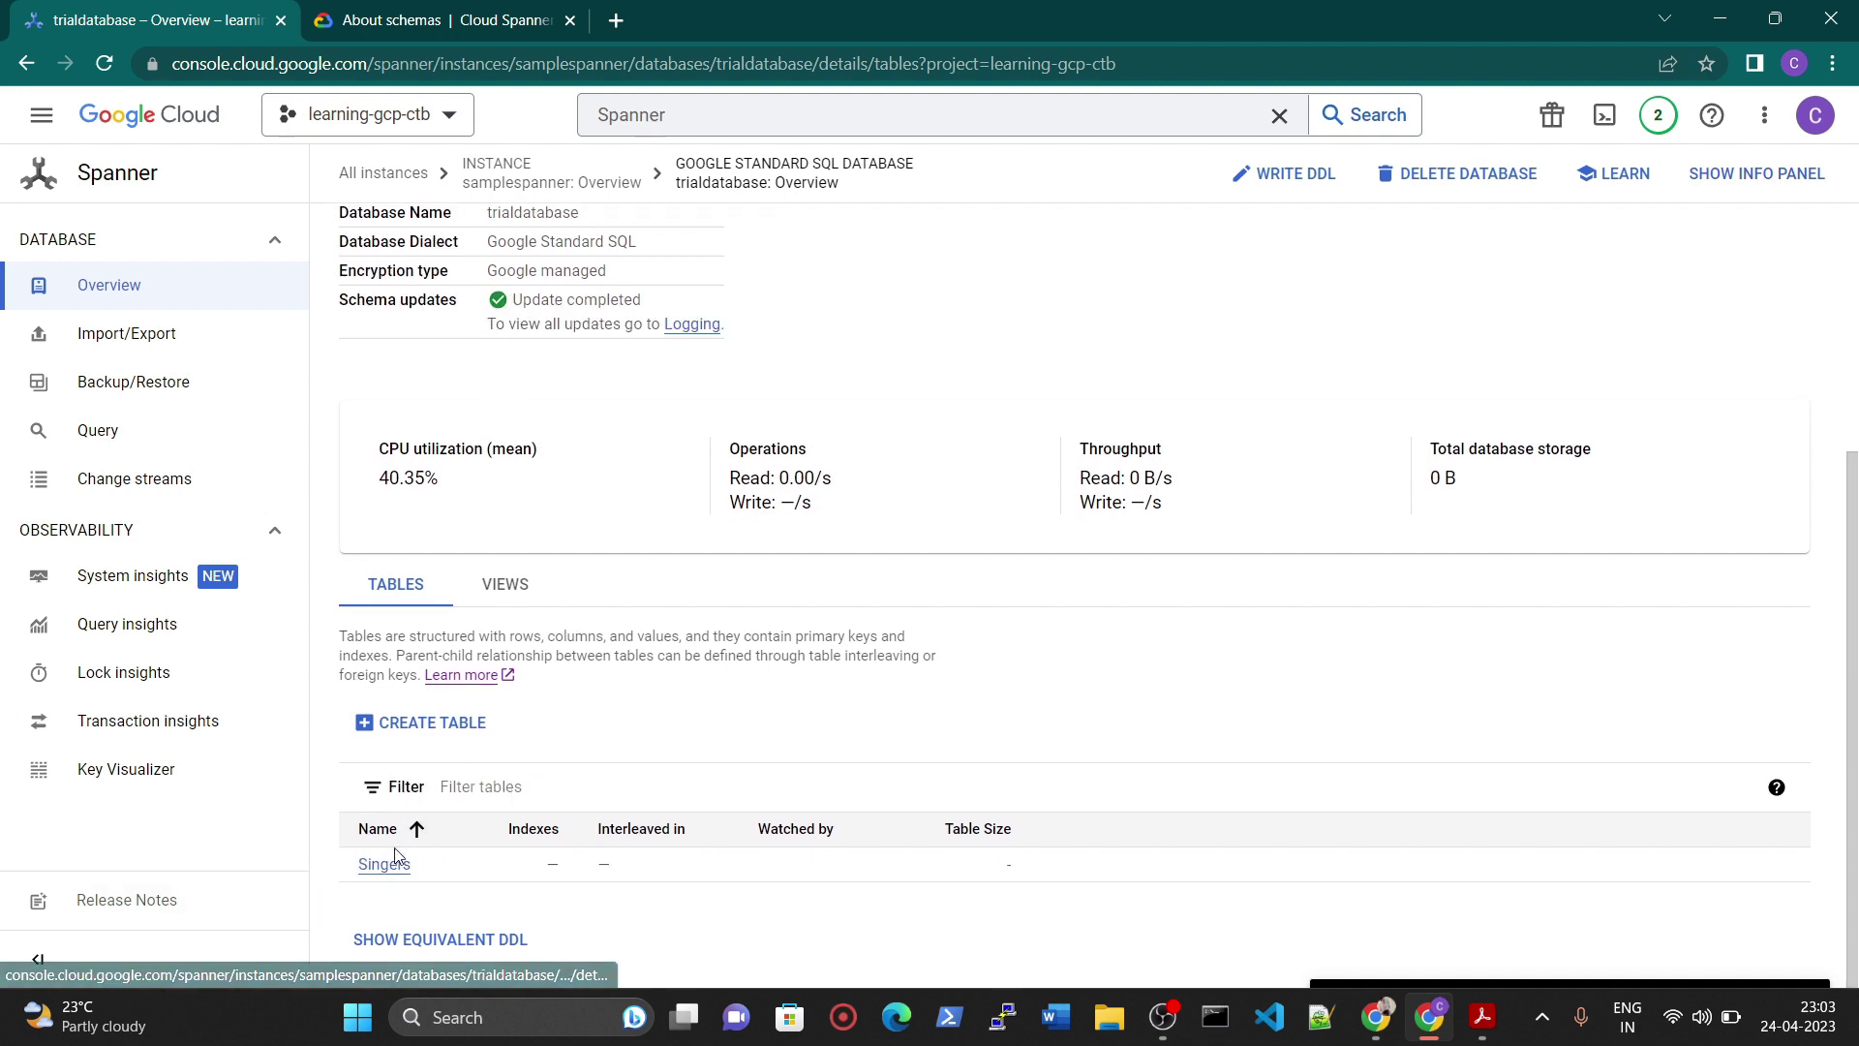
{"action": "left_click", "coordinate": [387, 863]}
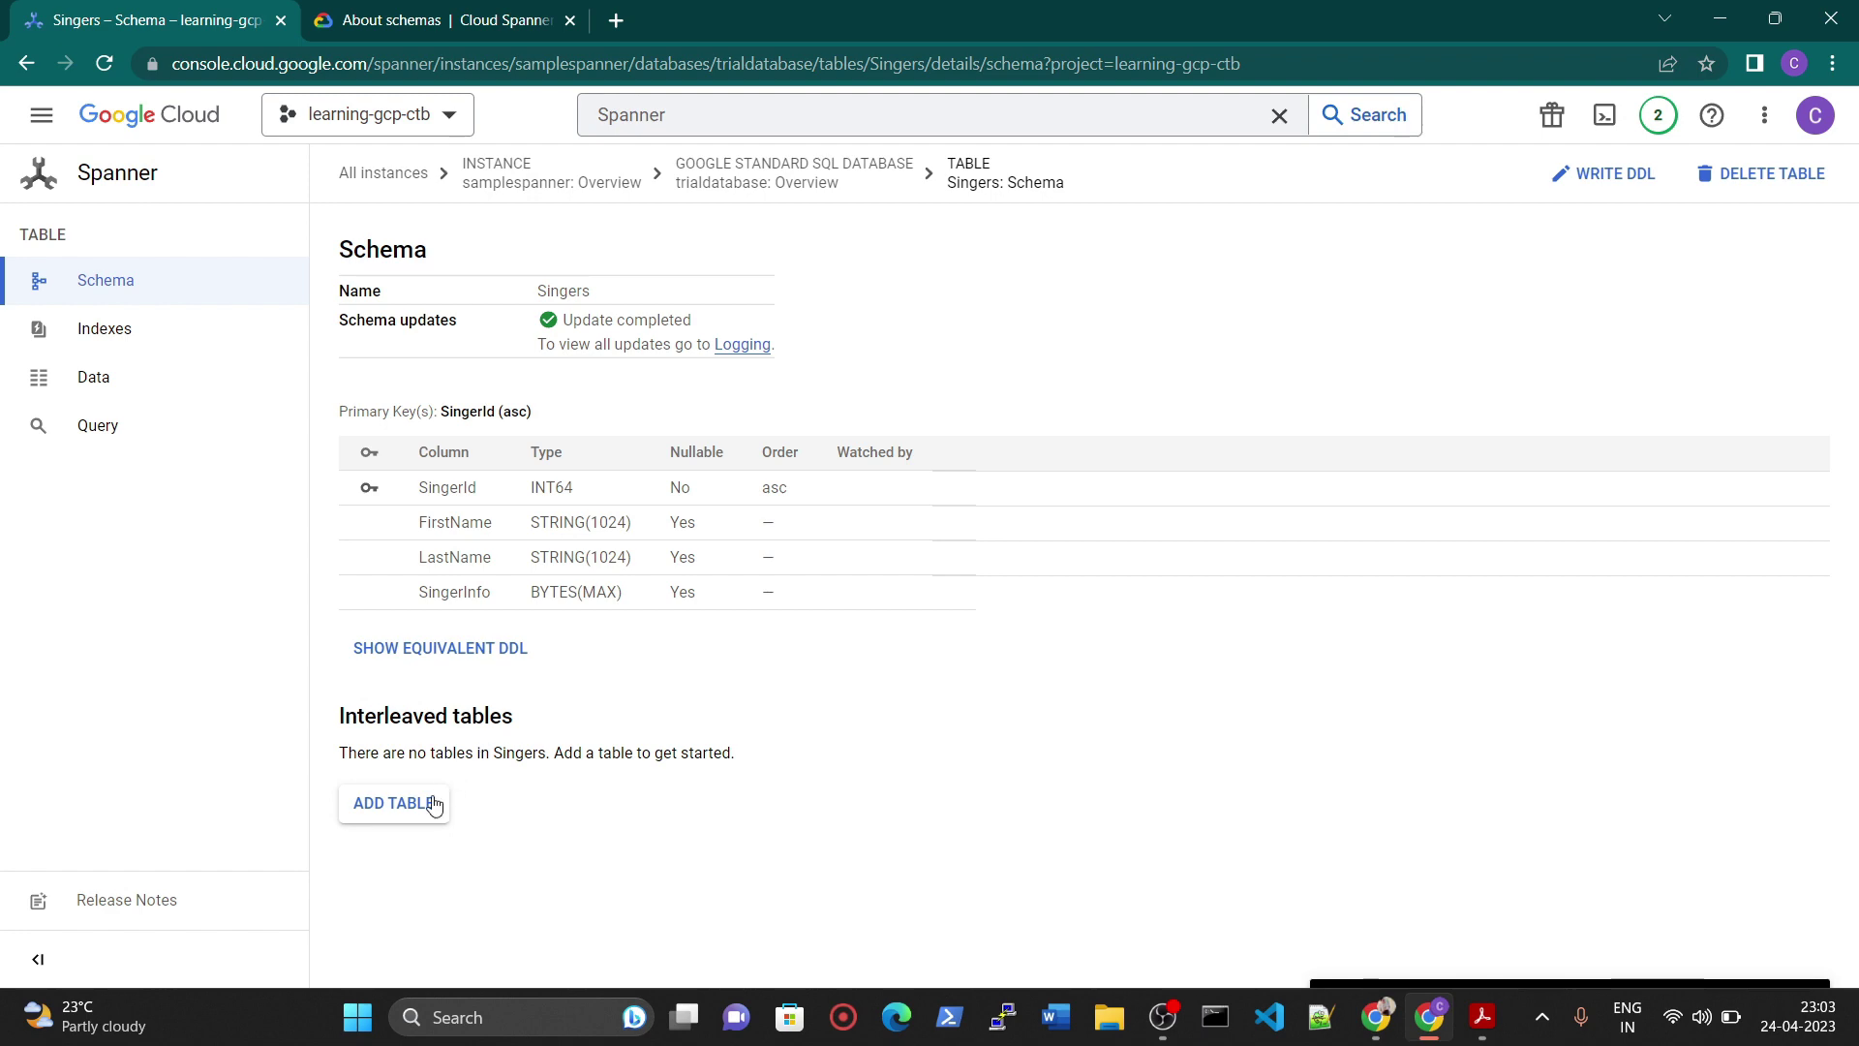
{"action": "left_click", "coordinate": [394, 804]}
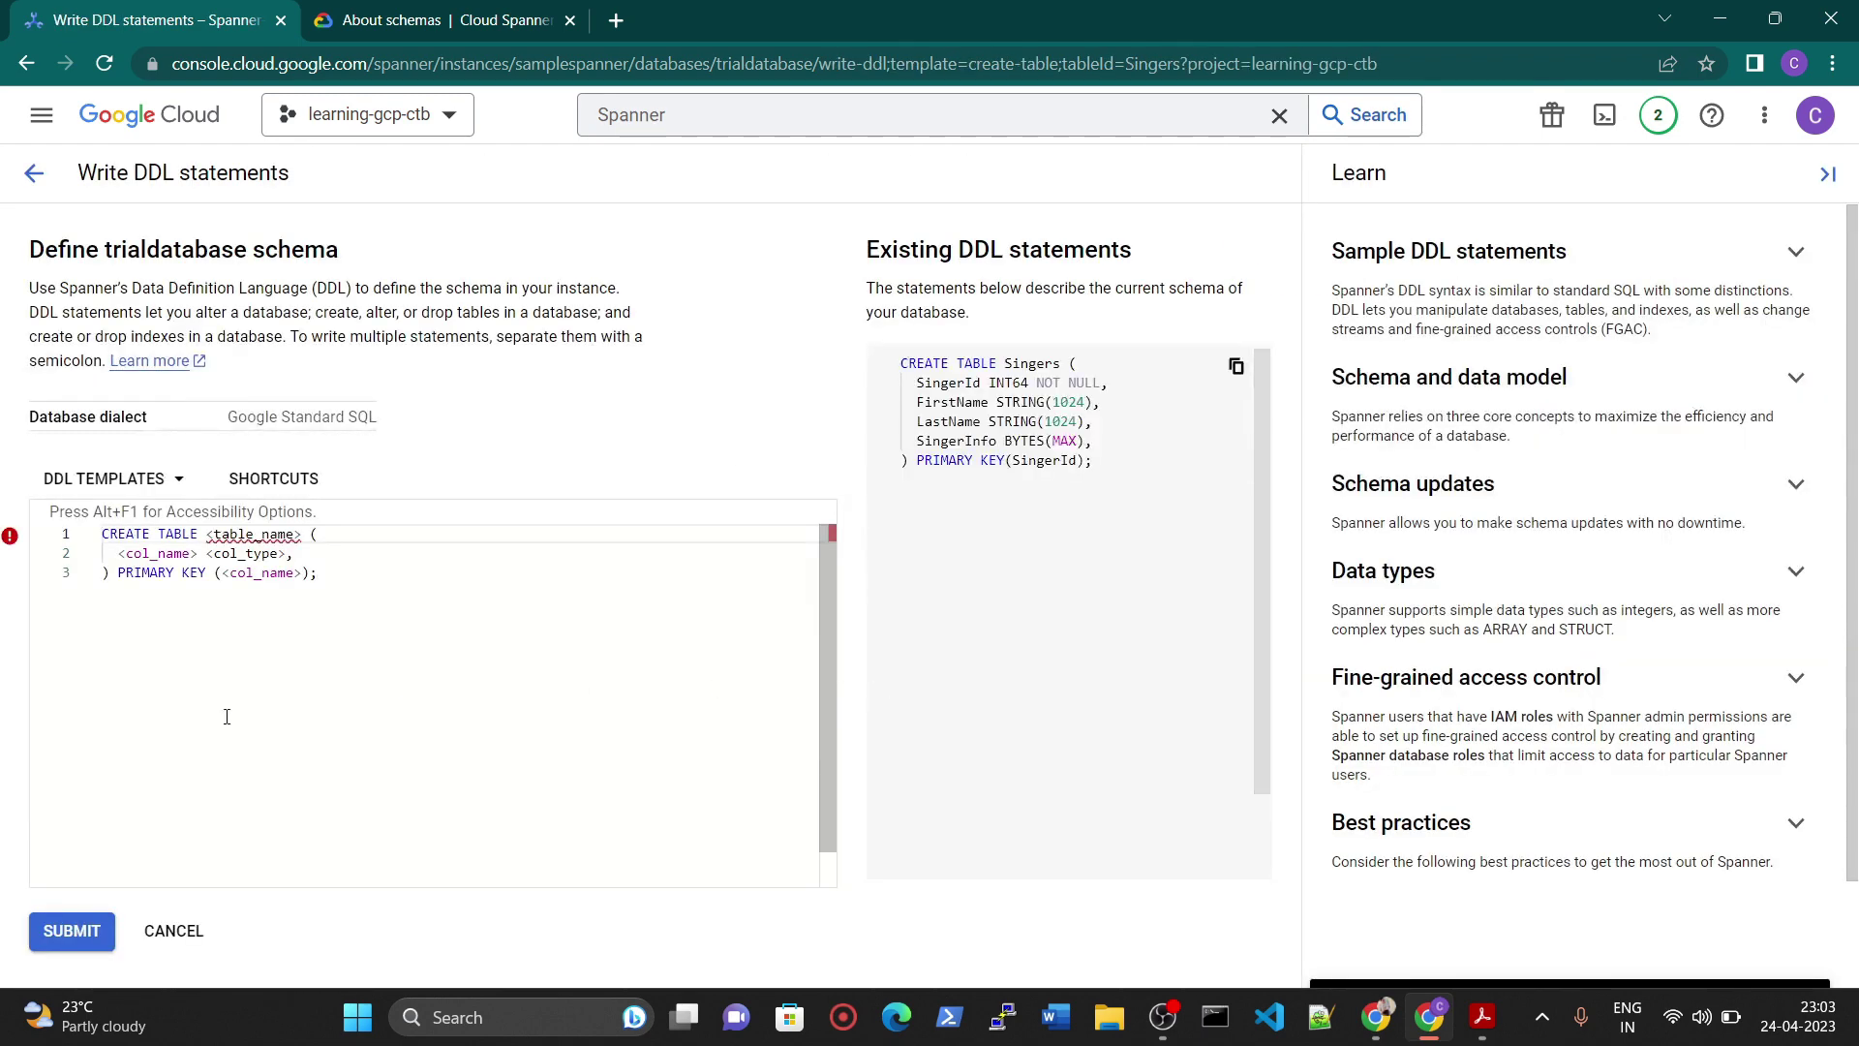
{"action": "left_click", "coordinate": [33, 172]}
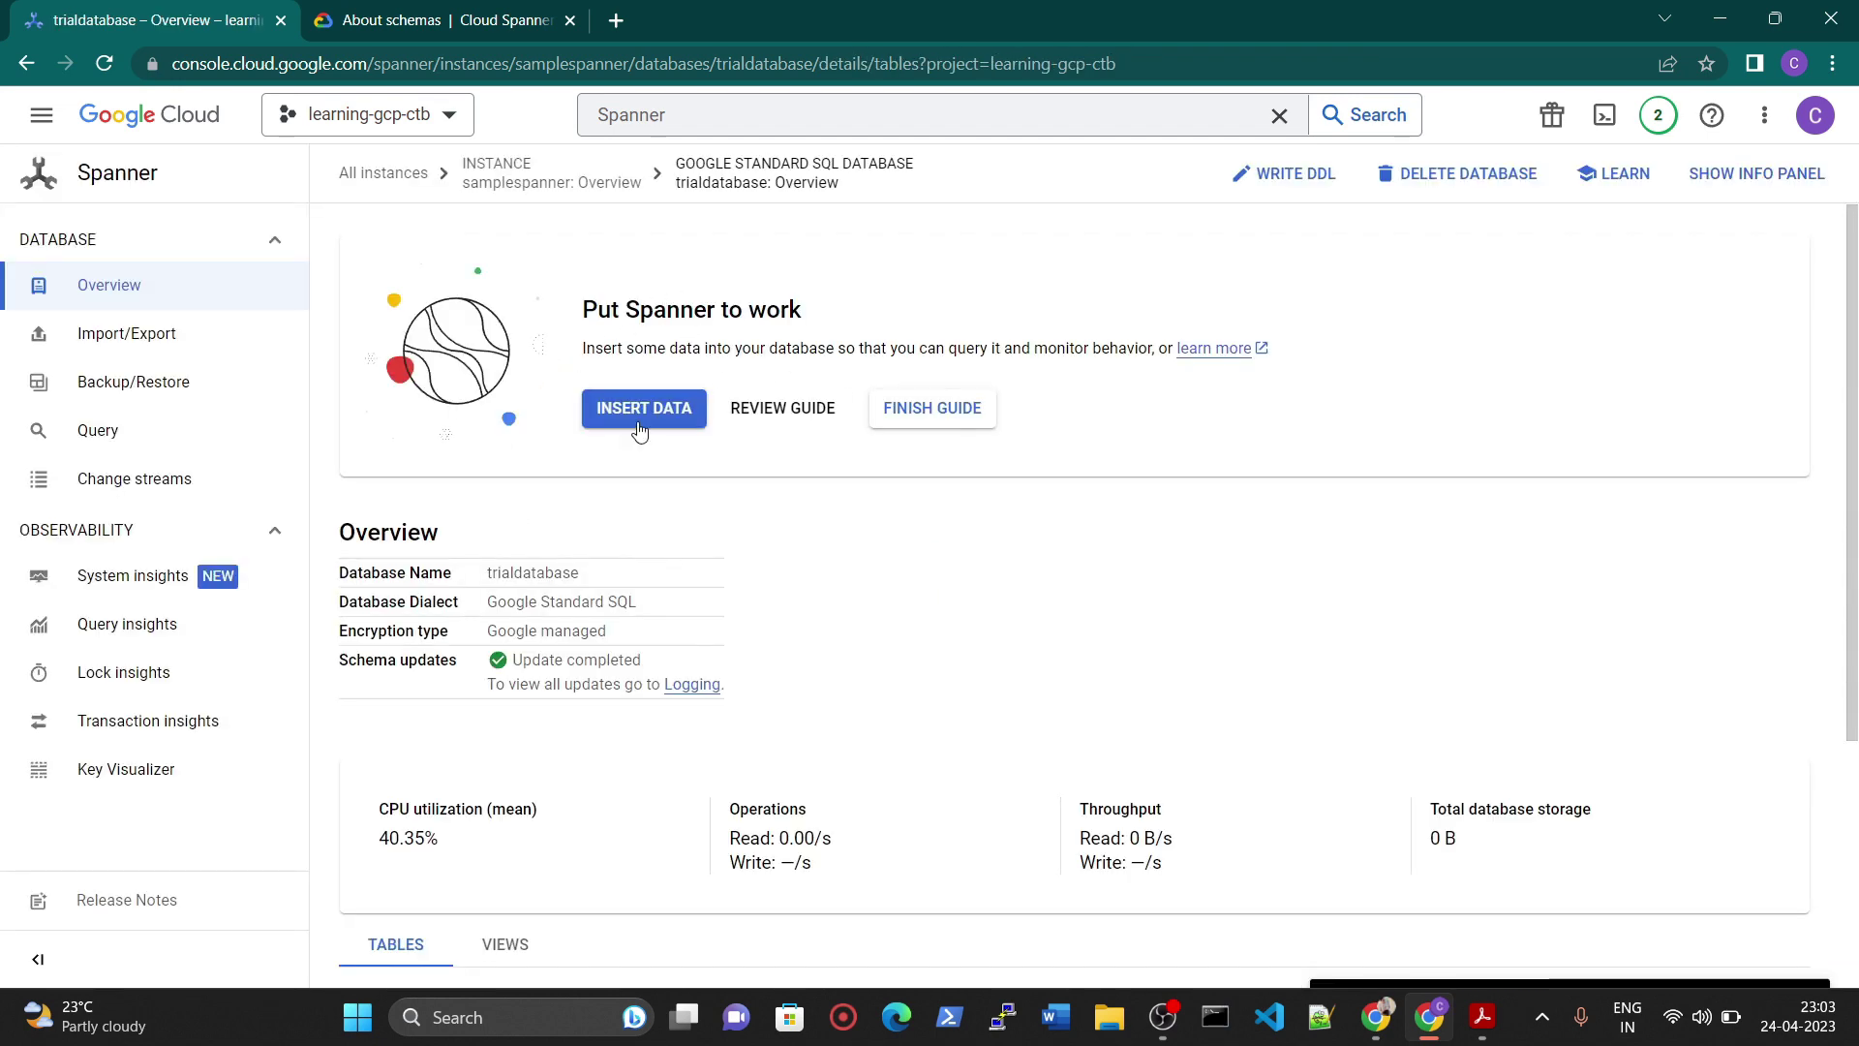
- Open the data of the Singers table and start an insert query for a new row
{"action": "scroll", "coordinate": [620, 697], "scroll_direction": "down", "scroll_amount": 4}
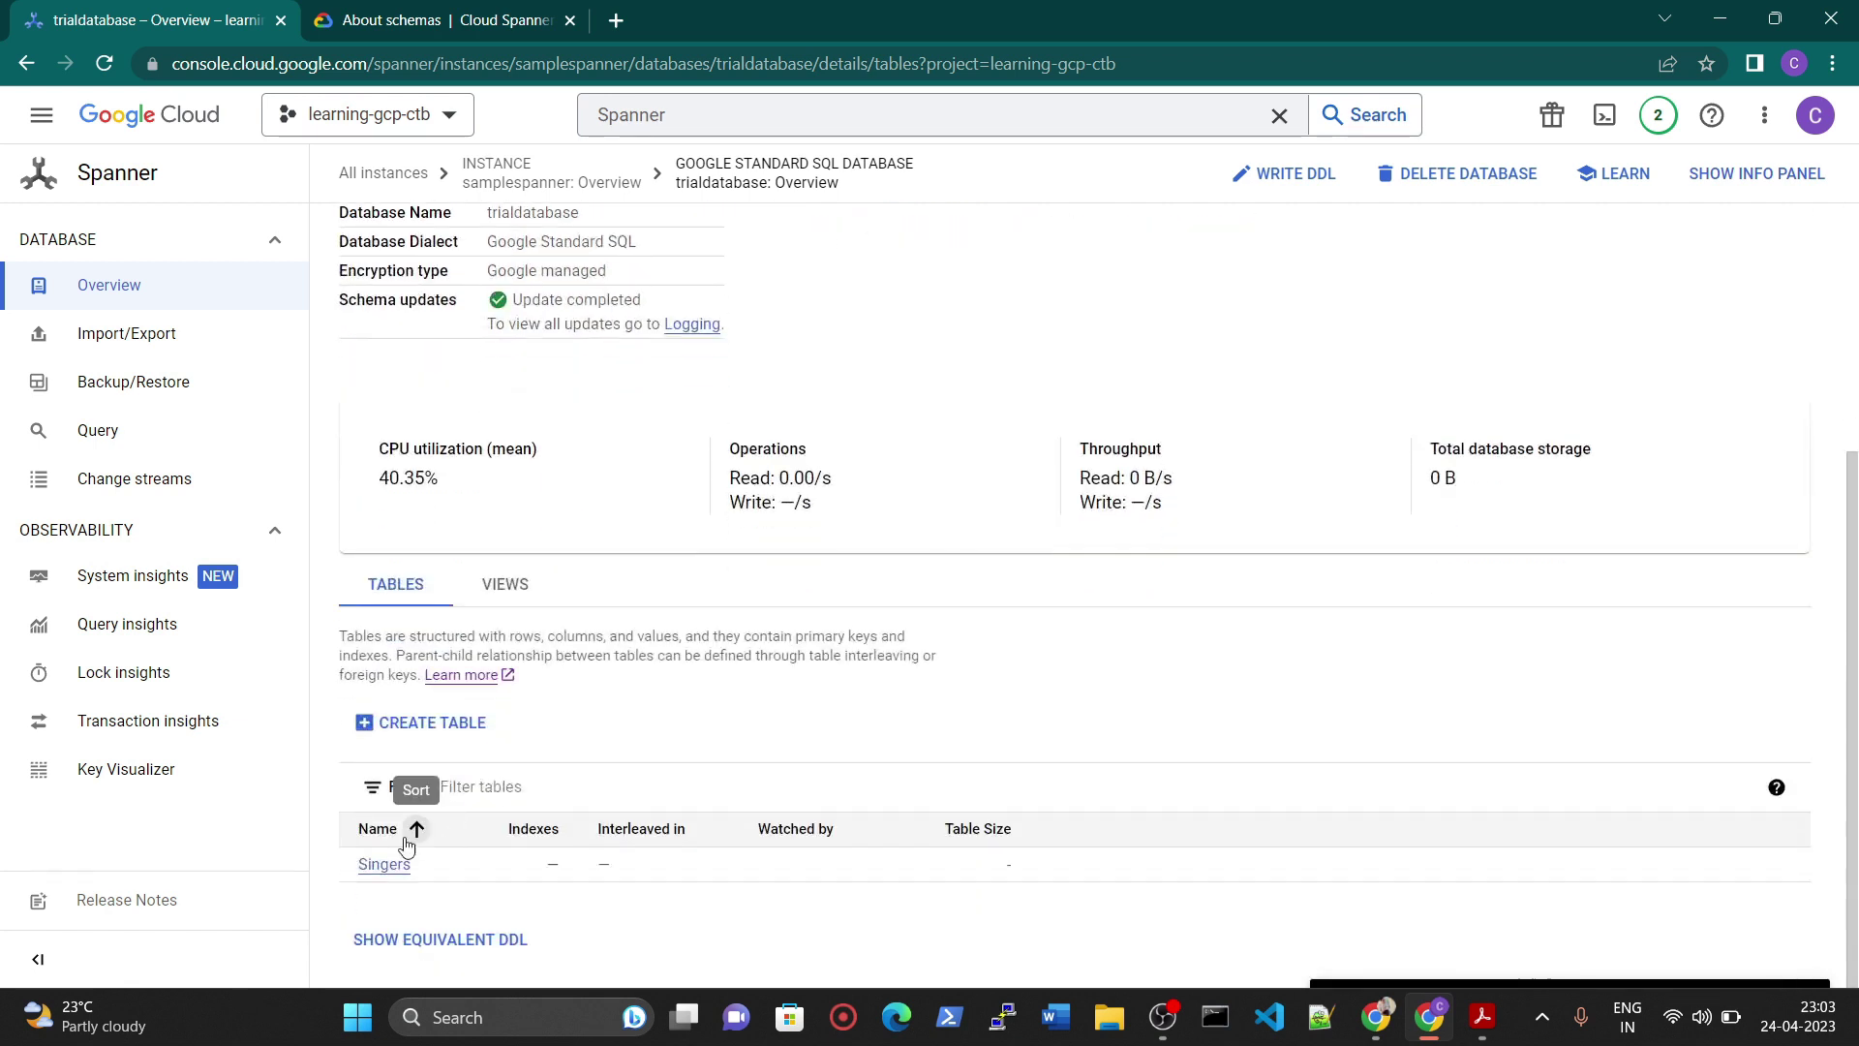
{"action": "left_click", "coordinate": [385, 882]}
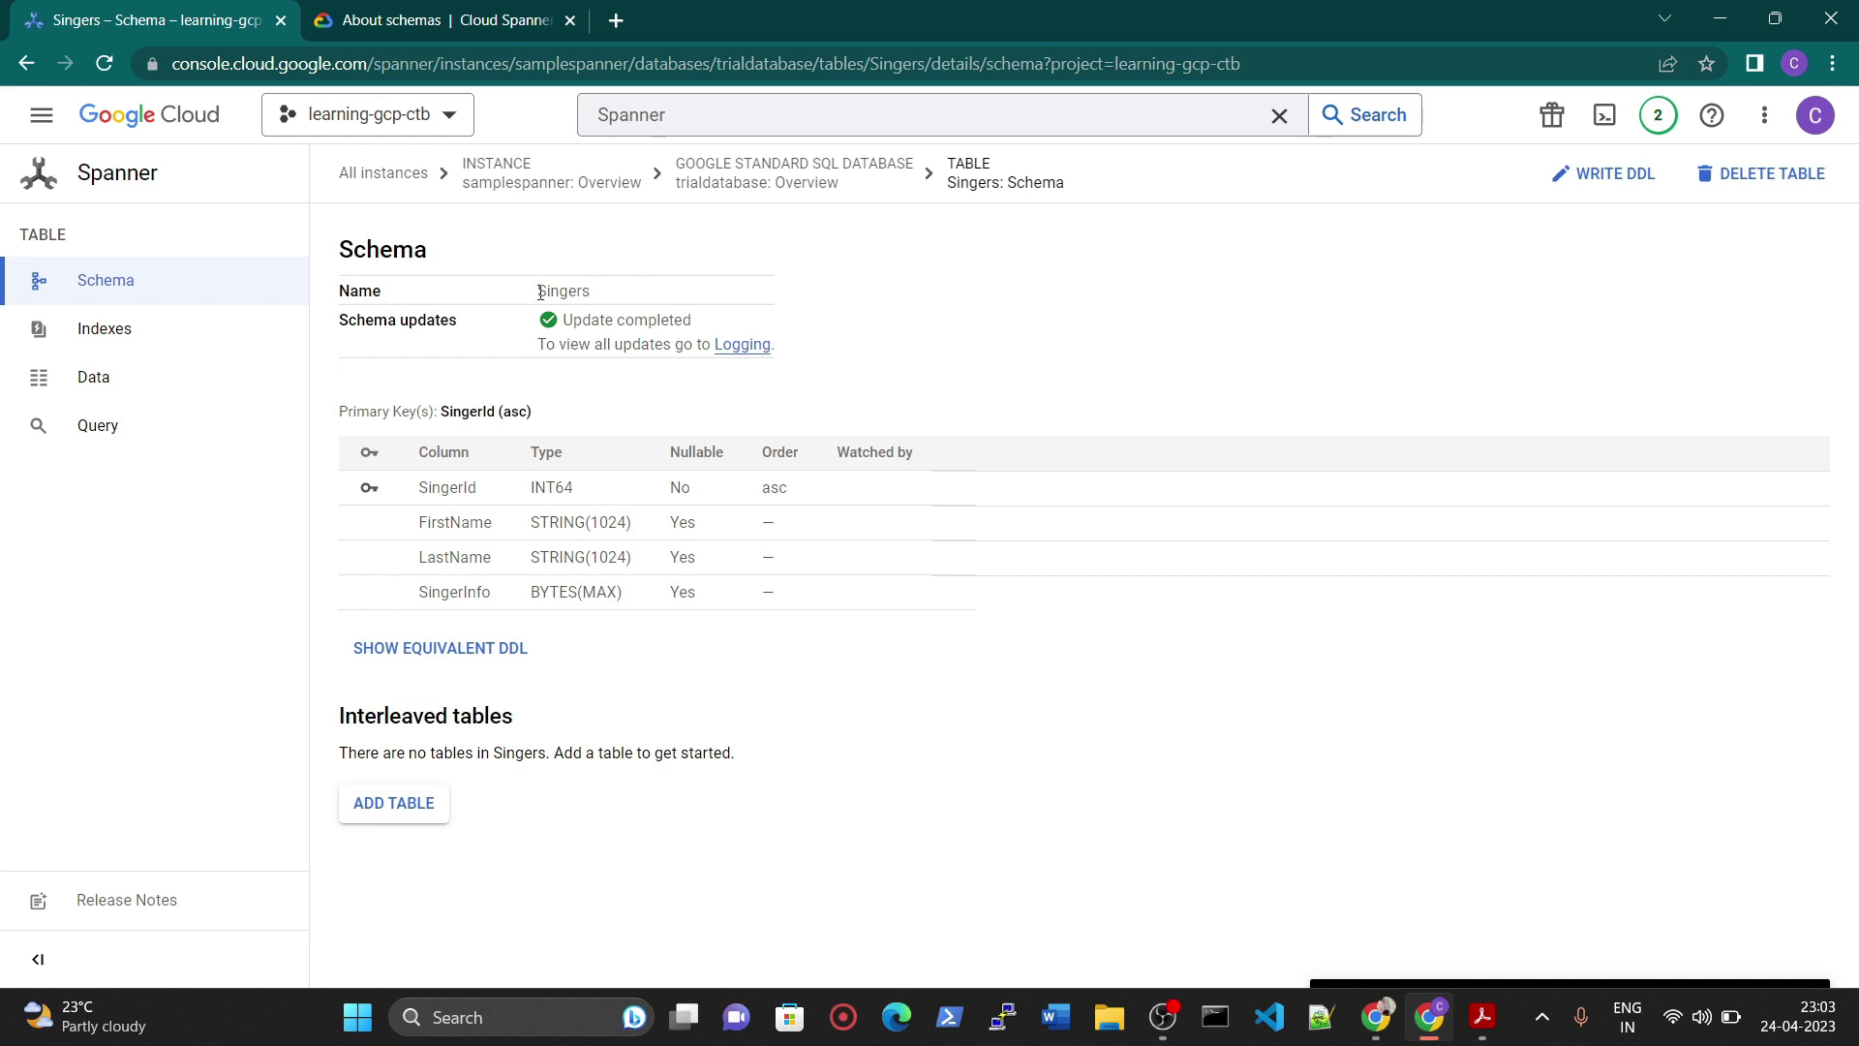
{"action": "left_click", "coordinate": [85, 383]}
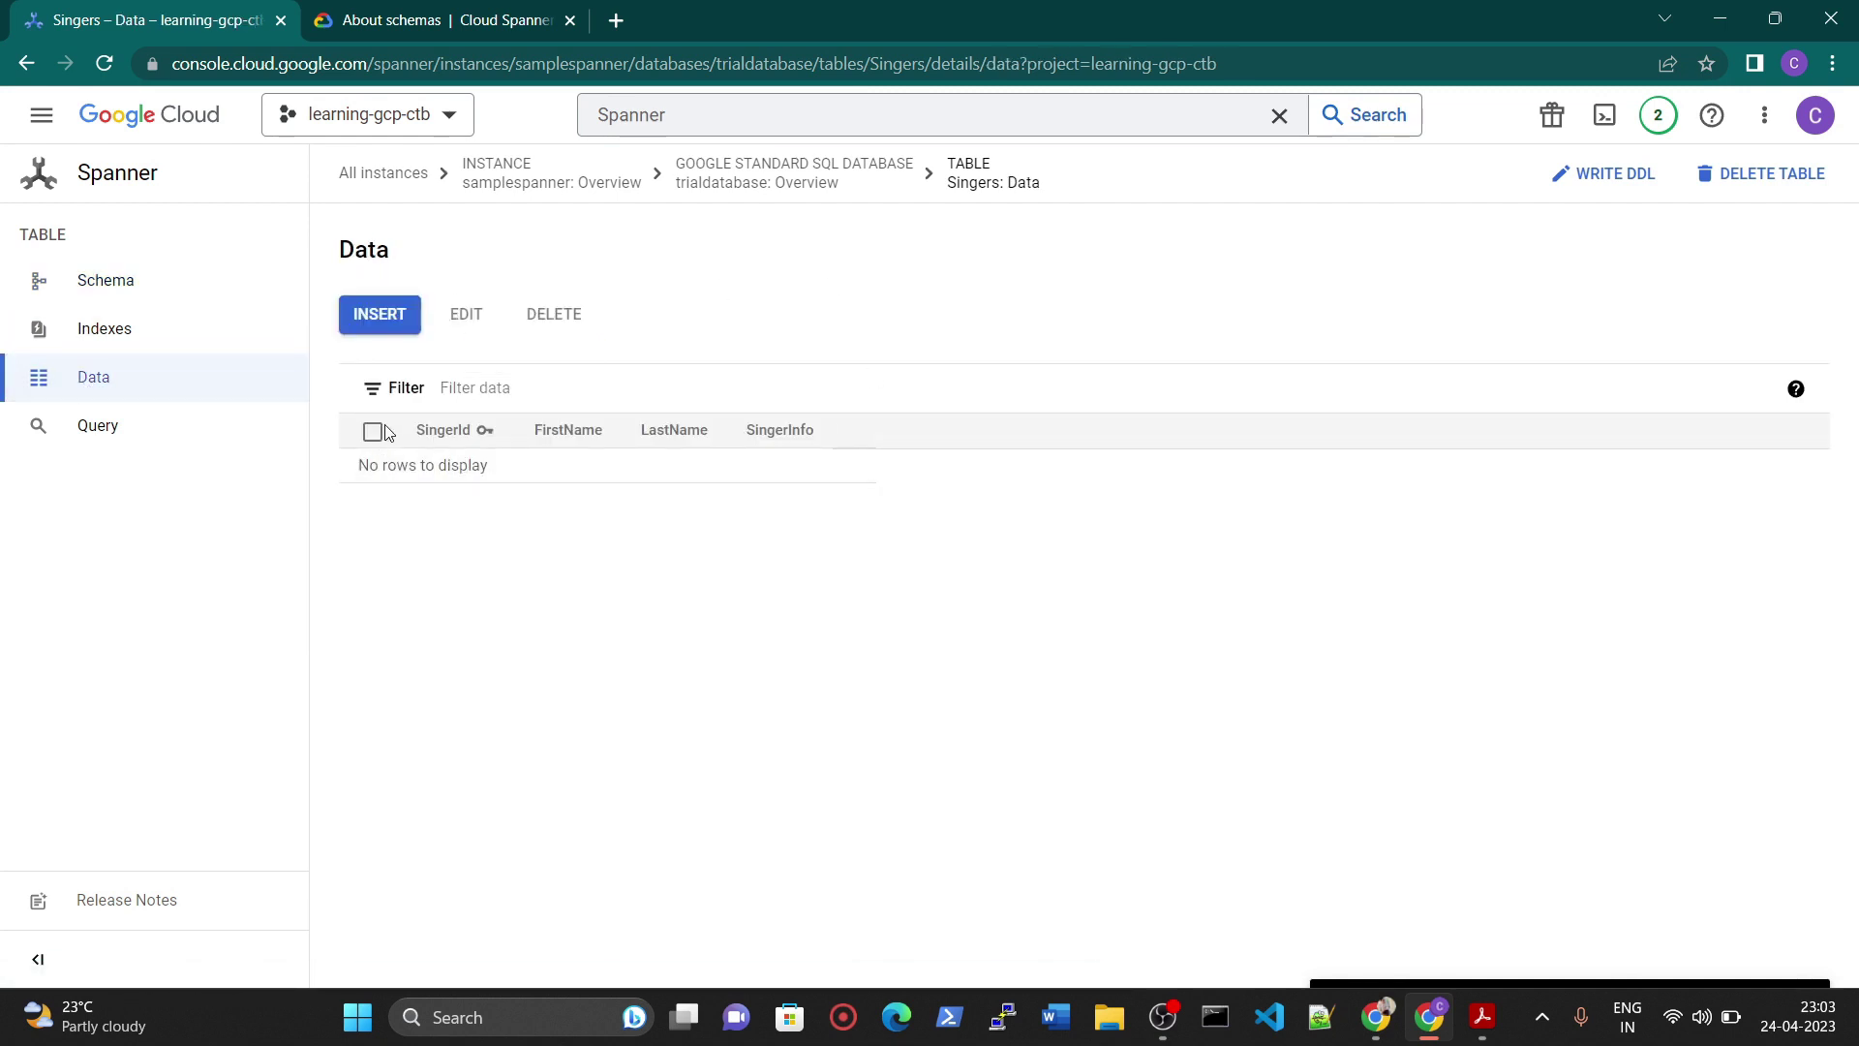
{"action": "left_click", "coordinate": [385, 315]}
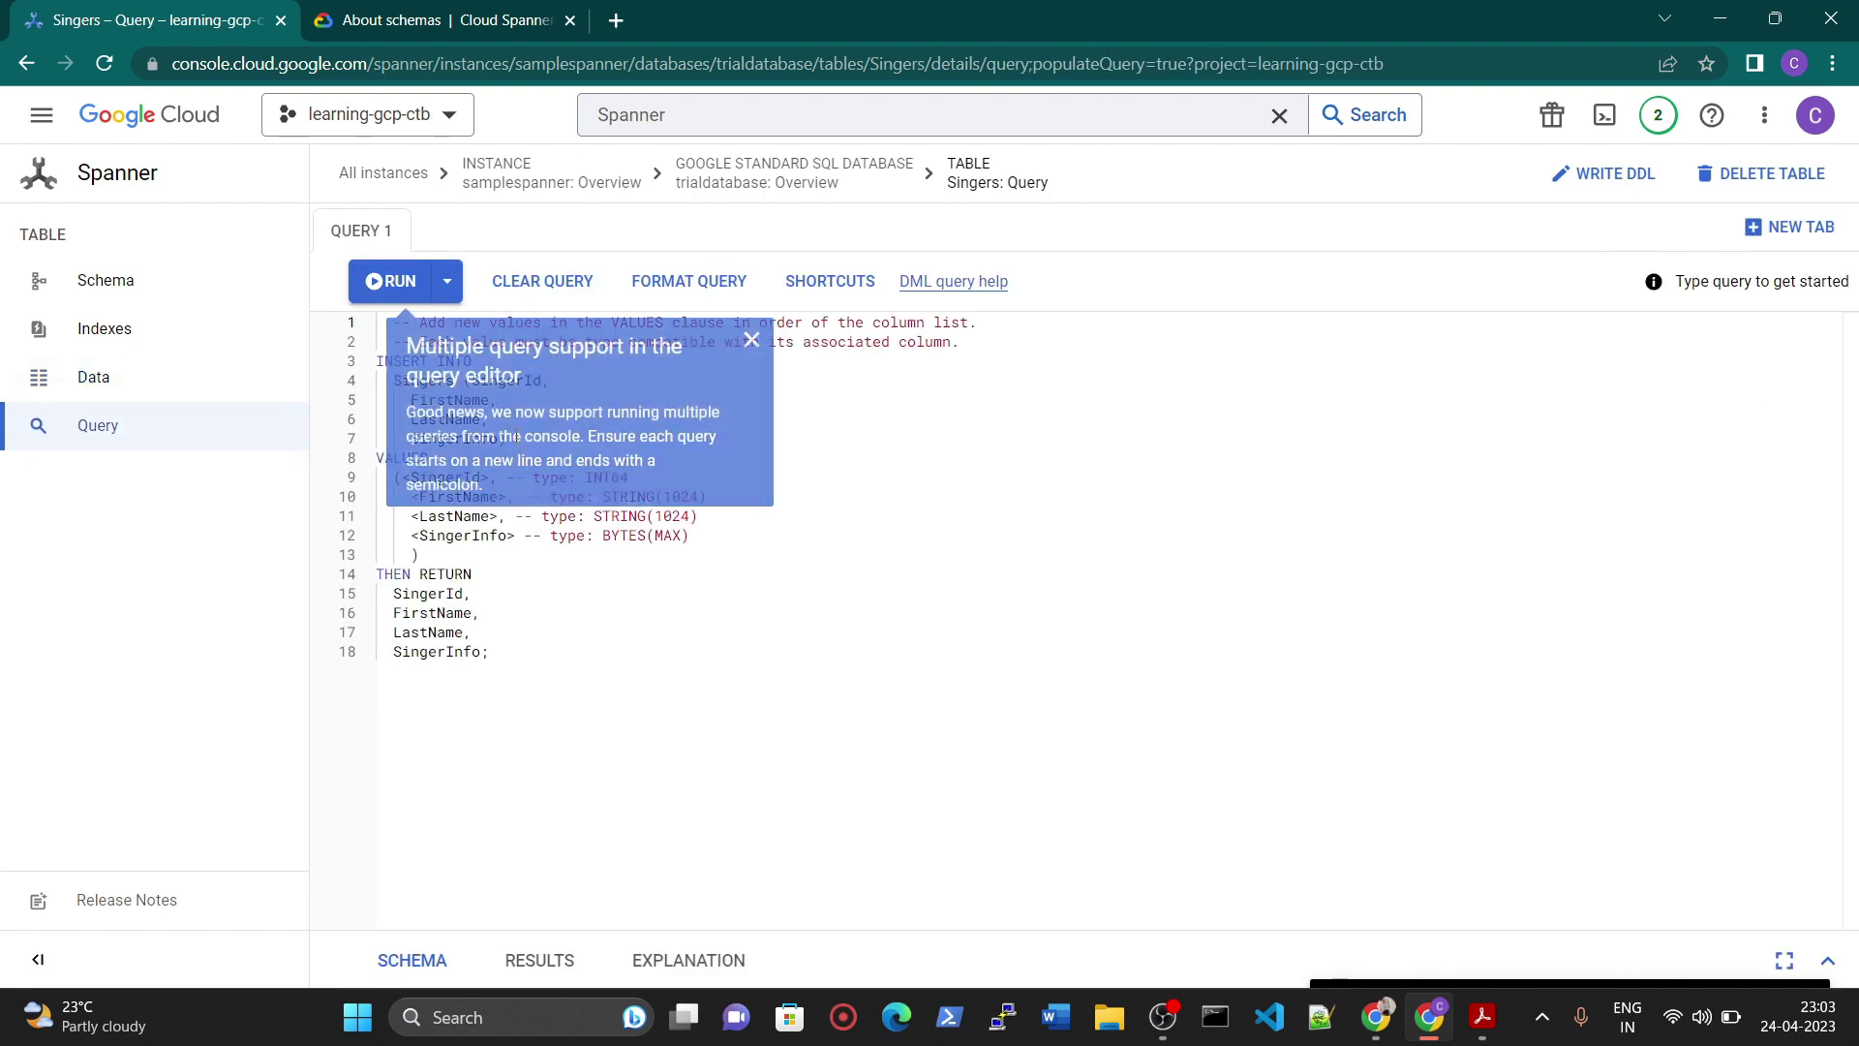
- Dismiss the multiple query support notice and examine the column list of the Singers insert query template
{"action": "left_click", "coordinate": [752, 341]}
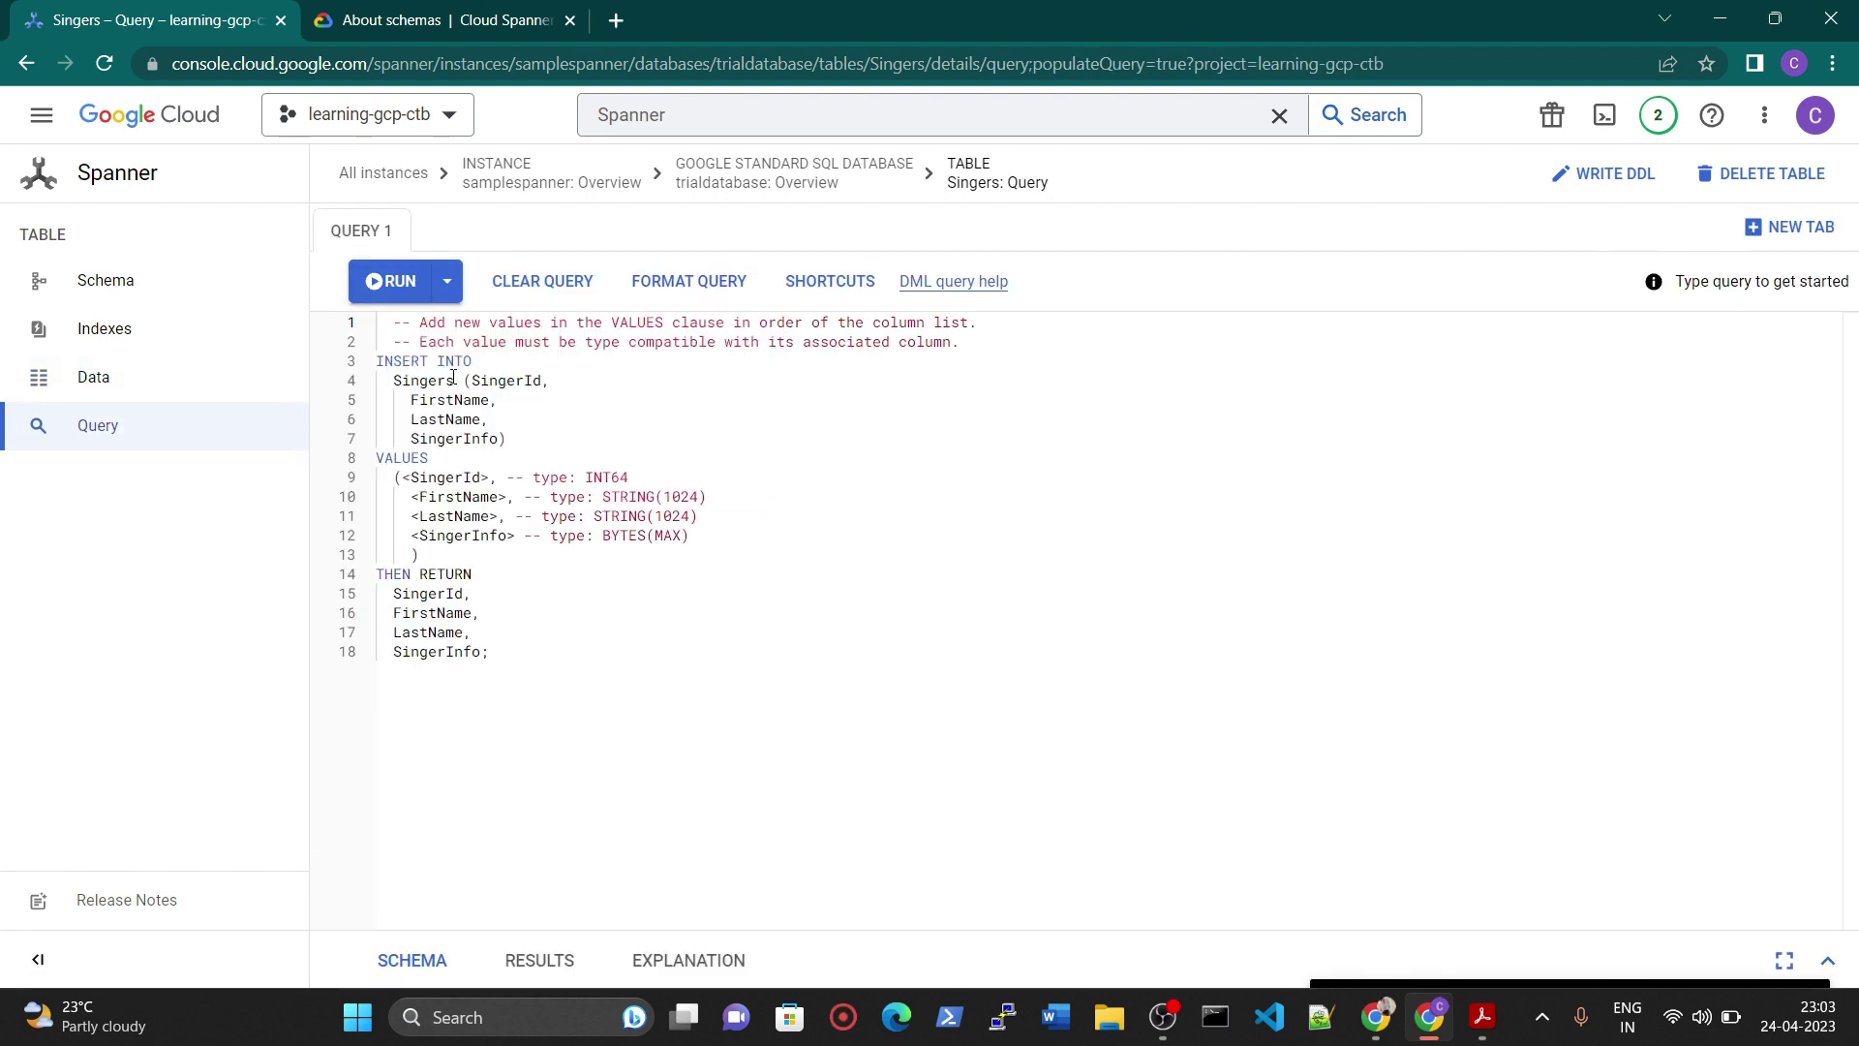
{"action": "double_click", "coordinate": [483, 398]}
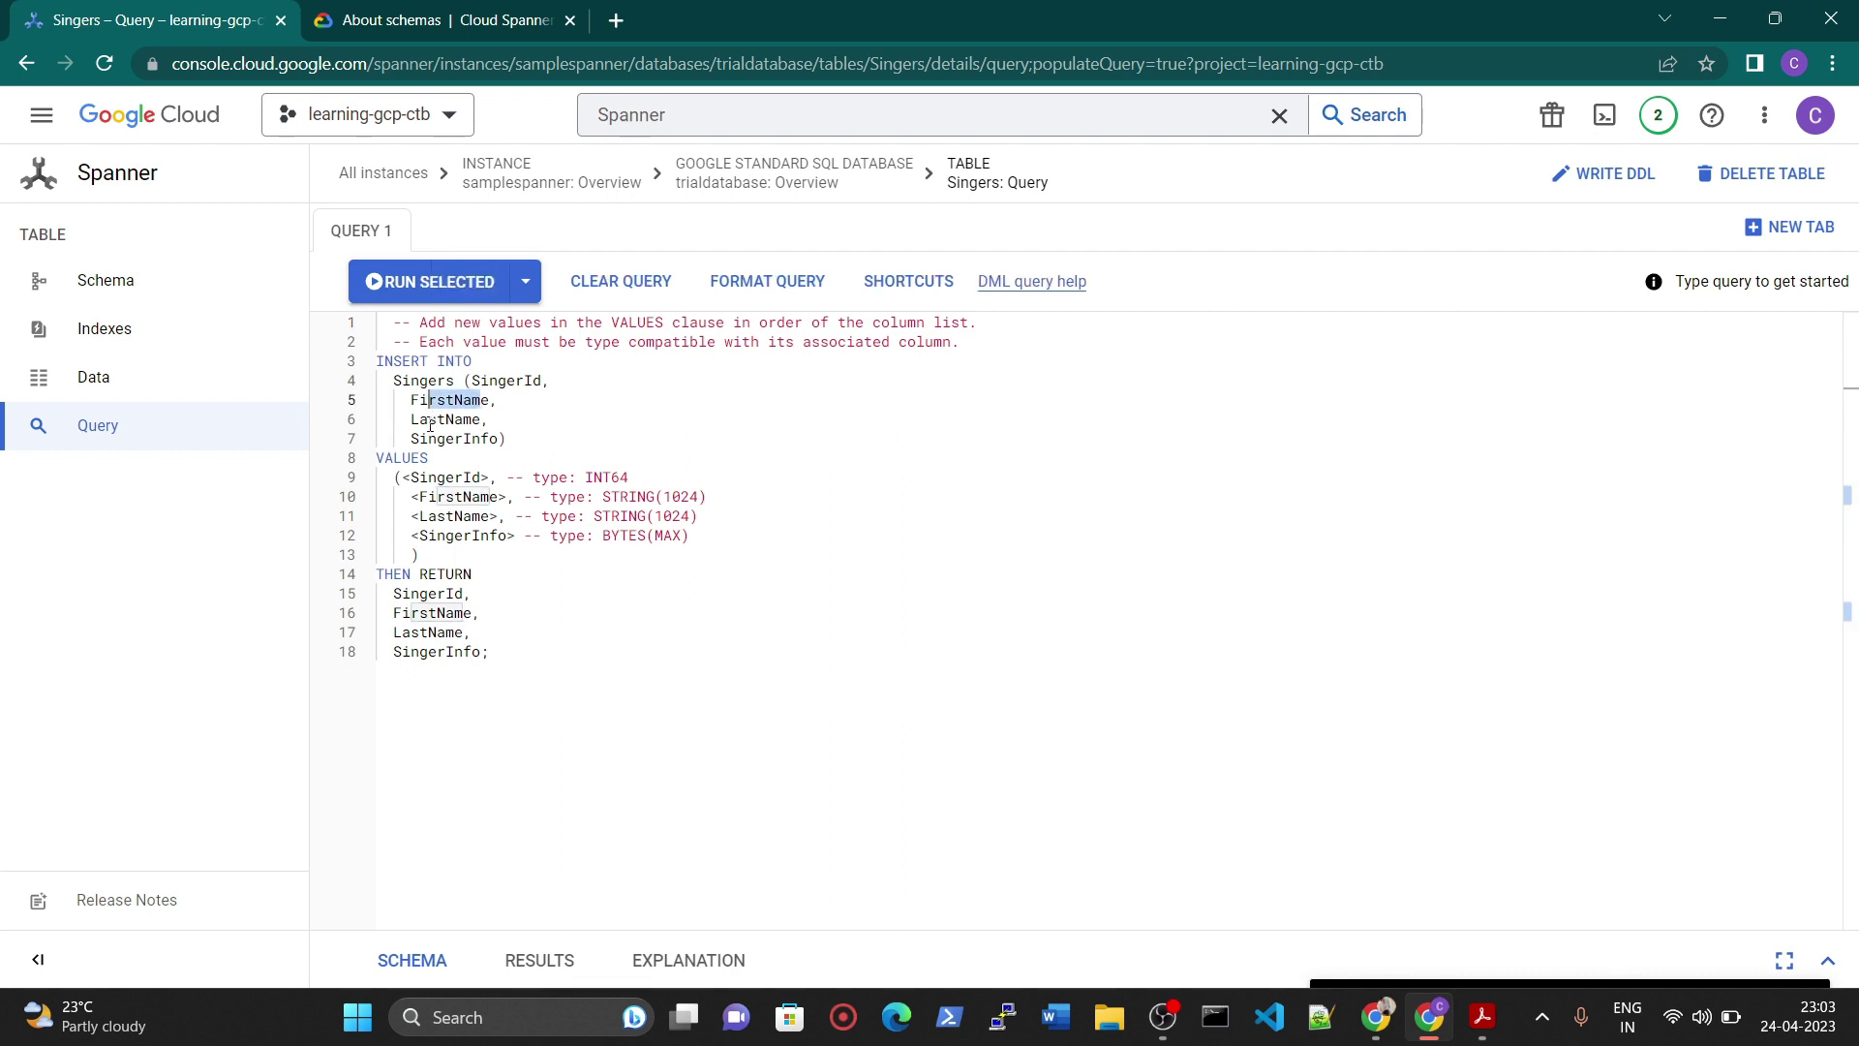
{"action": "left_click", "coordinate": [455, 418]}
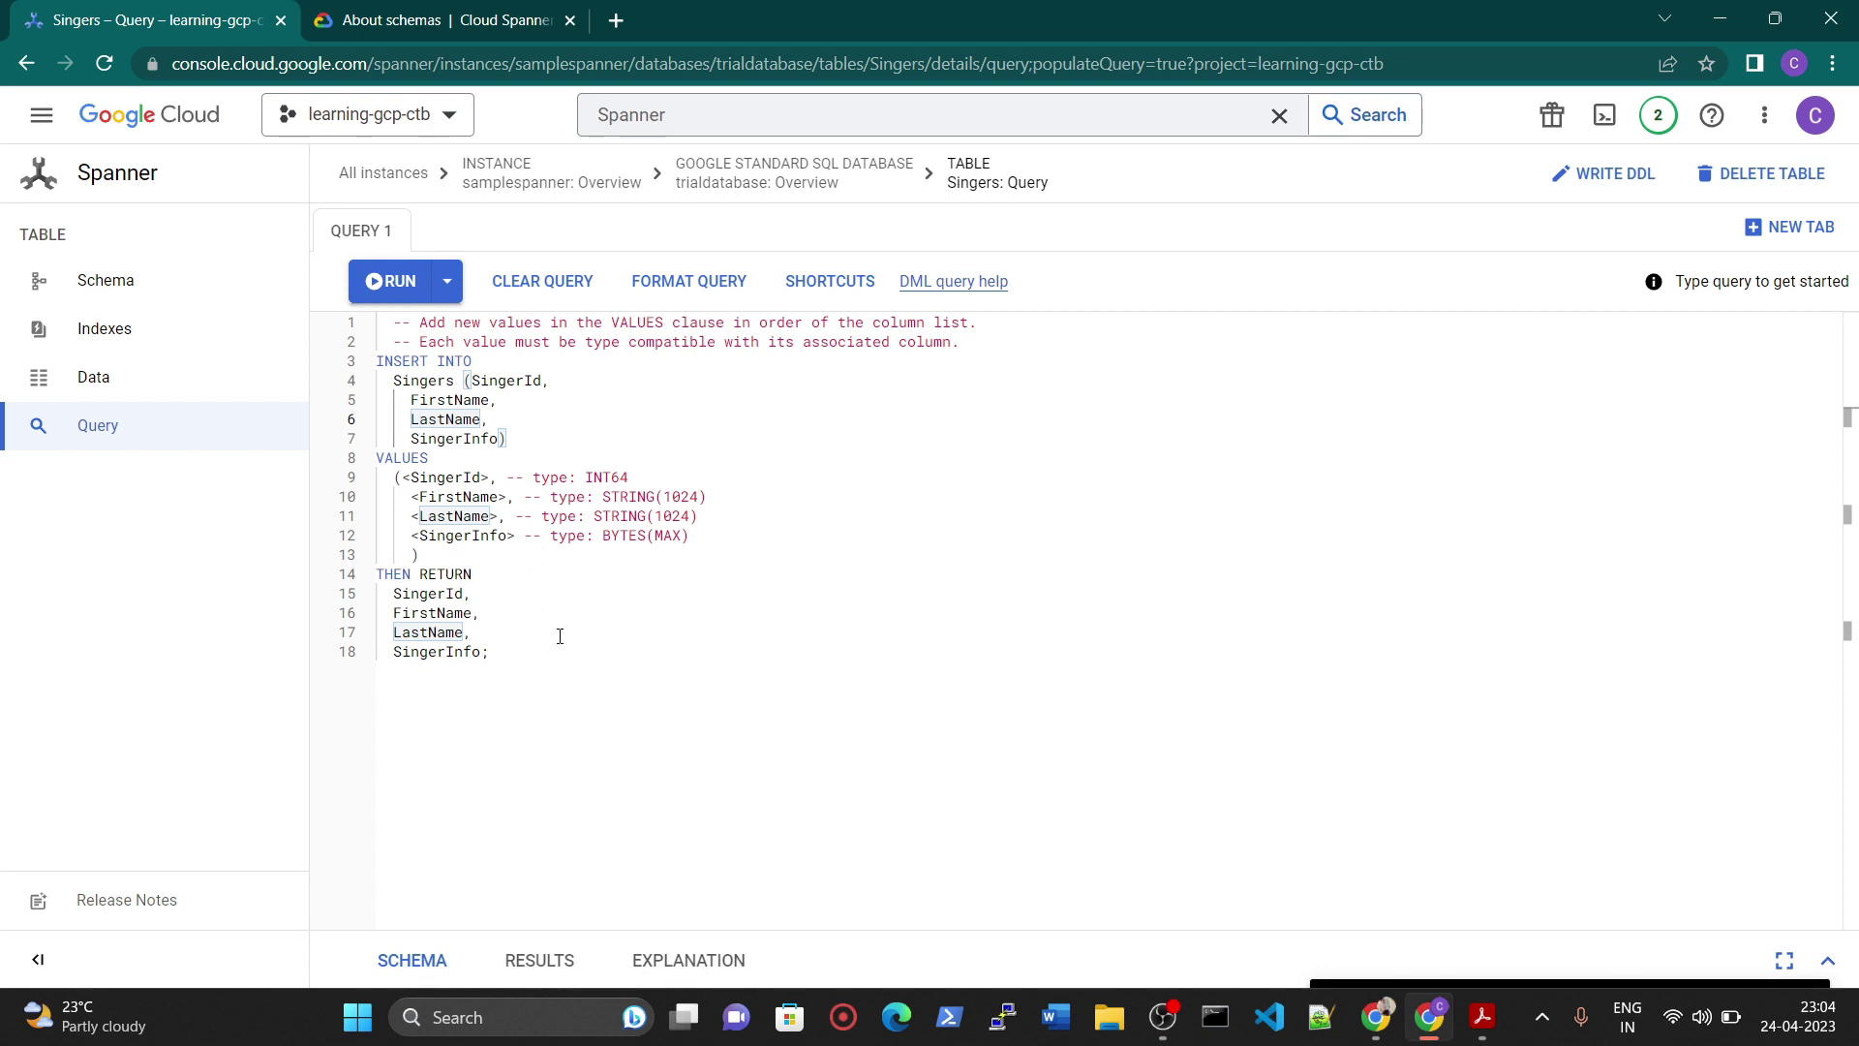
- Leave the insert query unsubmitted, return to the Spanner instances list and open the samplespanner instance
{"action": "left_click", "coordinate": [29, 64]}
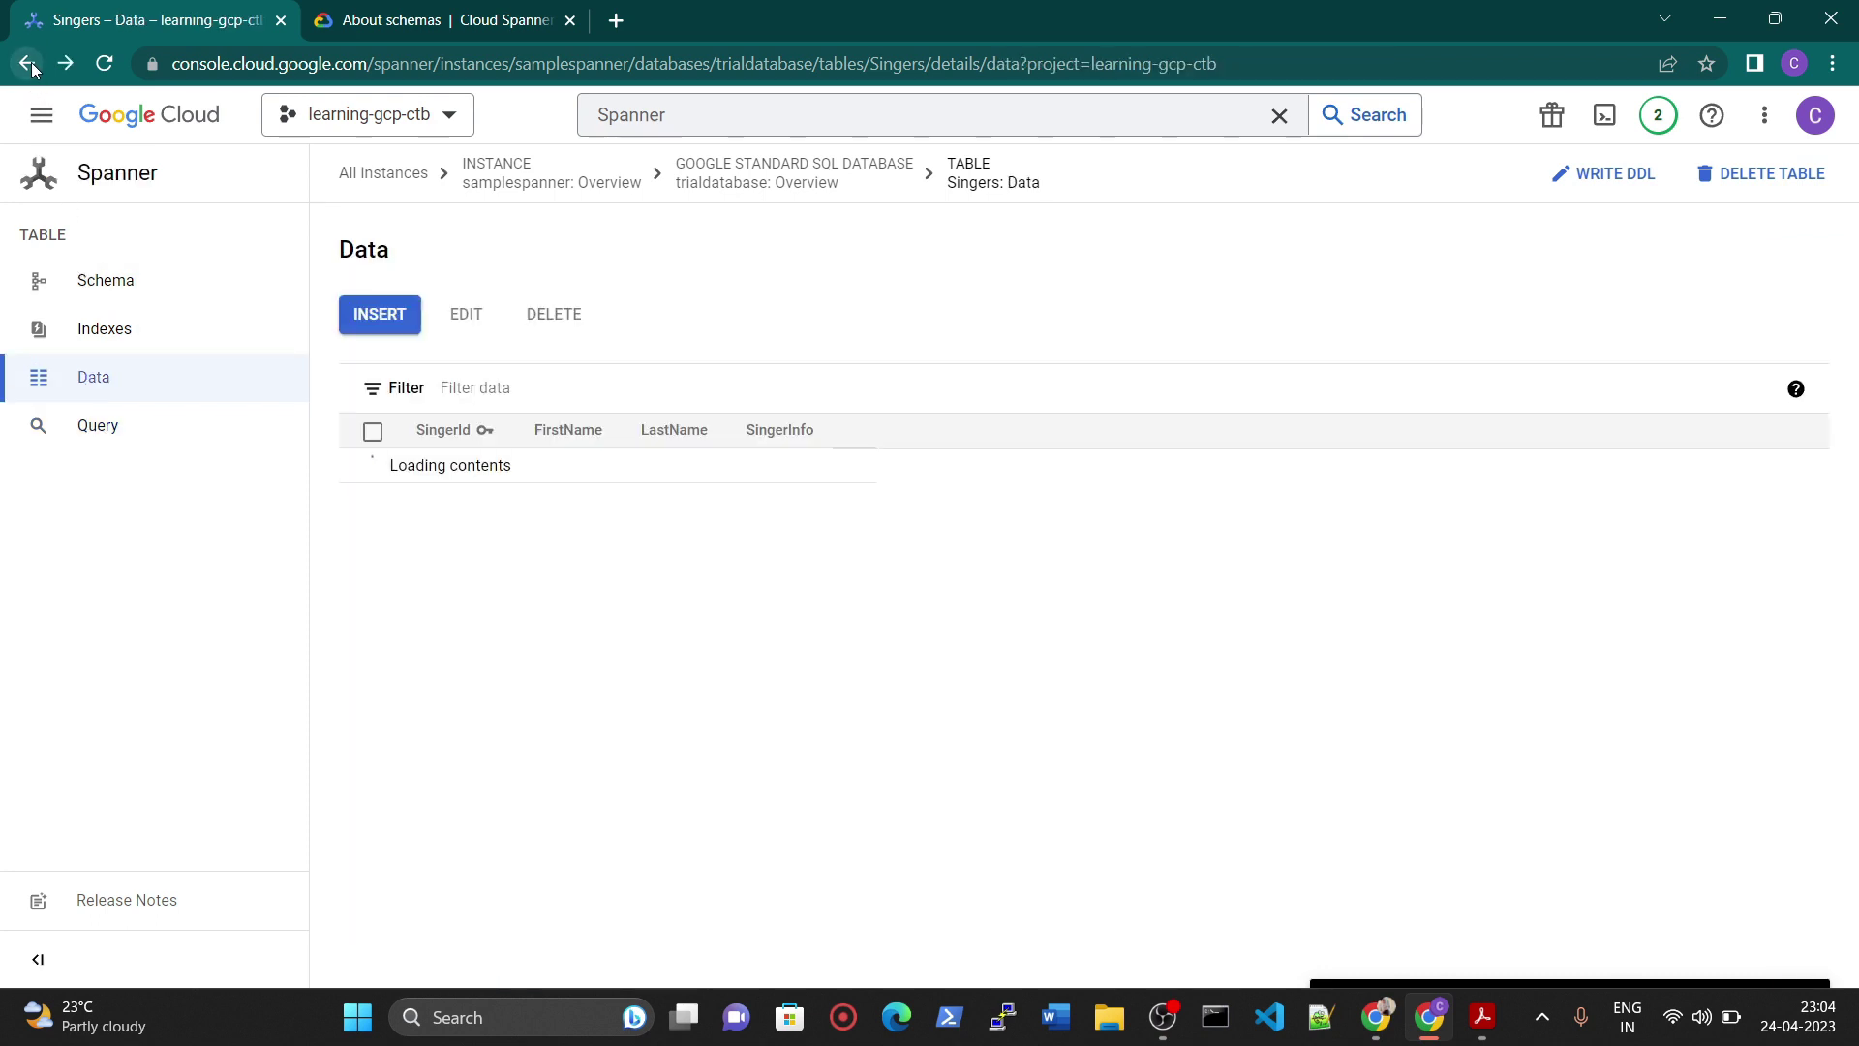
{"action": "left_click", "coordinate": [29, 64]}
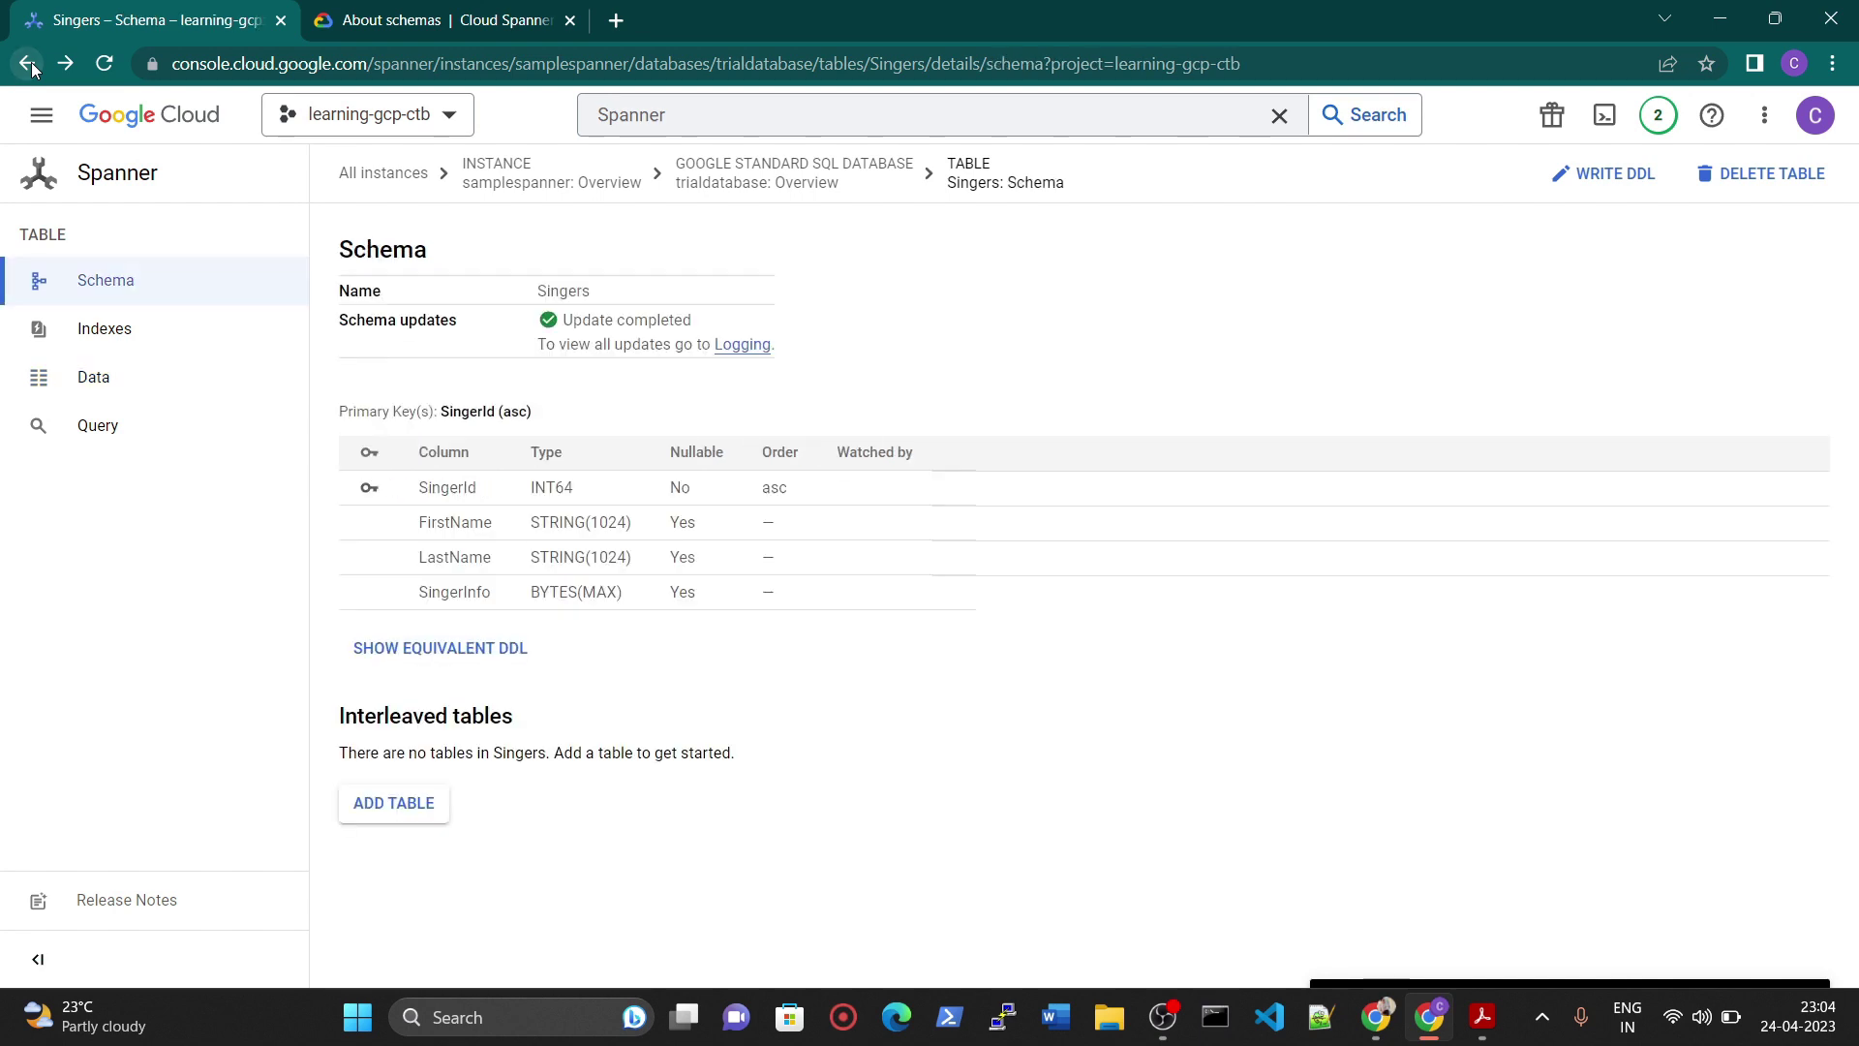
{"action": "left_click", "coordinate": [29, 64]}
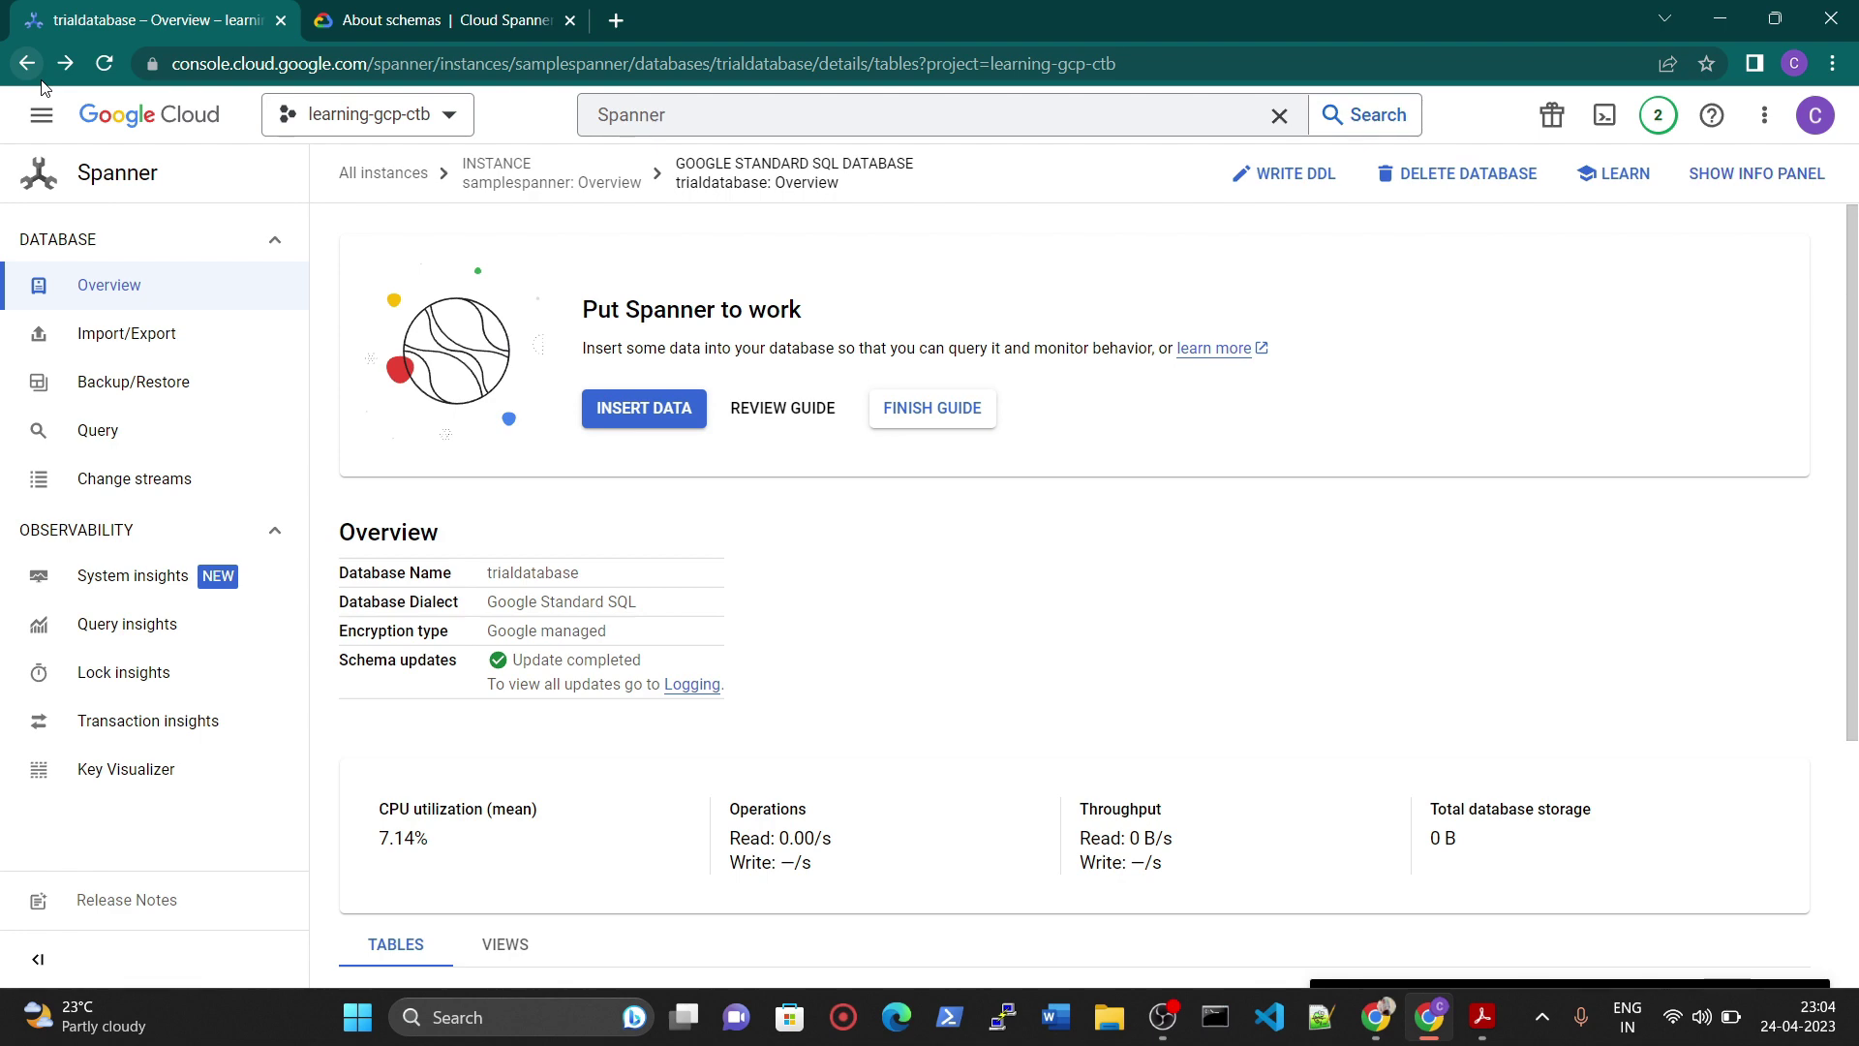
{"action": "left_click", "coordinate": [29, 64]}
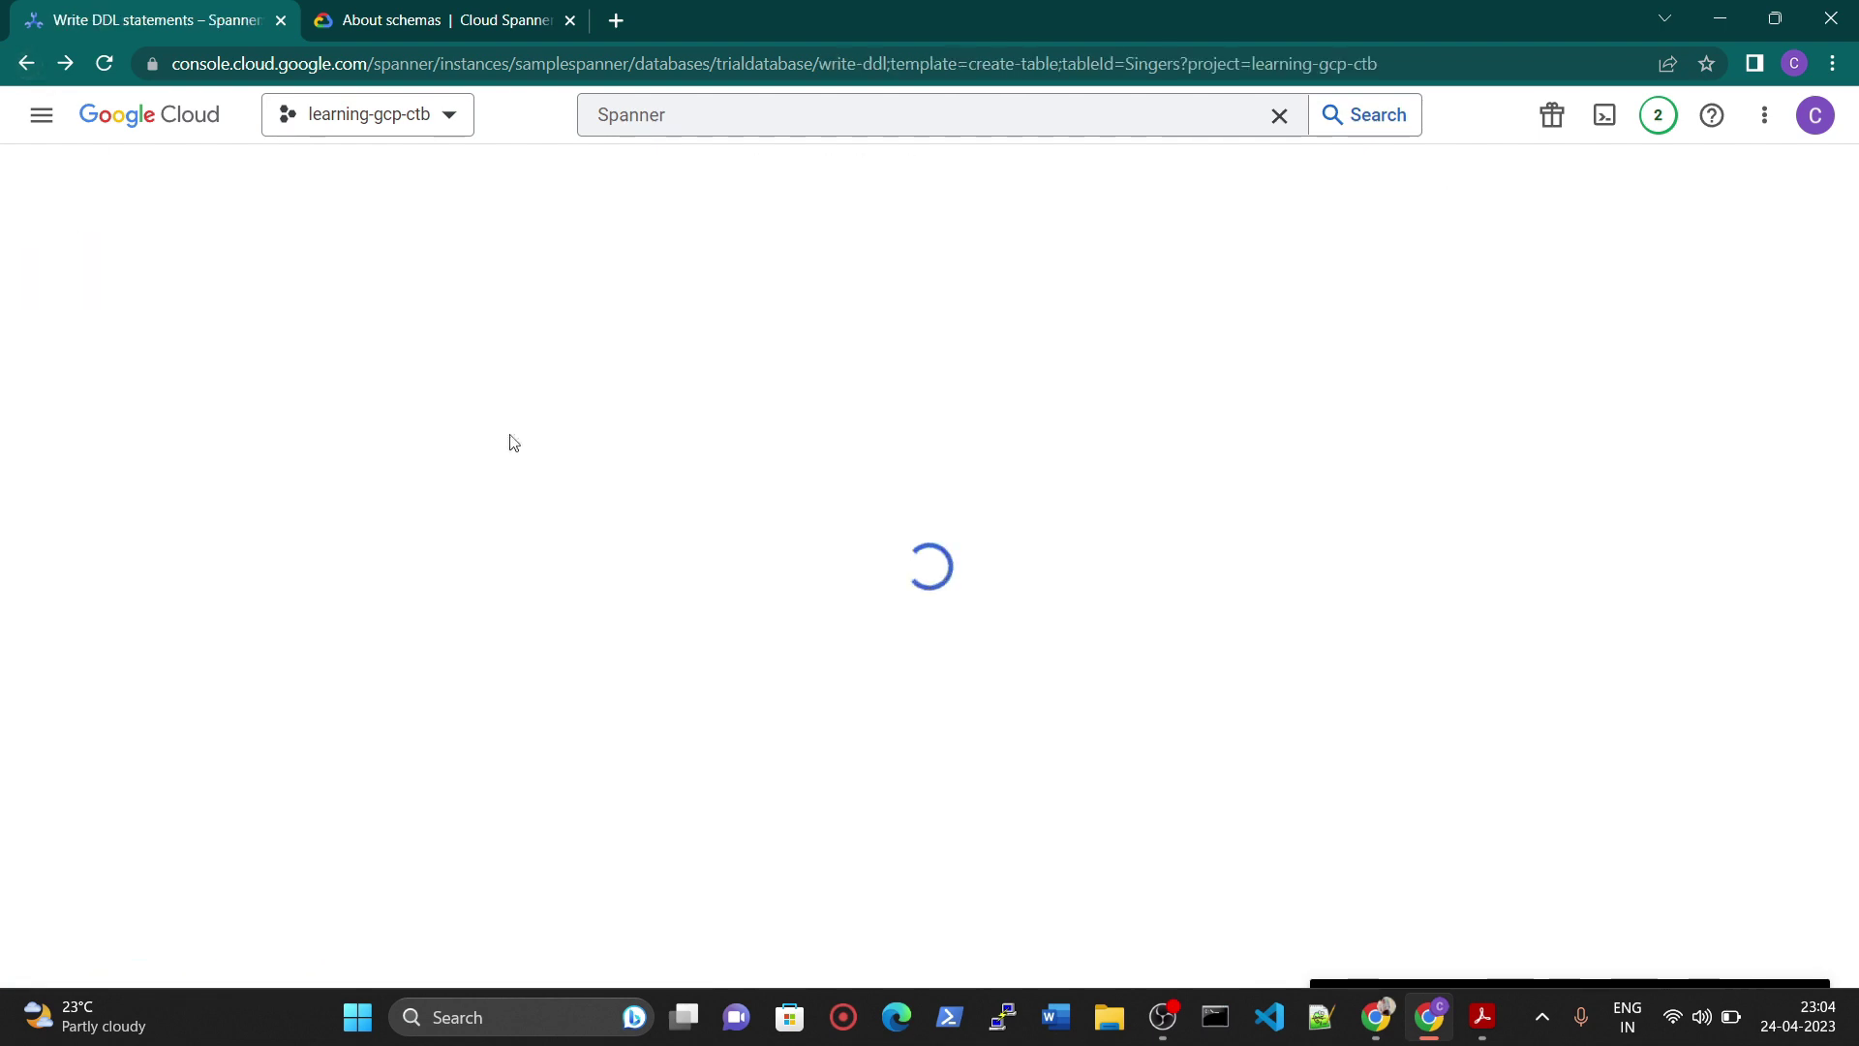
{"action": "left_click", "coordinate": [33, 172]}
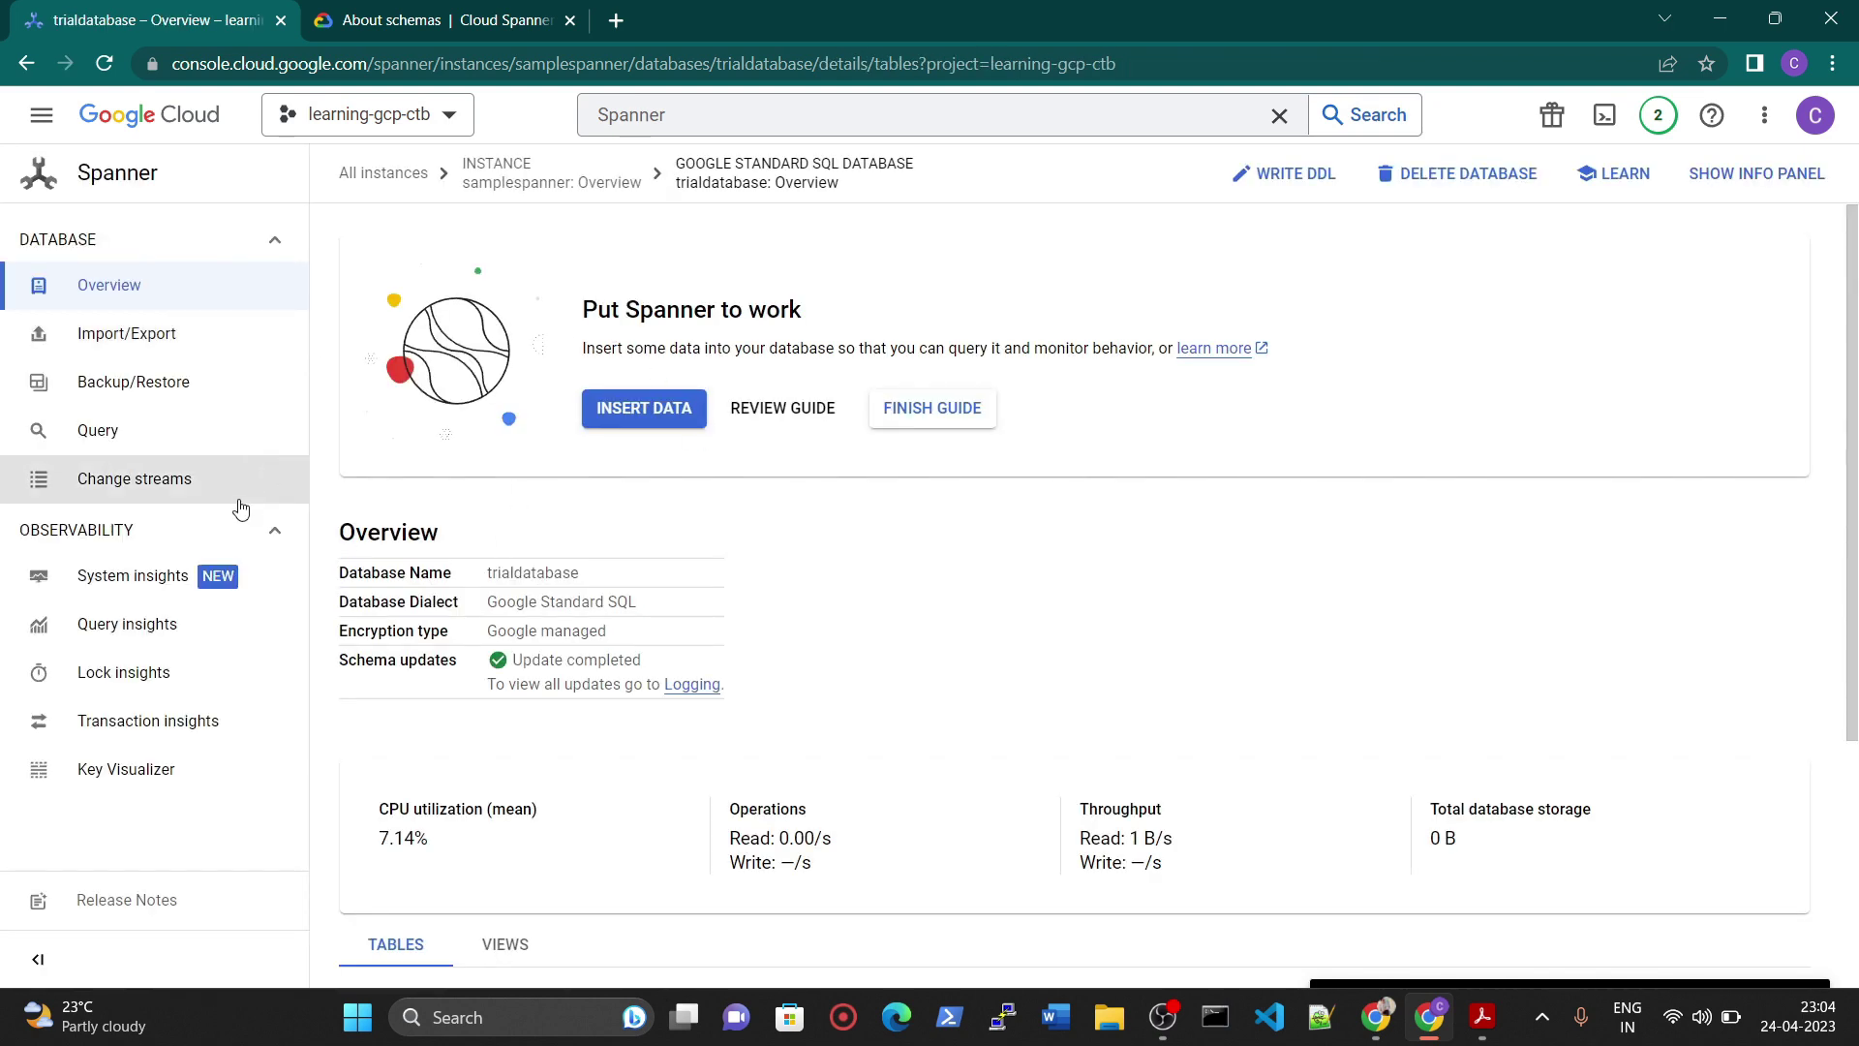
{"action": "left_click", "coordinate": [103, 177]}
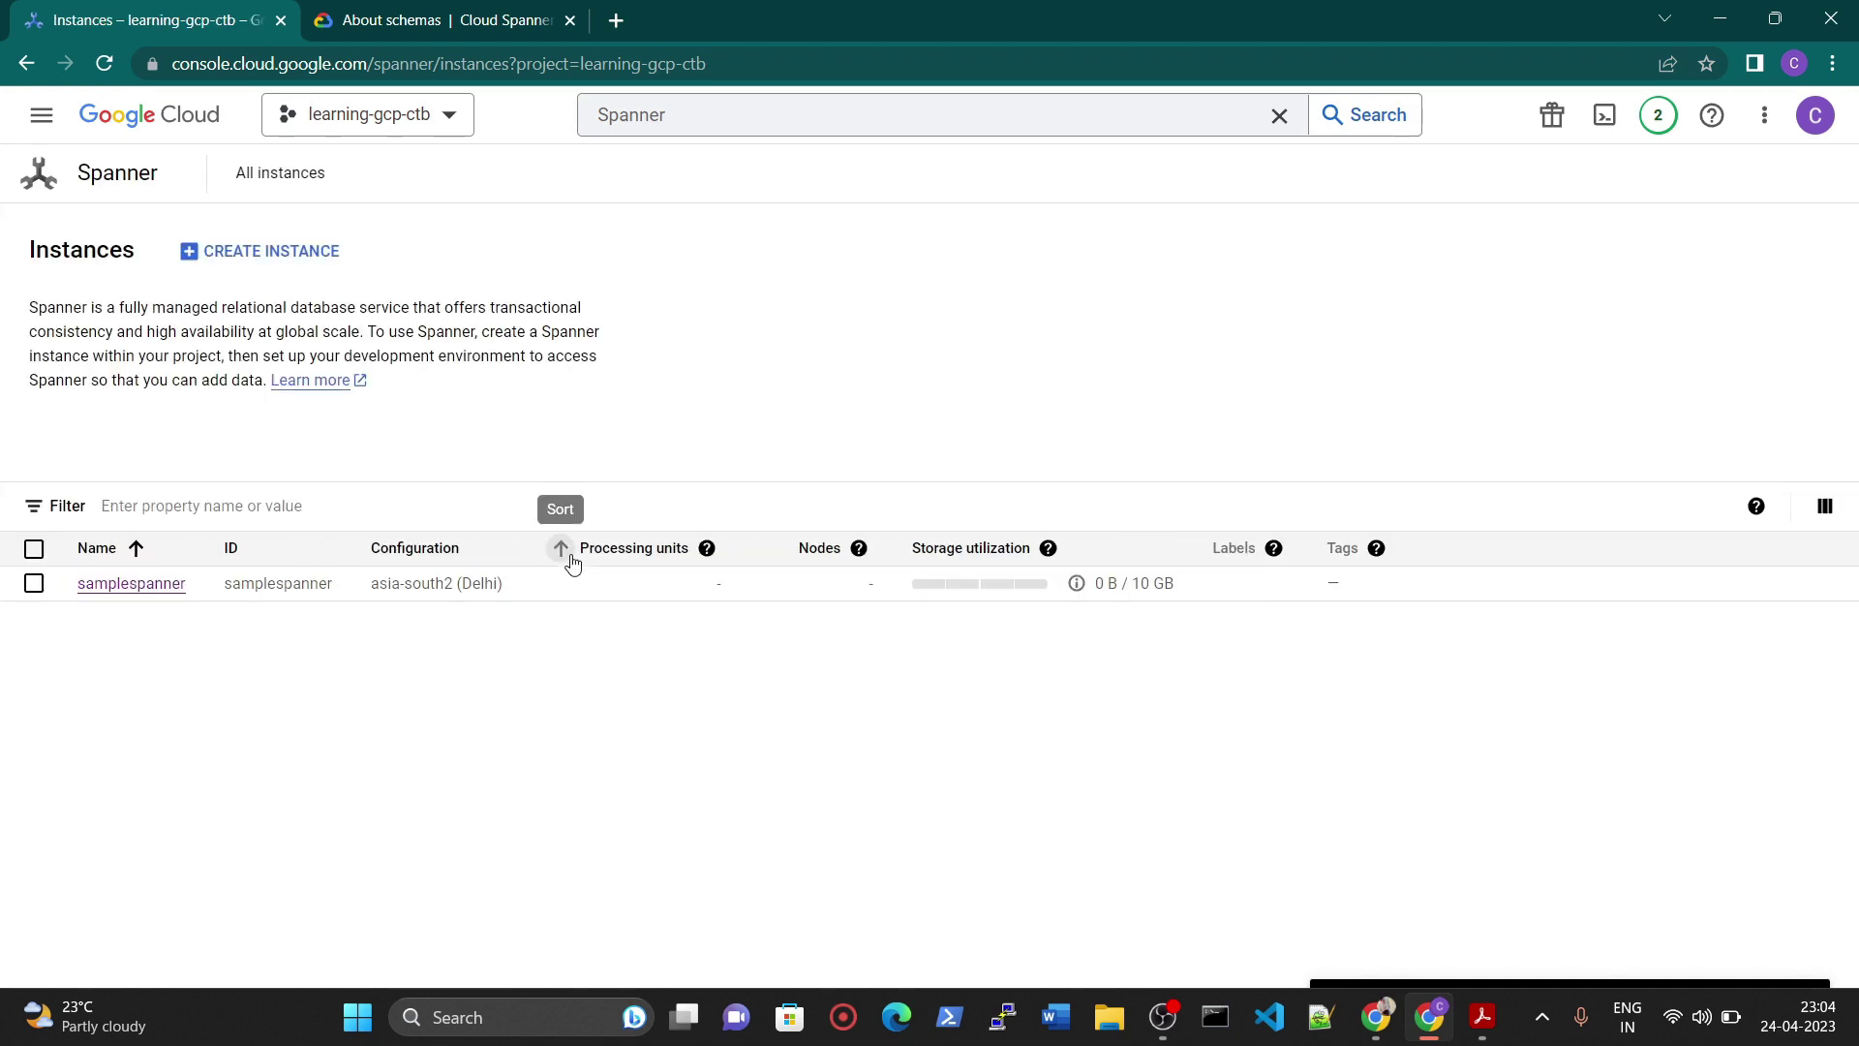
{"action": "left_click", "coordinate": [36, 590]}
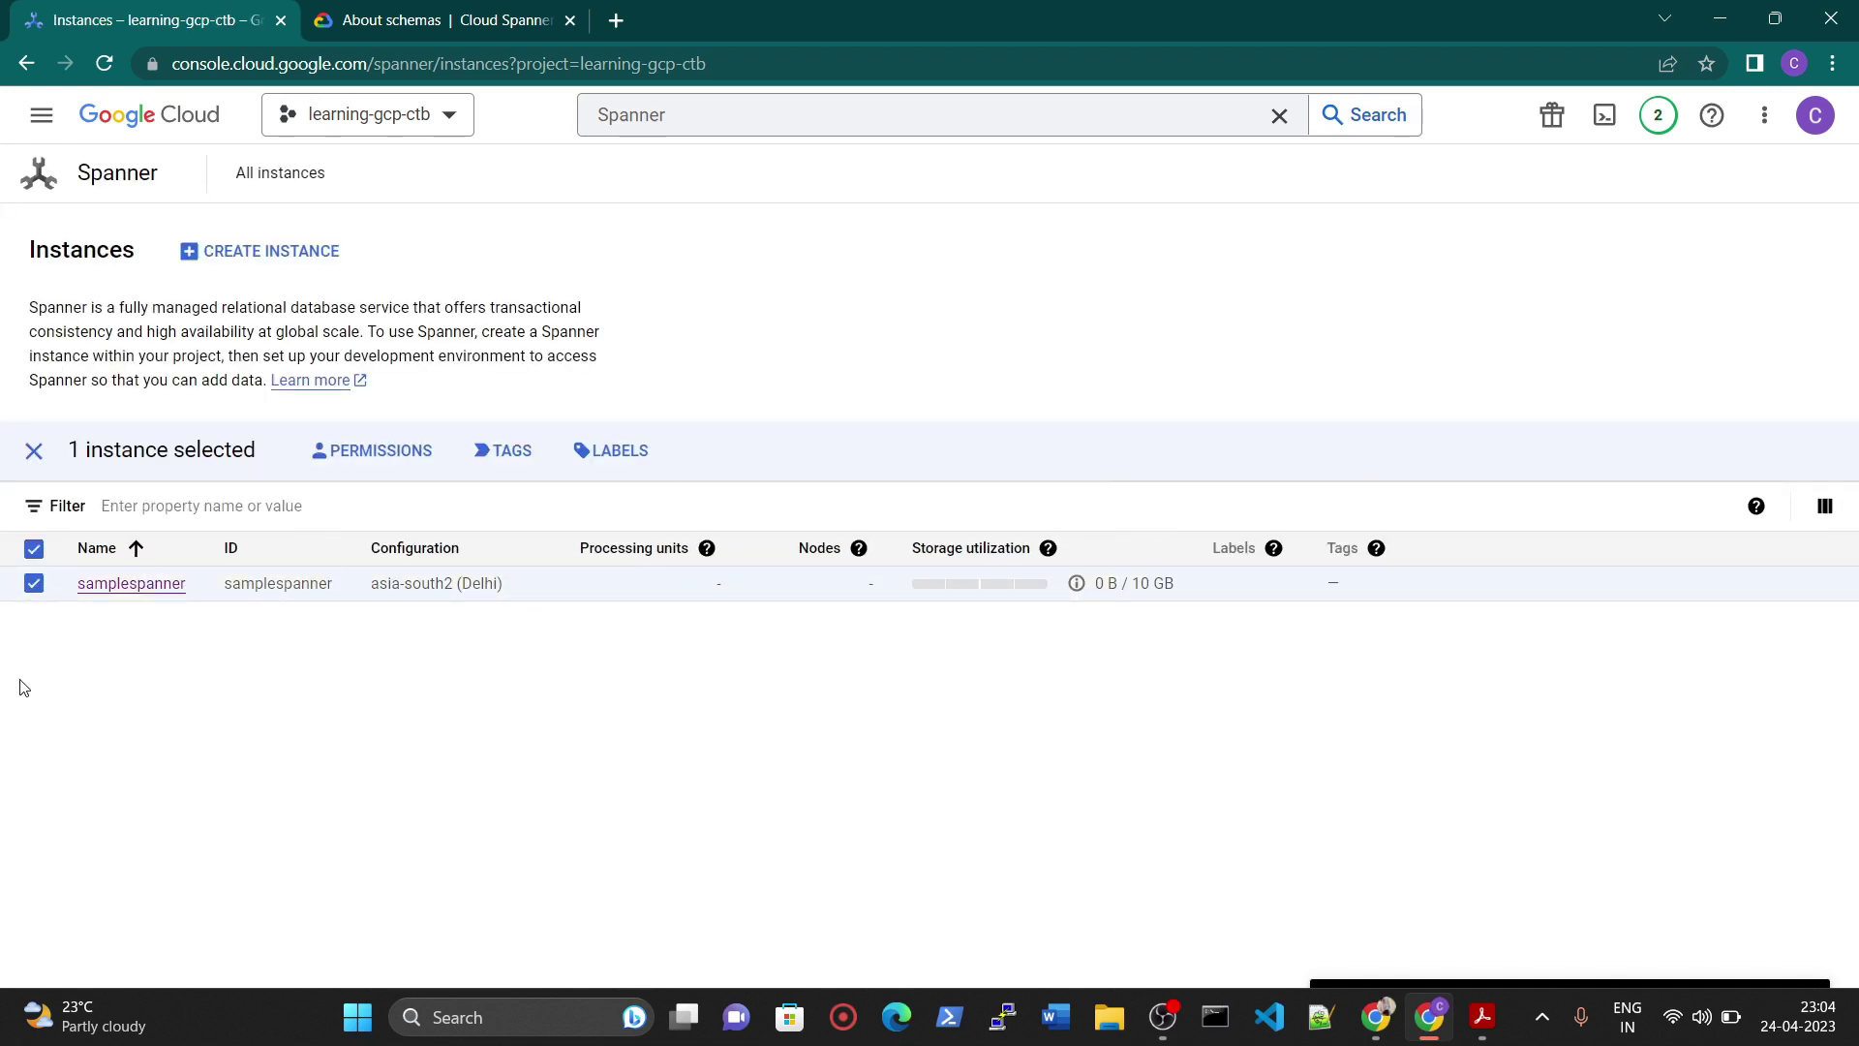
{"action": "left_click", "coordinate": [144, 583]}
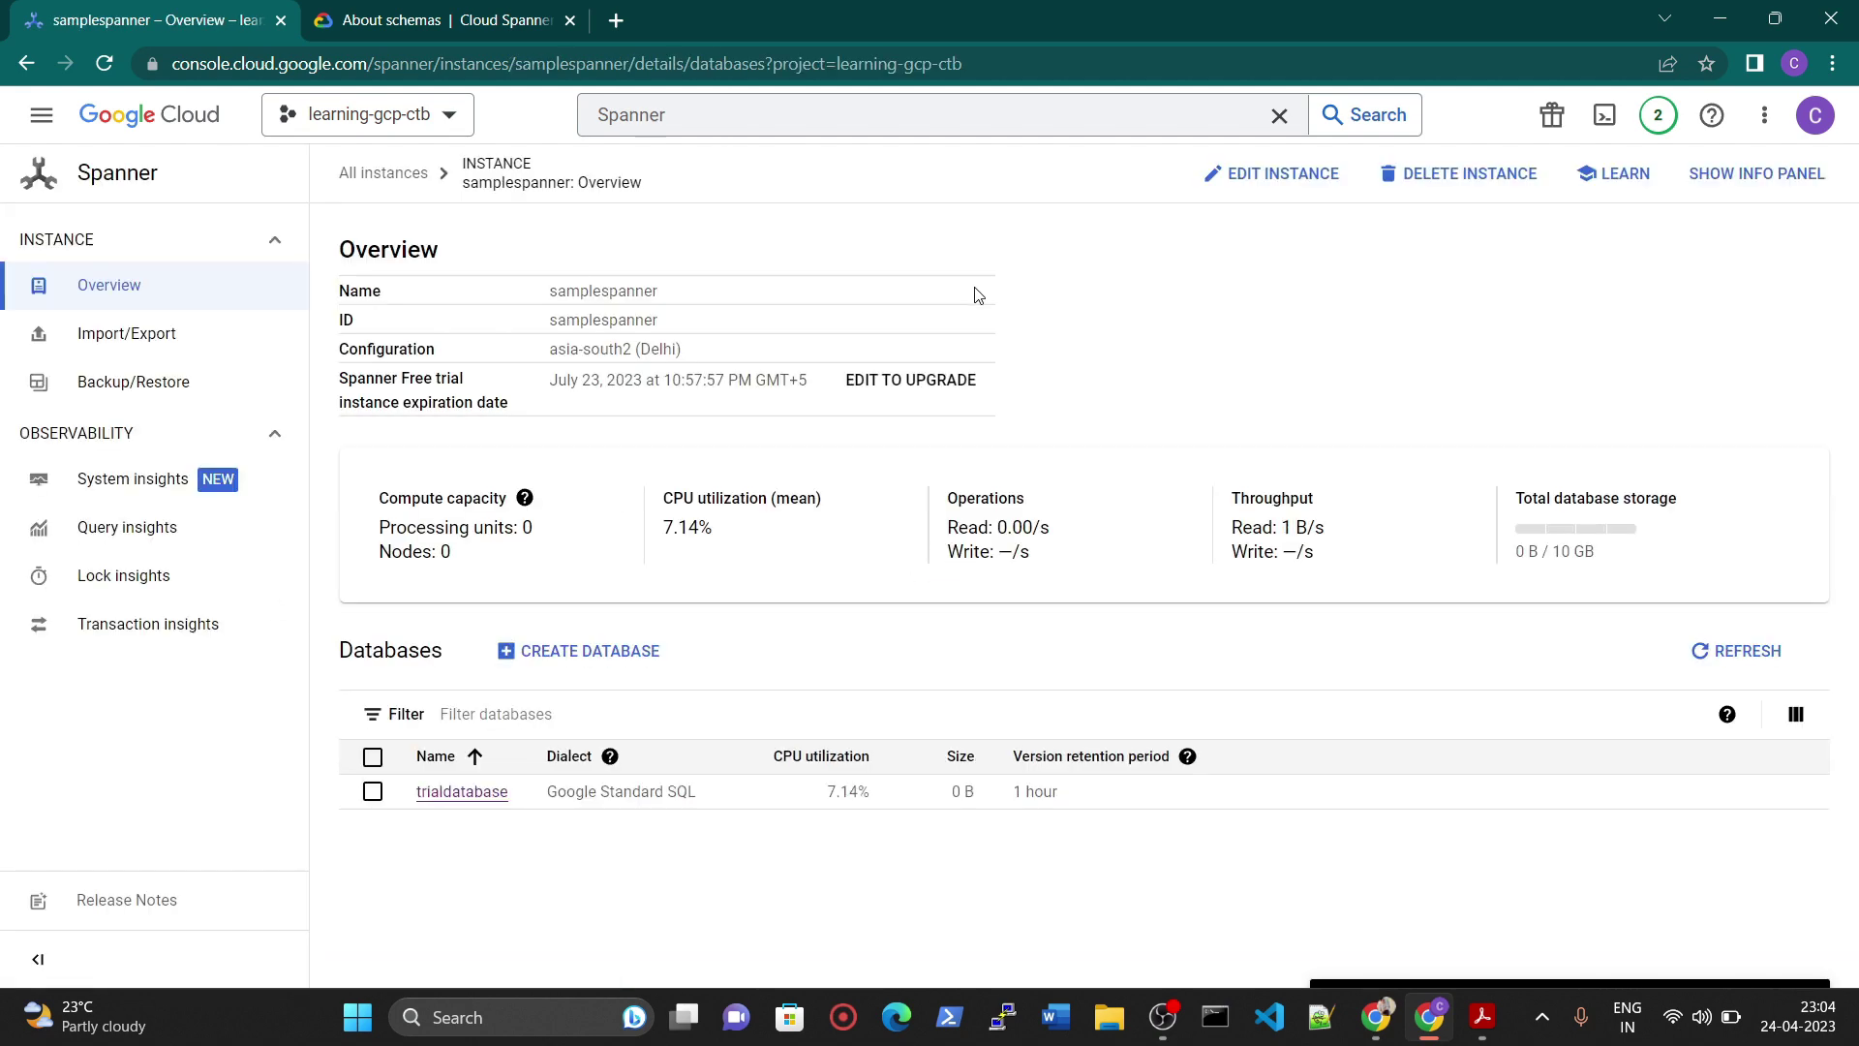
{"action": "left_click", "coordinate": [1502, 175]}
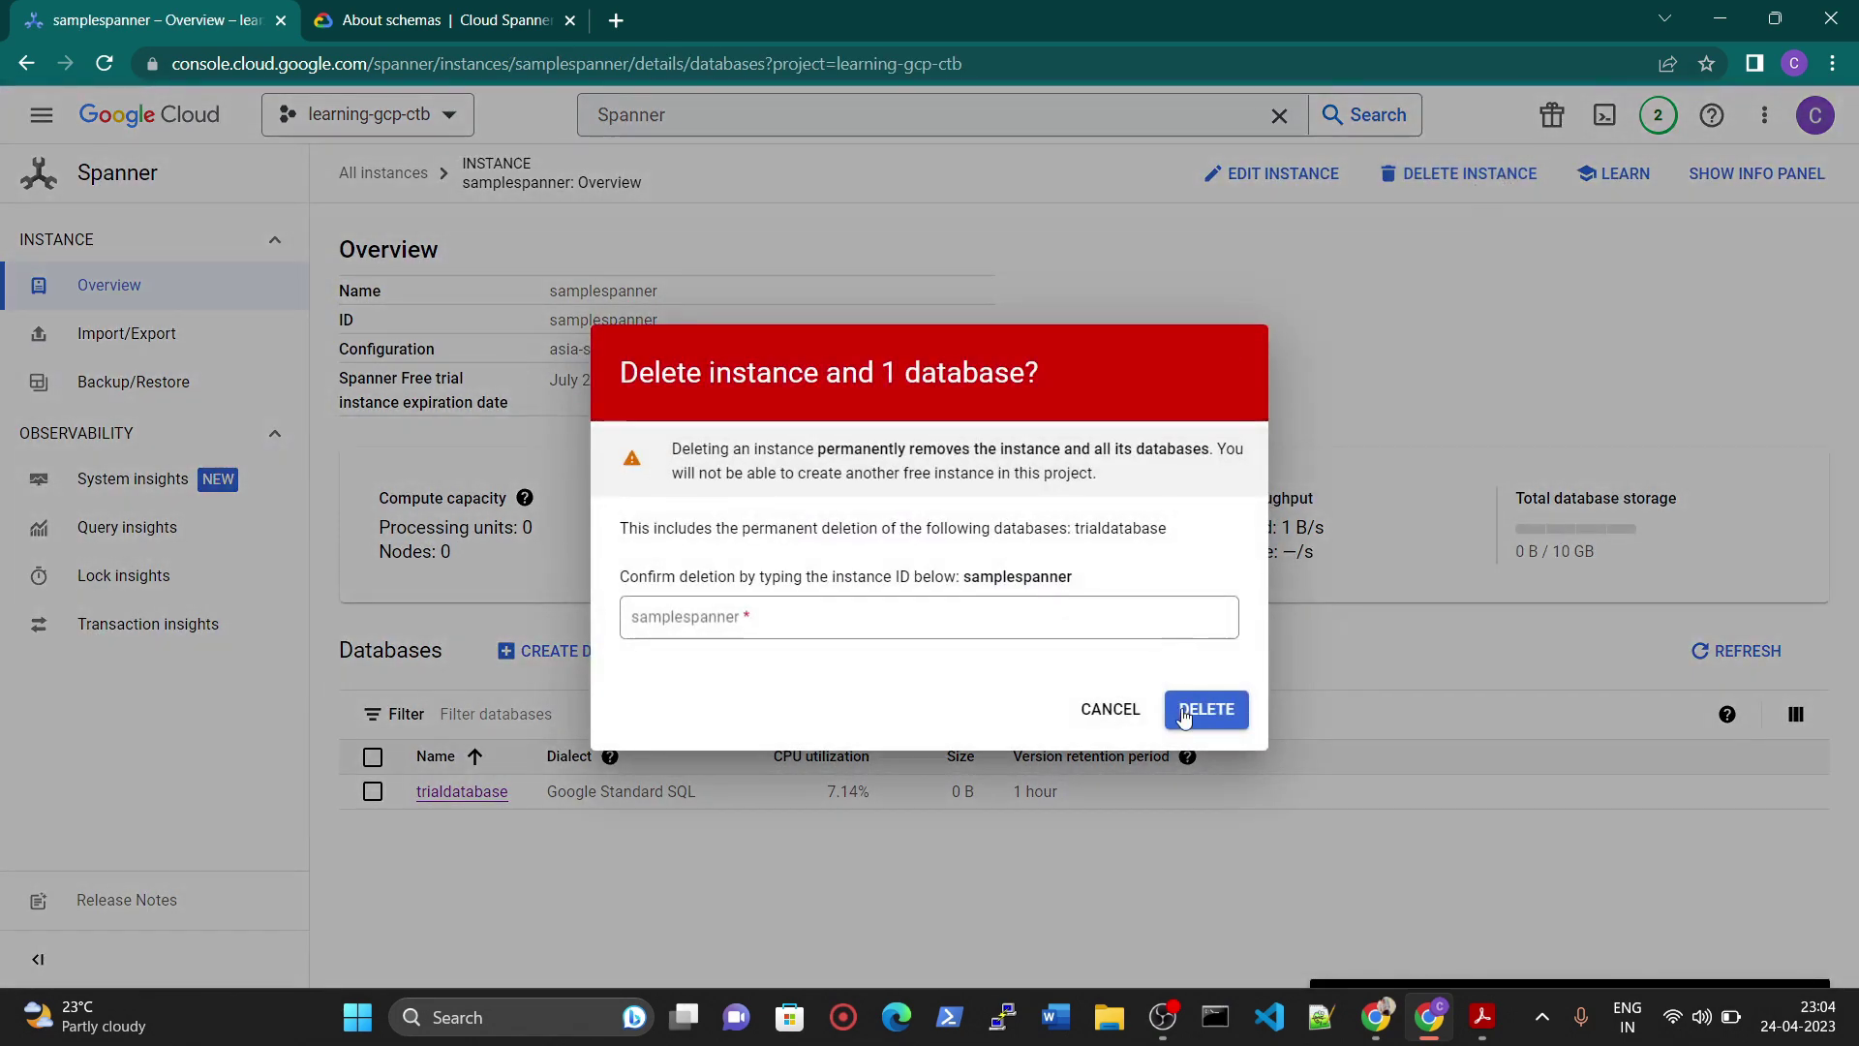
{"action": "left_click", "coordinate": [1108, 705]}
{"action": "left_click", "coordinate": [373, 792]}
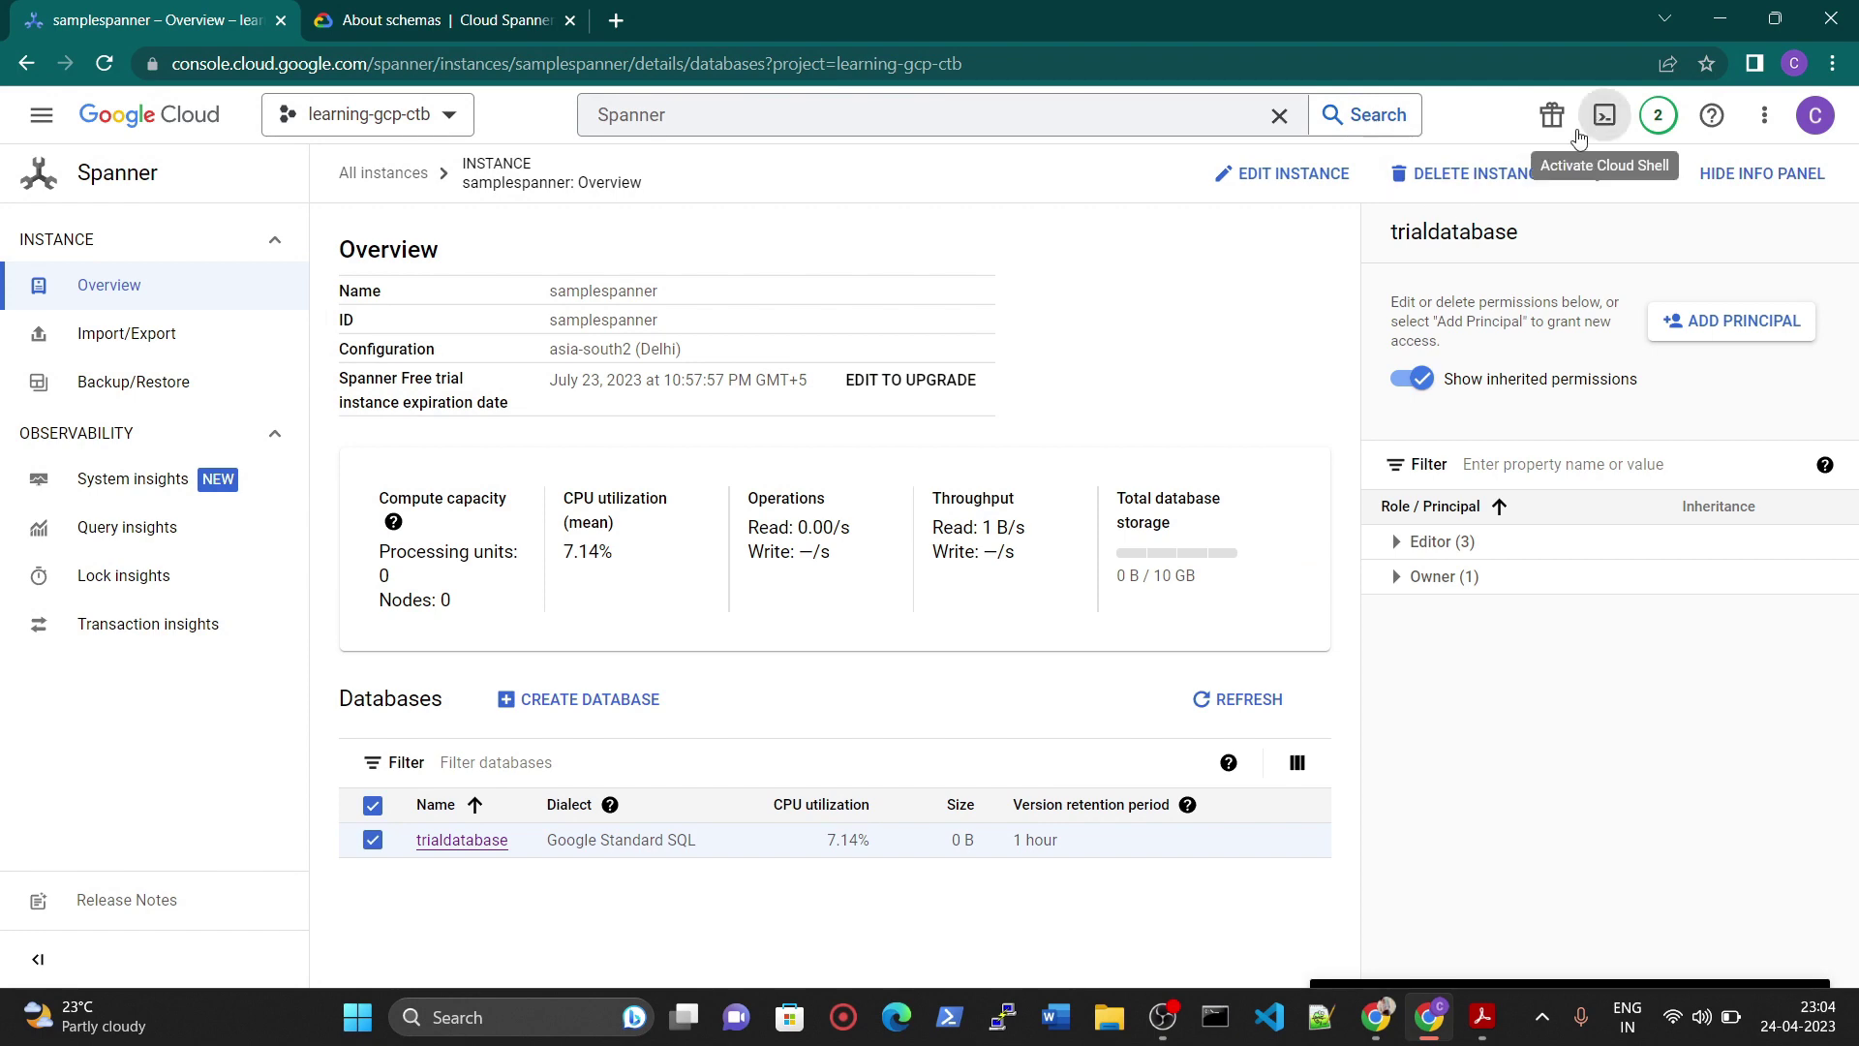
- Delete the samplespanner instance together with its database, confirming with the instance ID samplespanner
{"action": "left_click", "coordinate": [1459, 180]}
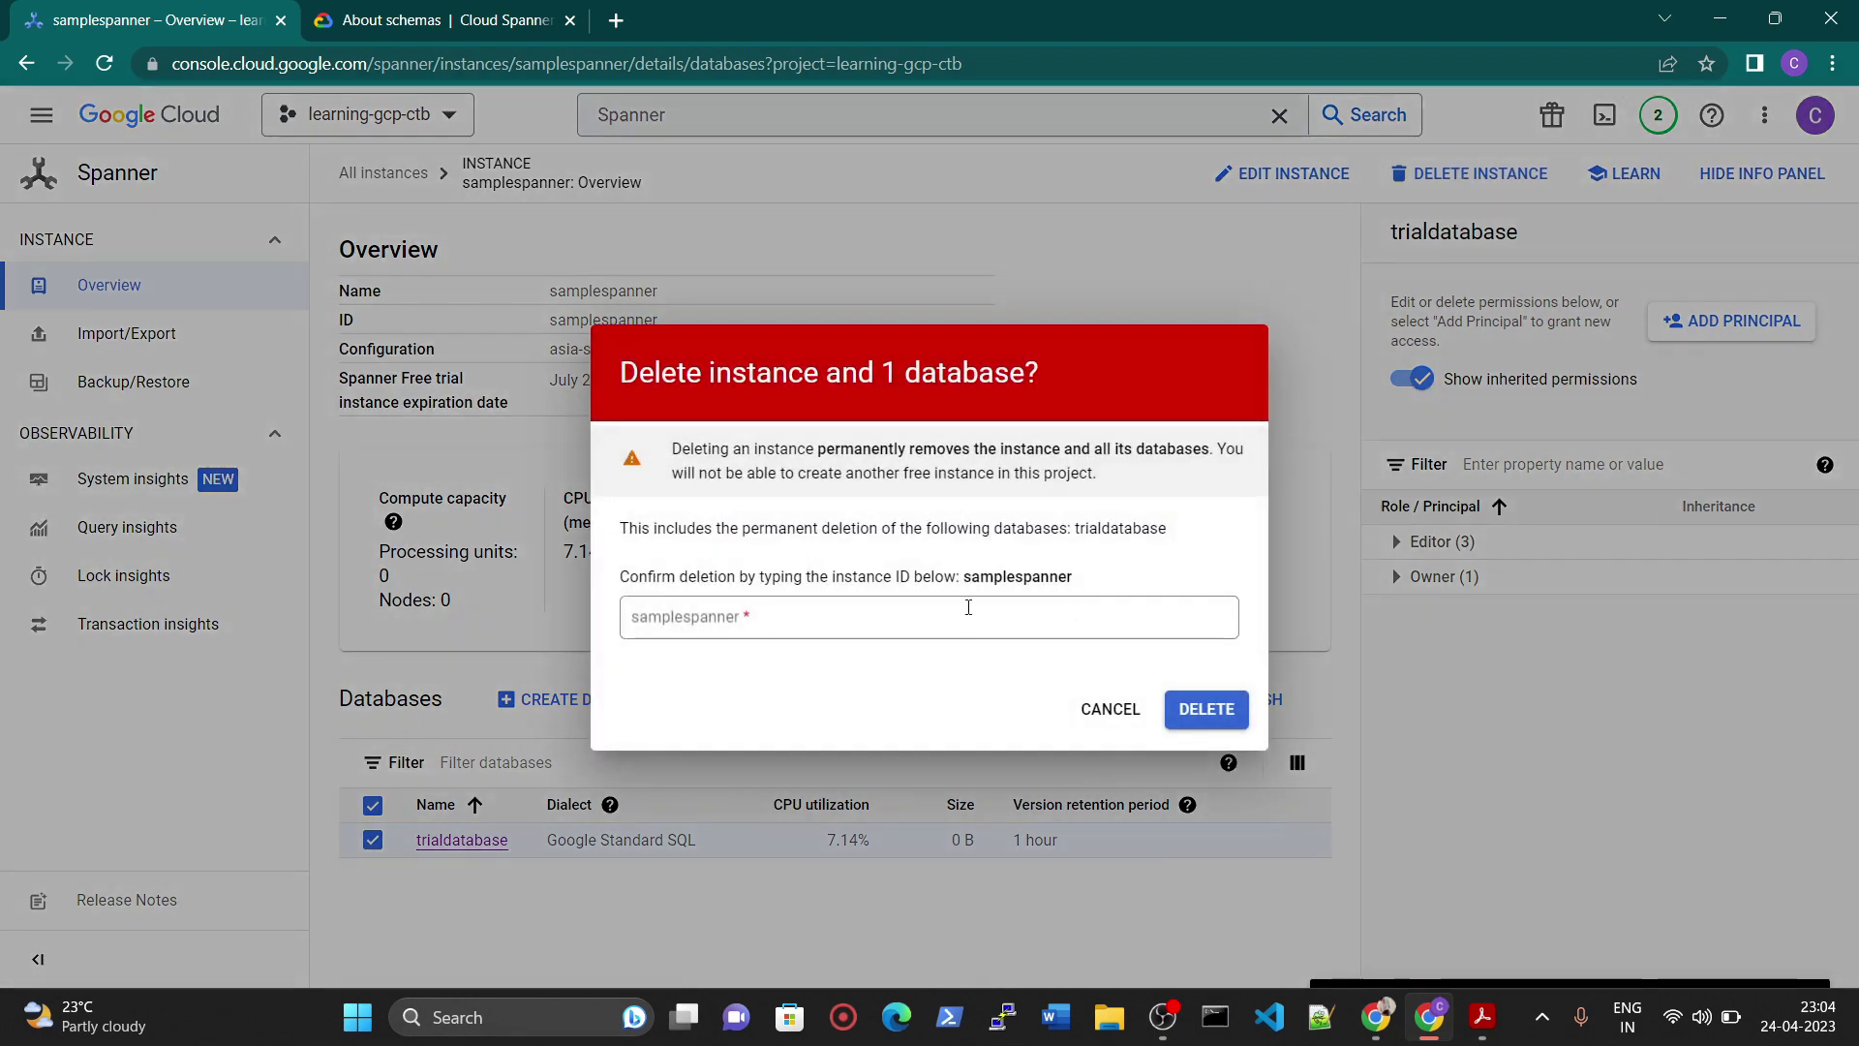
{"action": "double_click", "coordinate": [1014, 578]}
{"action": "right_click", "coordinate": [1017, 587]}
{"action": "left_click", "coordinate": [1043, 599]}
{"action": "left_click", "coordinate": [967, 621]}
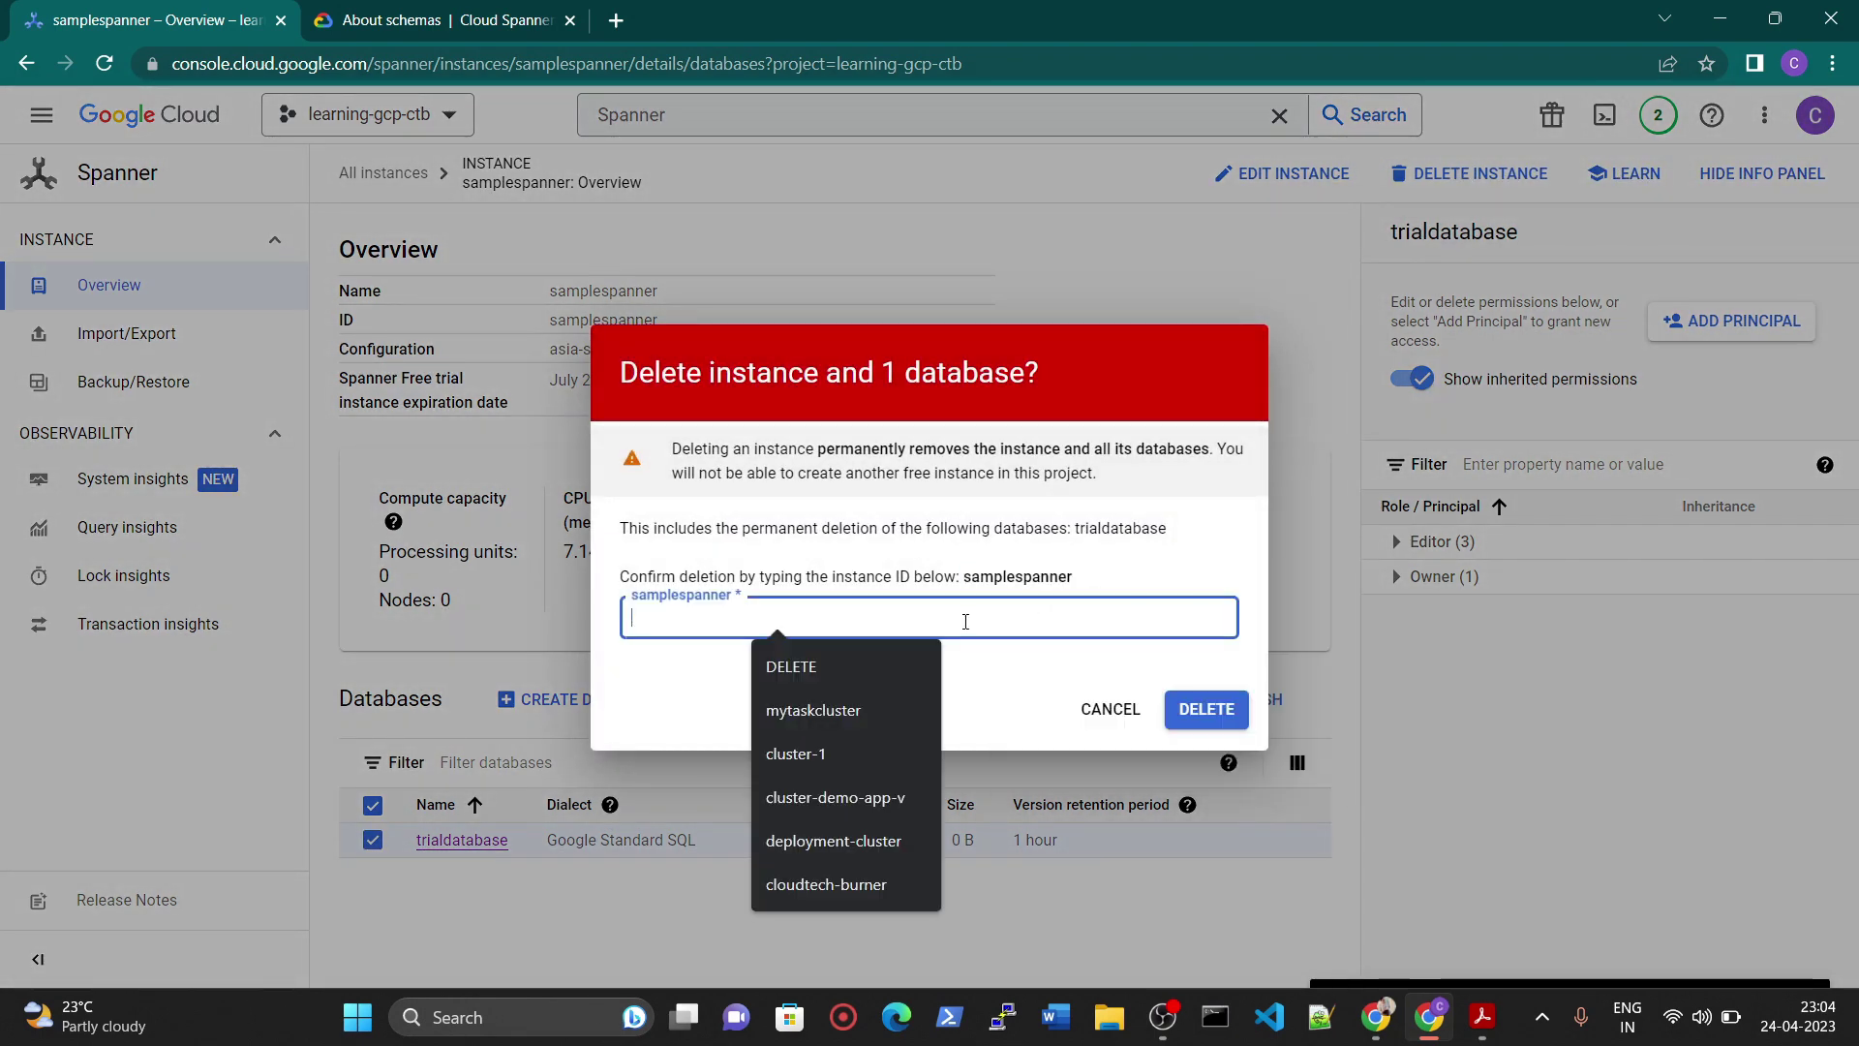
{"action": "key", "text": "ctrl+v"}
{"action": "left_click", "coordinate": [1208, 710]}
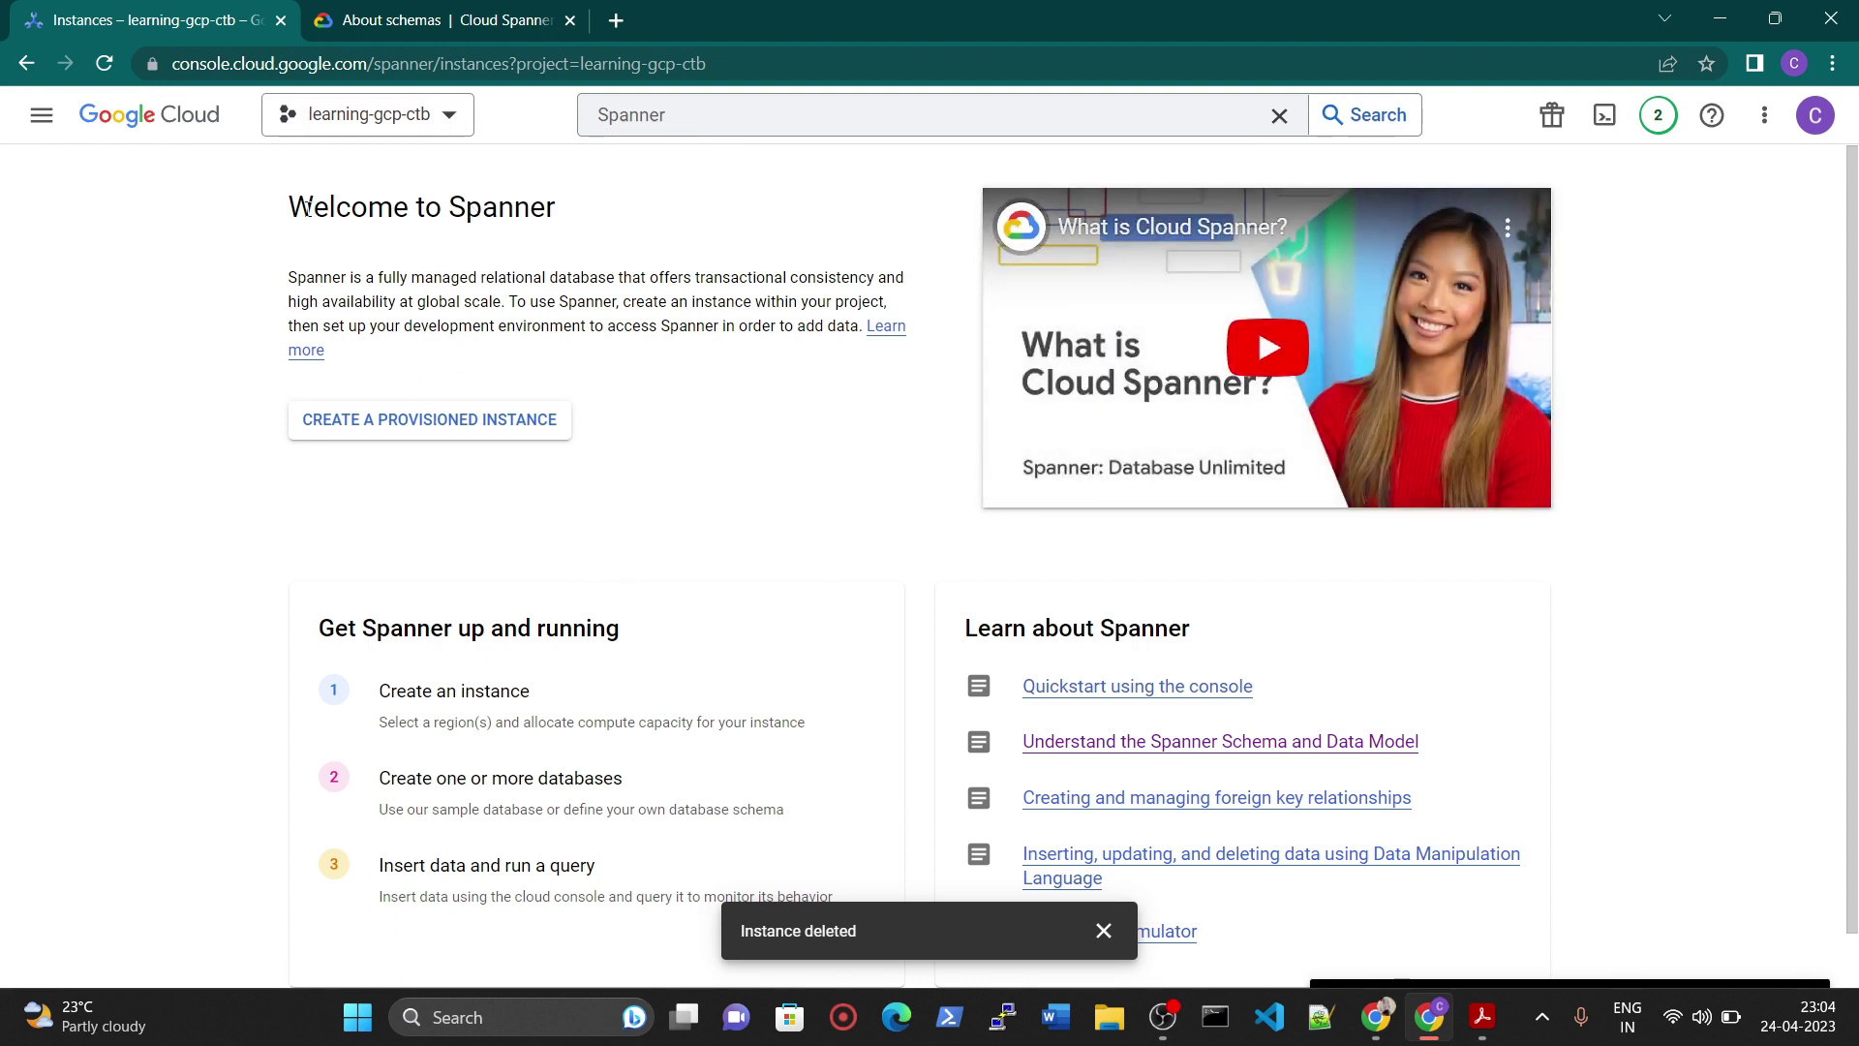
- Start creating a provisioned Spanner instance and leave its name and ID empty
{"action": "left_click_drag", "start_coordinate": [312, 208], "coordinate": [555, 207]}
{"action": "left_click", "coordinate": [557, 332]}
{"action": "left_click", "coordinate": [392, 427]}
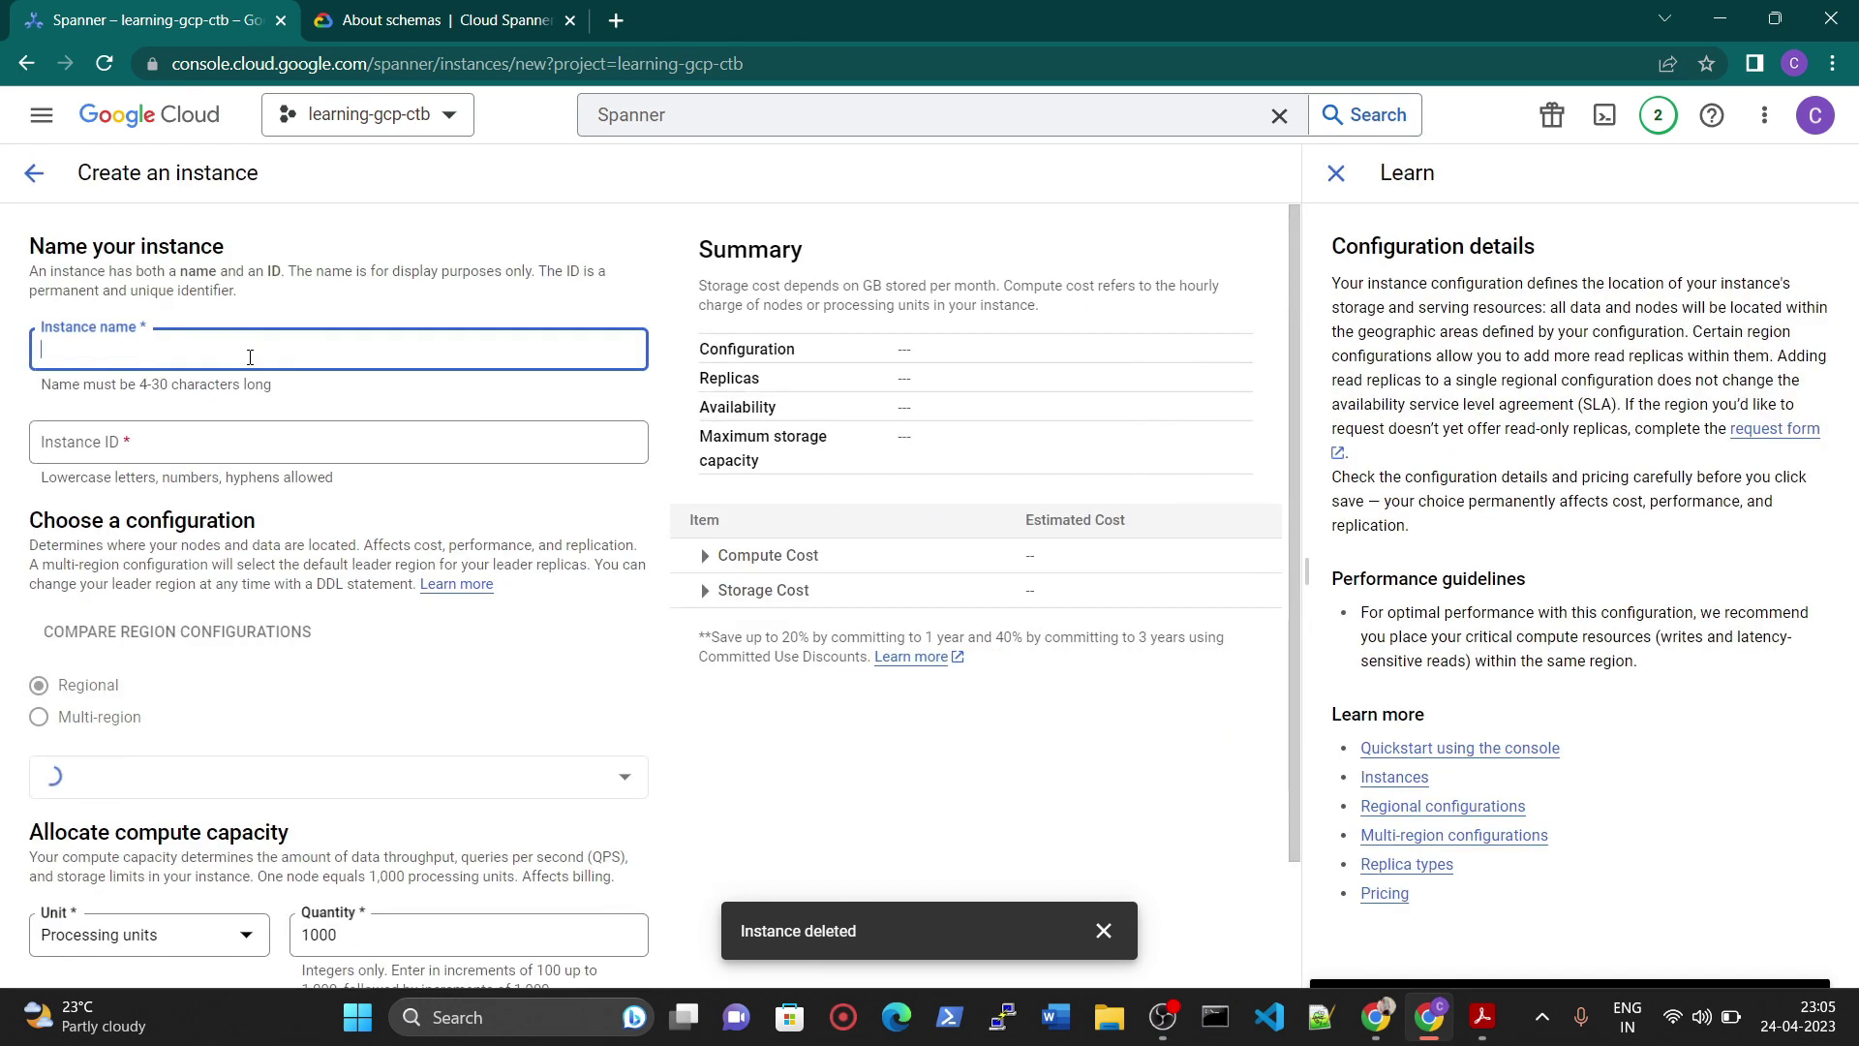
{"action": "left_click", "coordinate": [136, 442]}
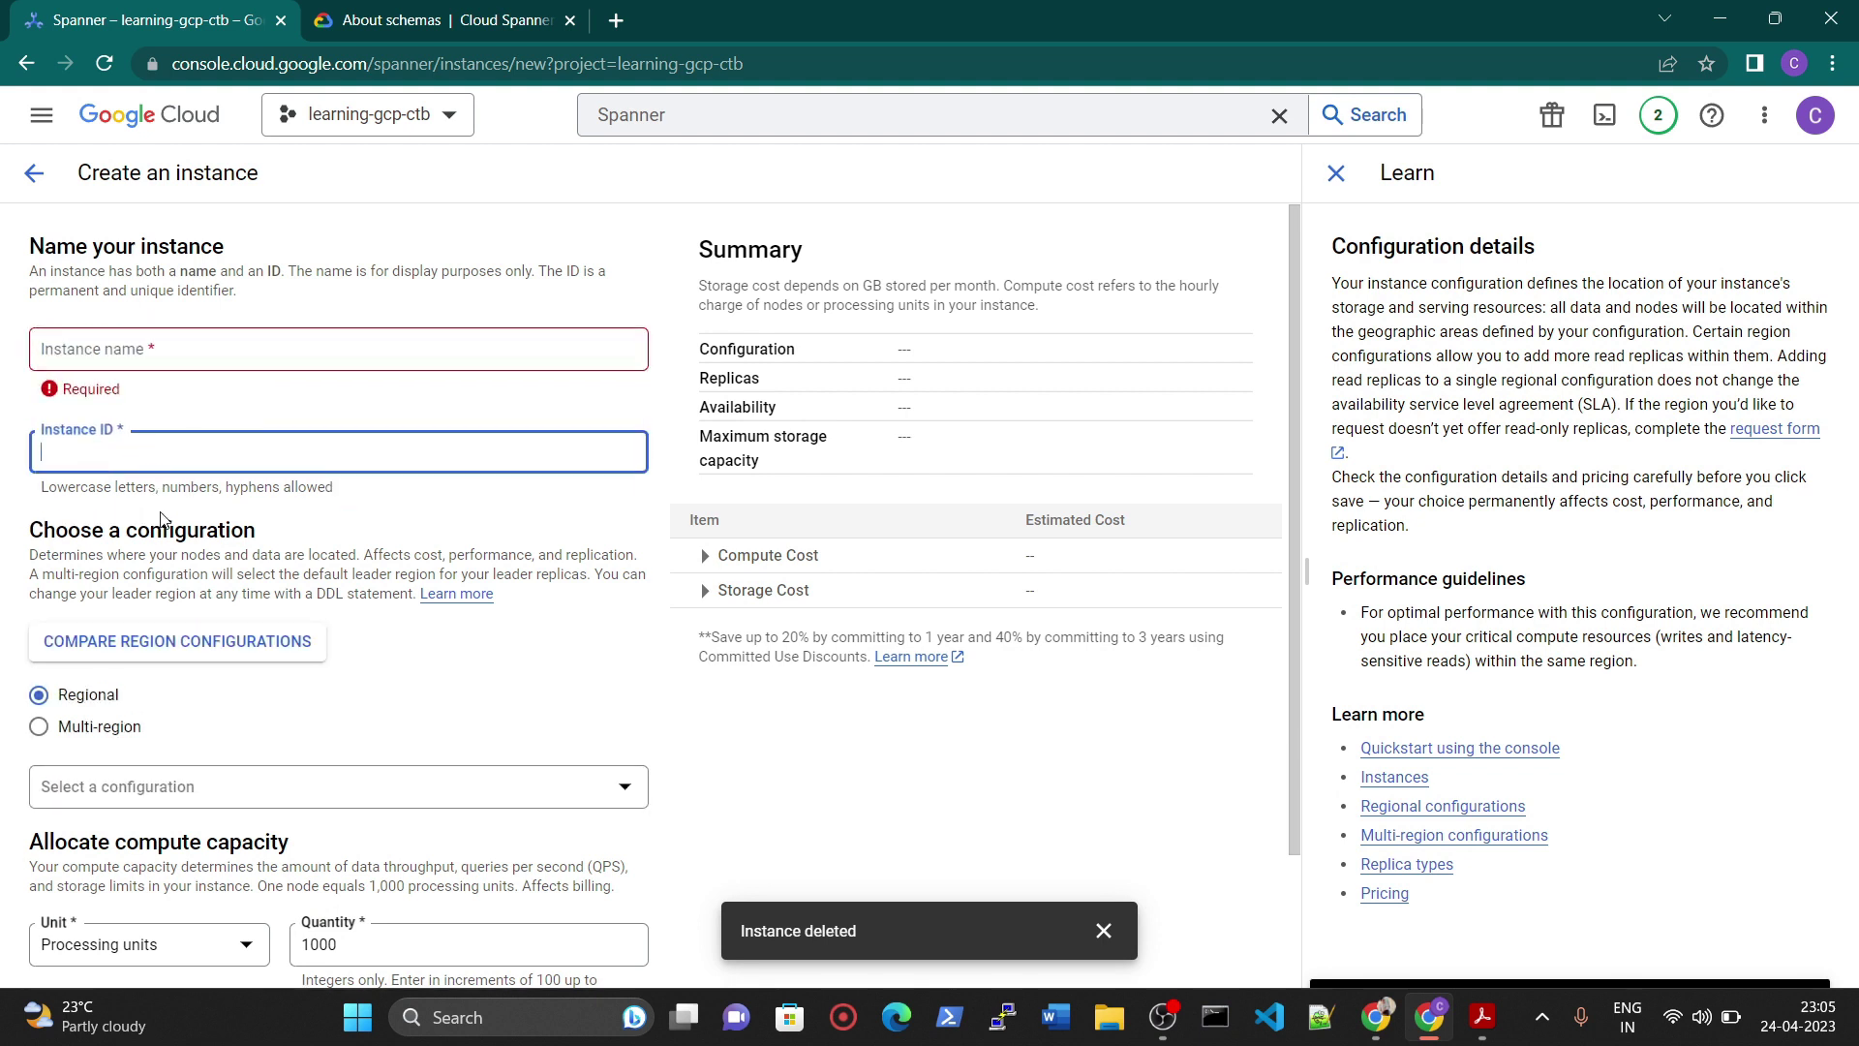
- Set the new instance's configuration to Multi-region with asia1 (Tokyo/Osaka/Seoul)
{"action": "scroll", "coordinate": [161, 519], "scroll_direction": "down", "scroll_amount": 2}
{"action": "left_click", "coordinate": [88, 576]}
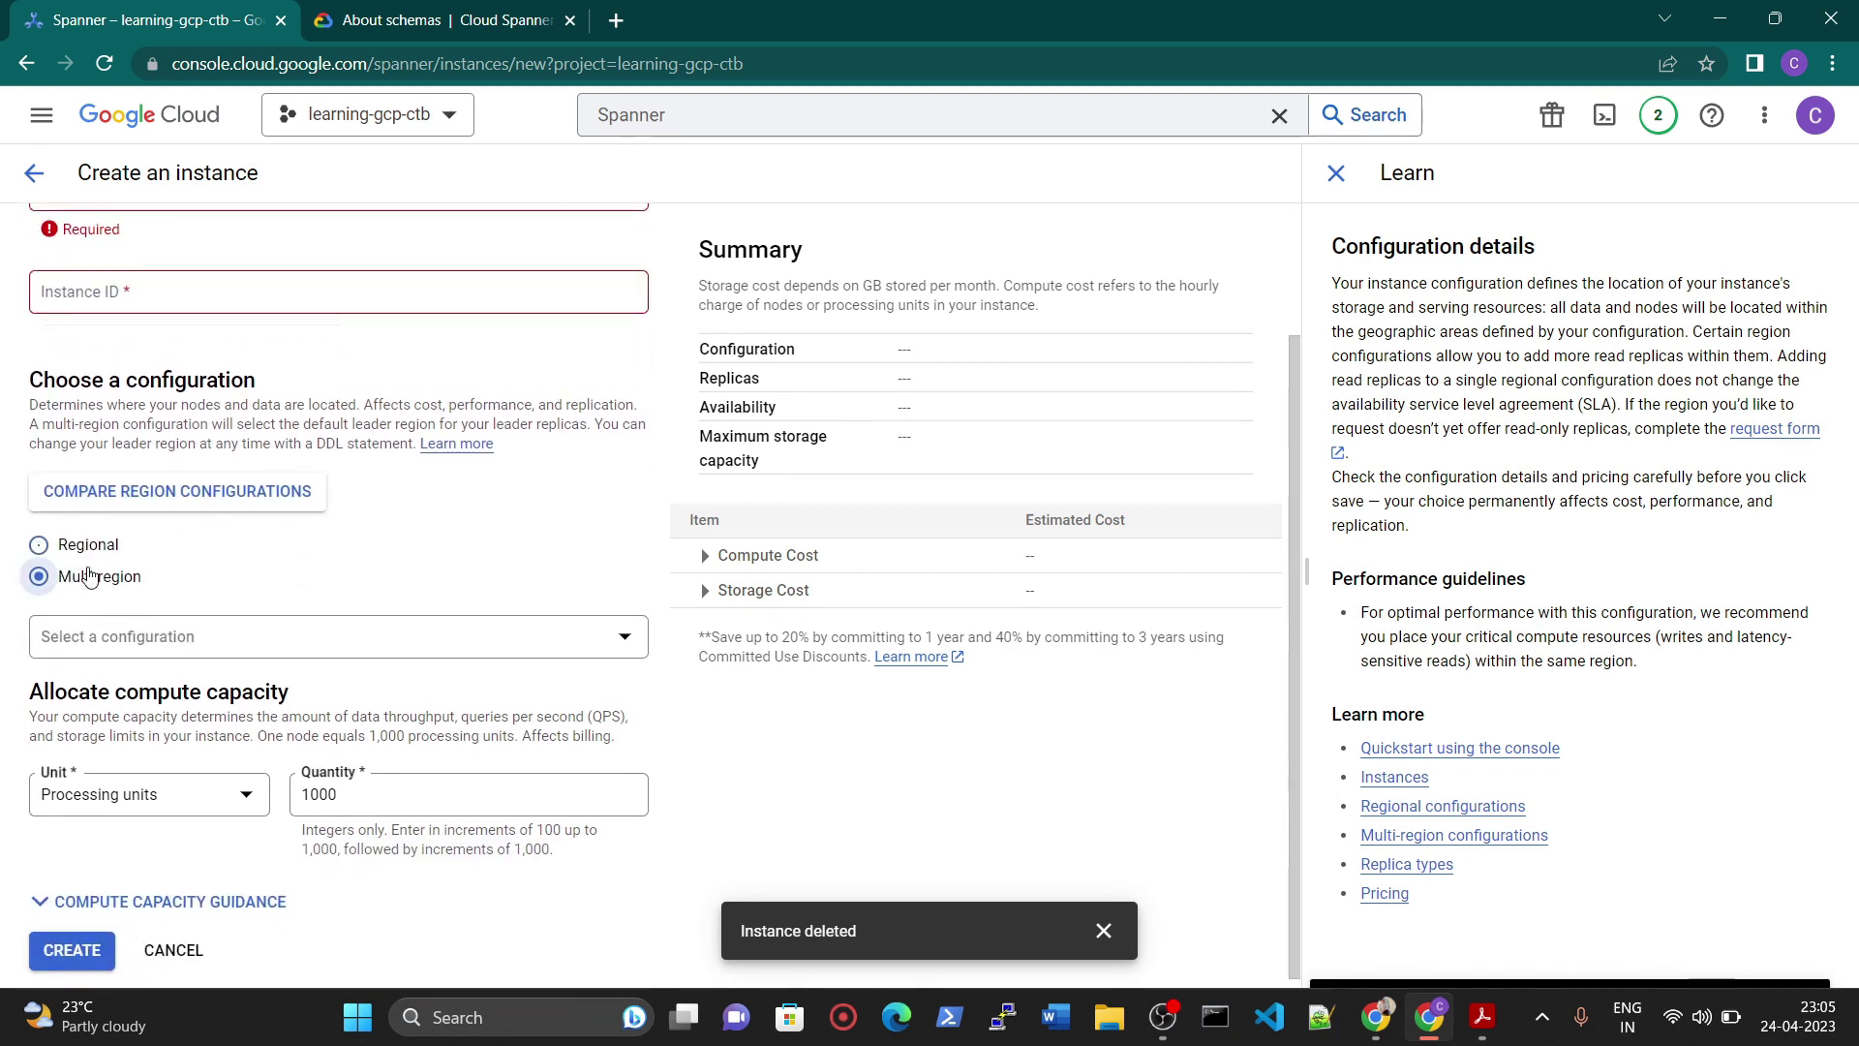
{"action": "left_click", "coordinate": [133, 643]}
{"action": "scroll", "coordinate": [225, 714], "scroll_direction": "down", "scroll_amount": 2}
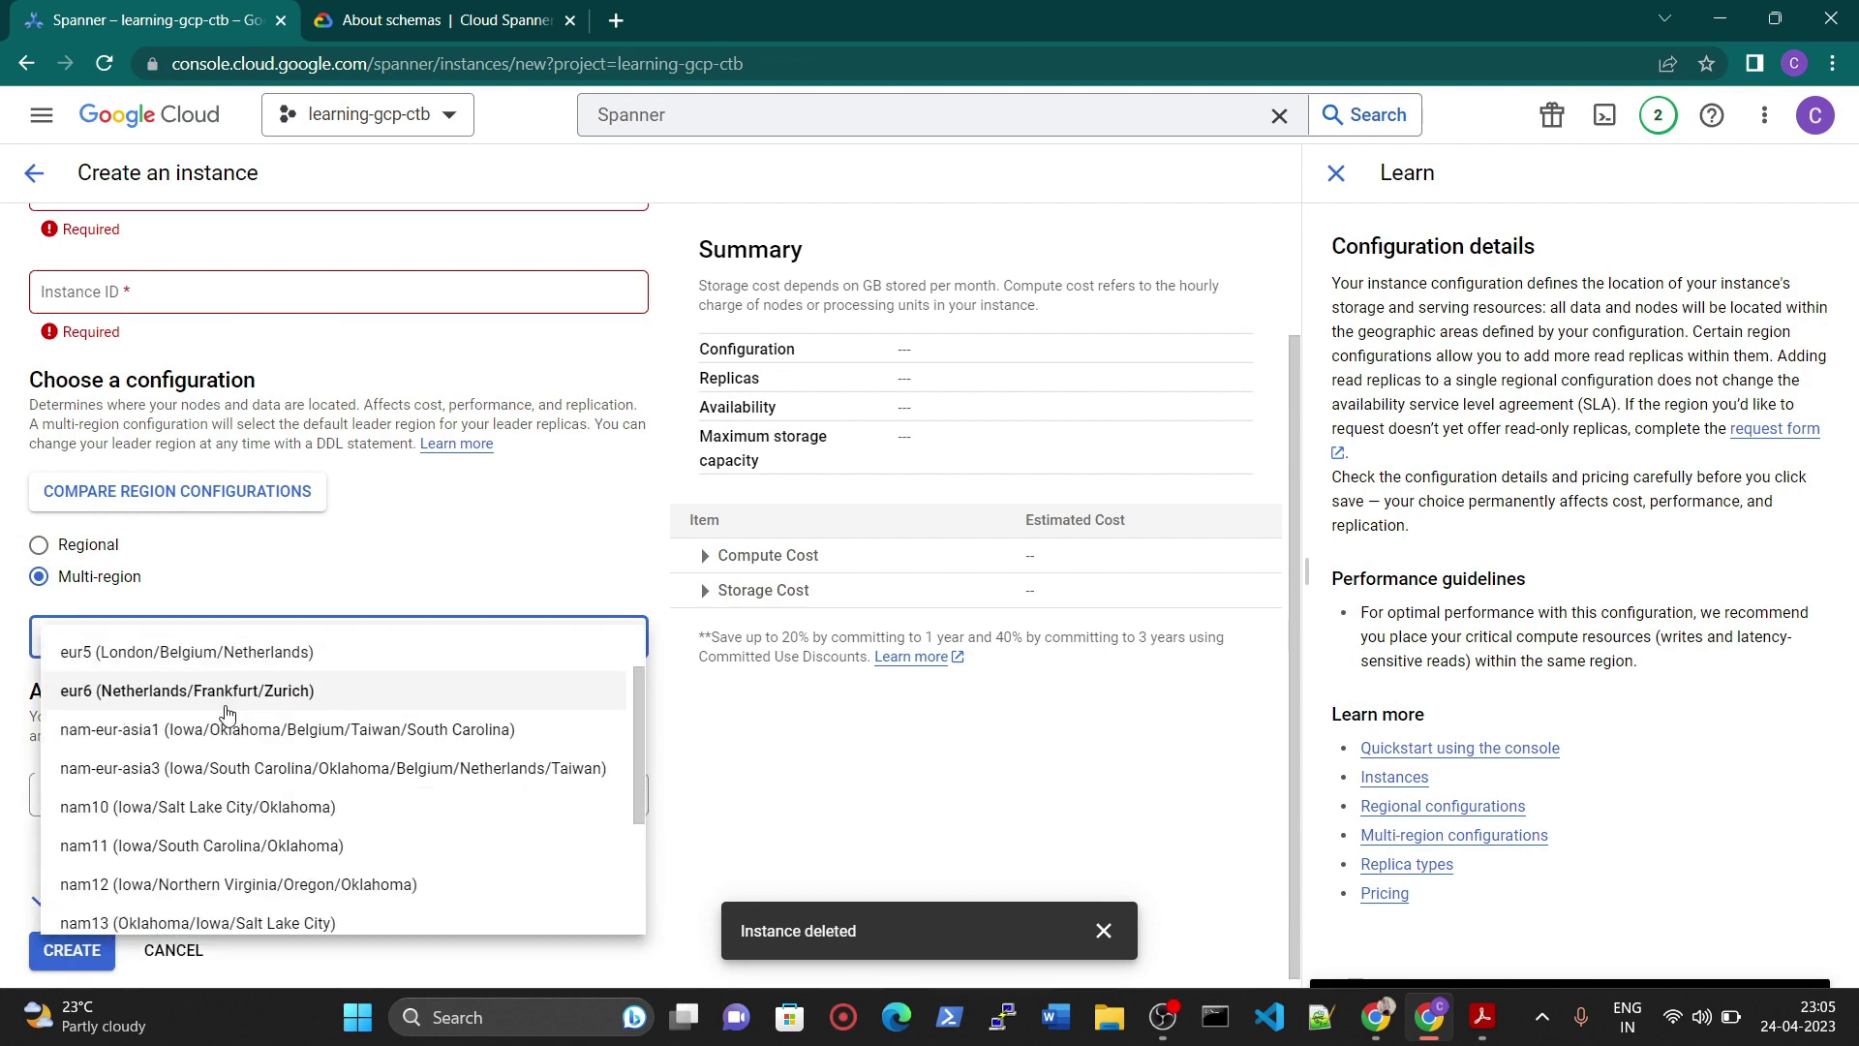
{"action": "scroll", "coordinate": [226, 714], "scroll_direction": "down", "scroll_amount": 3}
{"action": "scroll", "coordinate": [348, 852], "scroll_direction": "up", "scroll_amount": 4}
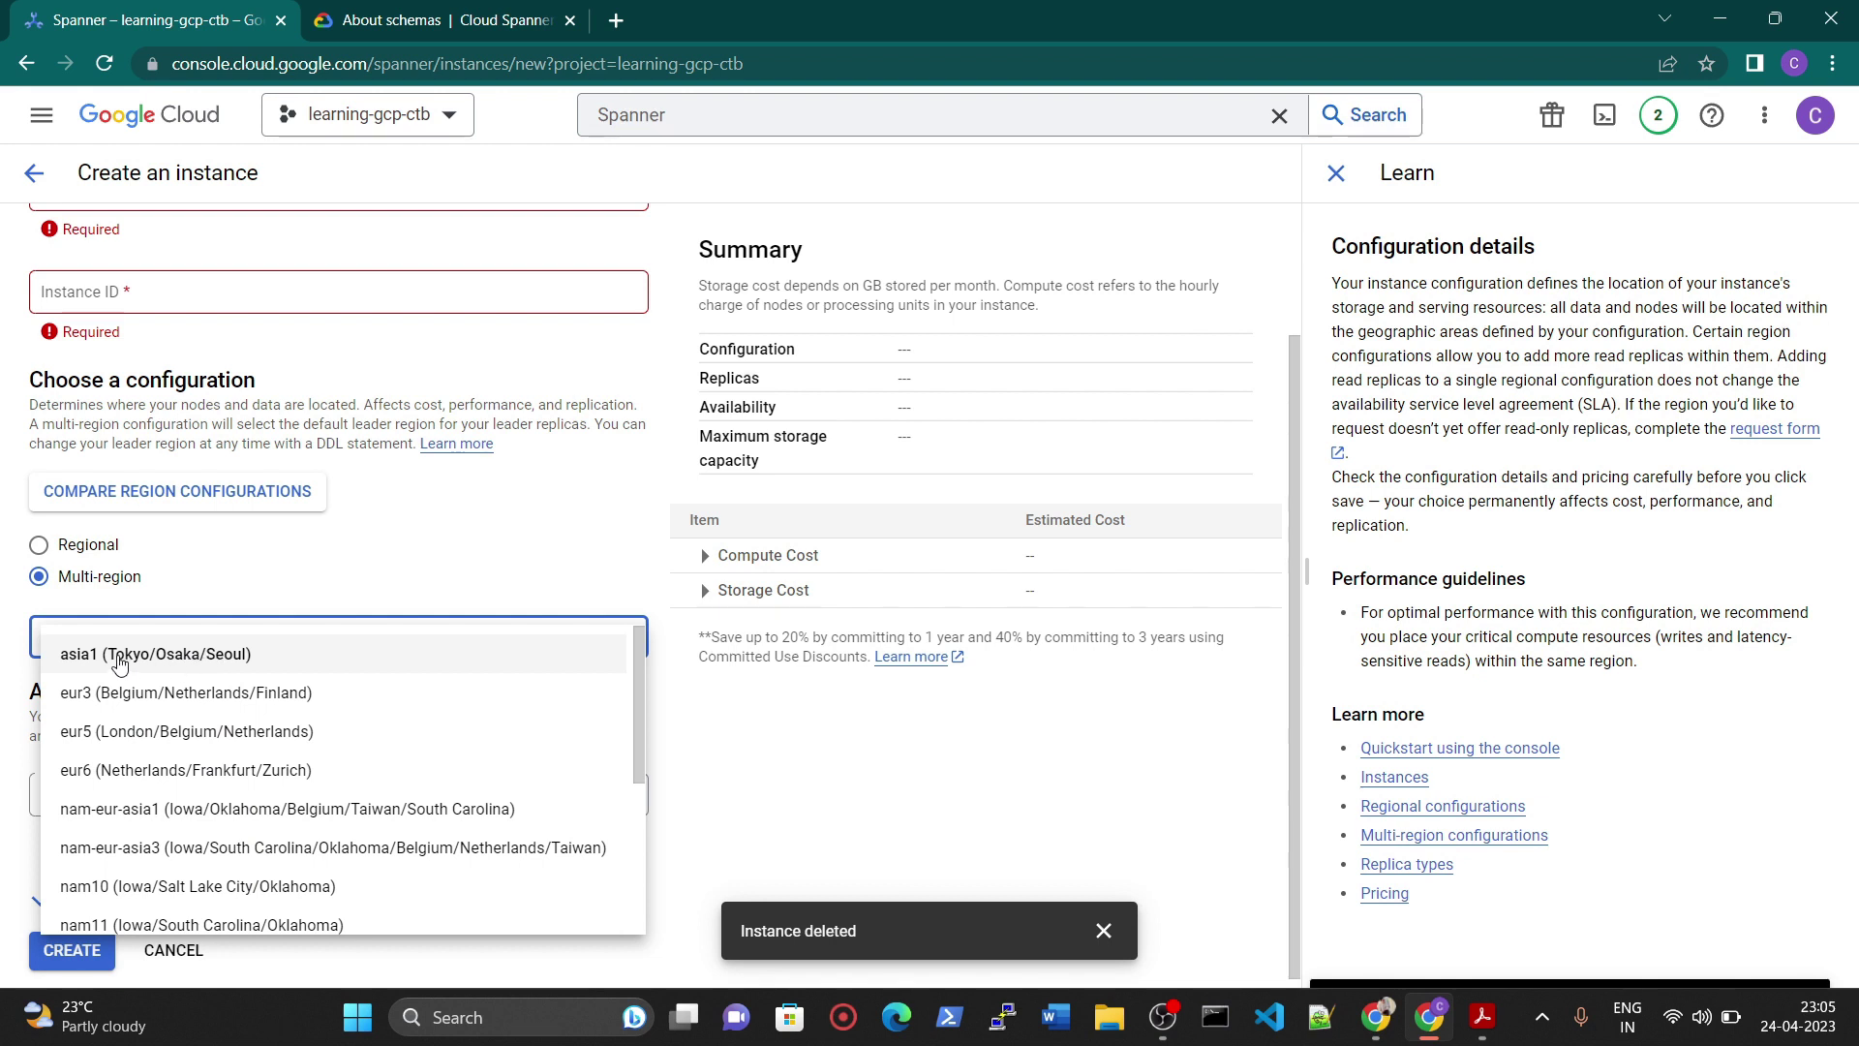
{"action": "left_click", "coordinate": [237, 655]}
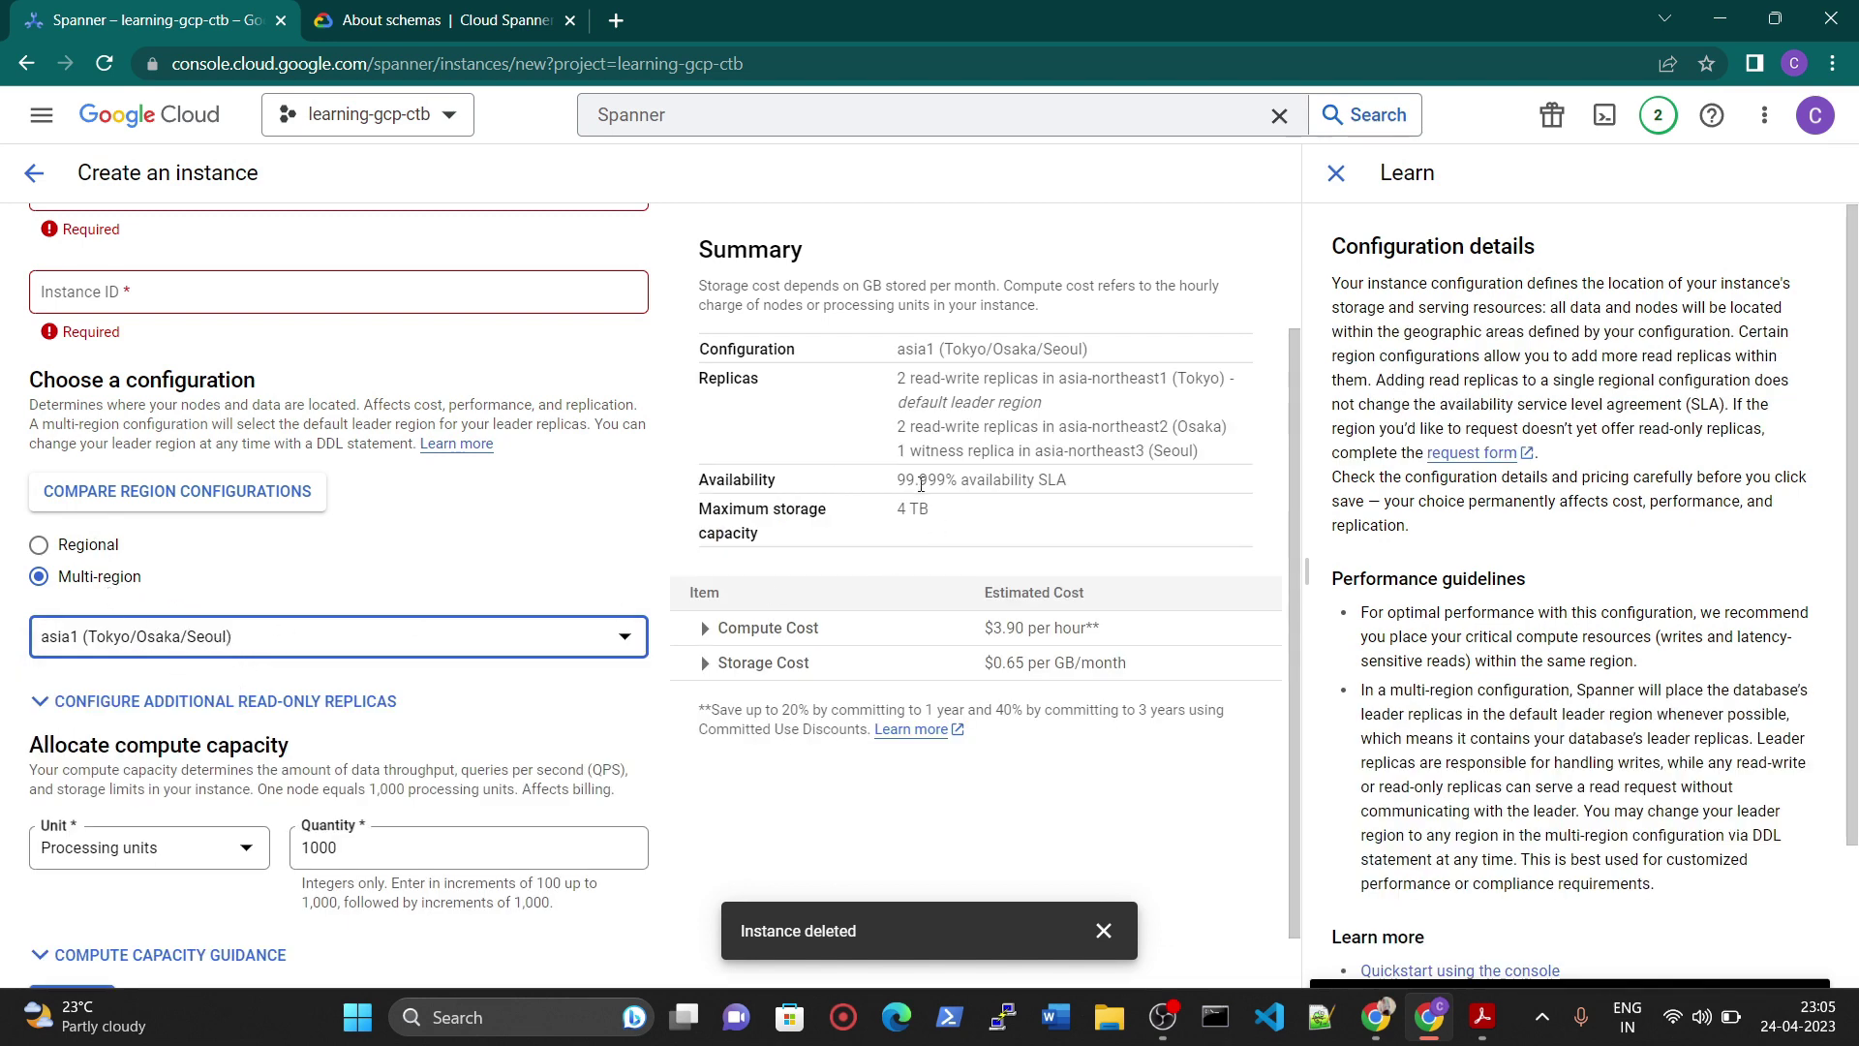
- Examine the availability SLA in the summary of the asia1 multi-region configuration
{"action": "left_click_drag", "start_coordinate": [897, 482], "coordinate": [1074, 492]}
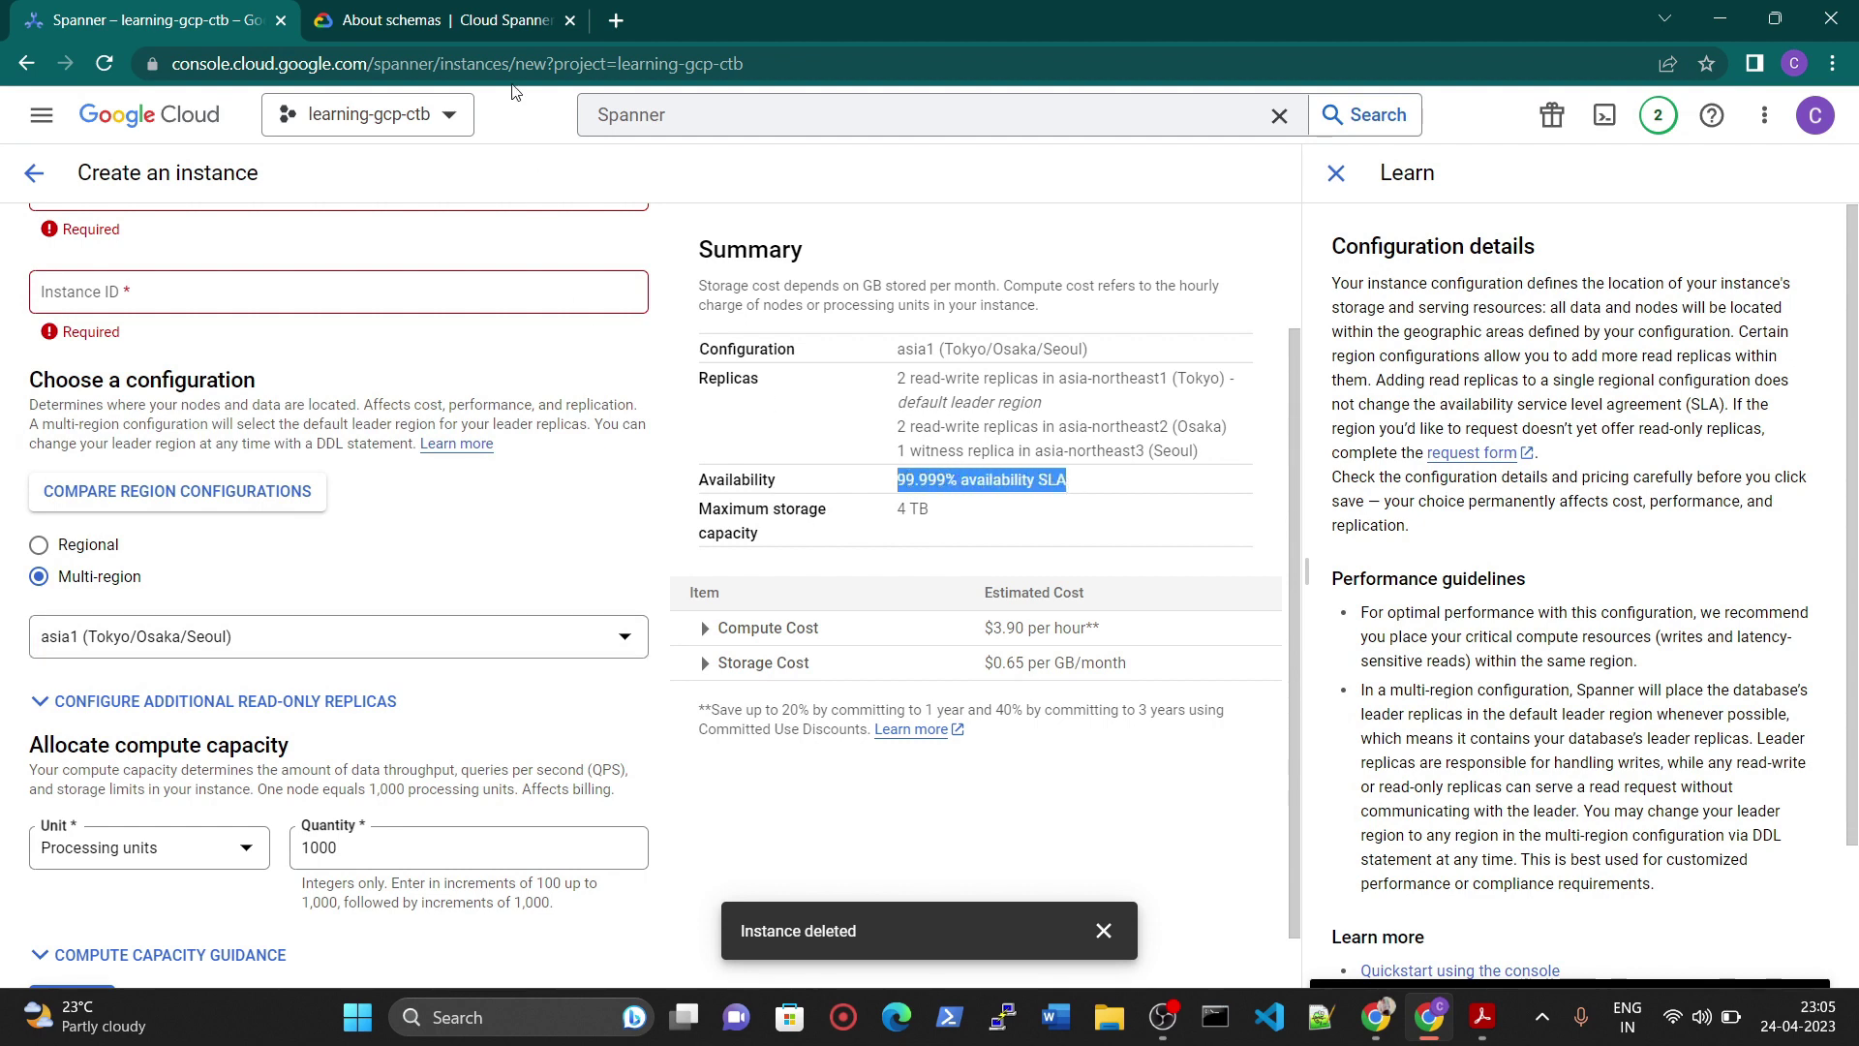
{"action": "left_click_drag", "start_coordinate": [515, 92], "coordinate": [639, 19]}
{"action": "left_click", "coordinate": [1024, 481]}
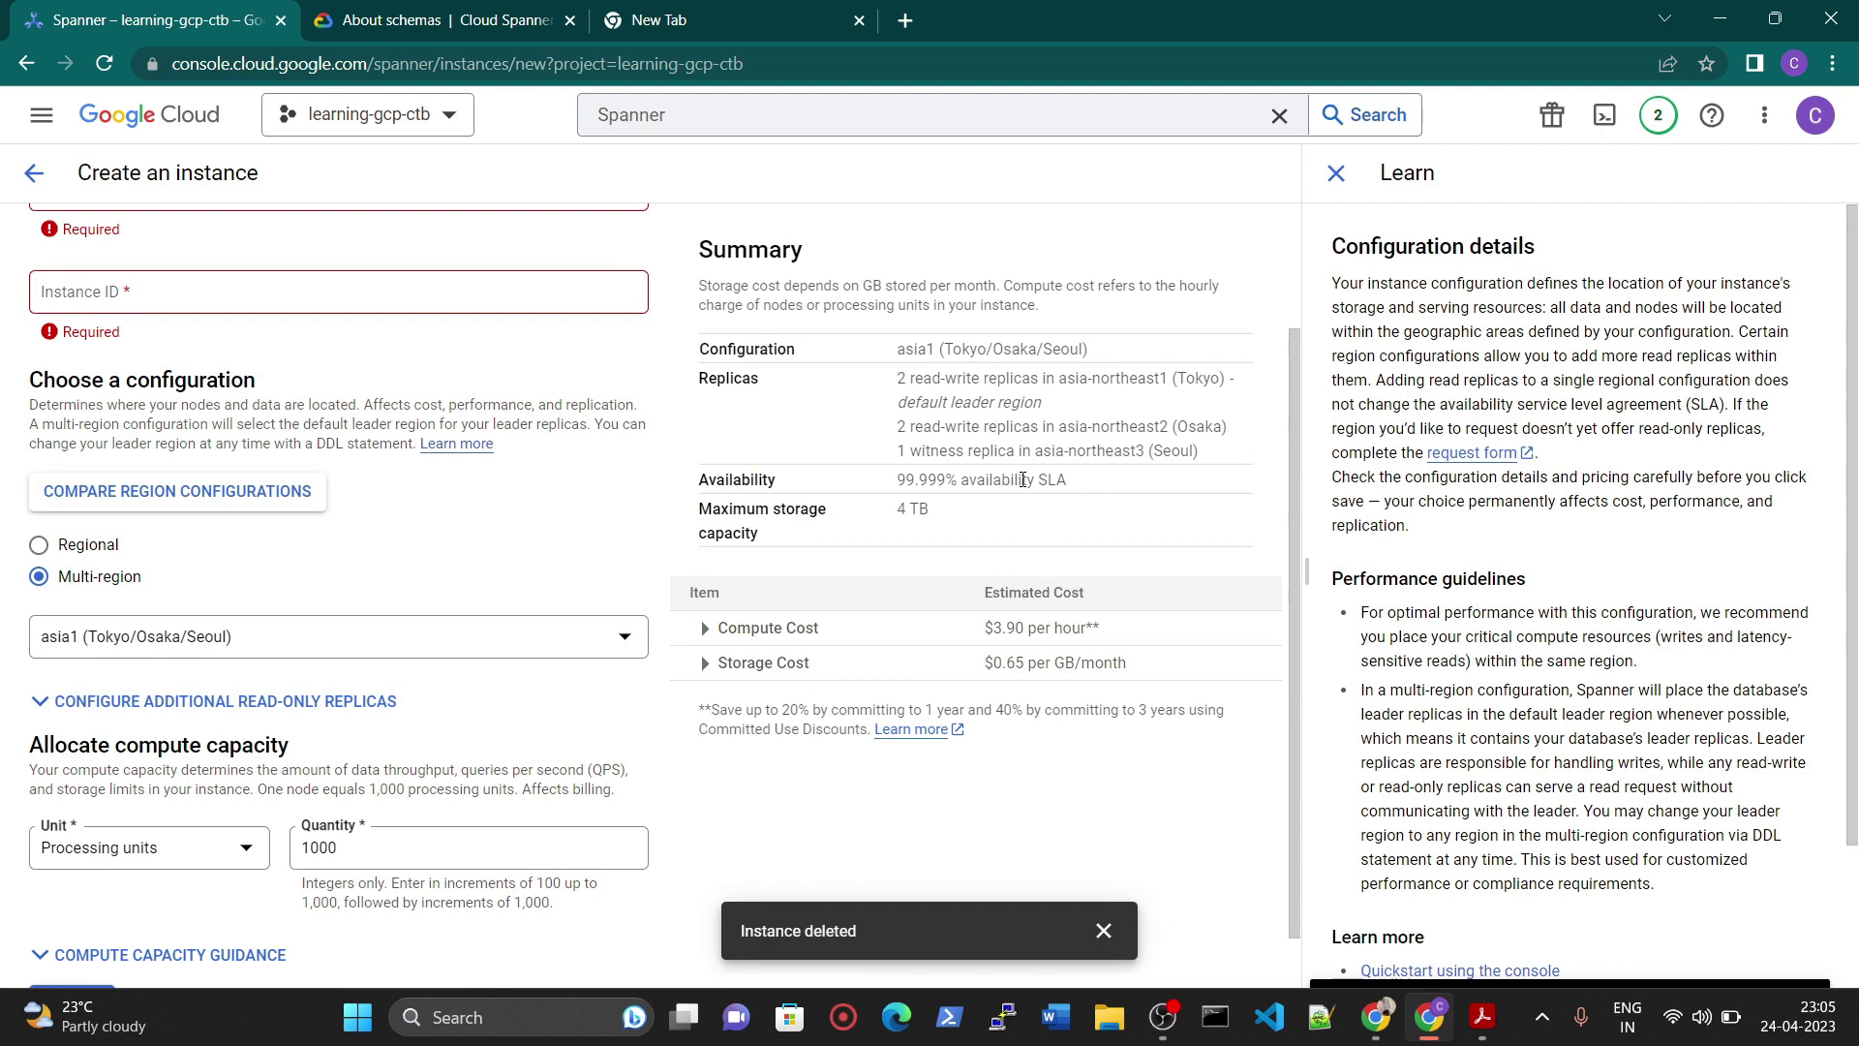
{"action": "left_click_drag", "start_coordinate": [892, 484], "coordinate": [1076, 489]}
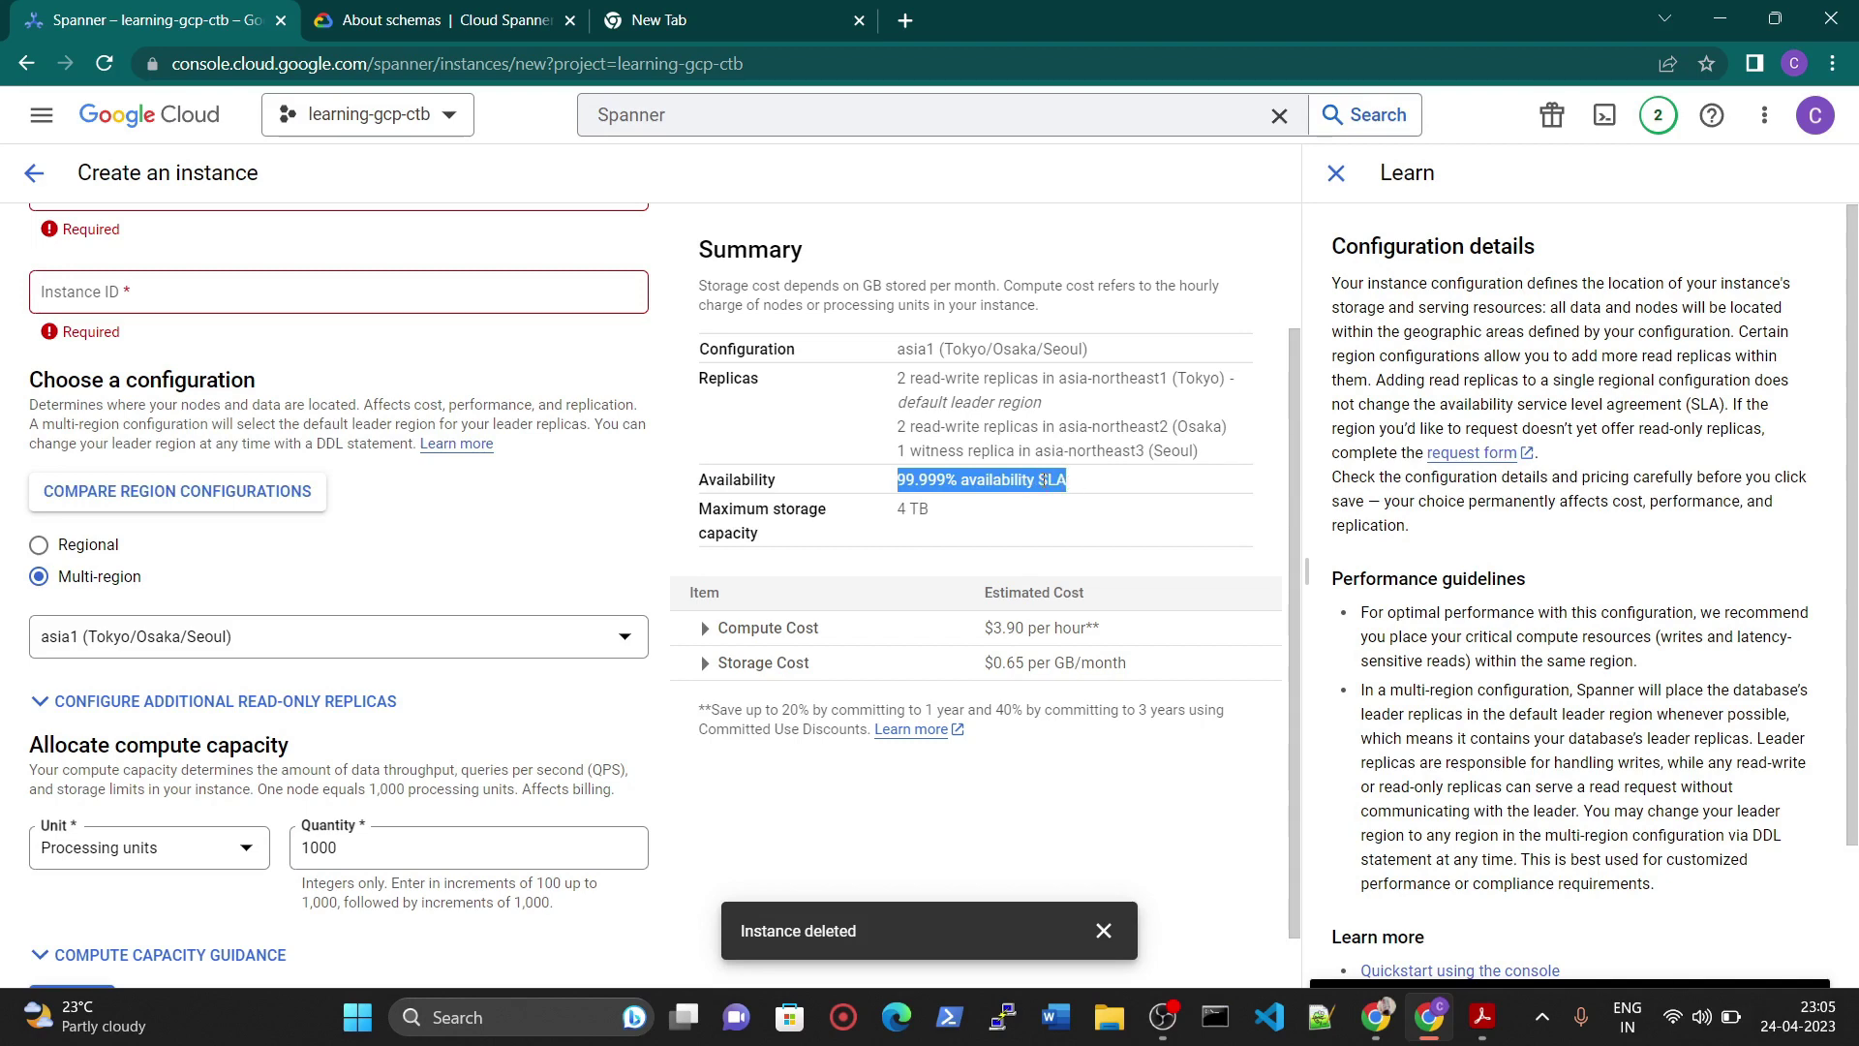
{"action": "left_click", "coordinate": [1004, 489]}
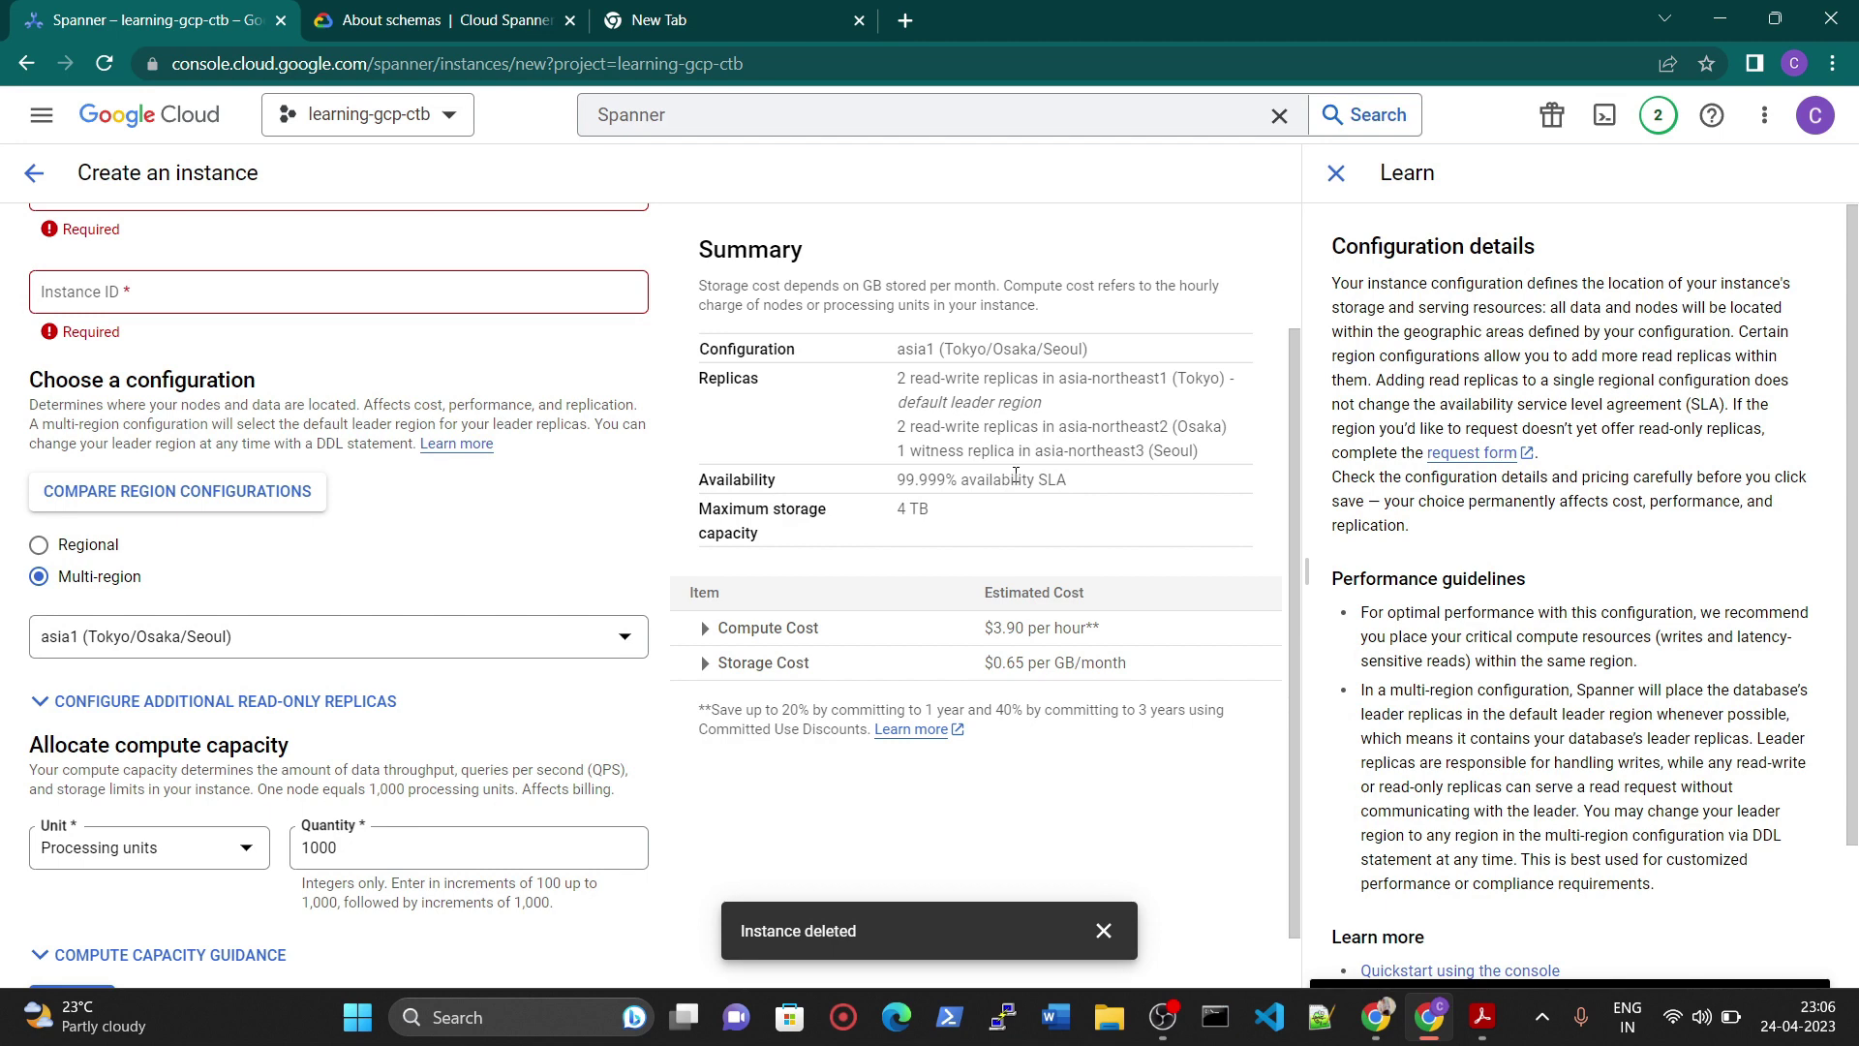
- Switch the configuration to Regional with asia-east2 (Hong Kong) and check its estimated compute cost
{"action": "left_click", "coordinate": [85, 554]}
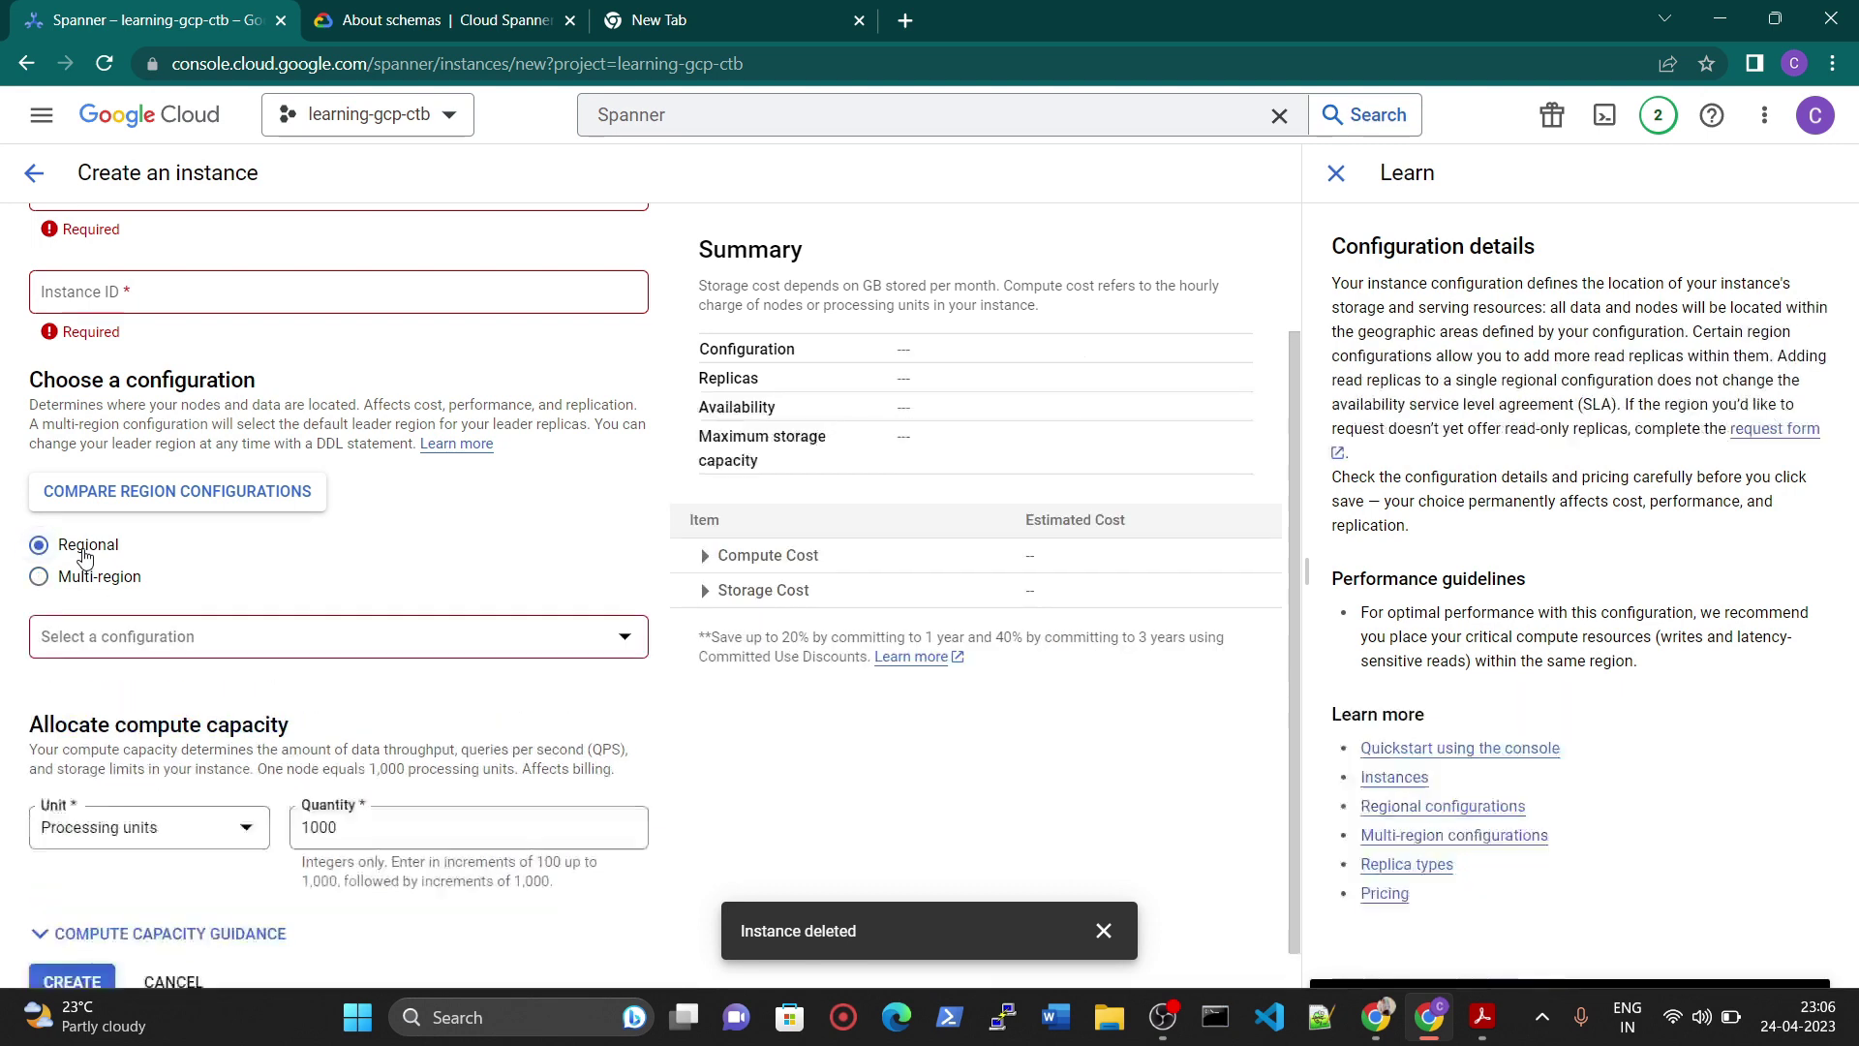
{"action": "left_click", "coordinate": [114, 642]}
{"action": "left_click", "coordinate": [111, 691]}
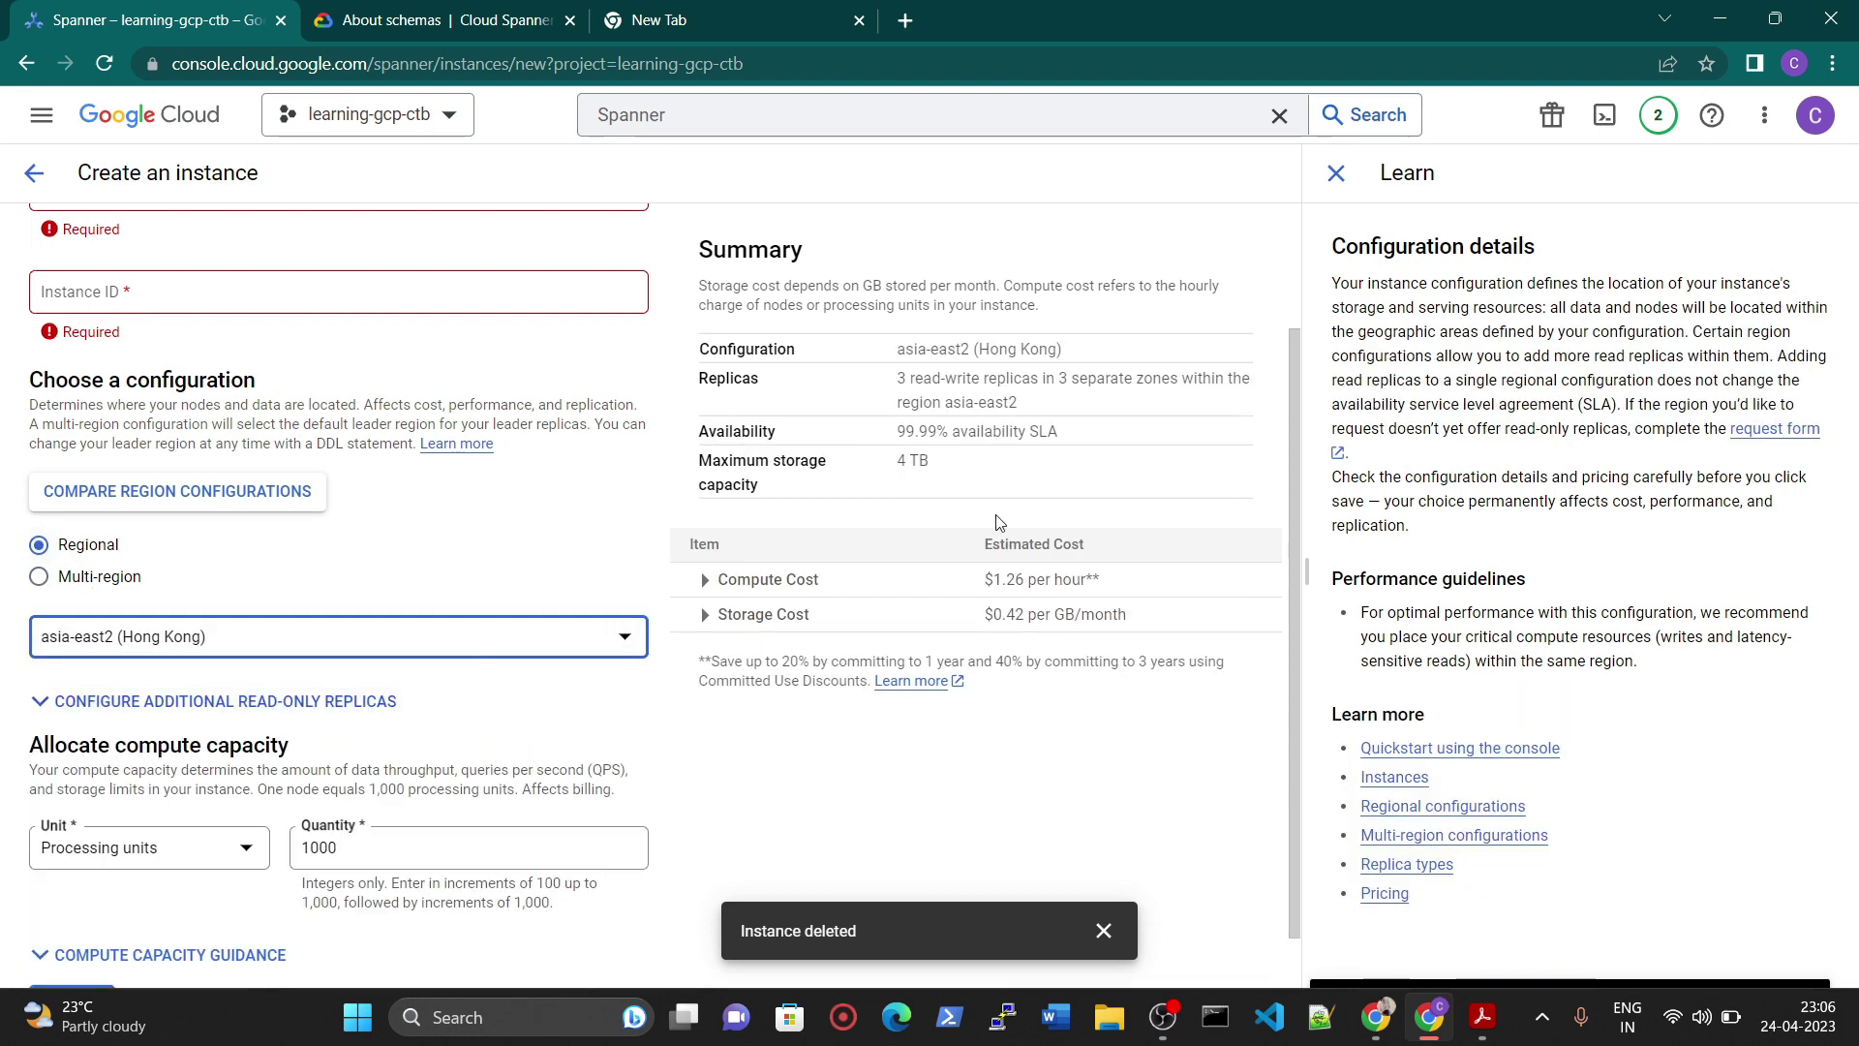
{"action": "left_click_drag", "start_coordinate": [983, 580], "coordinate": [1106, 584]}
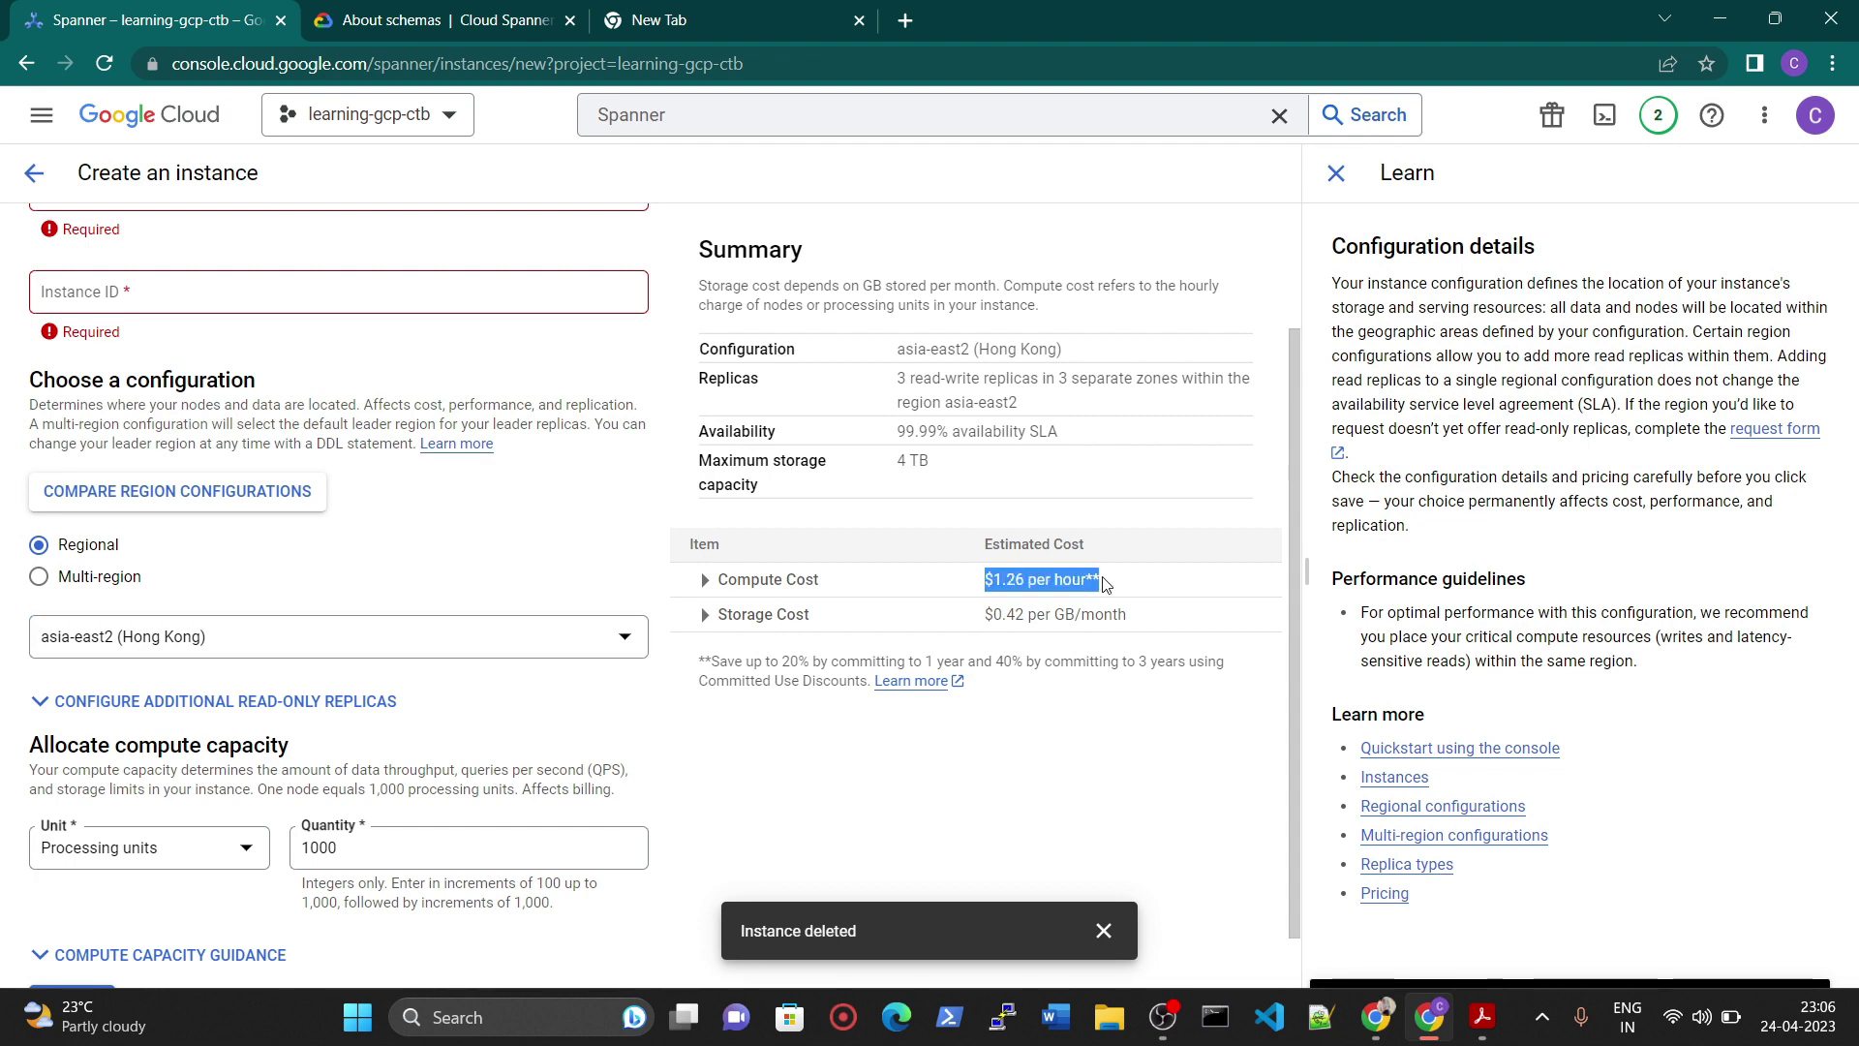
- Switch the configuration back to Multi-region with asia1 (Tokyo/Osaka/Seoul) and check its estimated compute cost
{"action": "left_click", "coordinate": [39, 577]}
{"action": "left_click", "coordinate": [66, 632]}
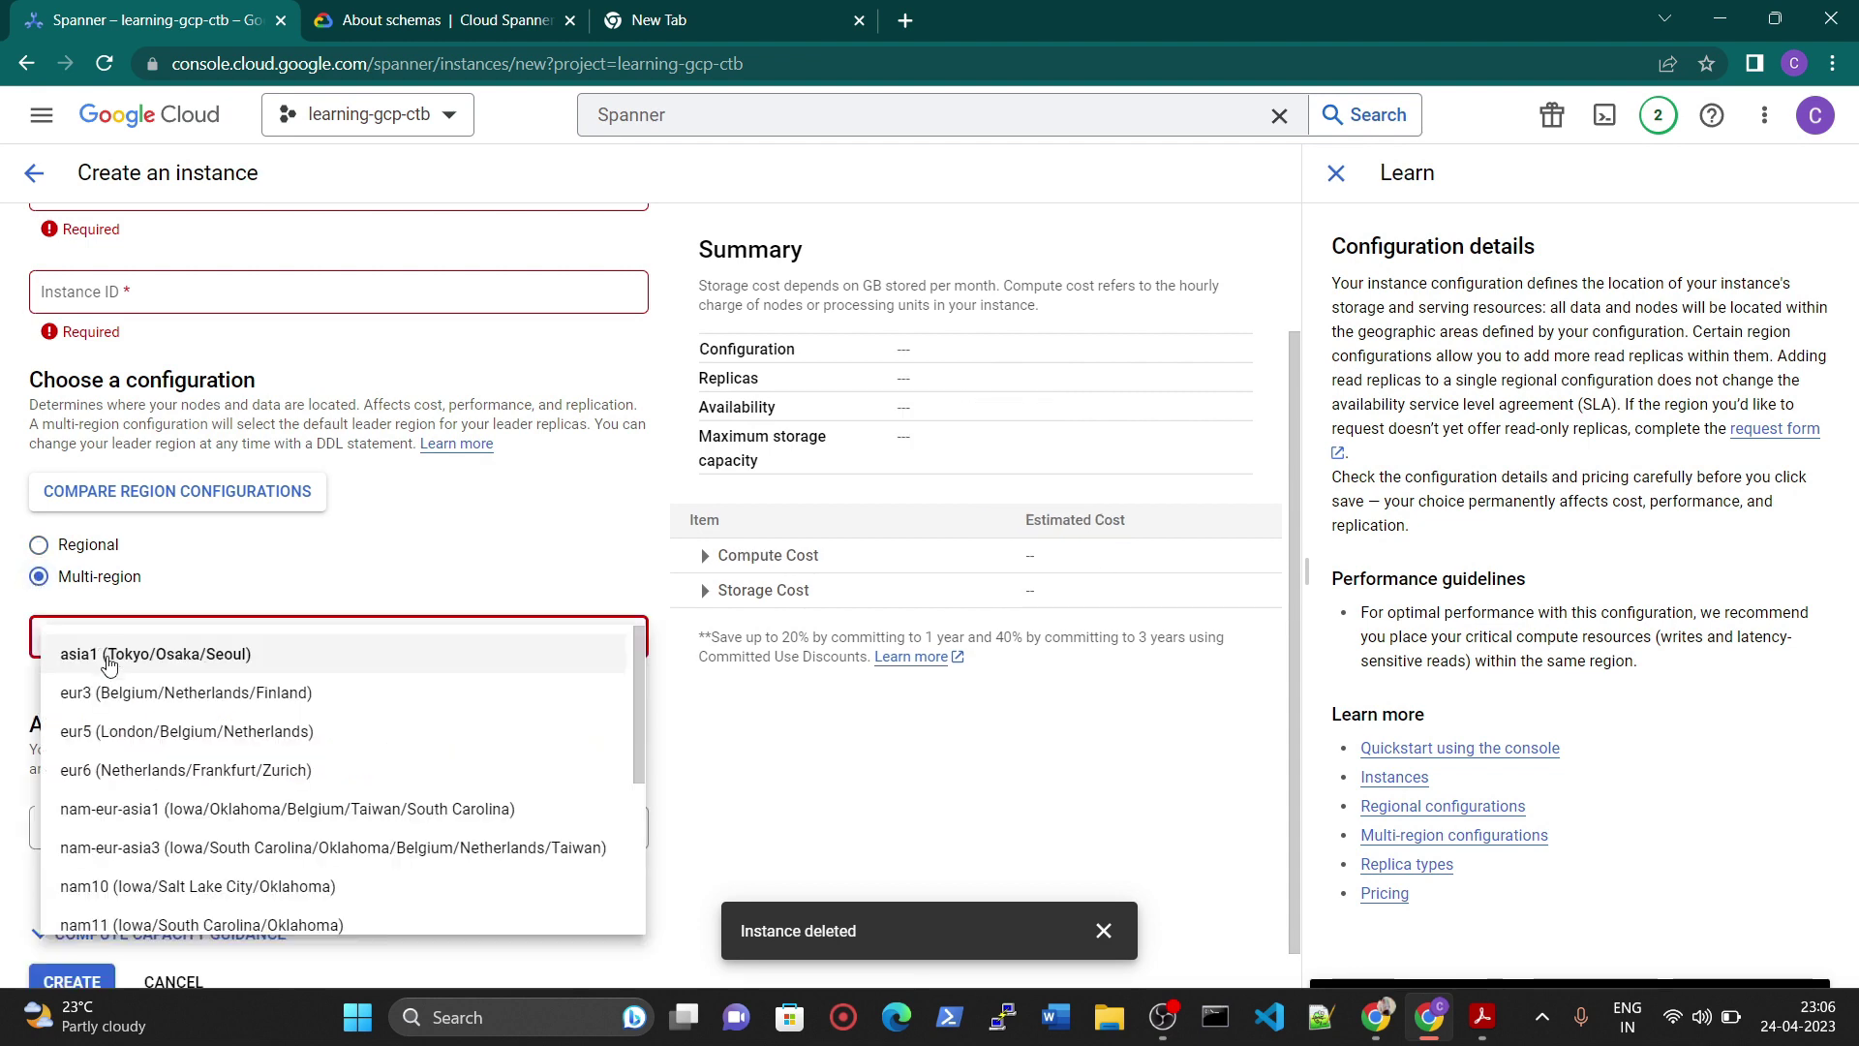
{"action": "left_click", "coordinate": [108, 656]}
{"action": "left_click_drag", "start_coordinate": [983, 628], "coordinate": [1145, 643]}
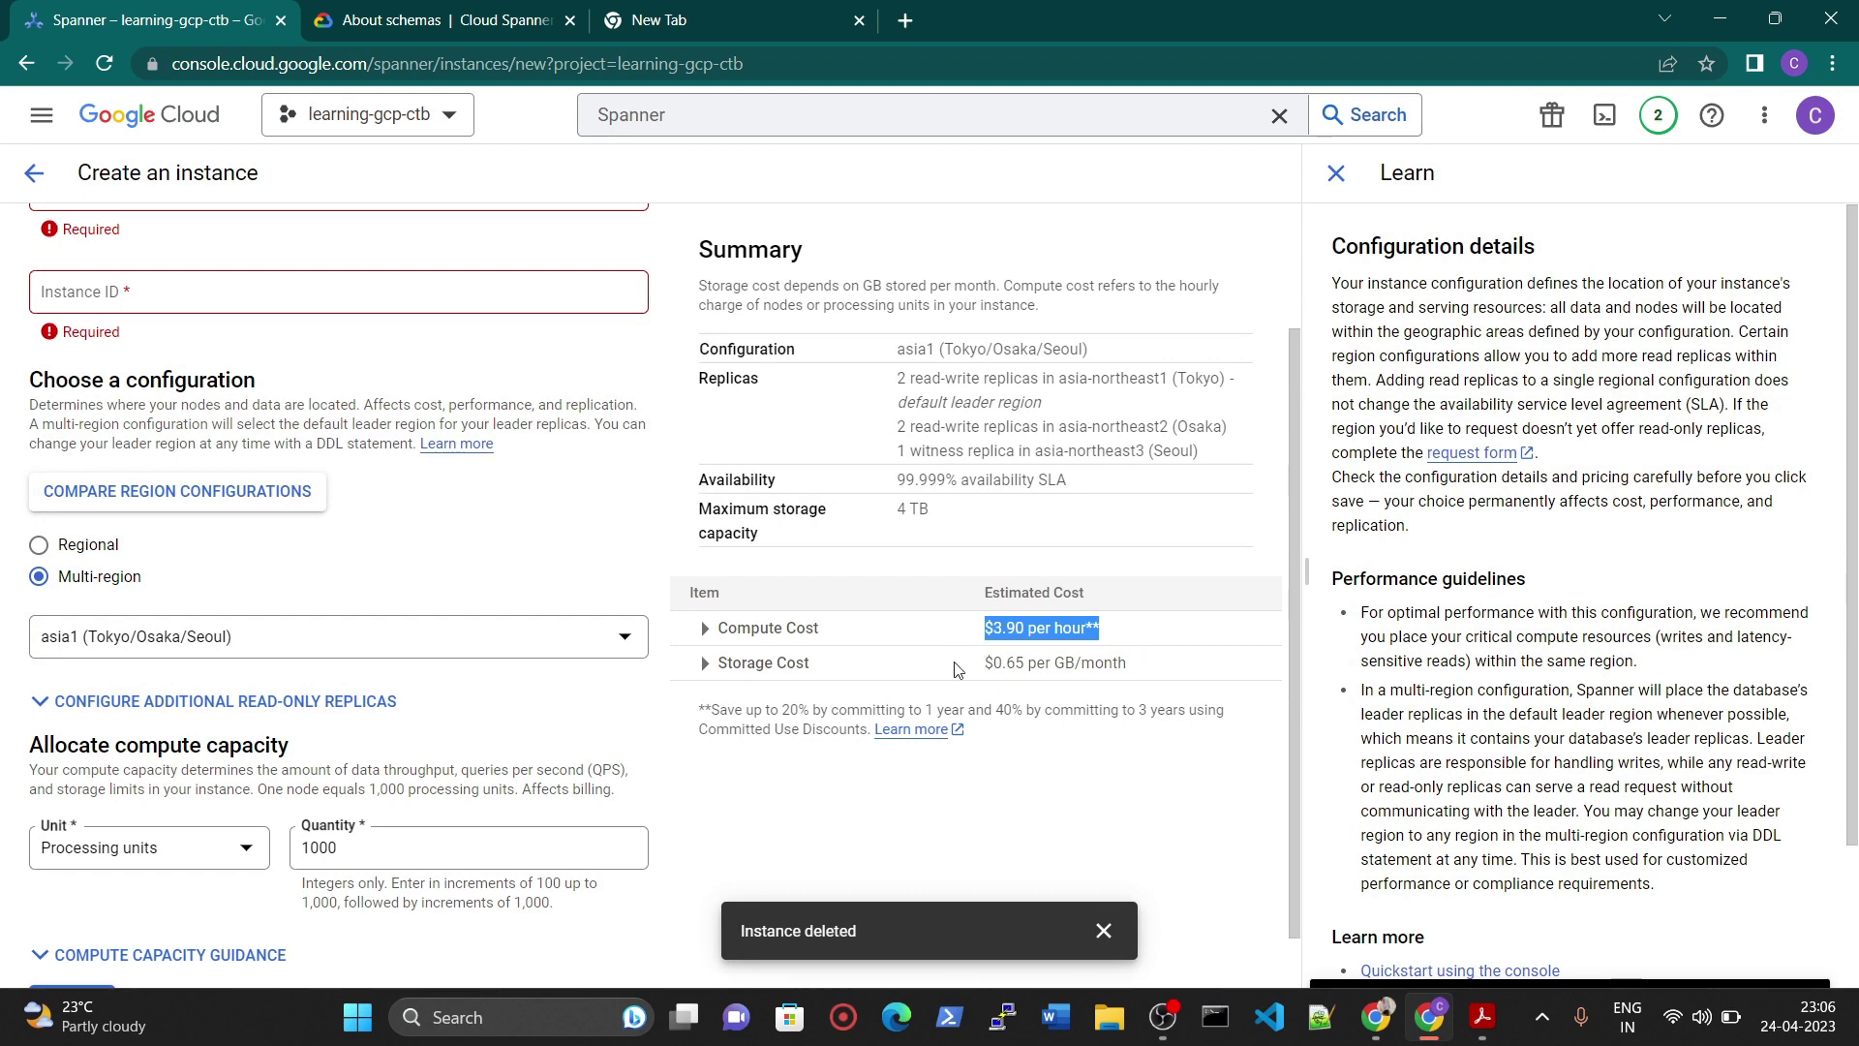
- Set the compute capacity unit to Nodes and check the maximum storage capacity for the given quantity
{"action": "scroll", "coordinate": [92, 666], "scroll_direction": "down", "scroll_amount": 1}
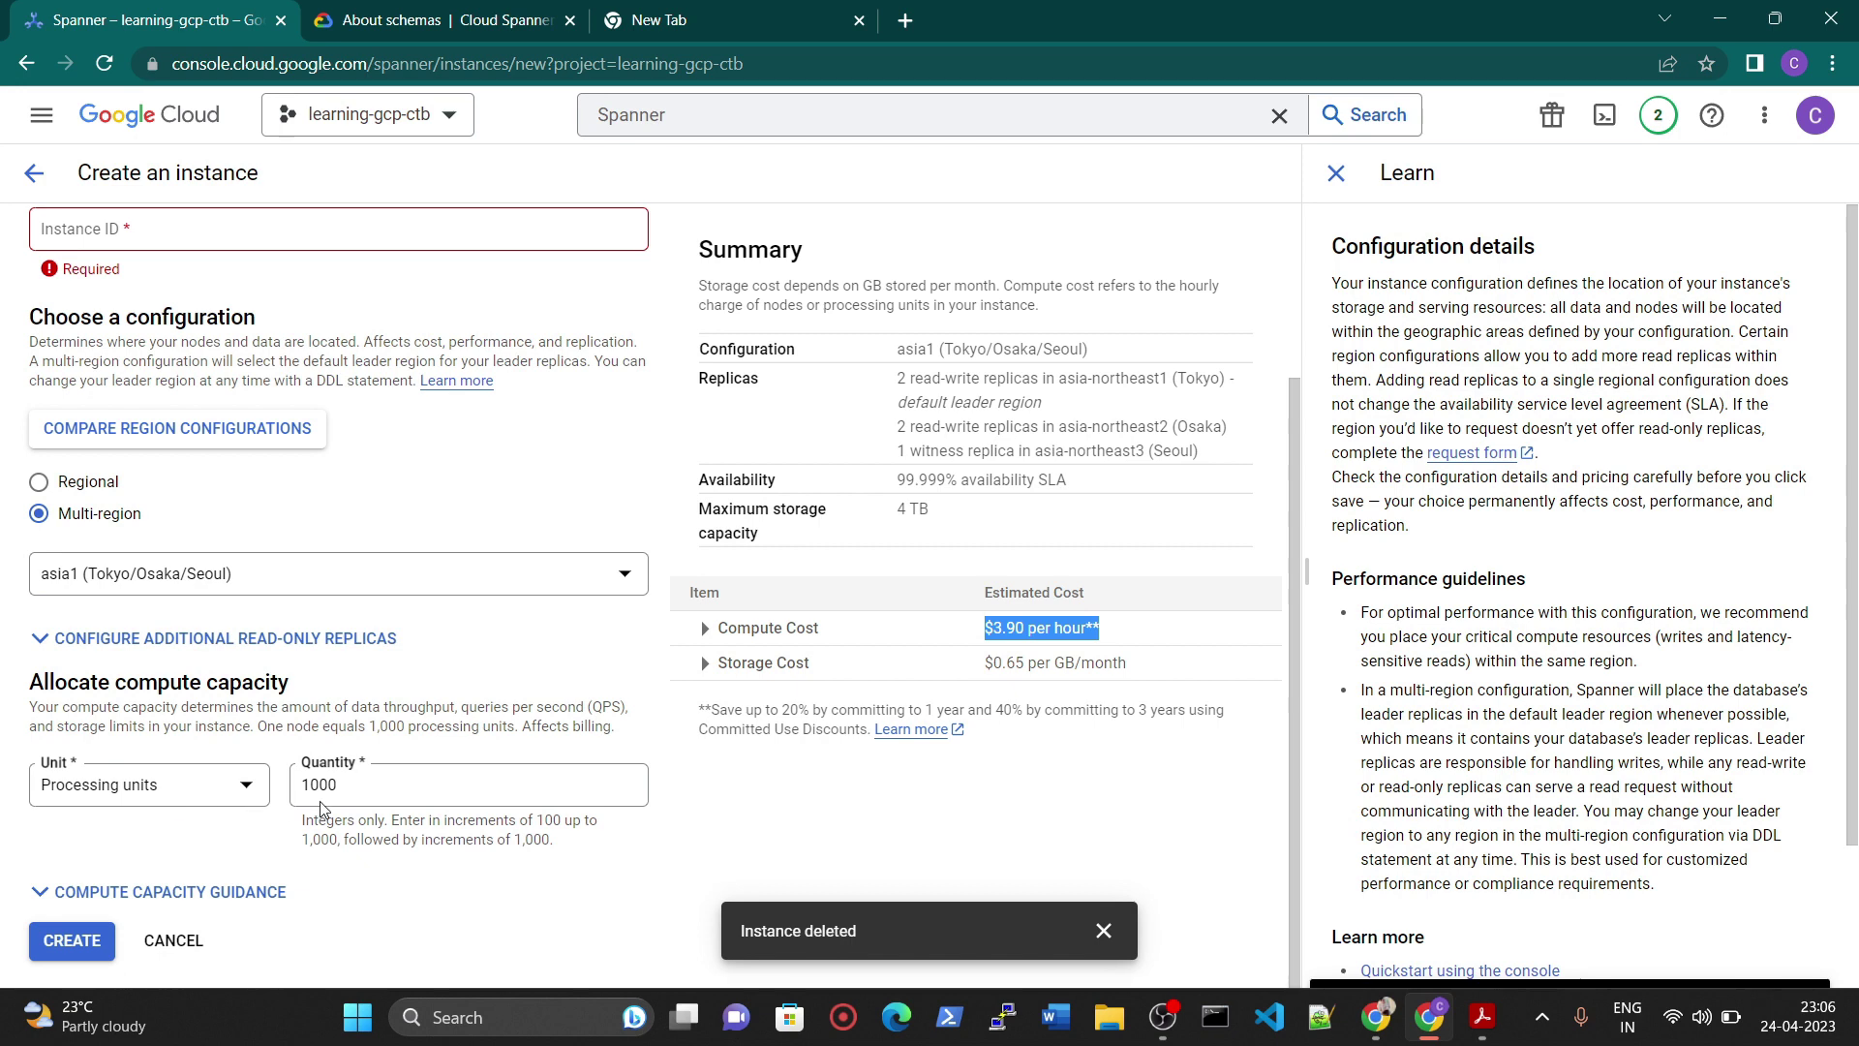
{"action": "left_click", "coordinate": [145, 784]}
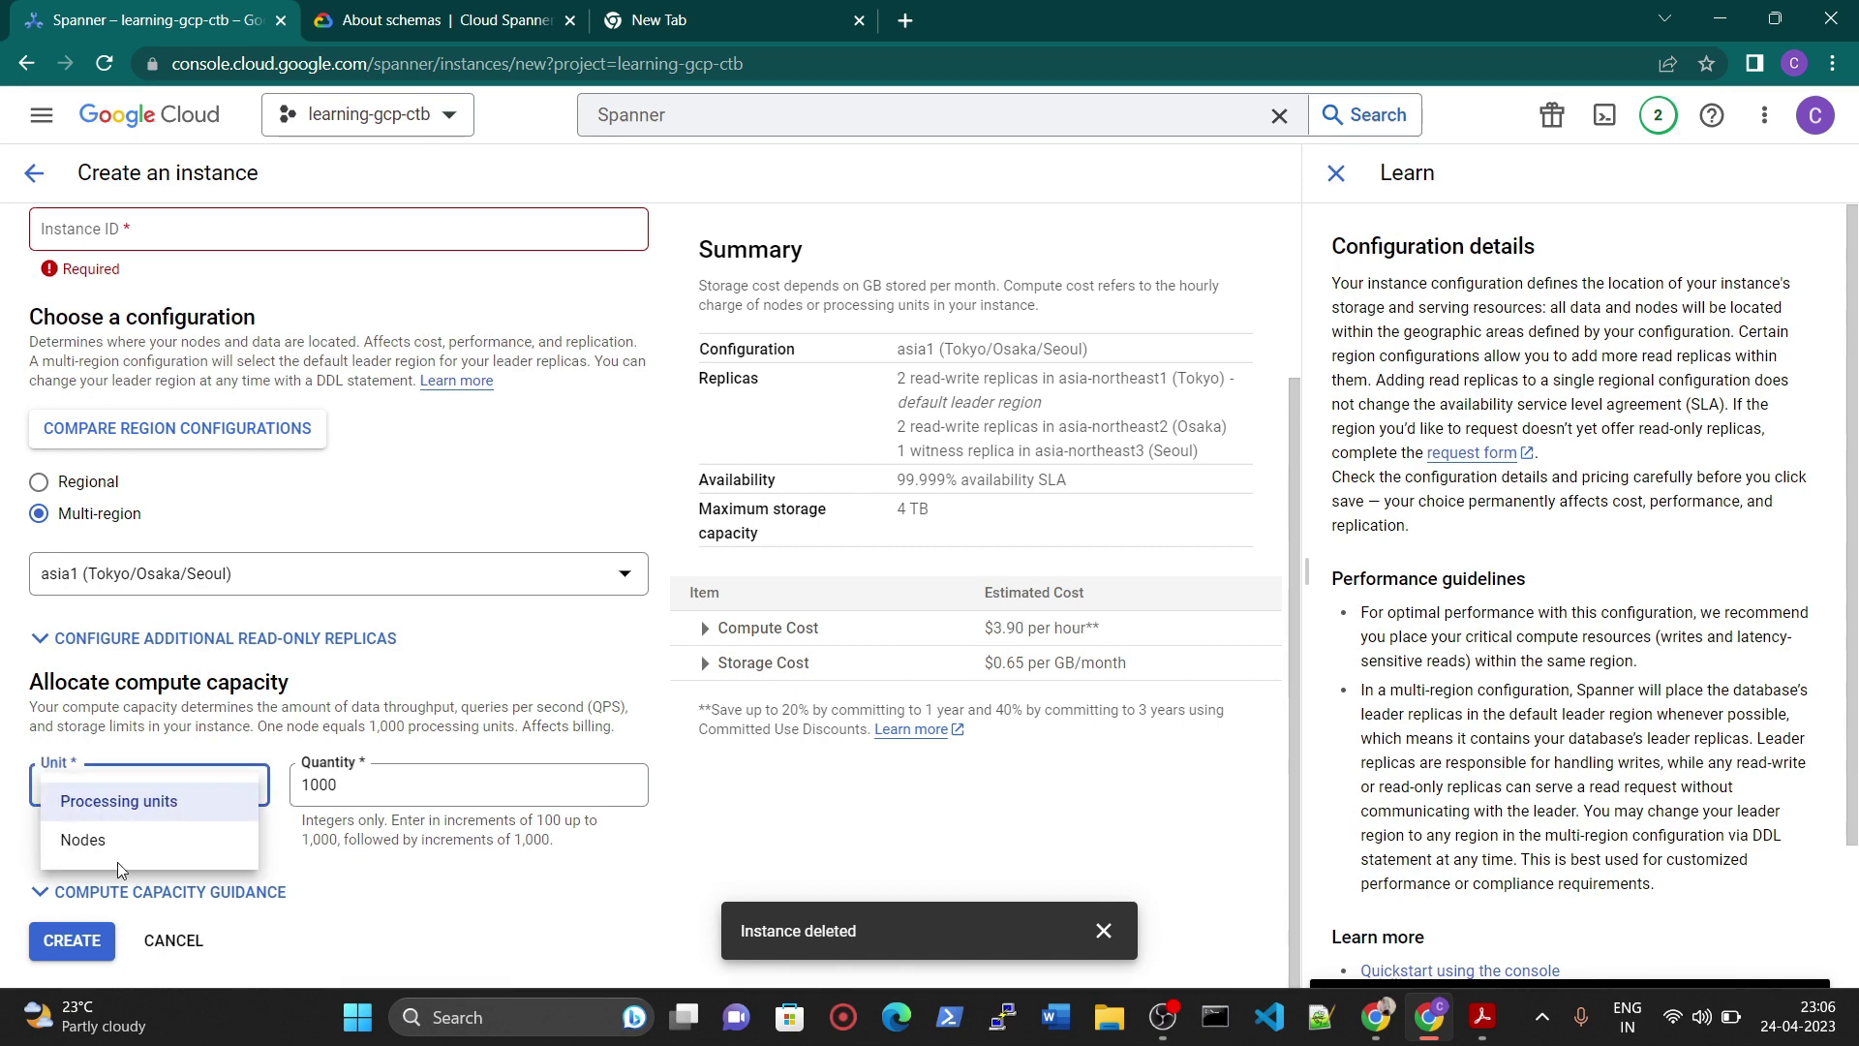
{"action": "left_click", "coordinate": [77, 839]}
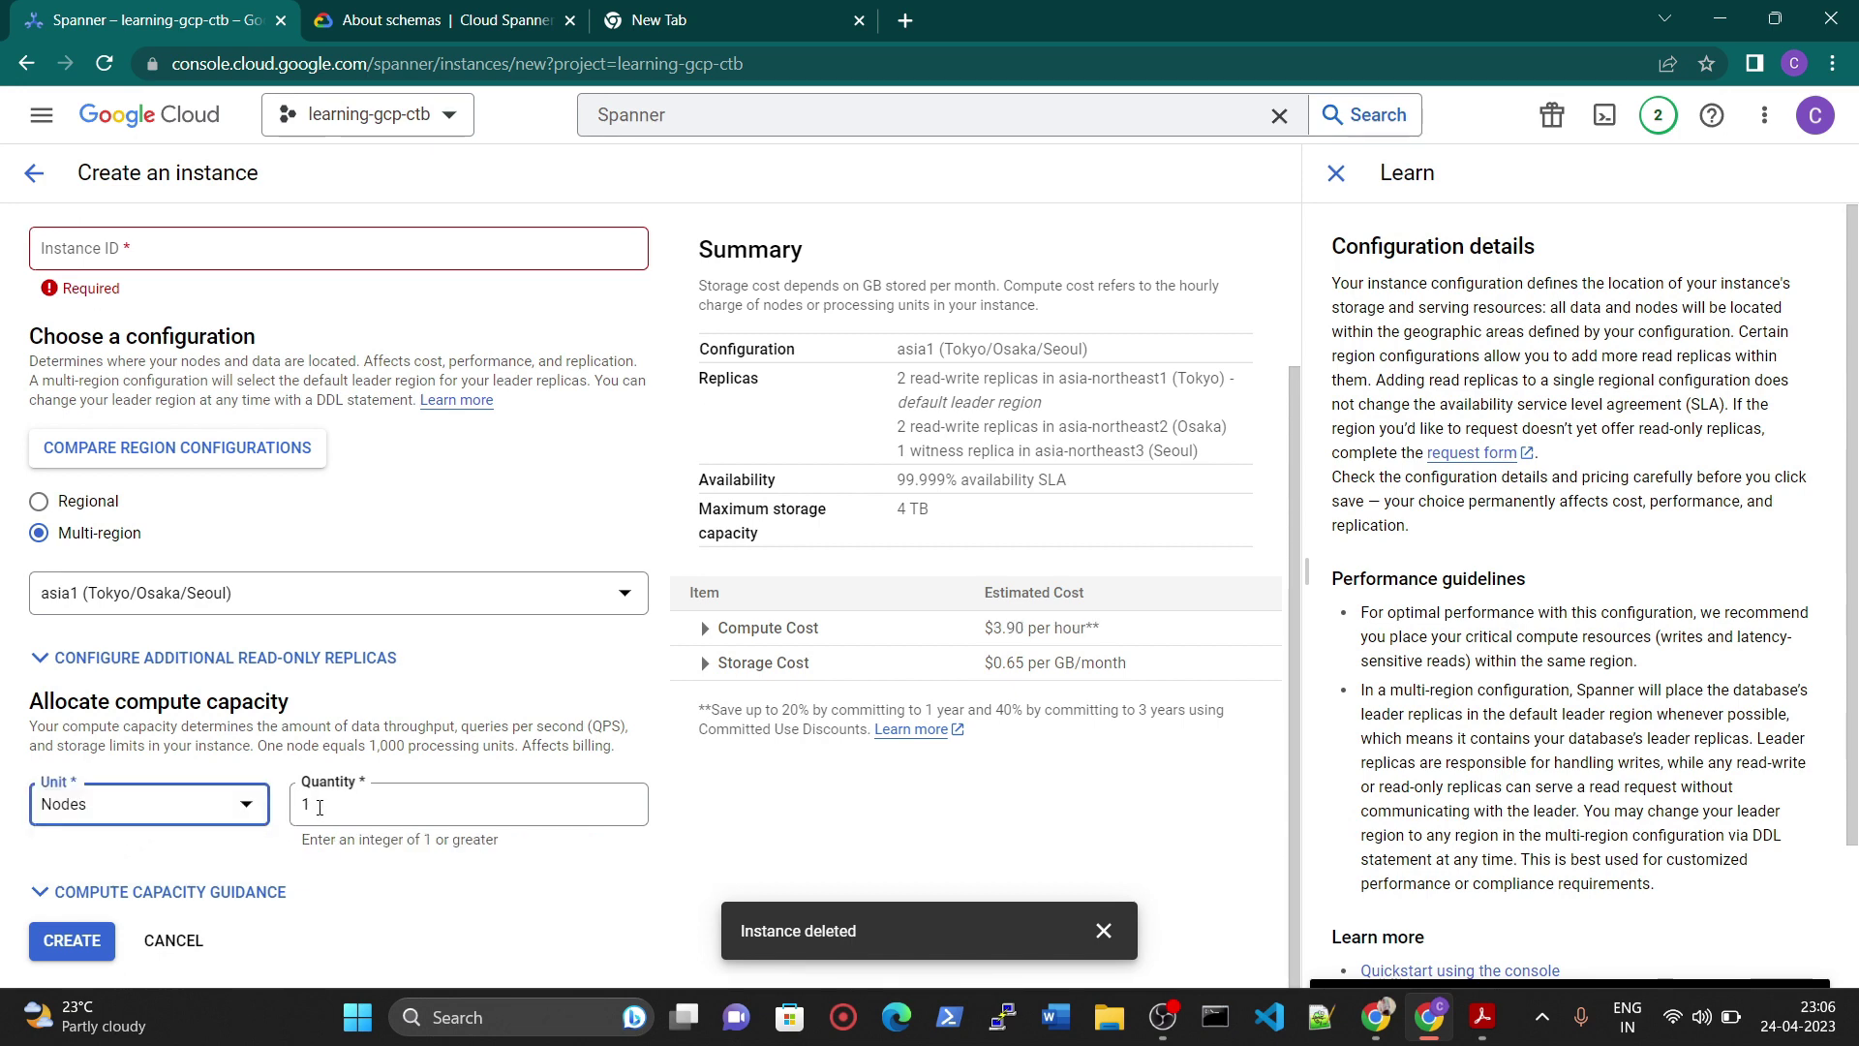
{"action": "double_click", "coordinate": [319, 808]}
{"action": "left_click_drag", "start_coordinate": [938, 523], "coordinate": [880, 520]}
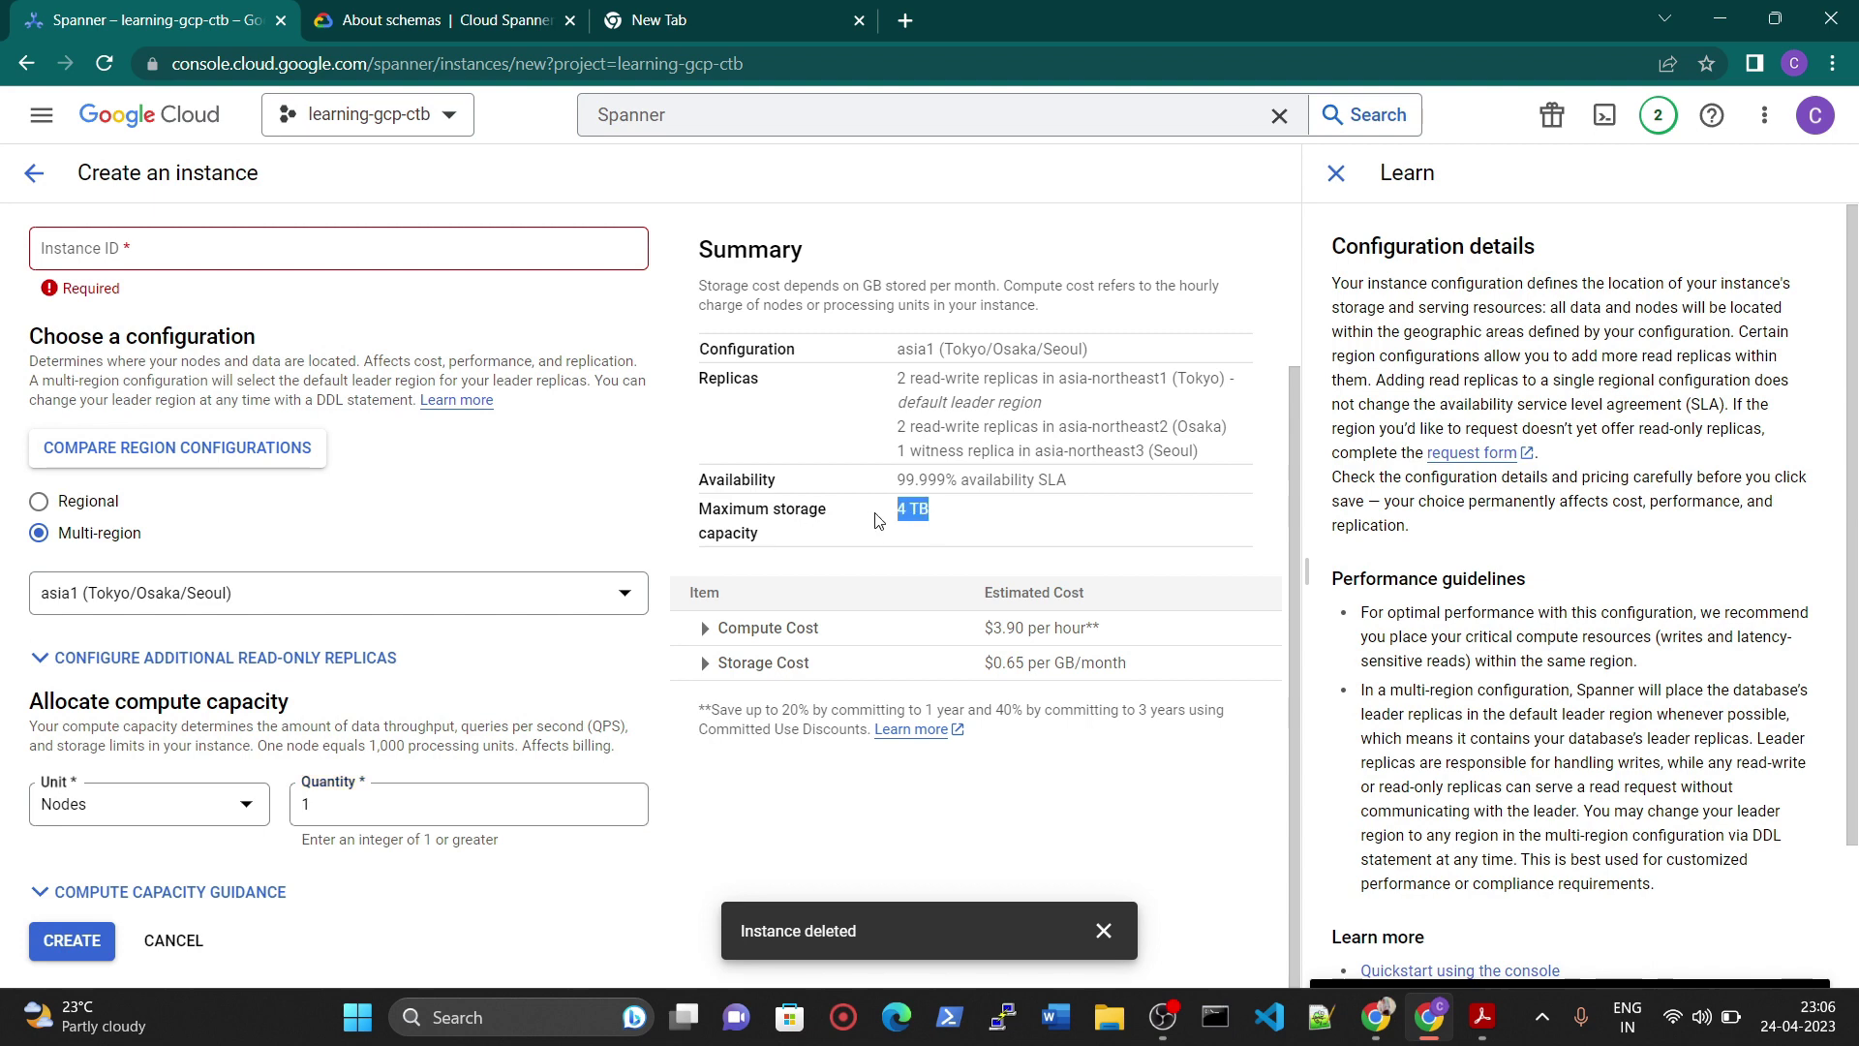
- Set the node quantity to 2 and check the maximum storage capacity in the summary
{"action": "left_click", "coordinate": [330, 821]}
{"action": "left_click_drag", "start_coordinate": [329, 821], "coordinate": [286, 789]}
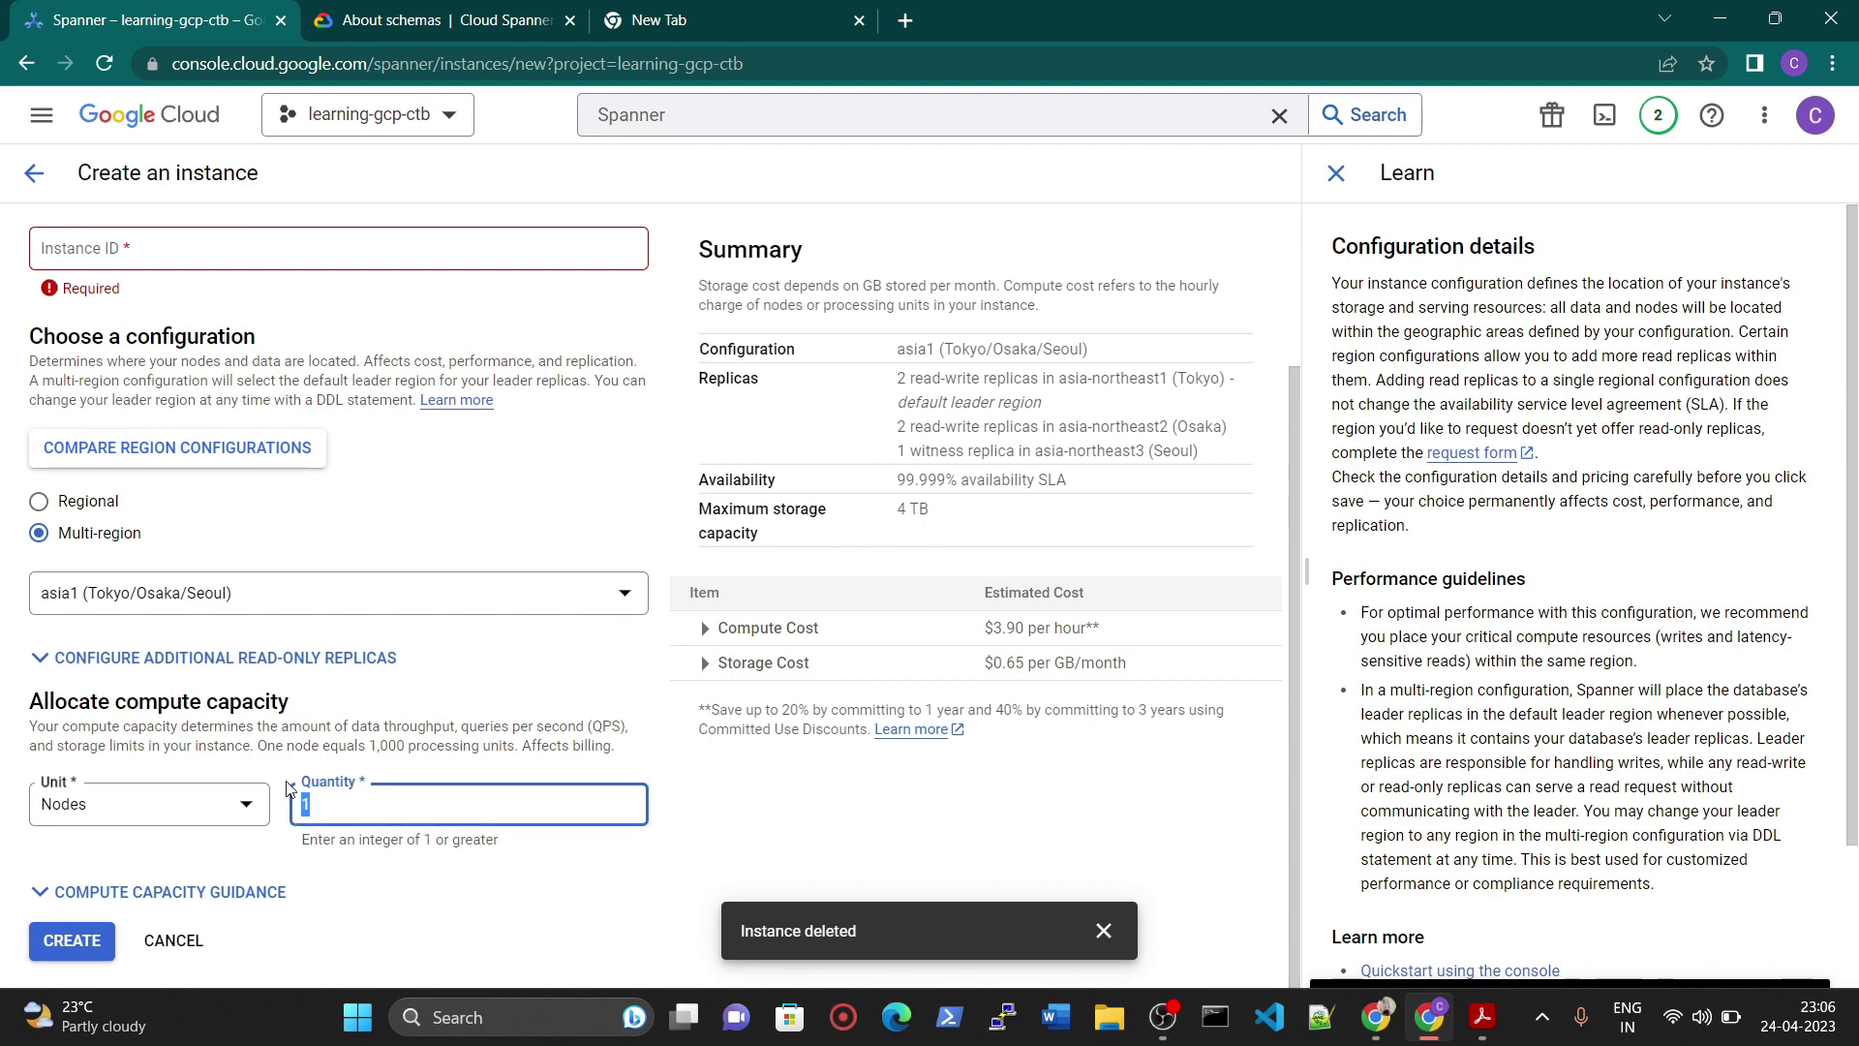
{"action": "type", "text": "2"}
{"action": "left_click_drag", "start_coordinate": [963, 516], "coordinate": [920, 508]}
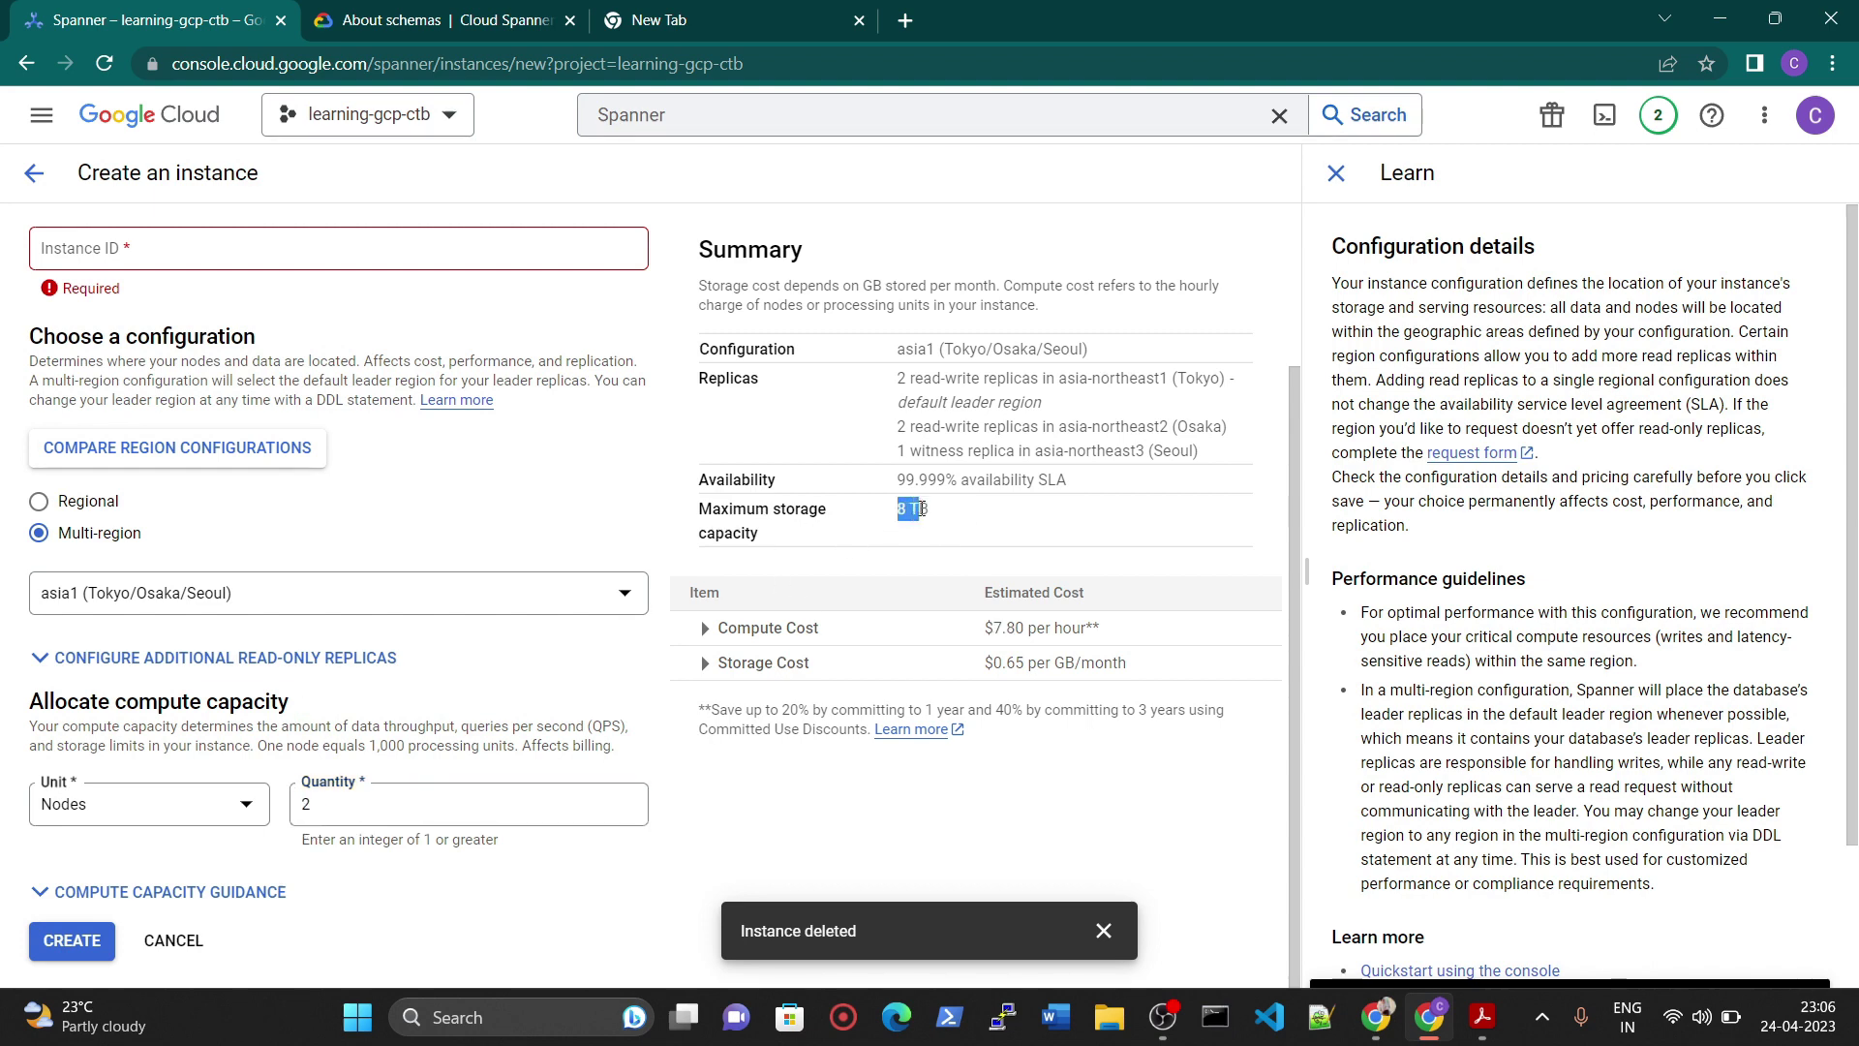
- Set the node quantity to 3 and check the maximum storage capacity and estimated costs in the summary
{"action": "double_click", "coordinate": [440, 808]}
{"action": "type", "text": "3"}
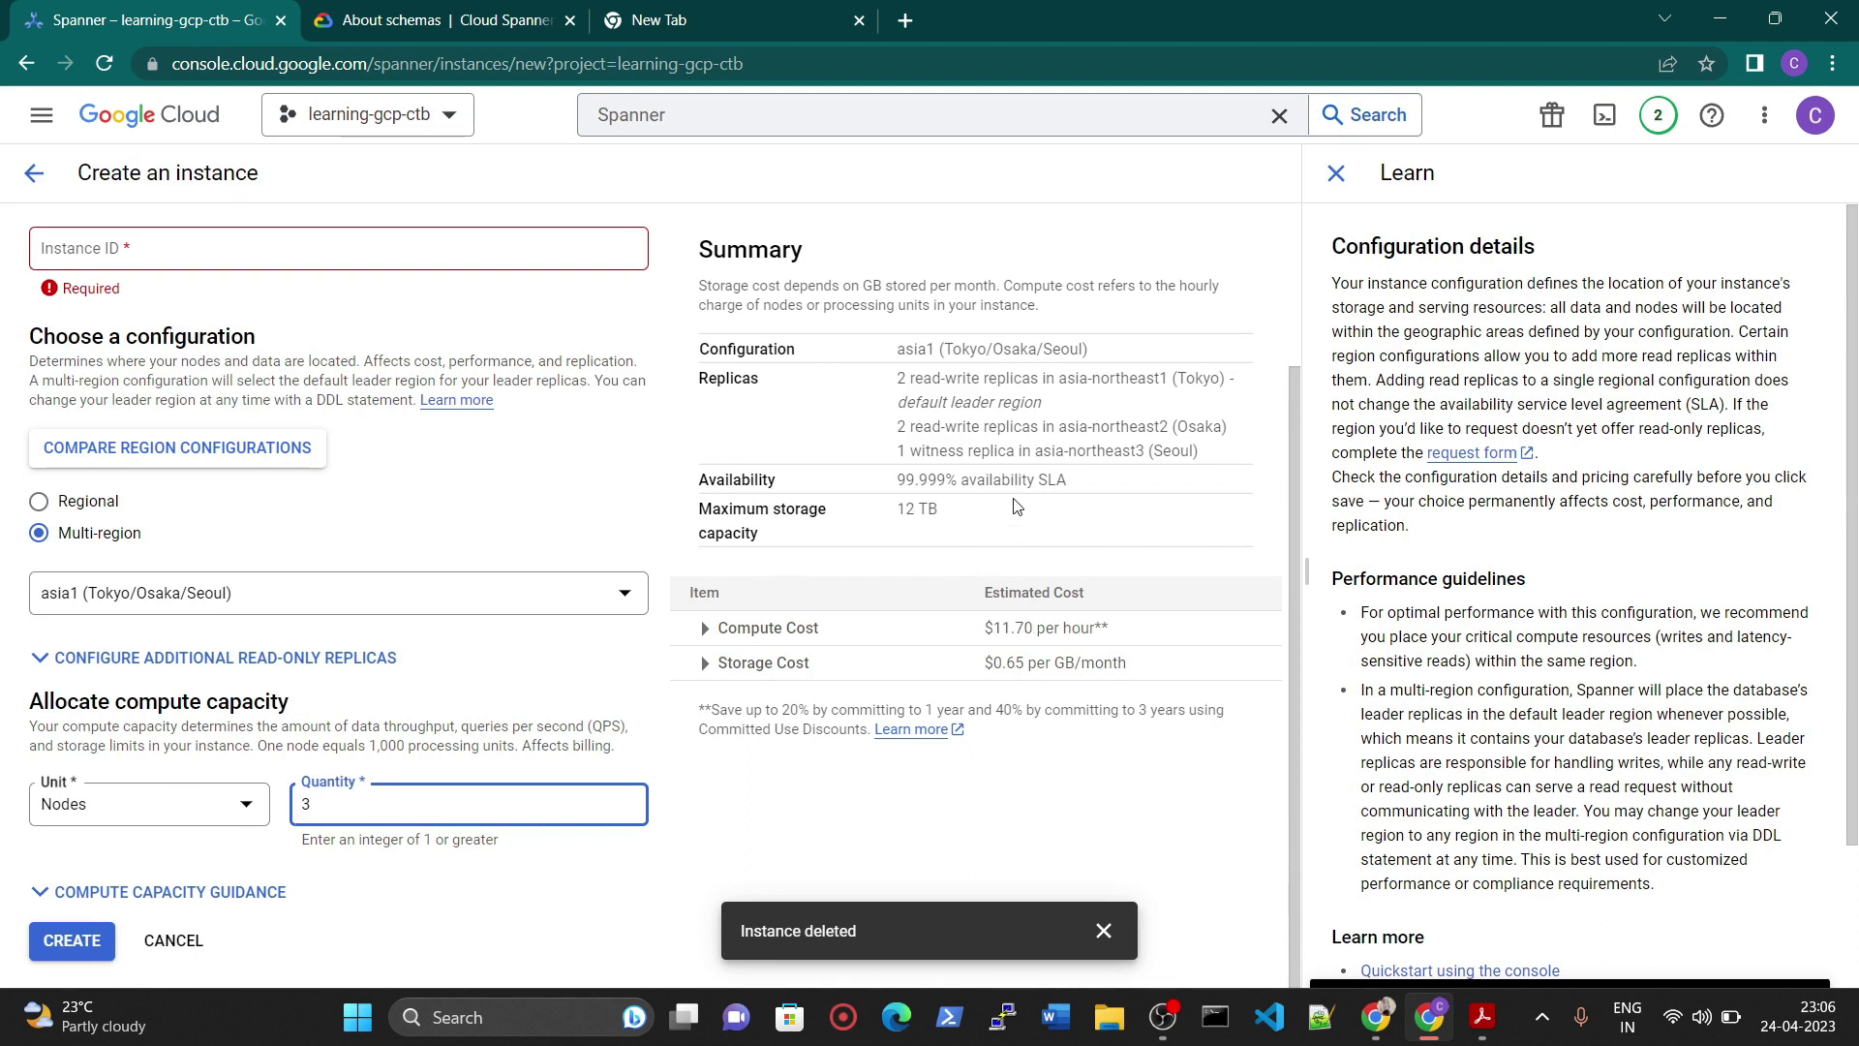
{"action": "left_click_drag", "start_coordinate": [1015, 506], "coordinate": [824, 501]}
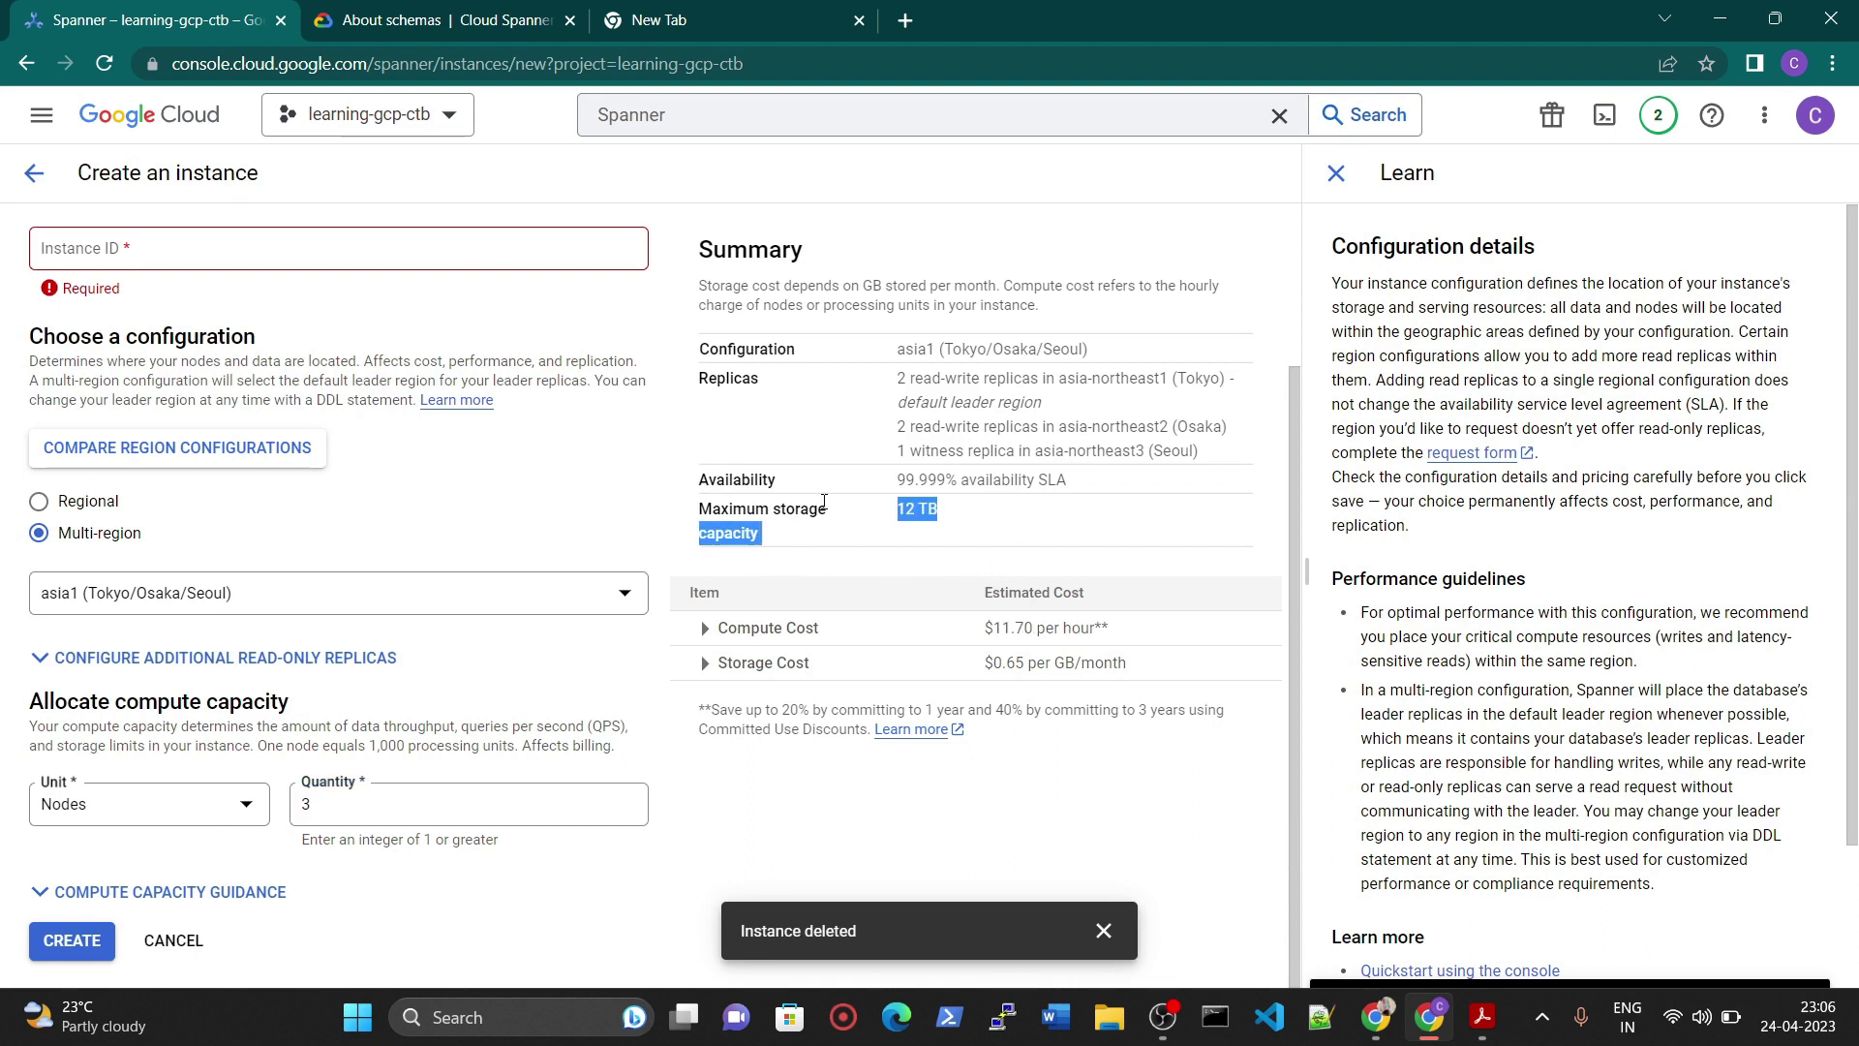
{"action": "left_click", "coordinate": [964, 538]}
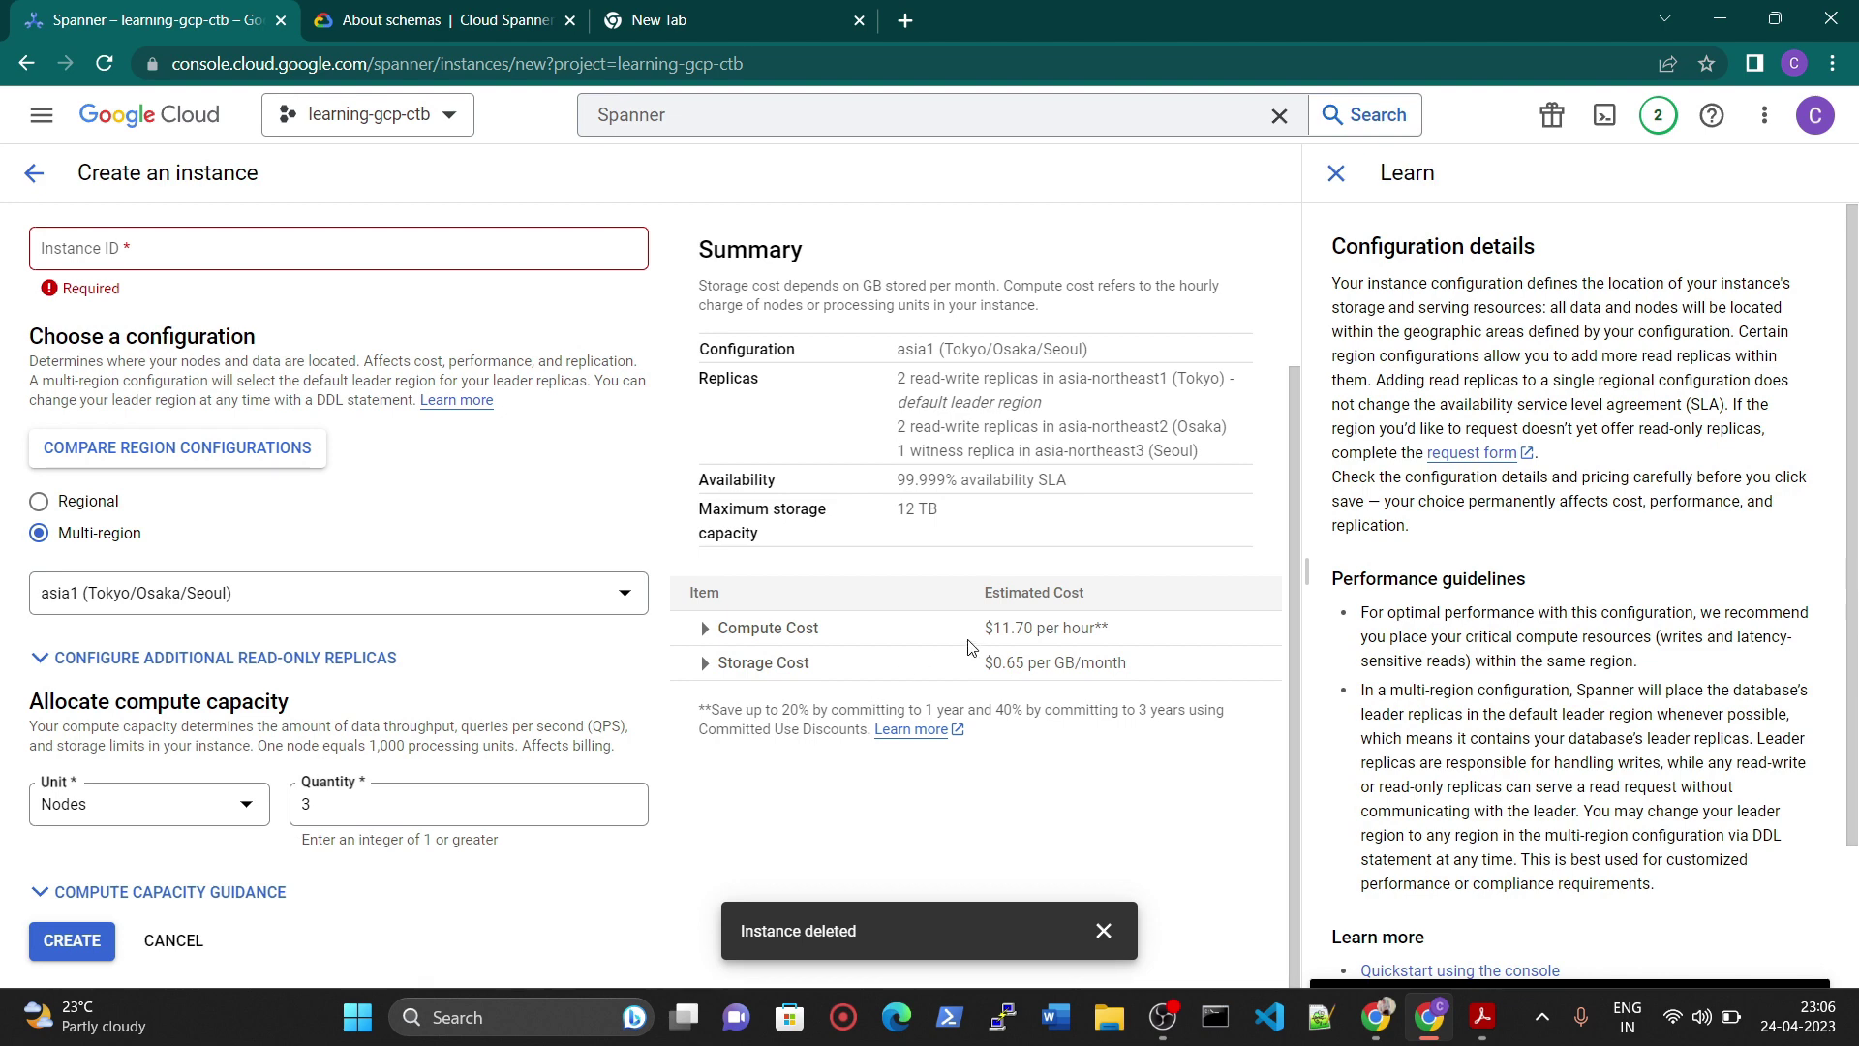
{"action": "left_click_drag", "start_coordinate": [992, 632], "coordinate": [925, 666]}
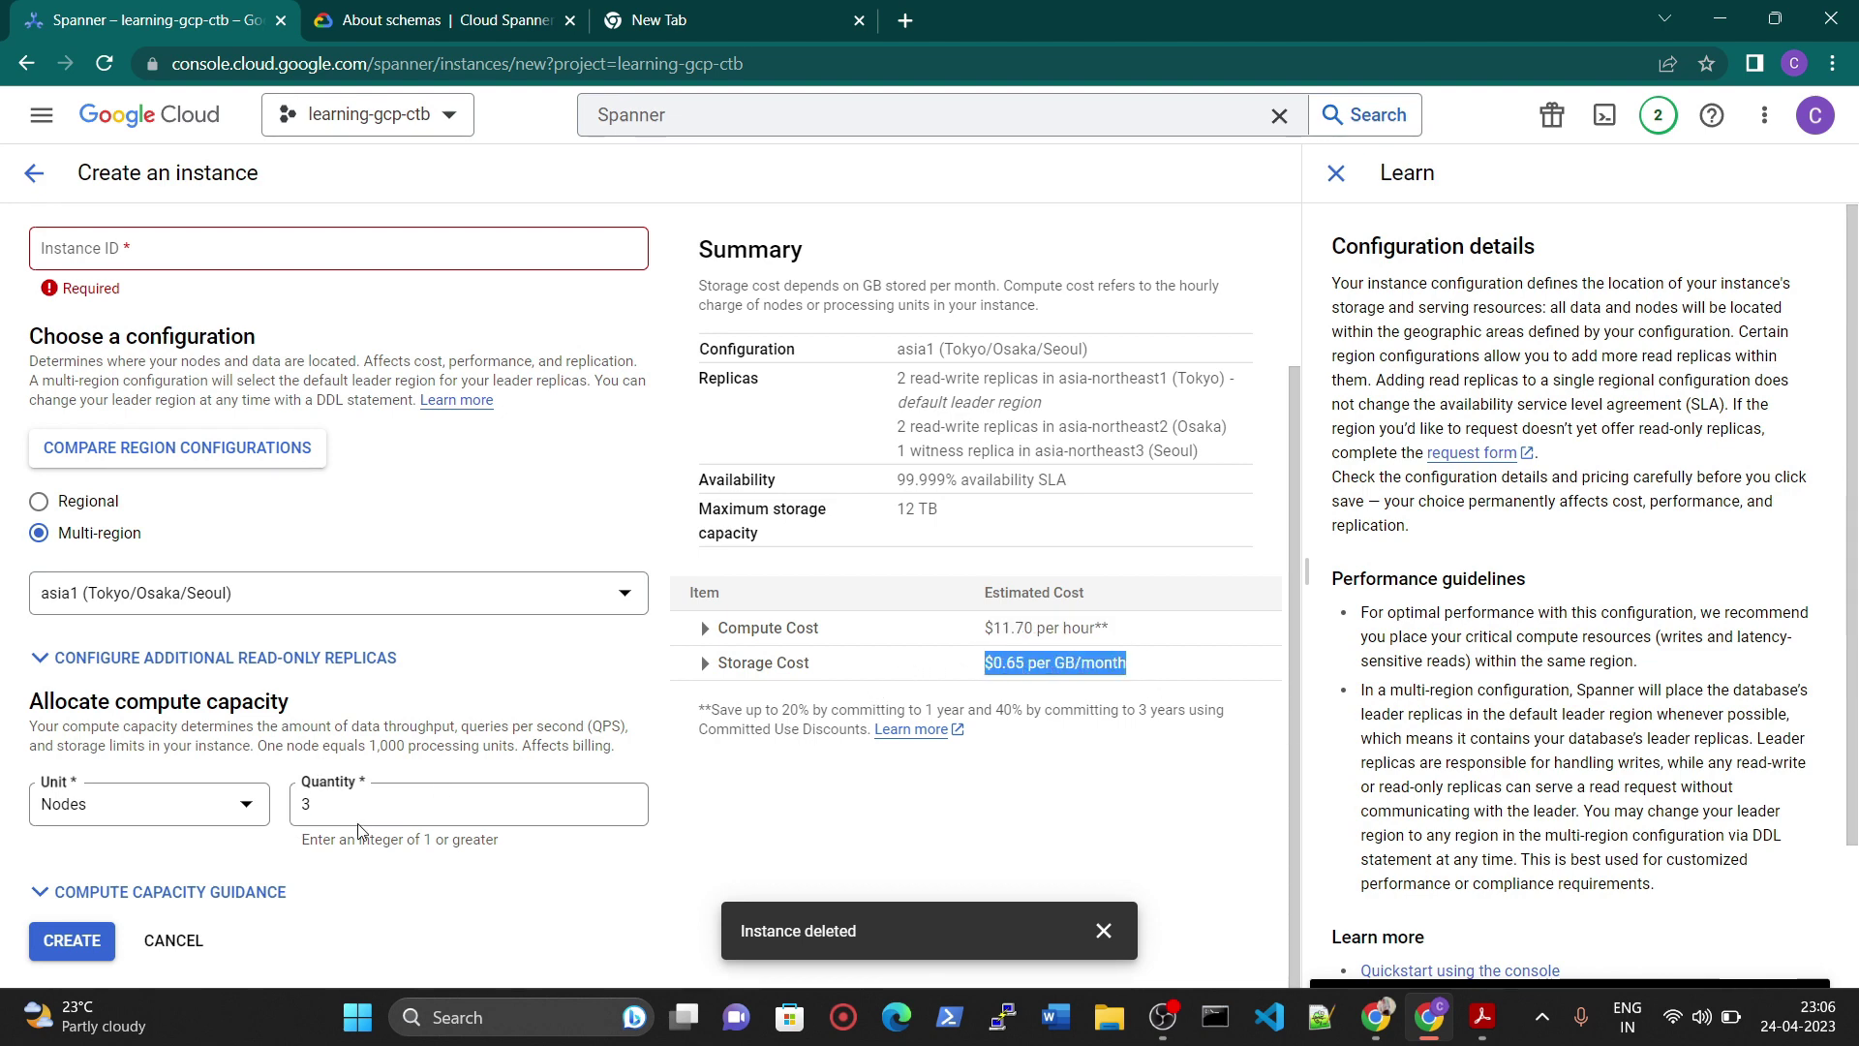
- Expand the compute capacity guidance and review its recommendations along with the rest of the instance form
{"action": "left_click", "coordinate": [170, 892]}
{"action": "scroll", "coordinate": [175, 620], "scroll_direction": "down", "scroll_amount": 5}
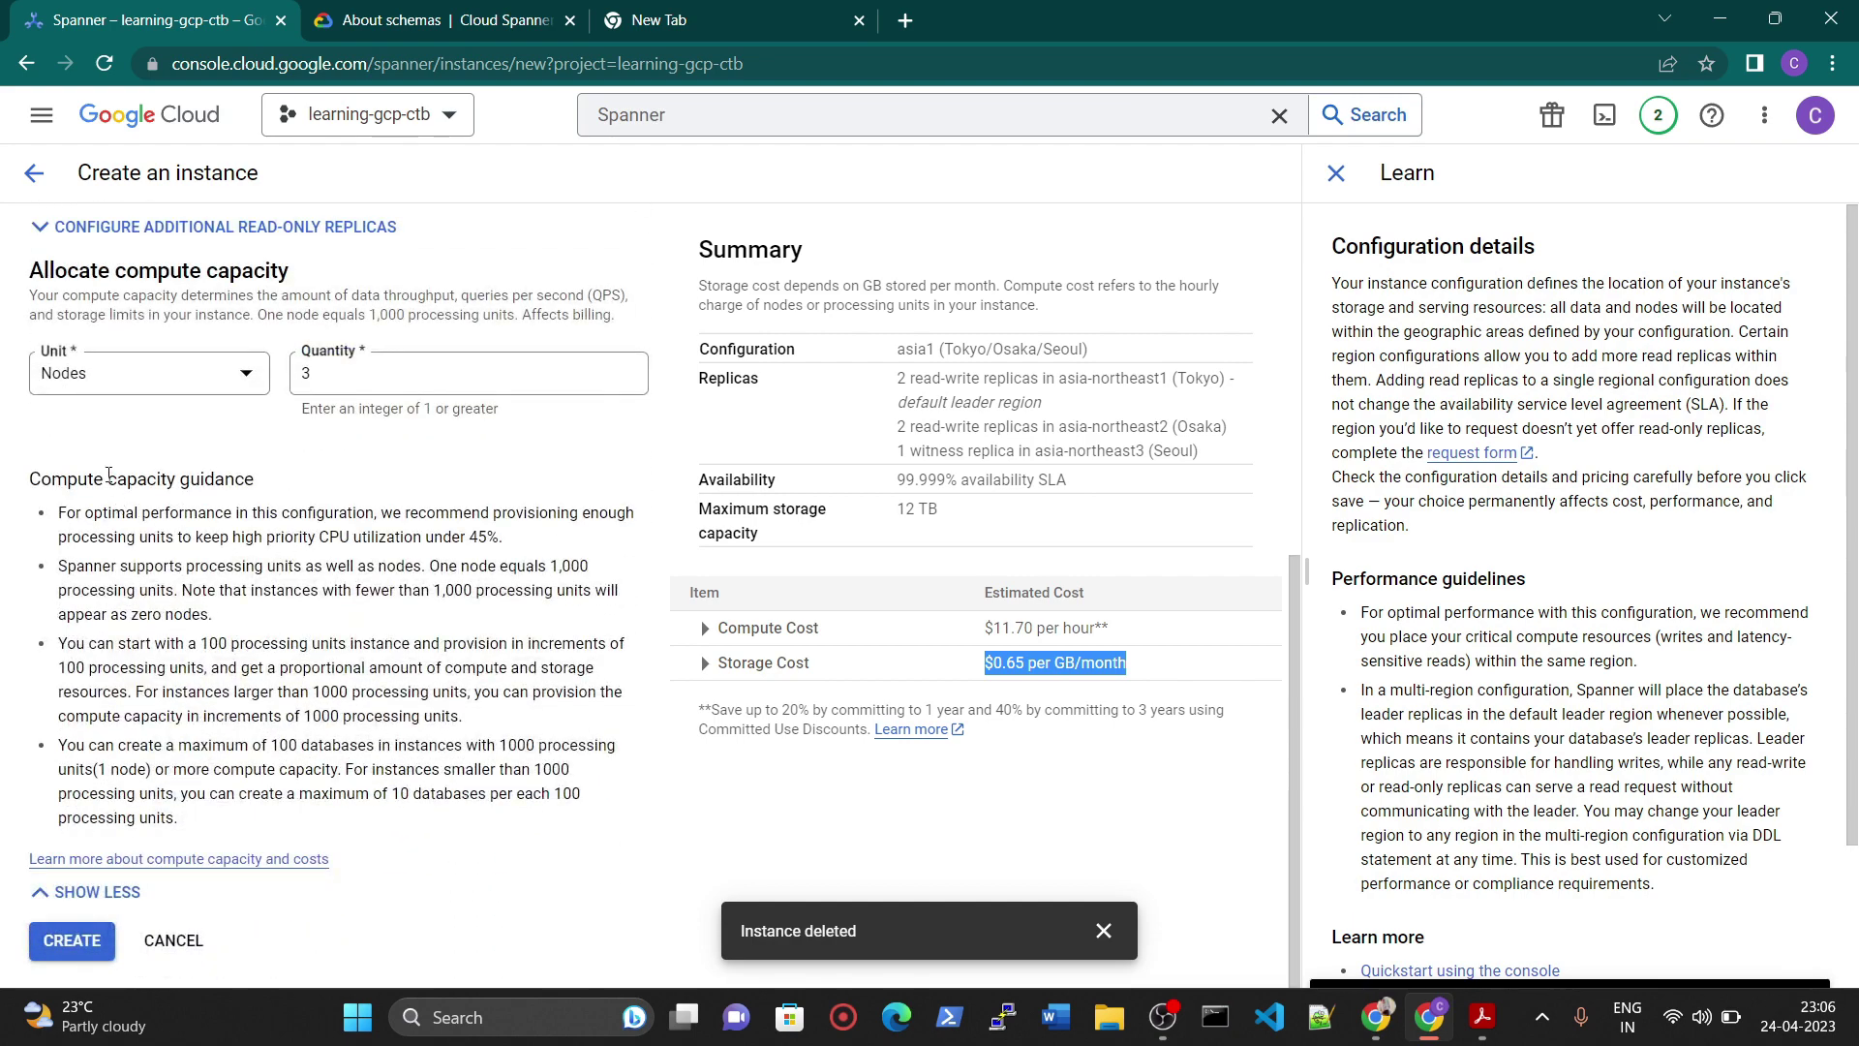
{"action": "scroll", "coordinate": [387, 678], "scroll_direction": "up", "scroll_amount": 8}
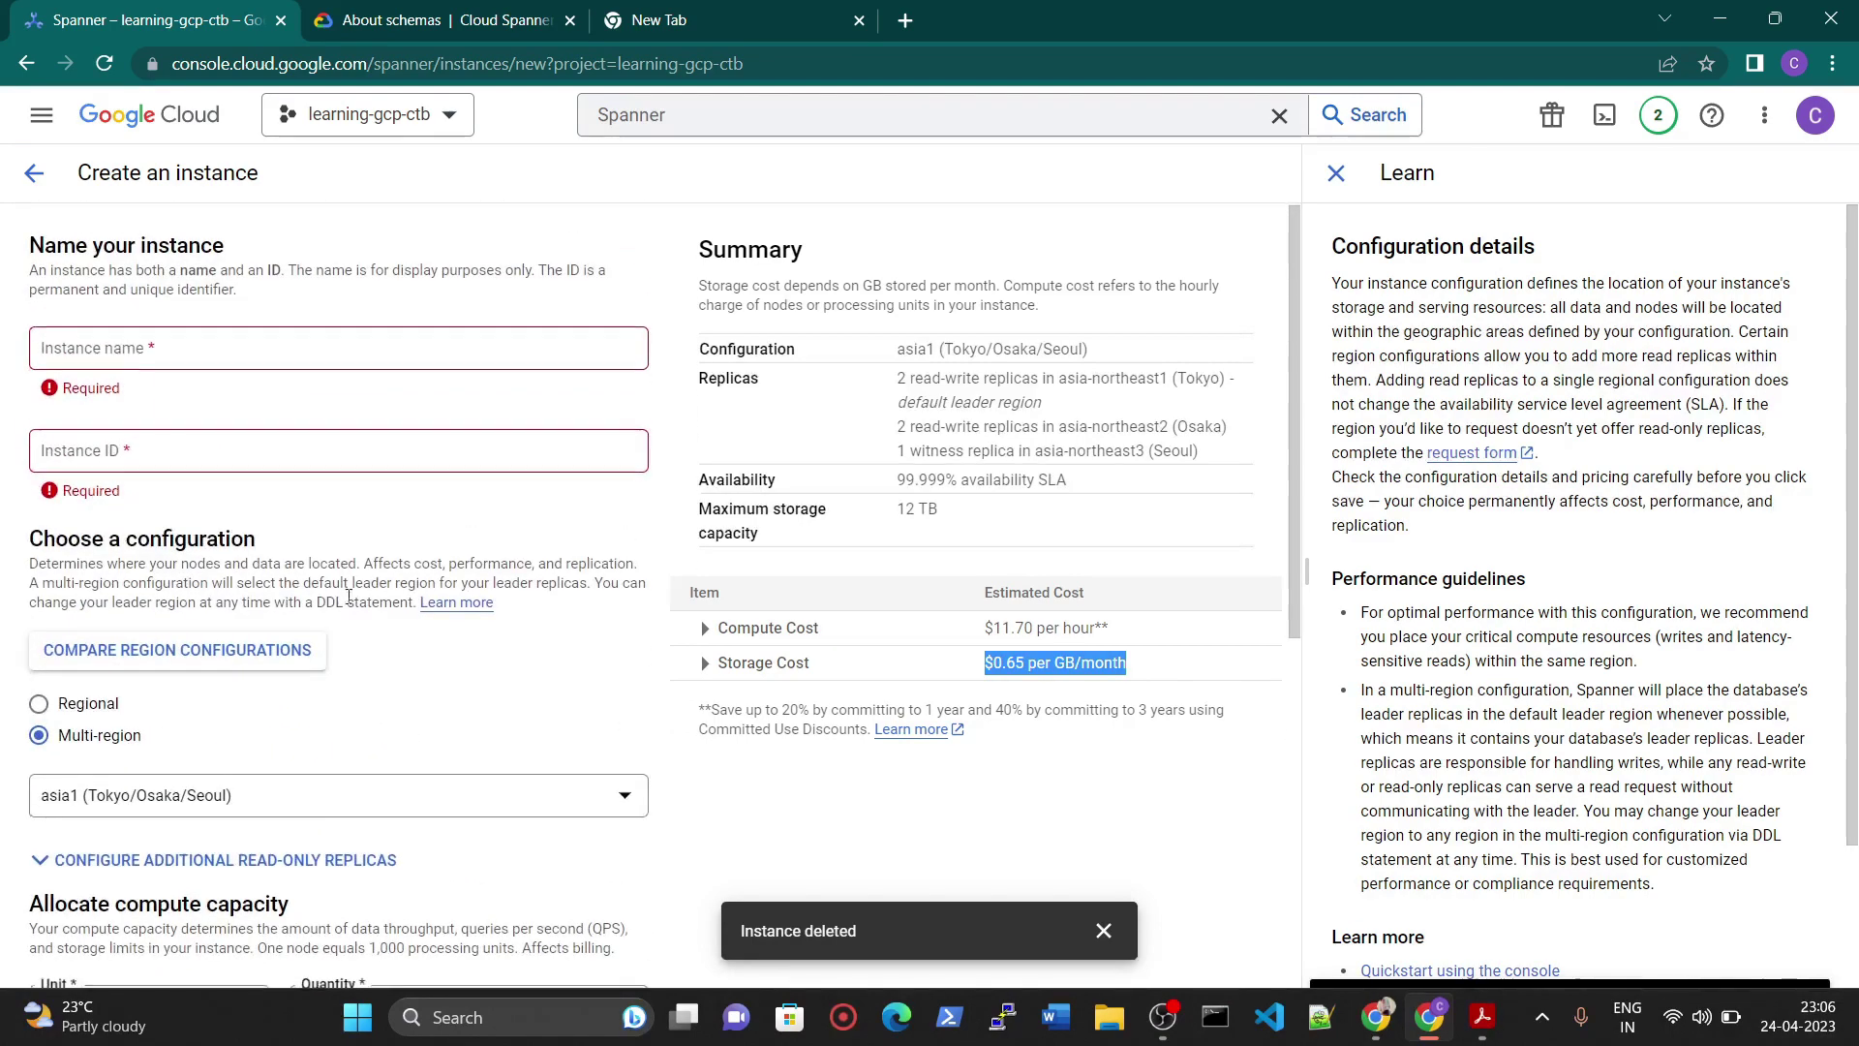
{"action": "scroll", "coordinate": [247, 501], "scroll_direction": "down", "scroll_amount": 8}
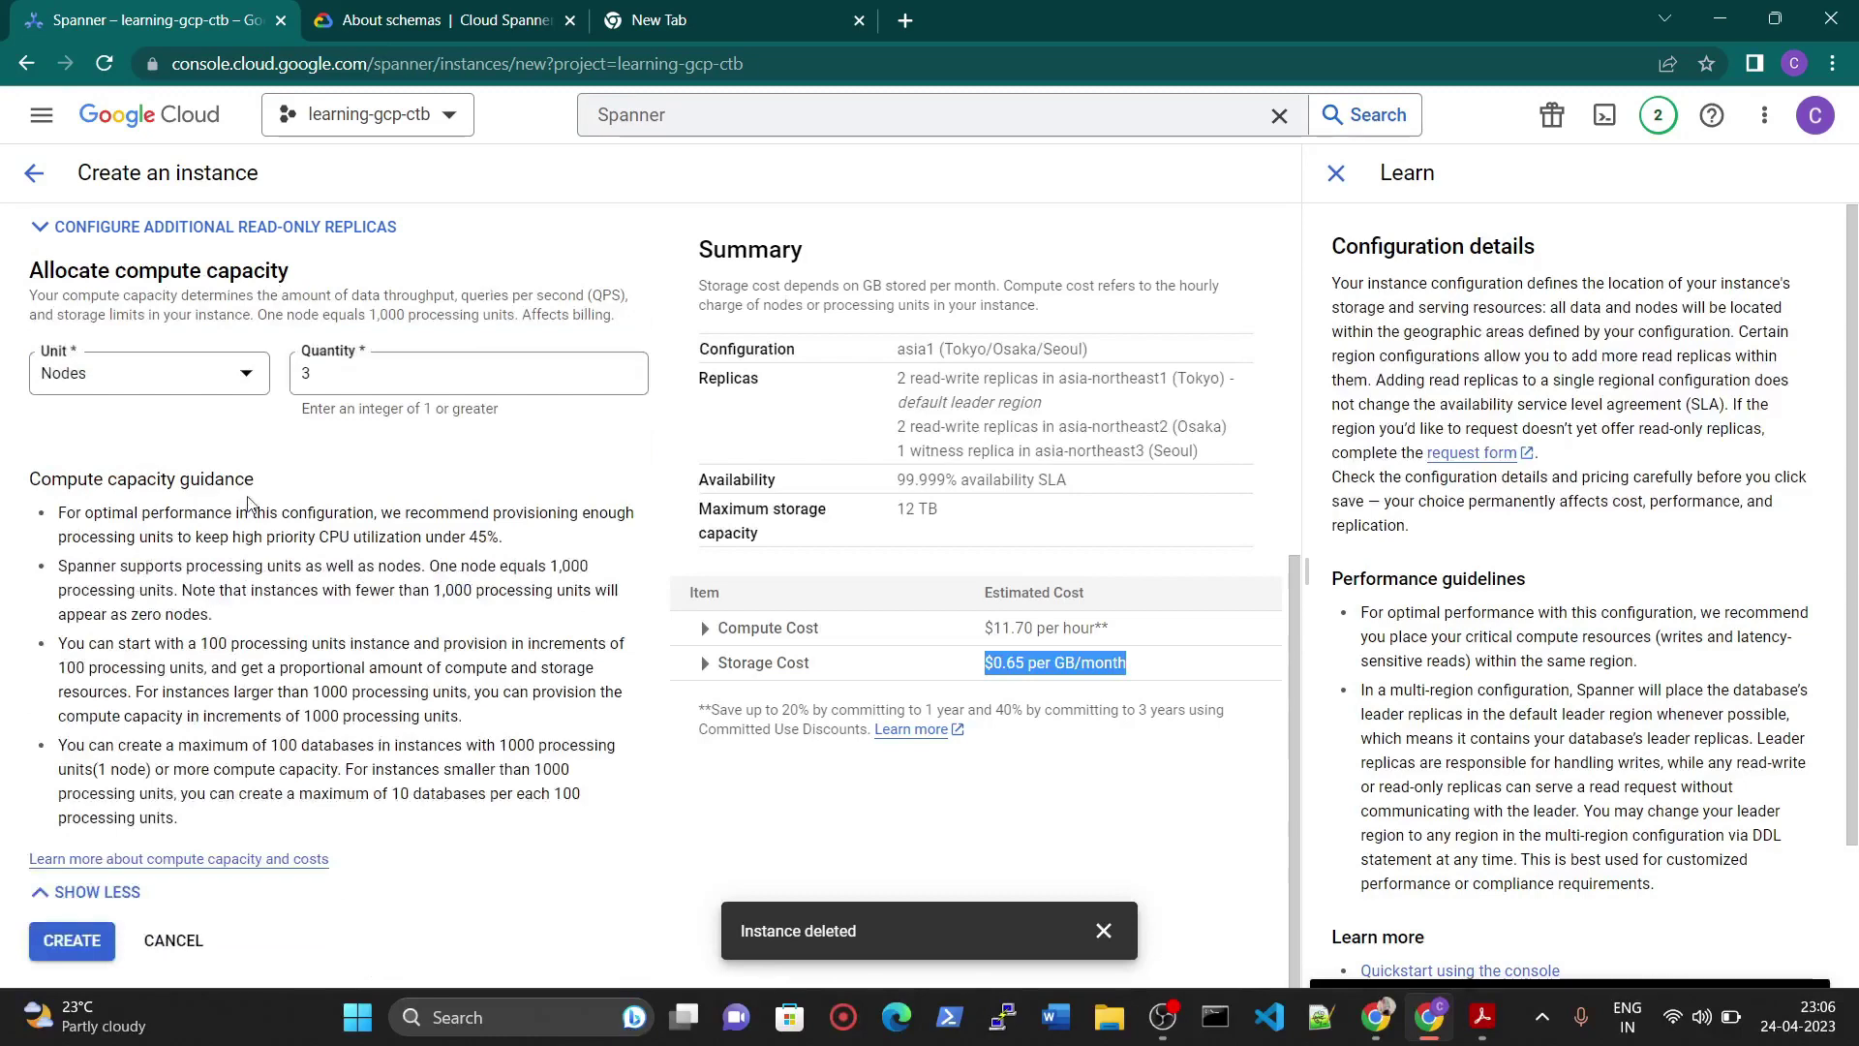
- Cancel the instance creation, dismiss the deletion notification and return to the Google Cloud welcome page
{"action": "left_click", "coordinate": [152, 935]}
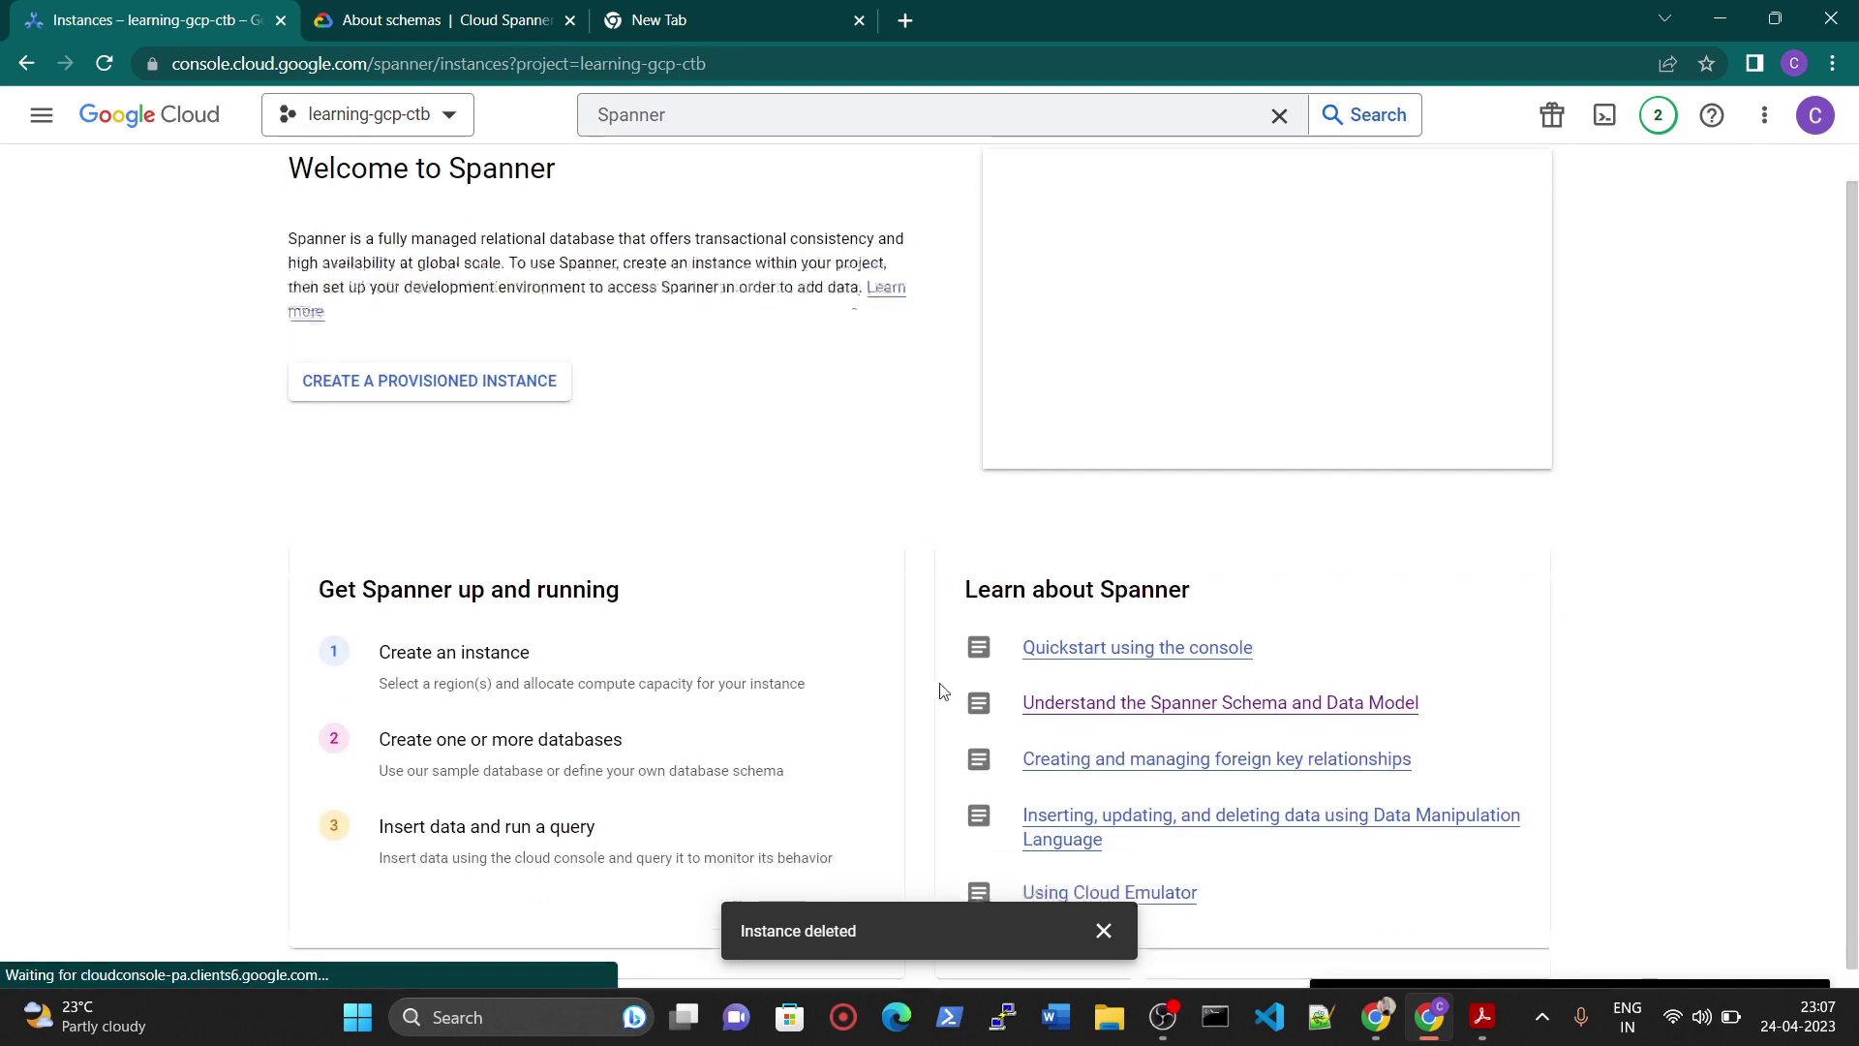
{"action": "left_click", "coordinate": [1104, 930]}
{"action": "scroll", "coordinate": [568, 526], "scroll_direction": "up", "scroll_amount": 1}
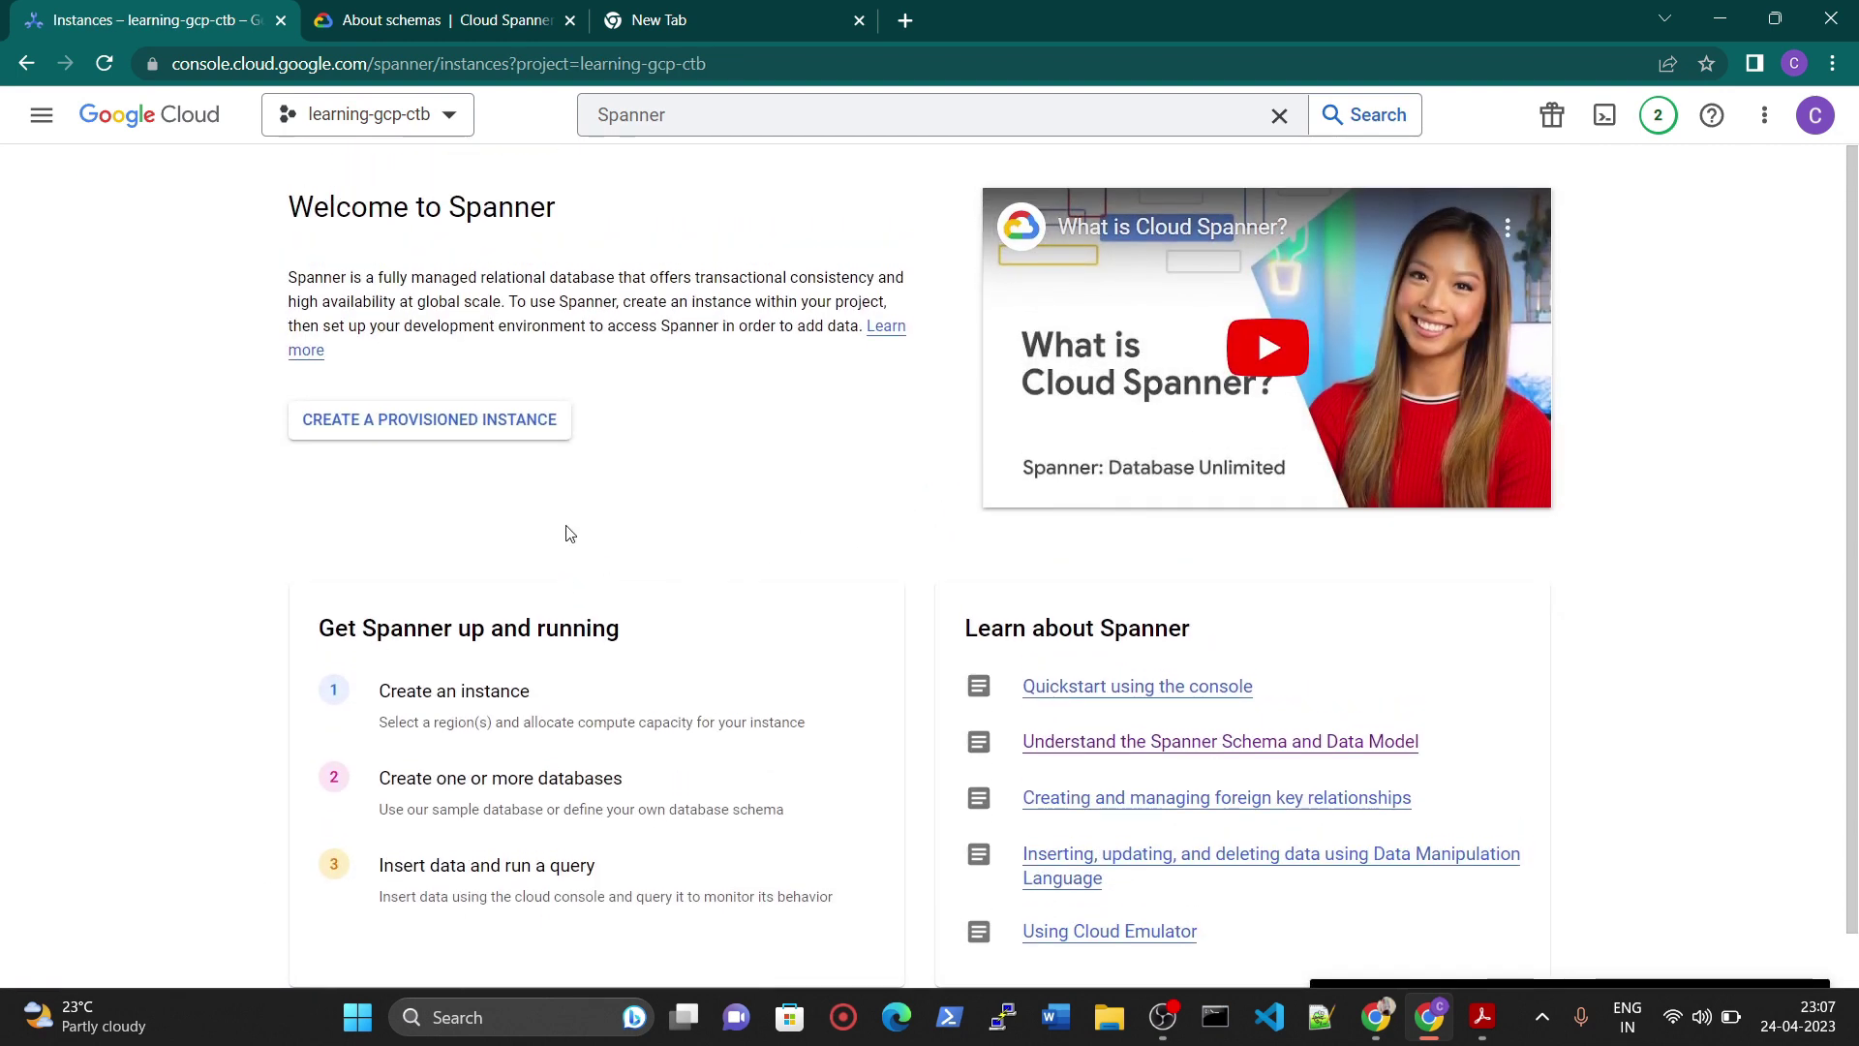
{"action": "left_click", "coordinate": [123, 143]}
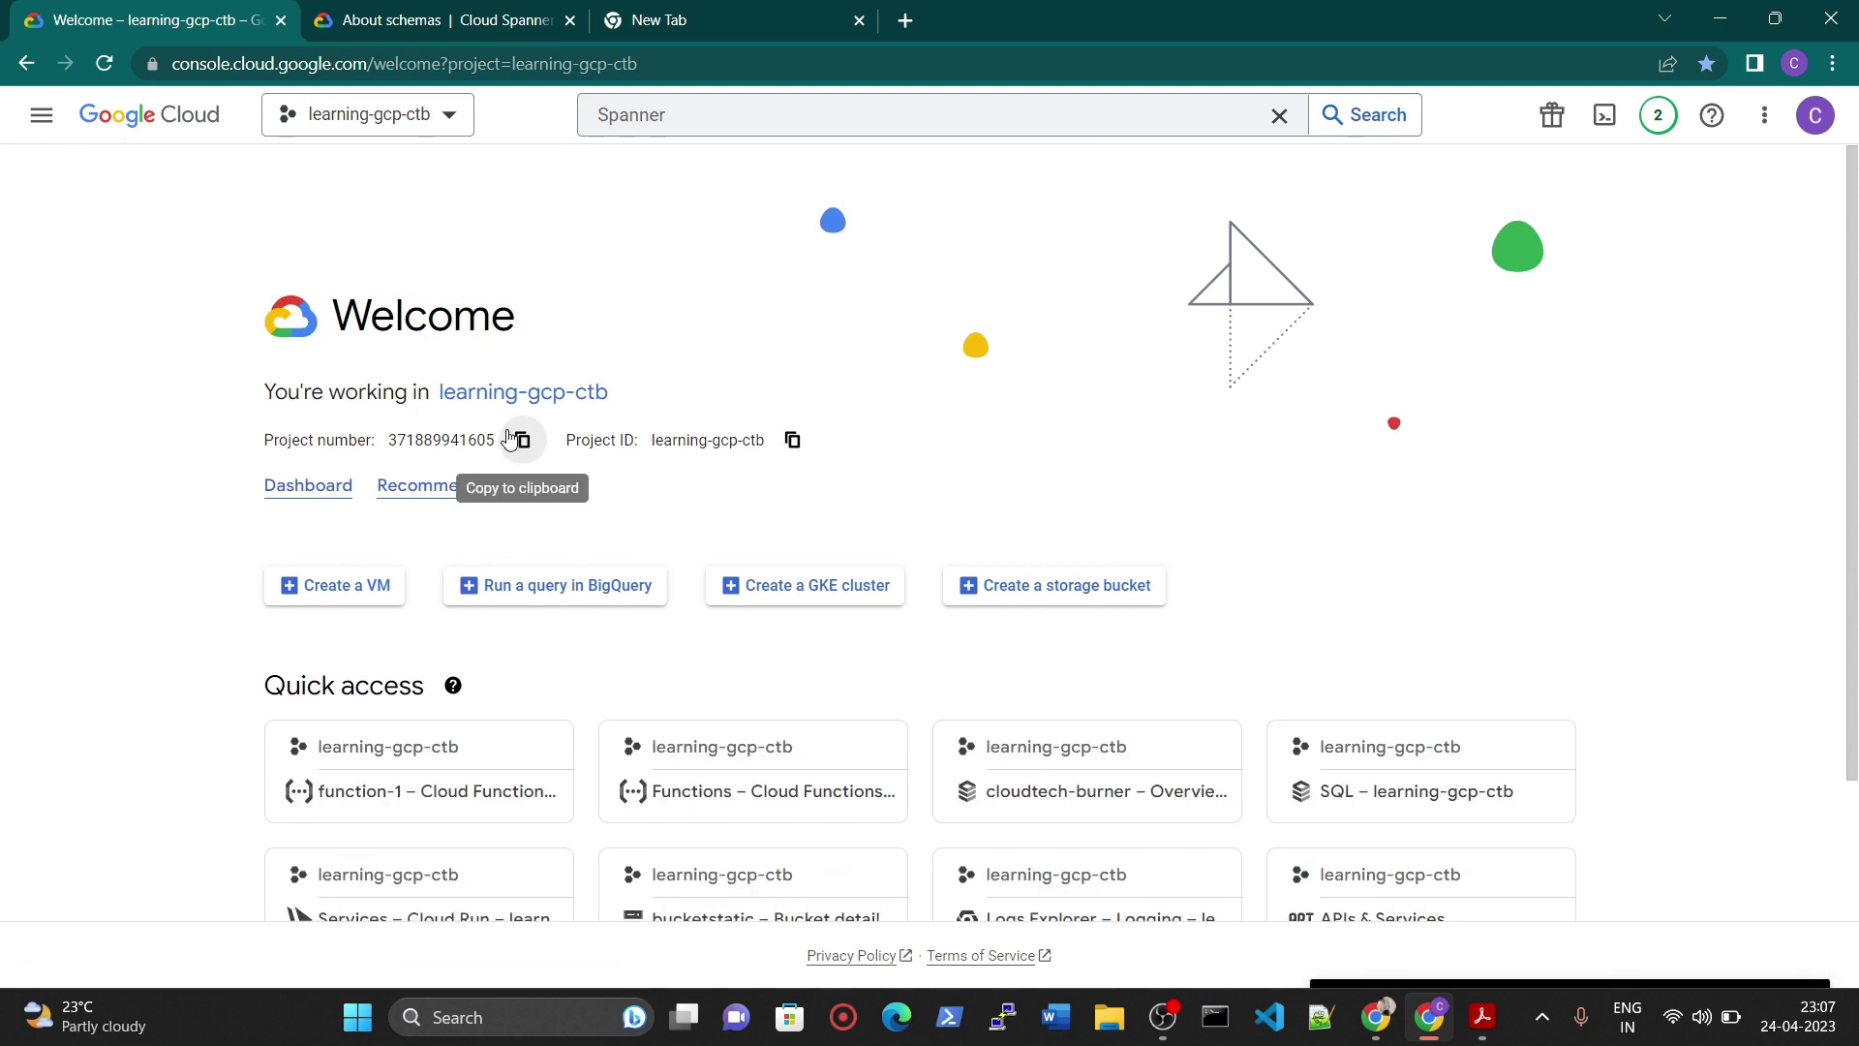